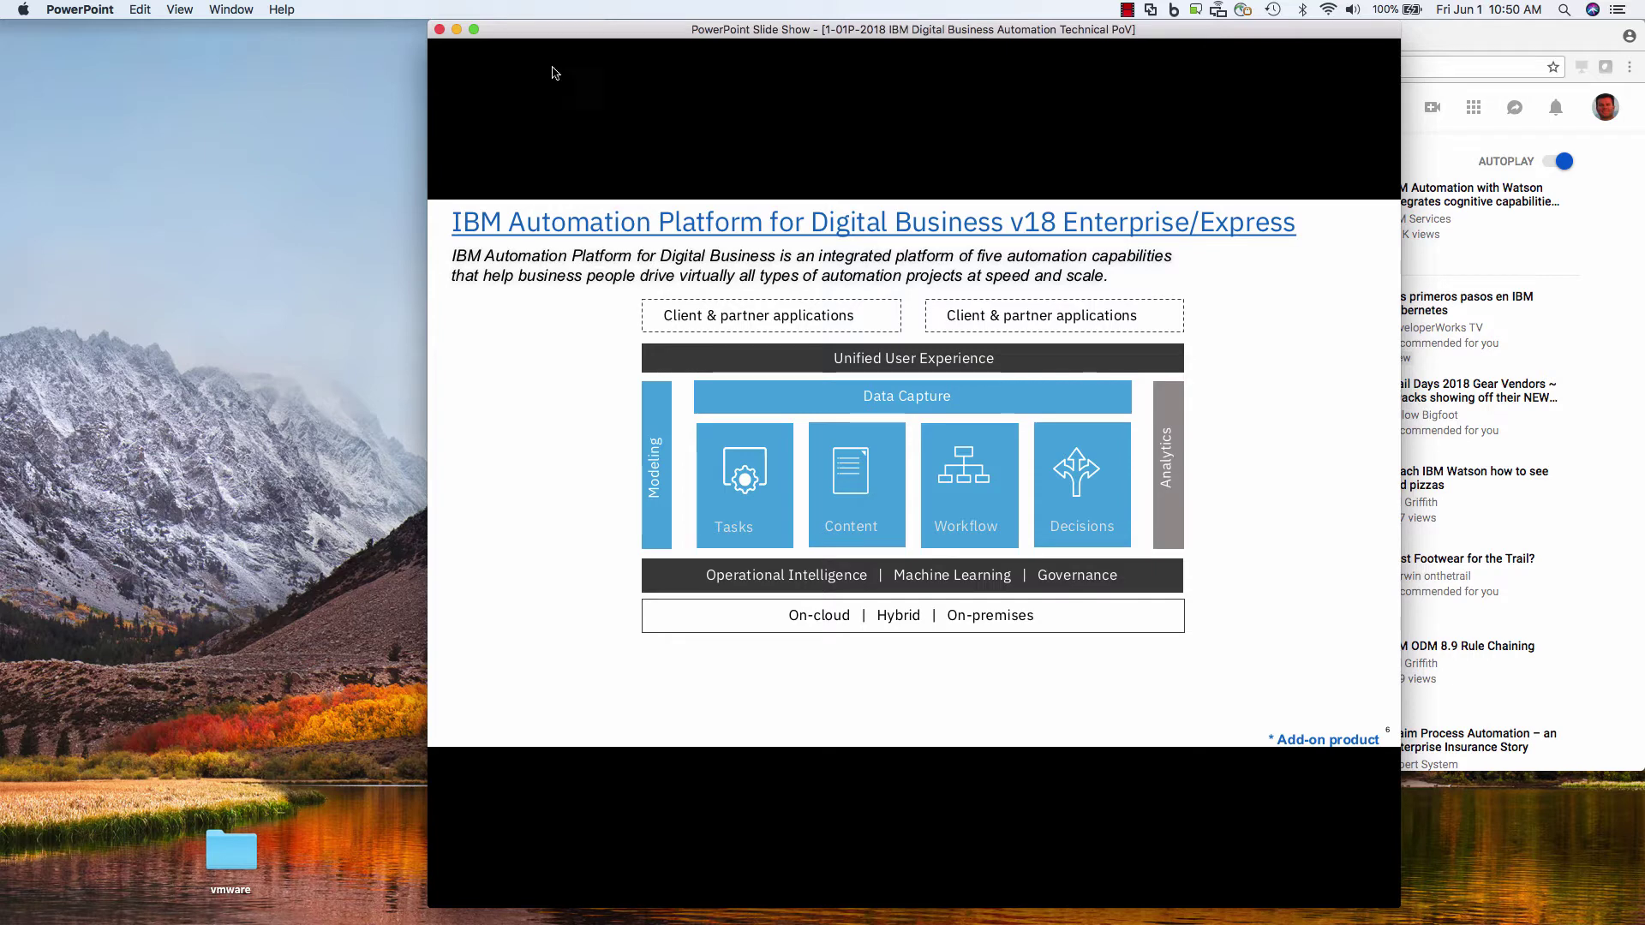
Step: Reveal the Blueworks Live and Robotic Process Automation callouts on the IBM Automation Platform slide
click(1439, 29)
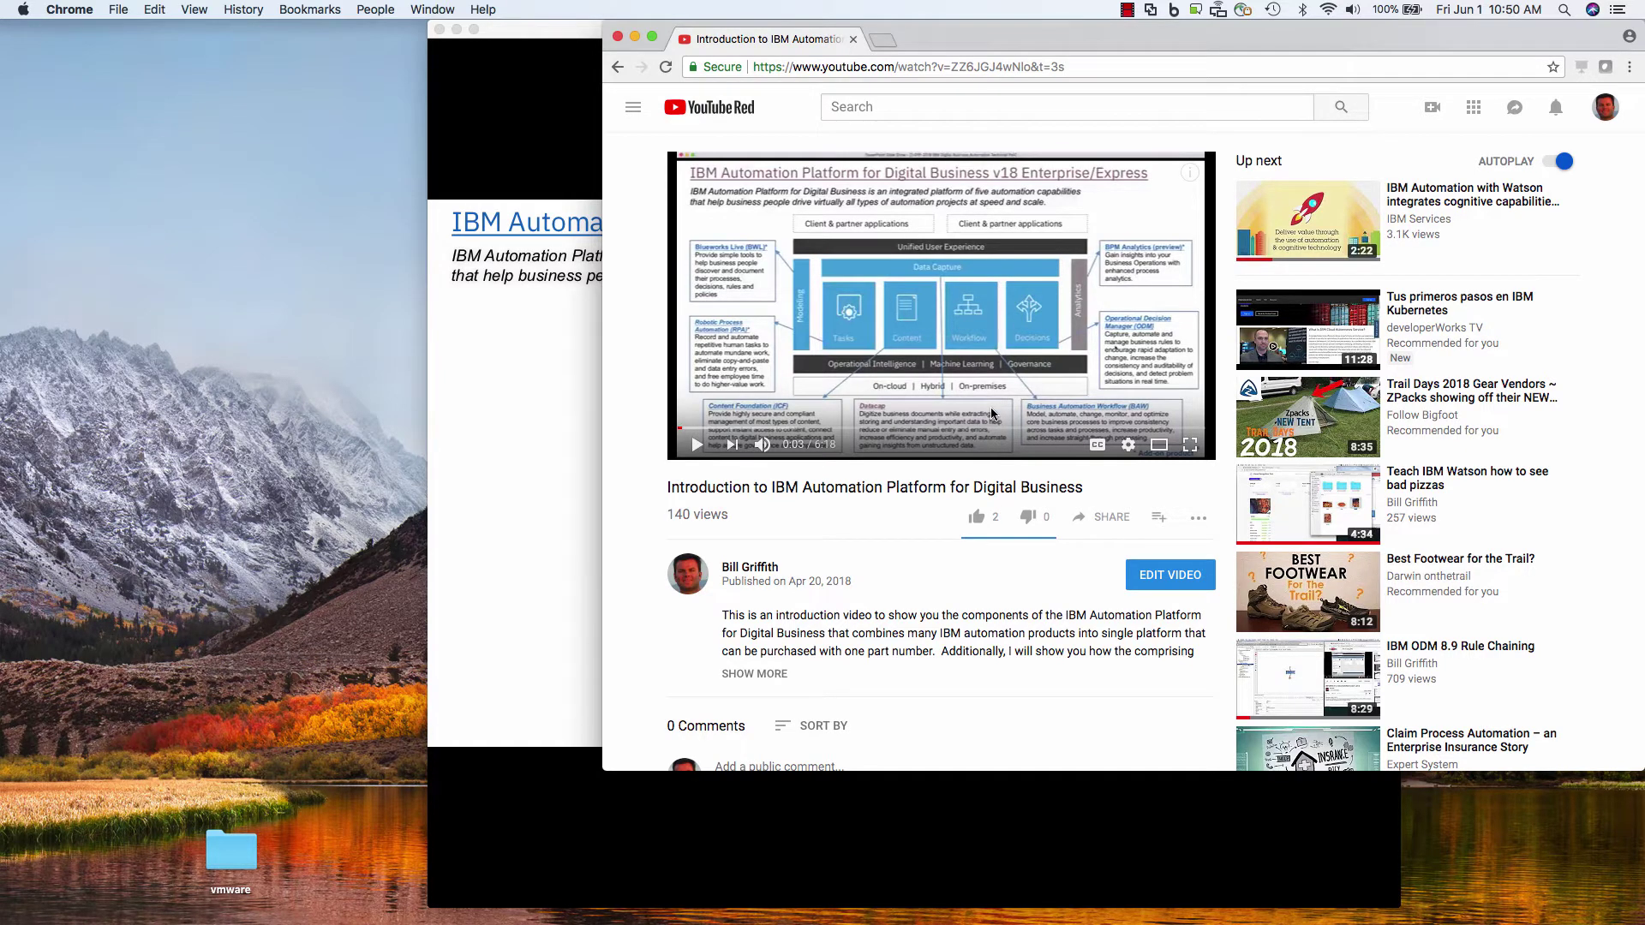
click(582, 491)
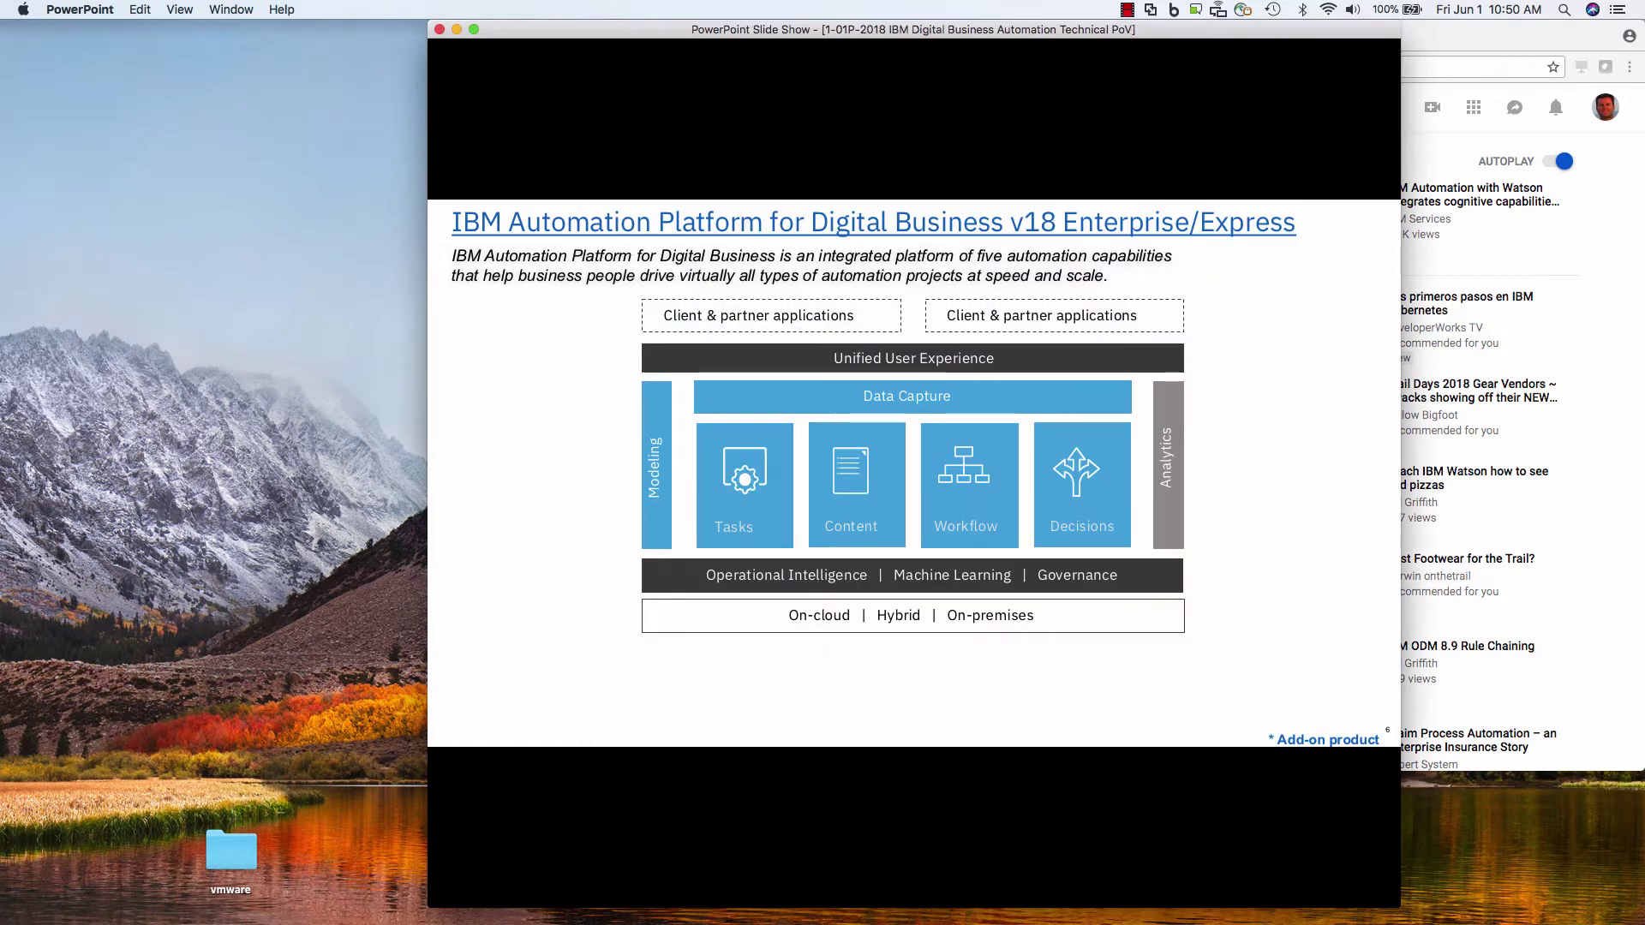
key(Right)
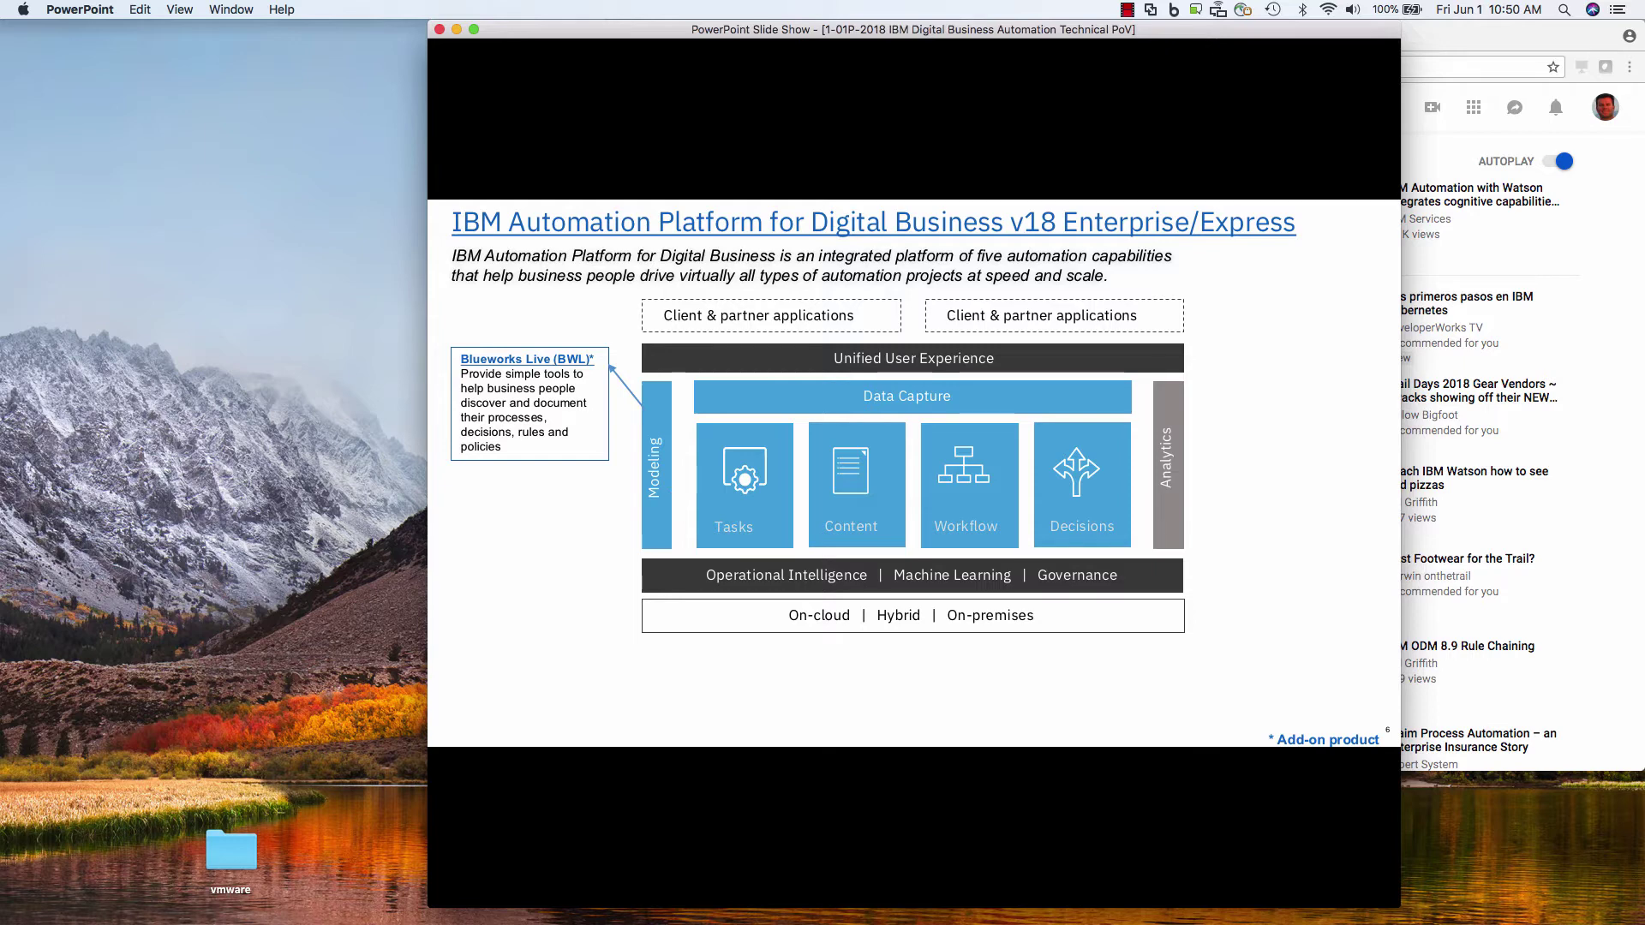
click(626, 581)
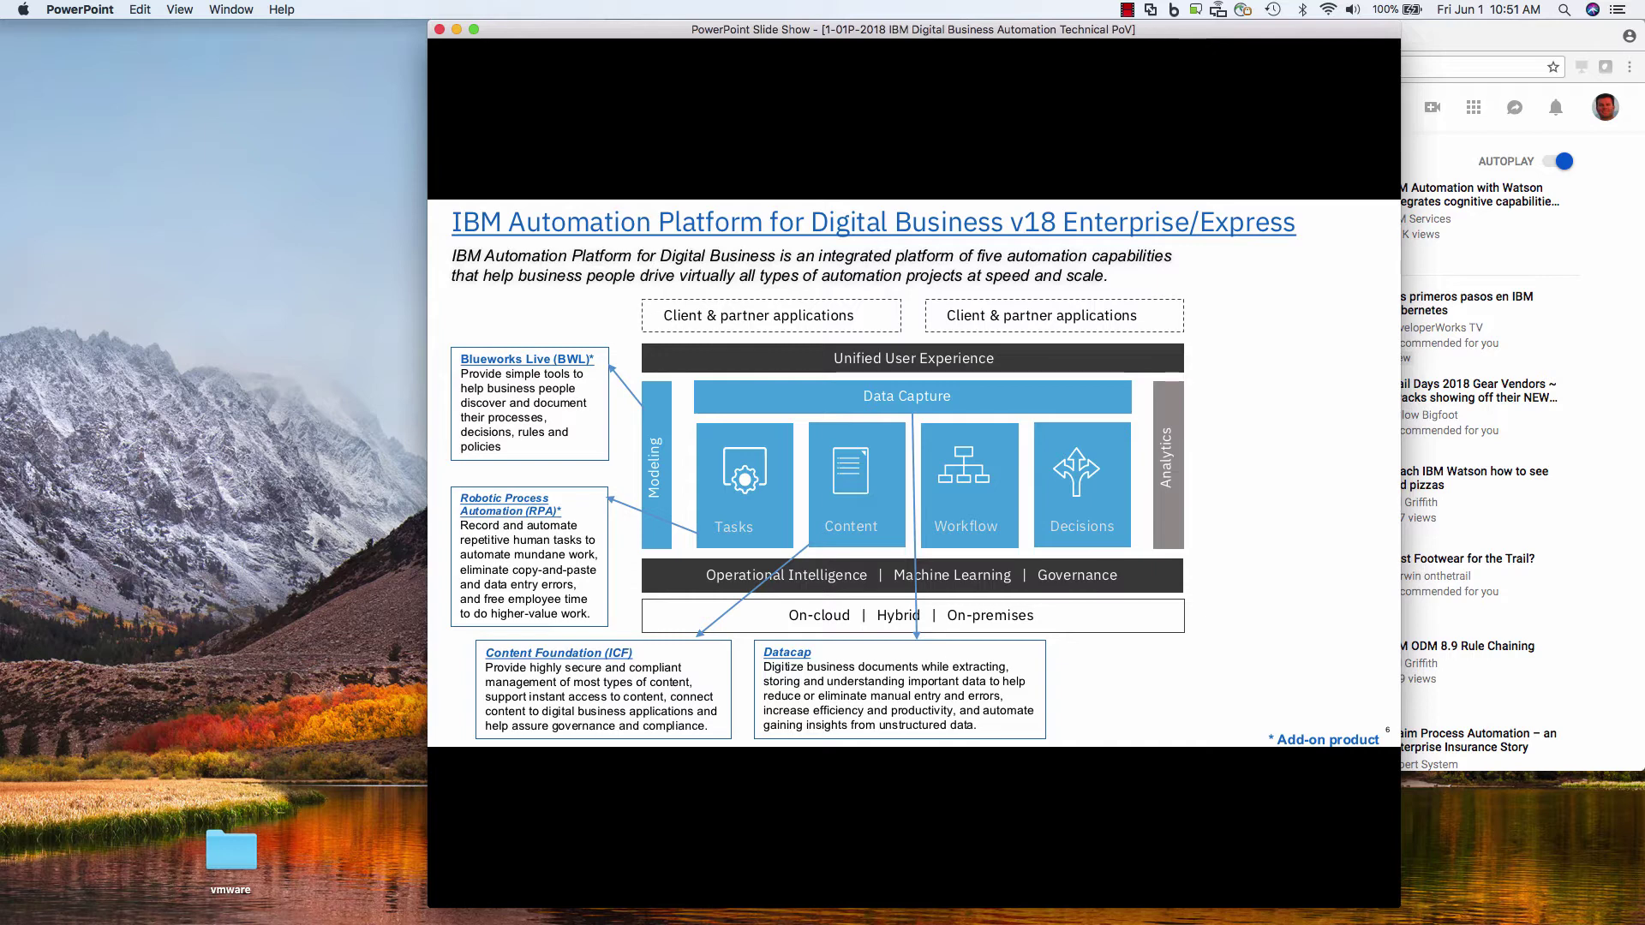
key(Right)
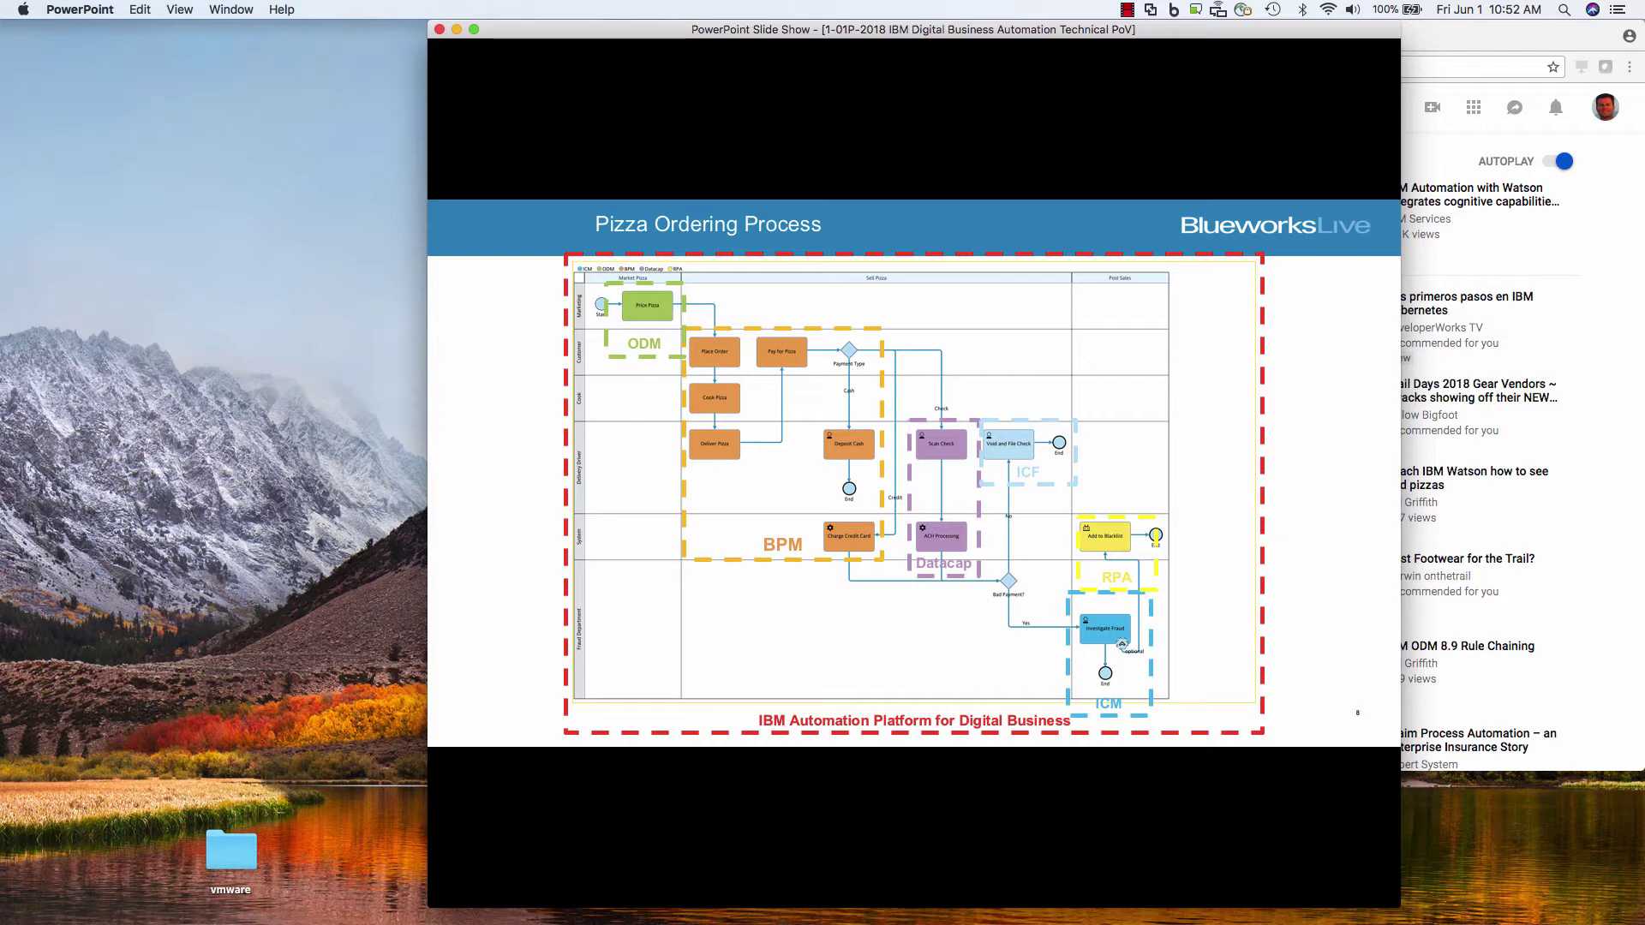
Step: Go to the Blueworks Live overview page via 'blueworkslive', then close the free-trial signup tab
click(1435, 39)
click(1080, 67)
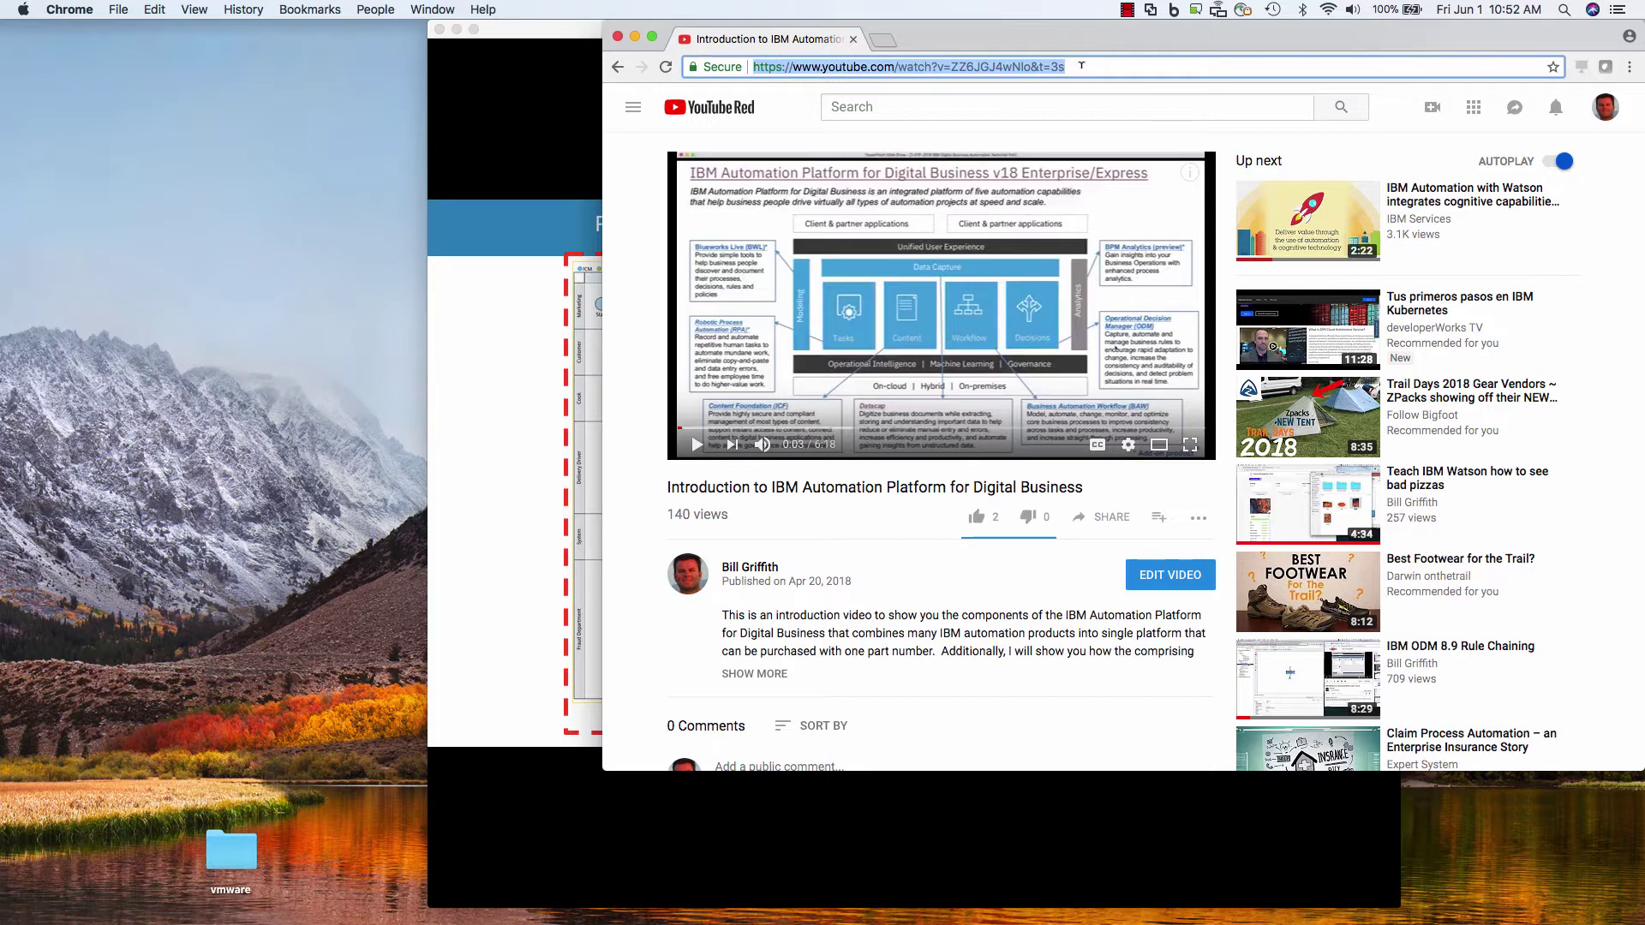
text(blueworkslive.com)
key(Return)
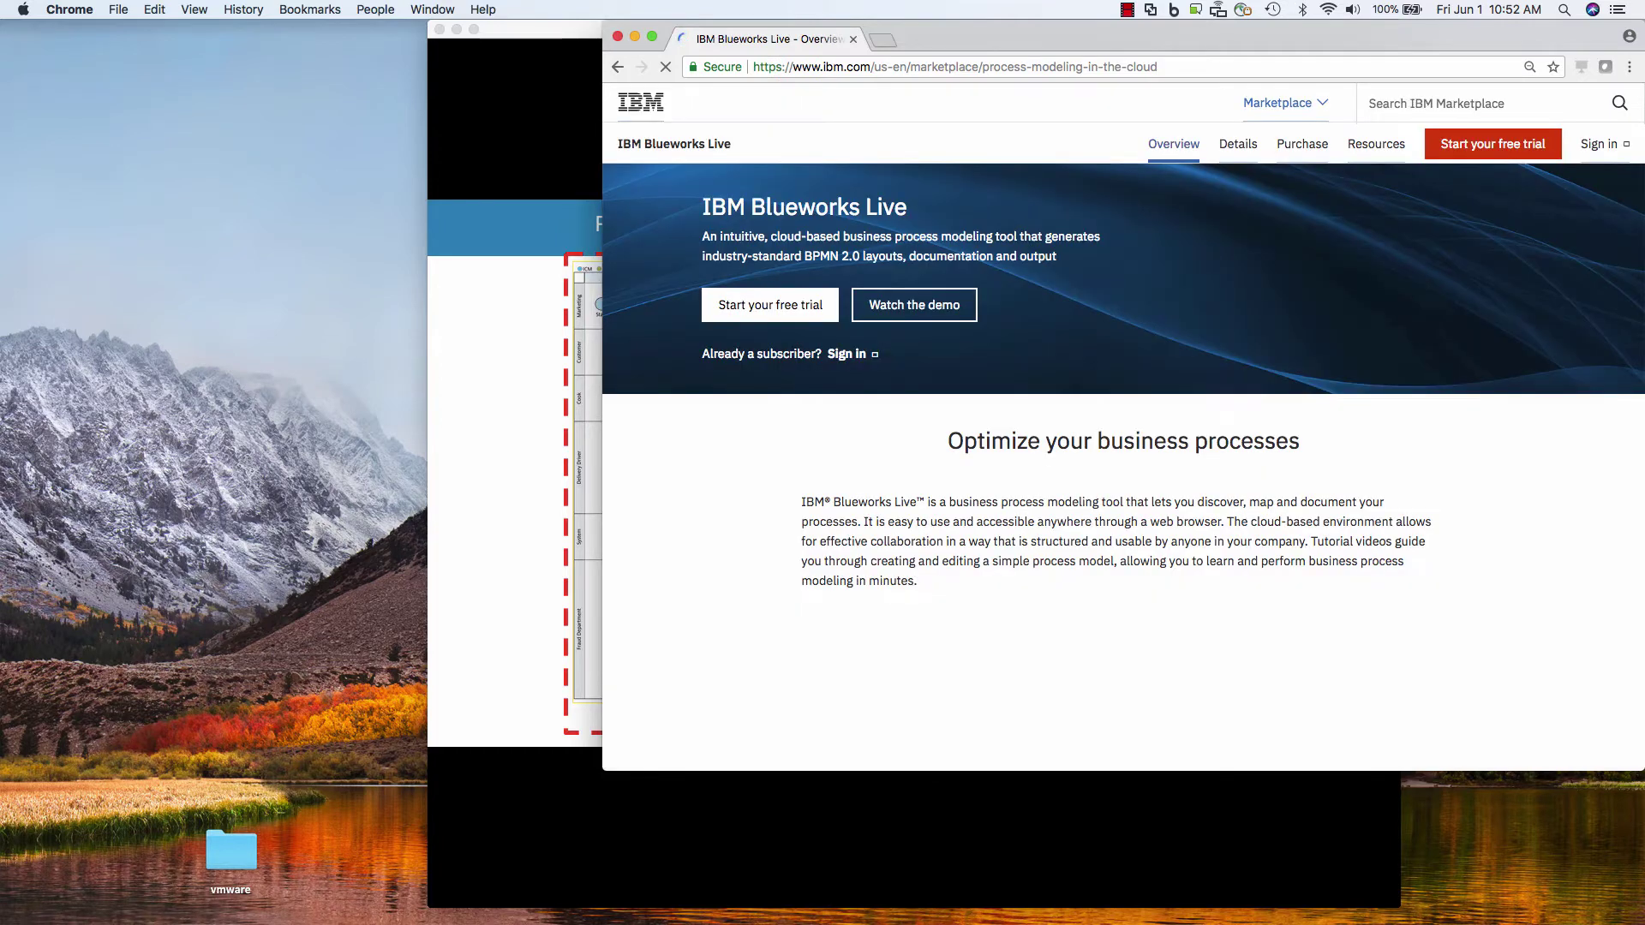
click(1492, 144)
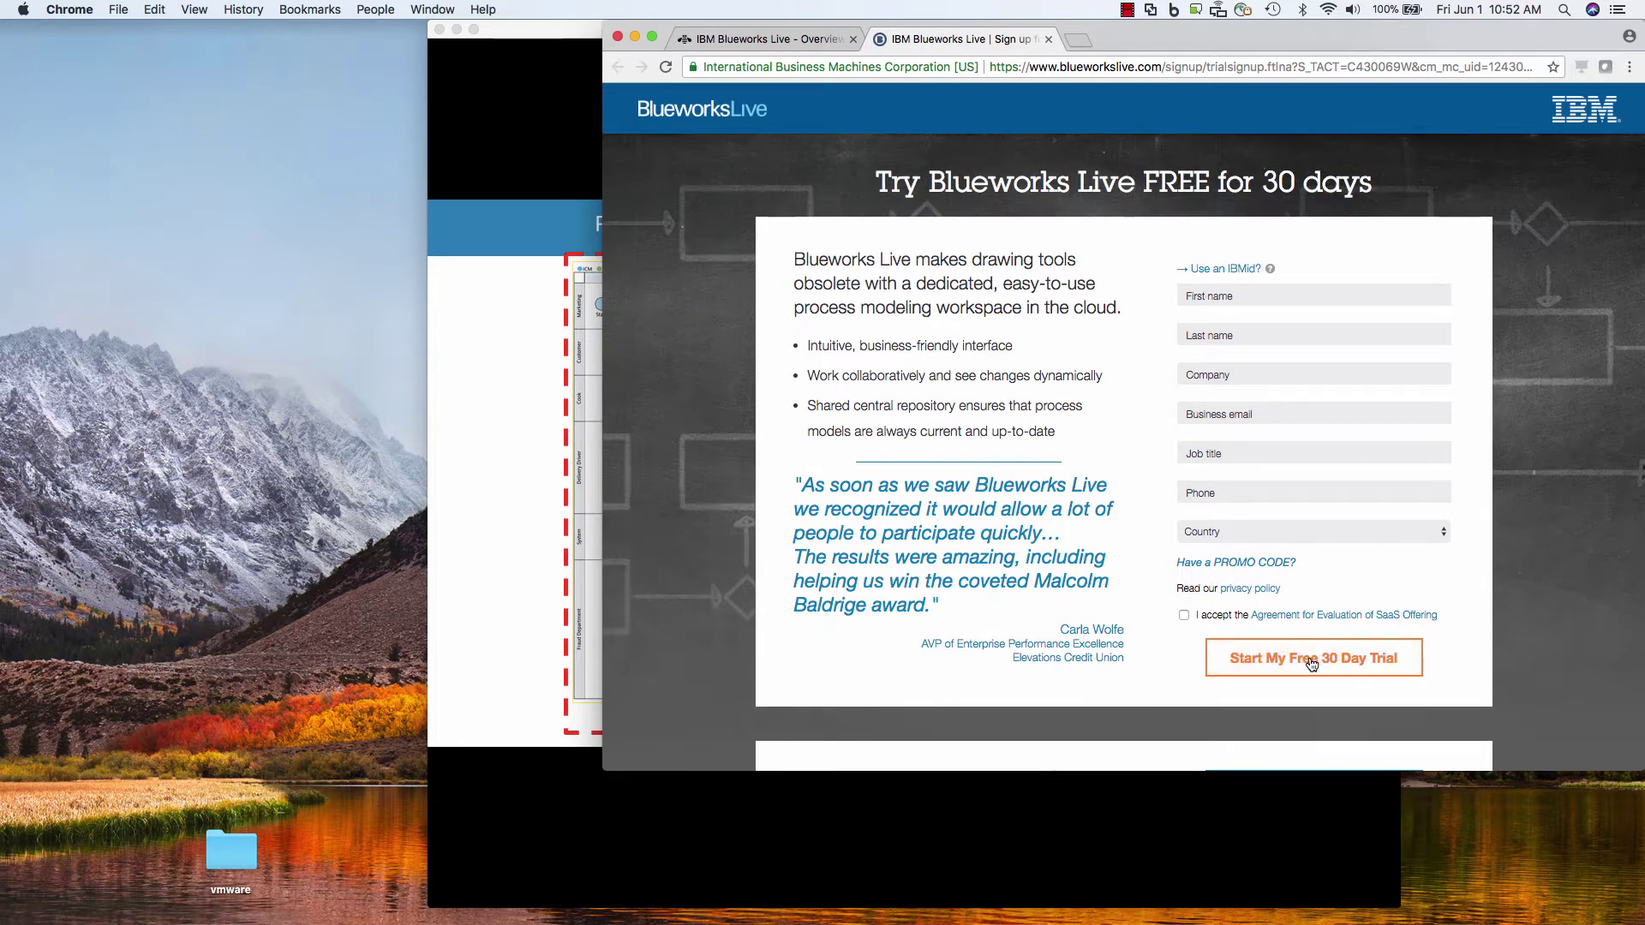
click(1049, 38)
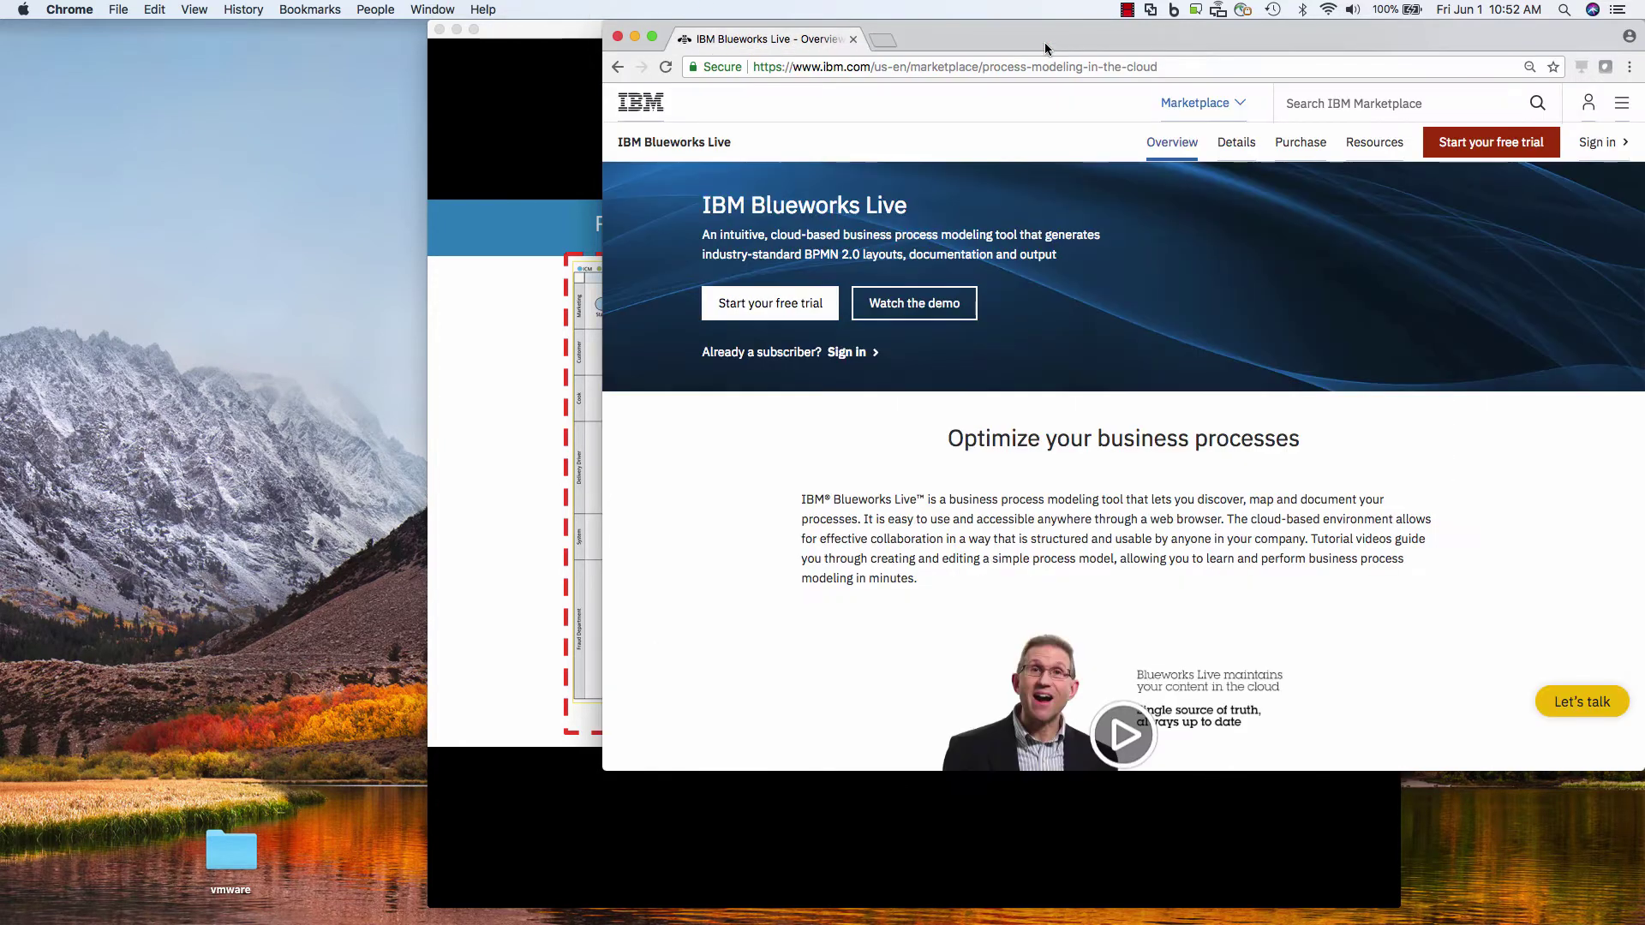
Step: Log in to Blueworks Live, dismiss the Welcome dialog, and view the Library's spaces
click(1599, 142)
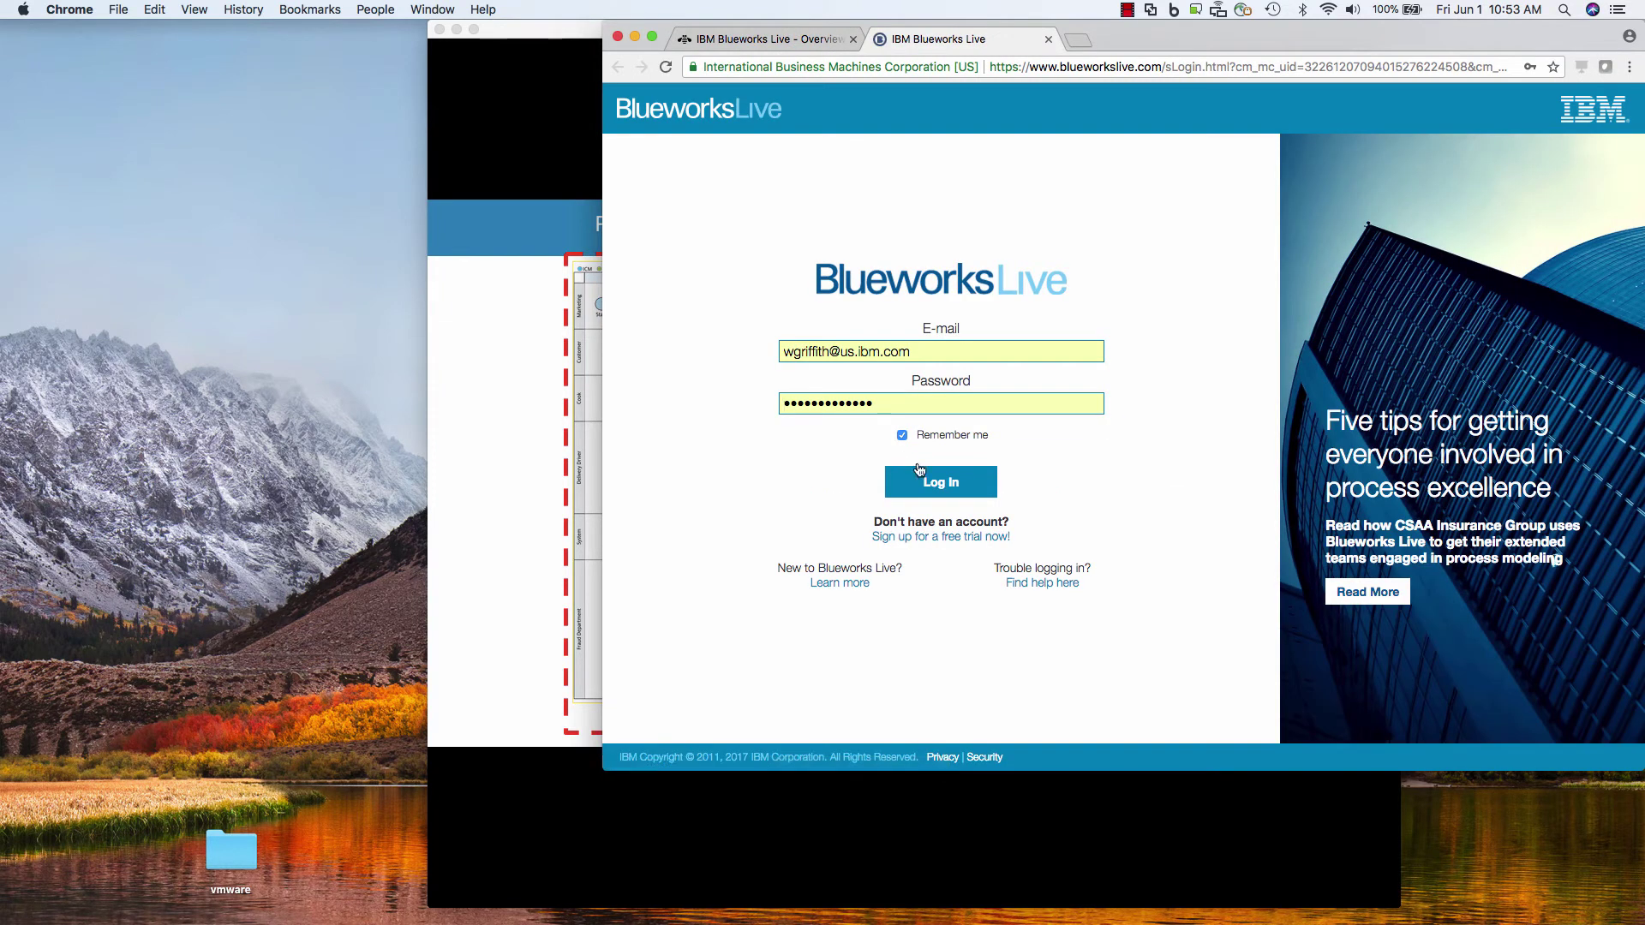
click(926, 477)
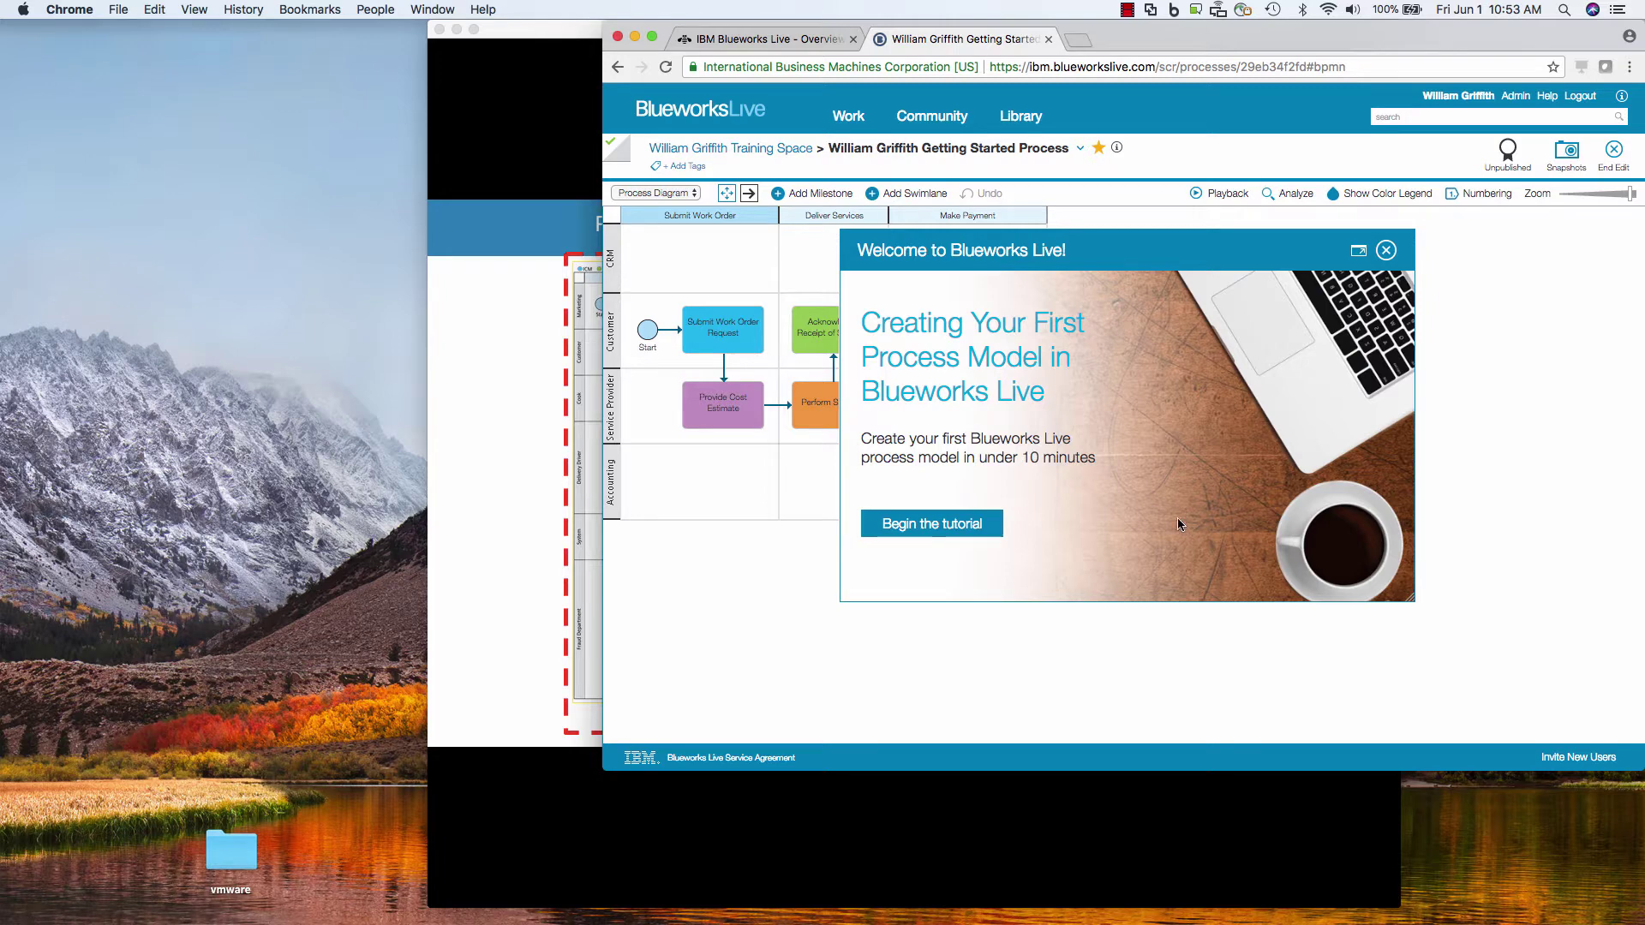
click(1387, 251)
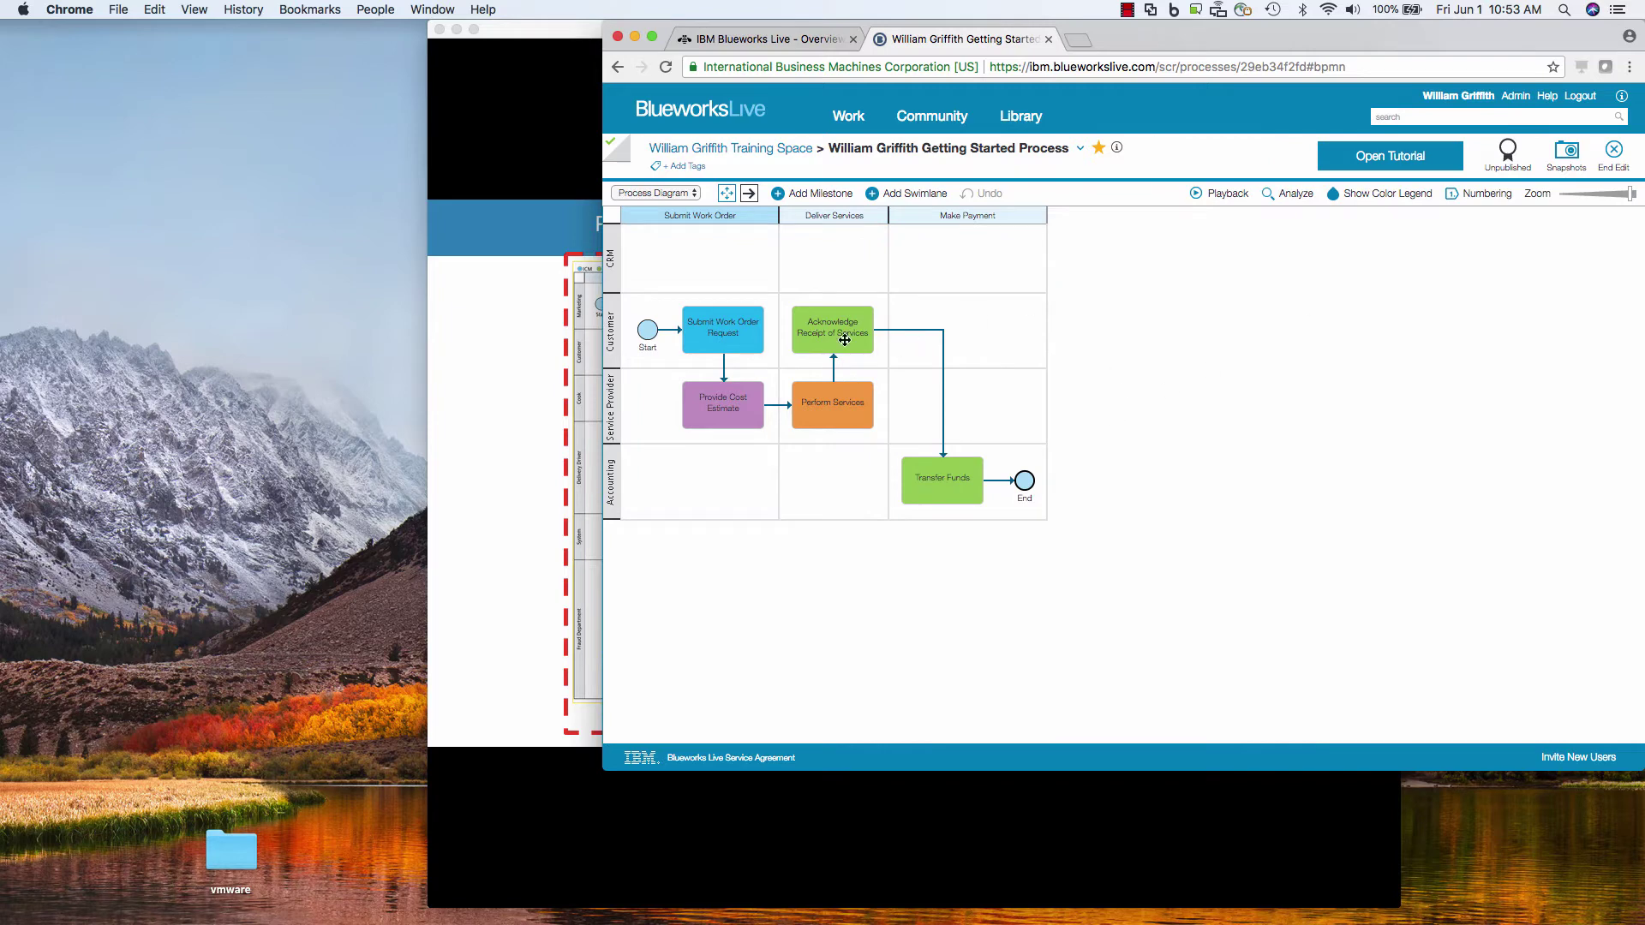
click(1021, 125)
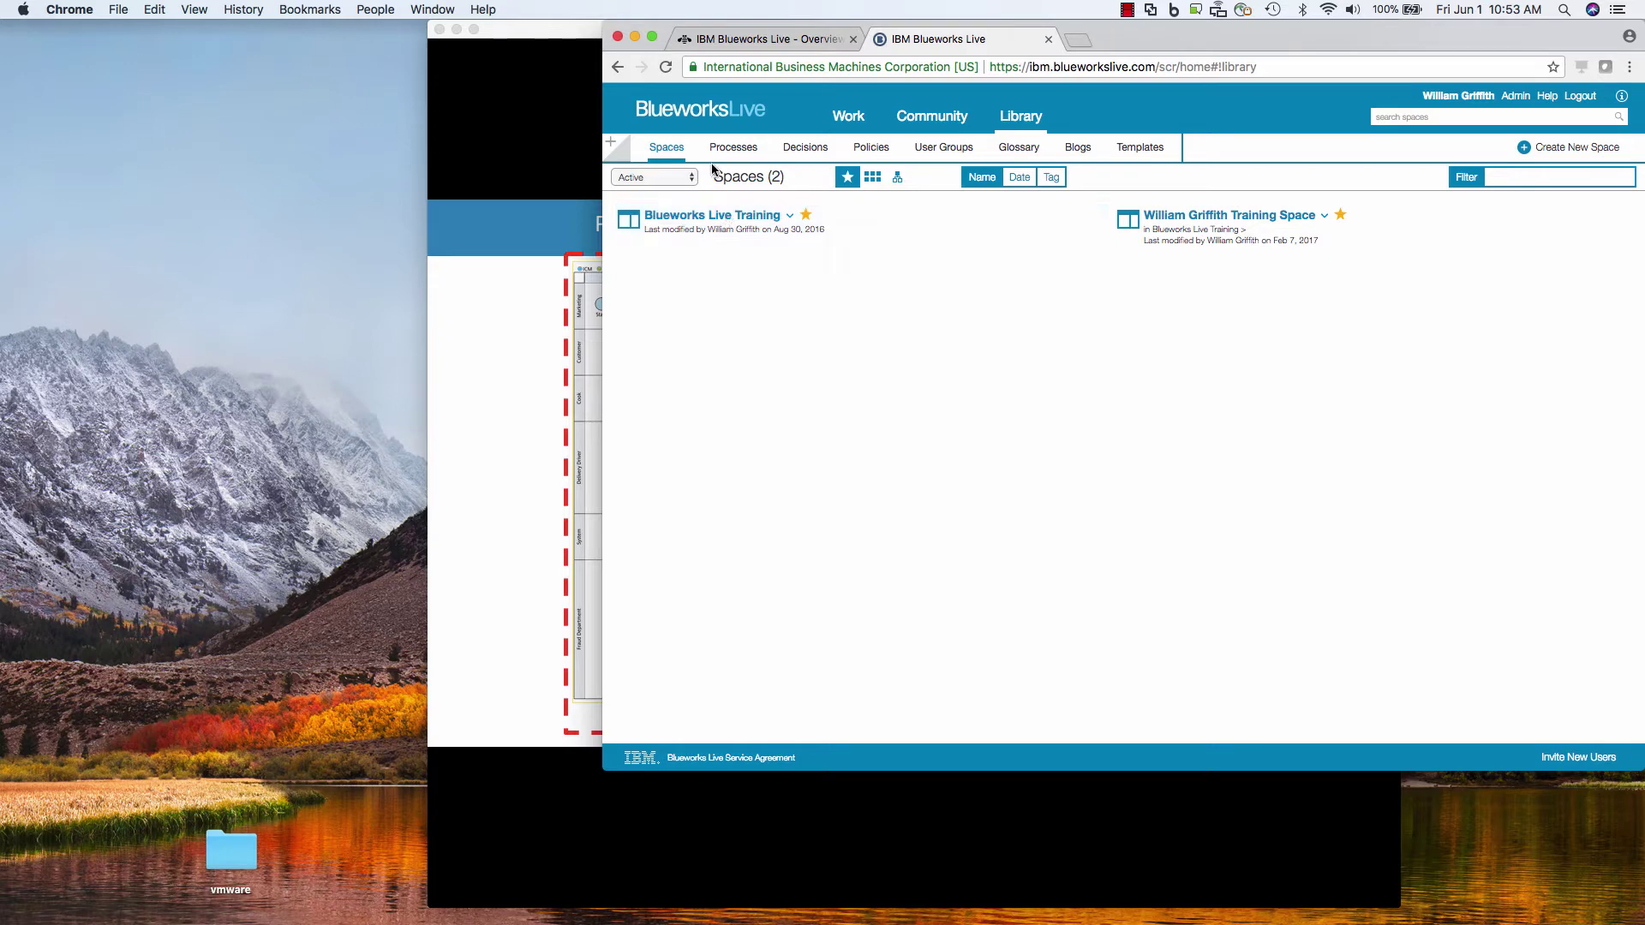
Step: Create a space named 'Pizza Processes' at the top of the library
click(1561, 149)
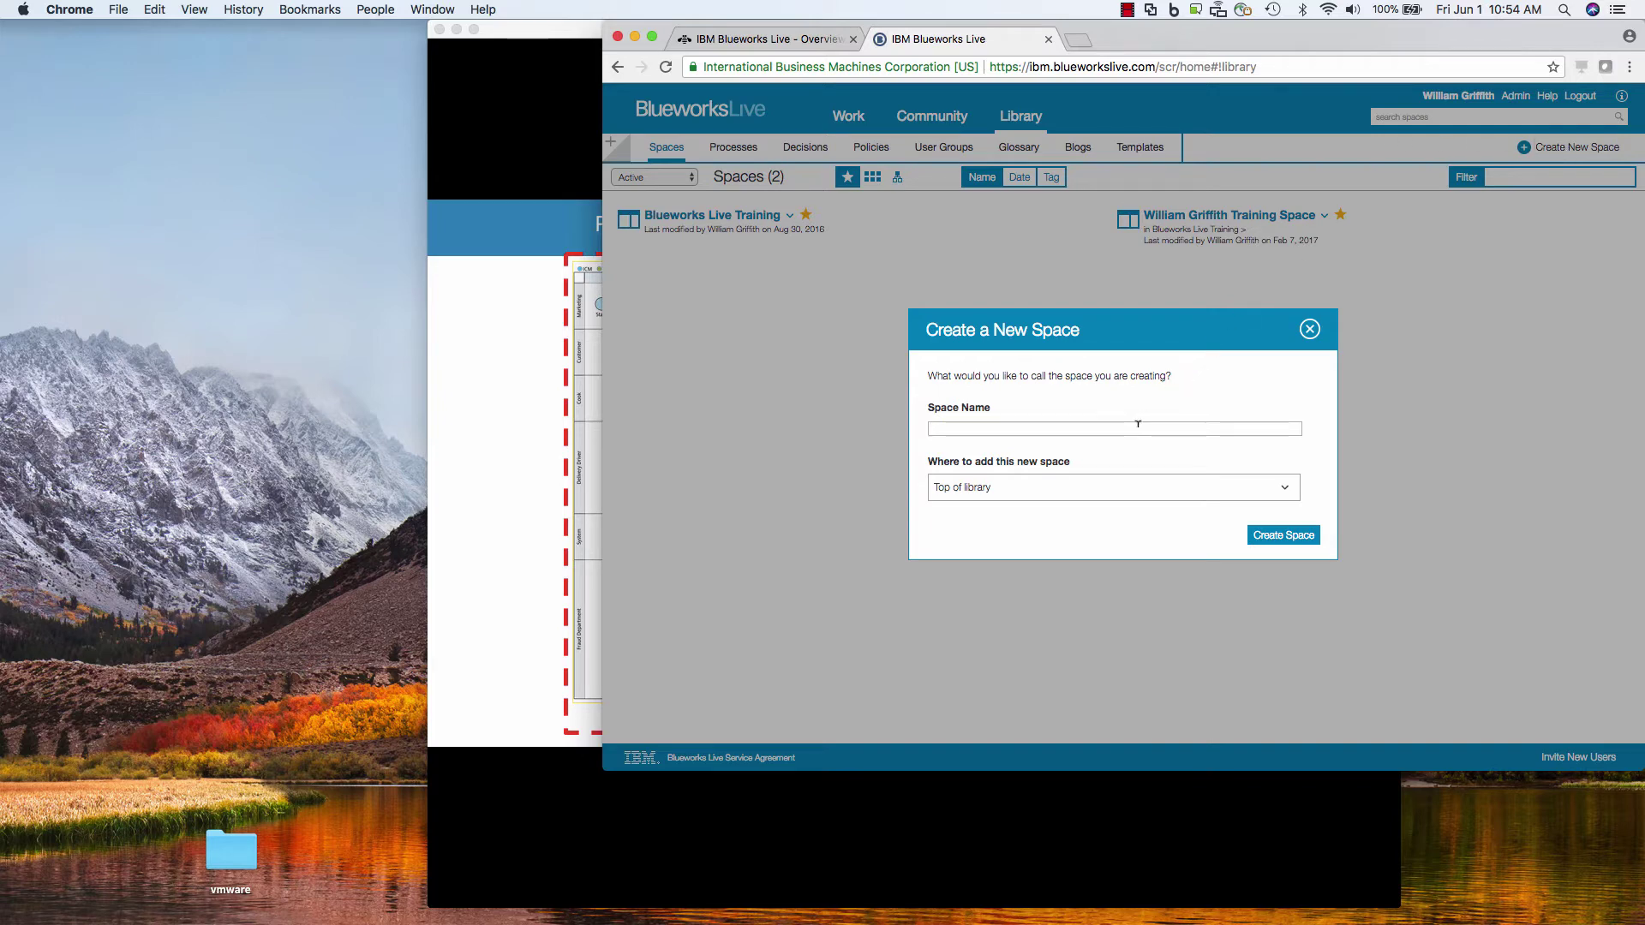
text(Pizza Processes)
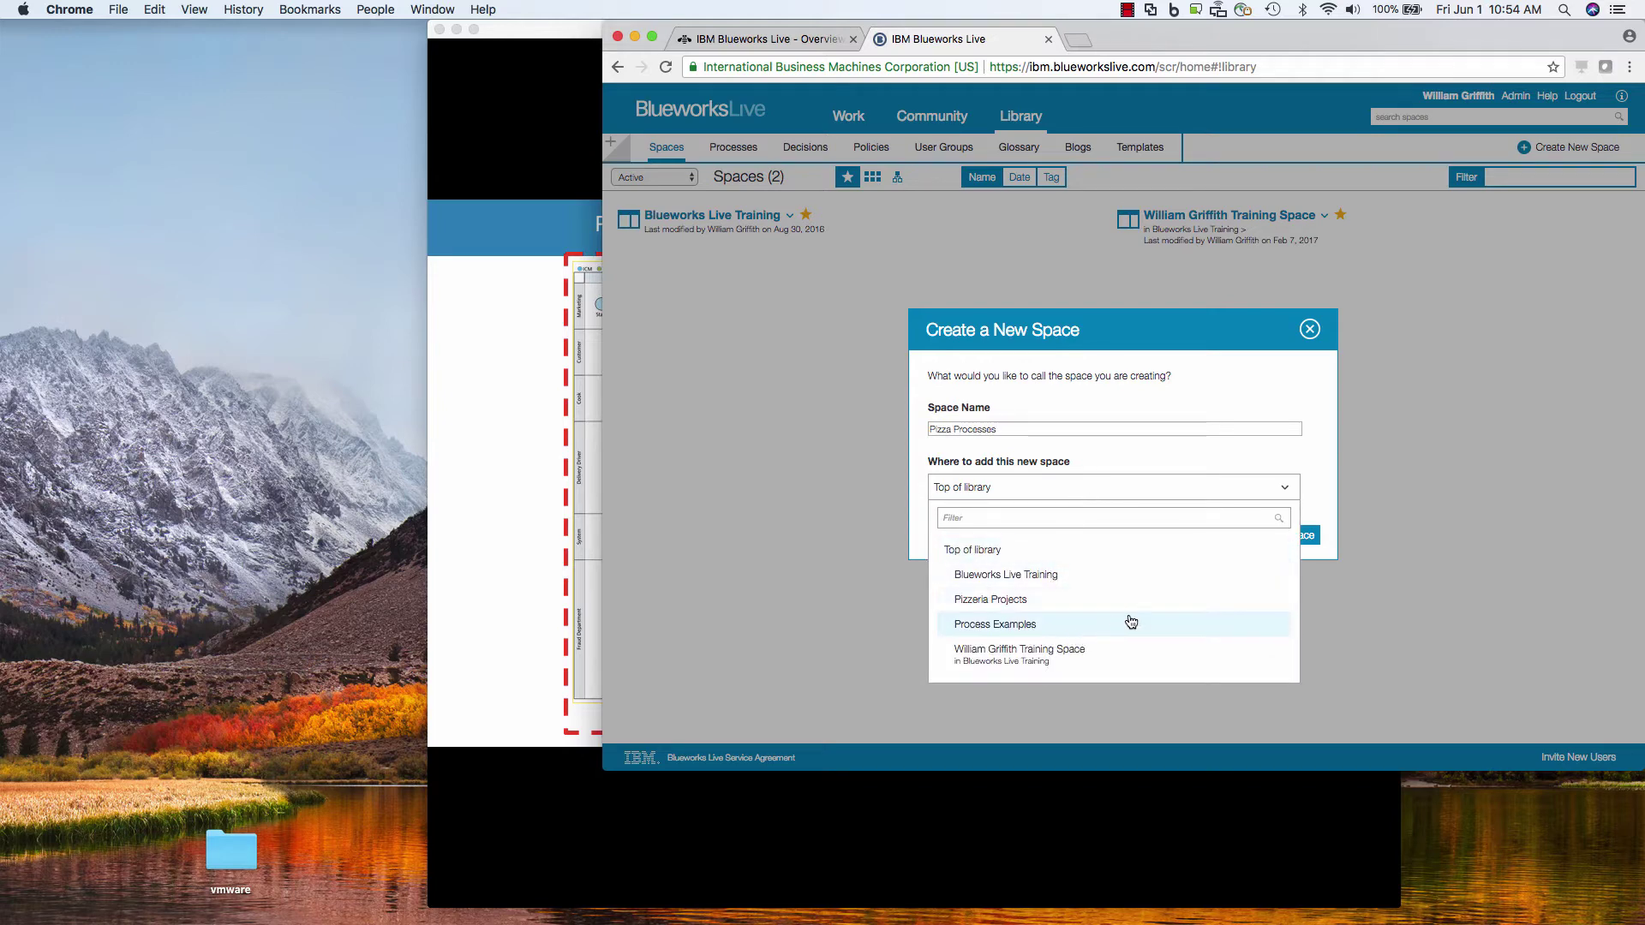
click(1305, 457)
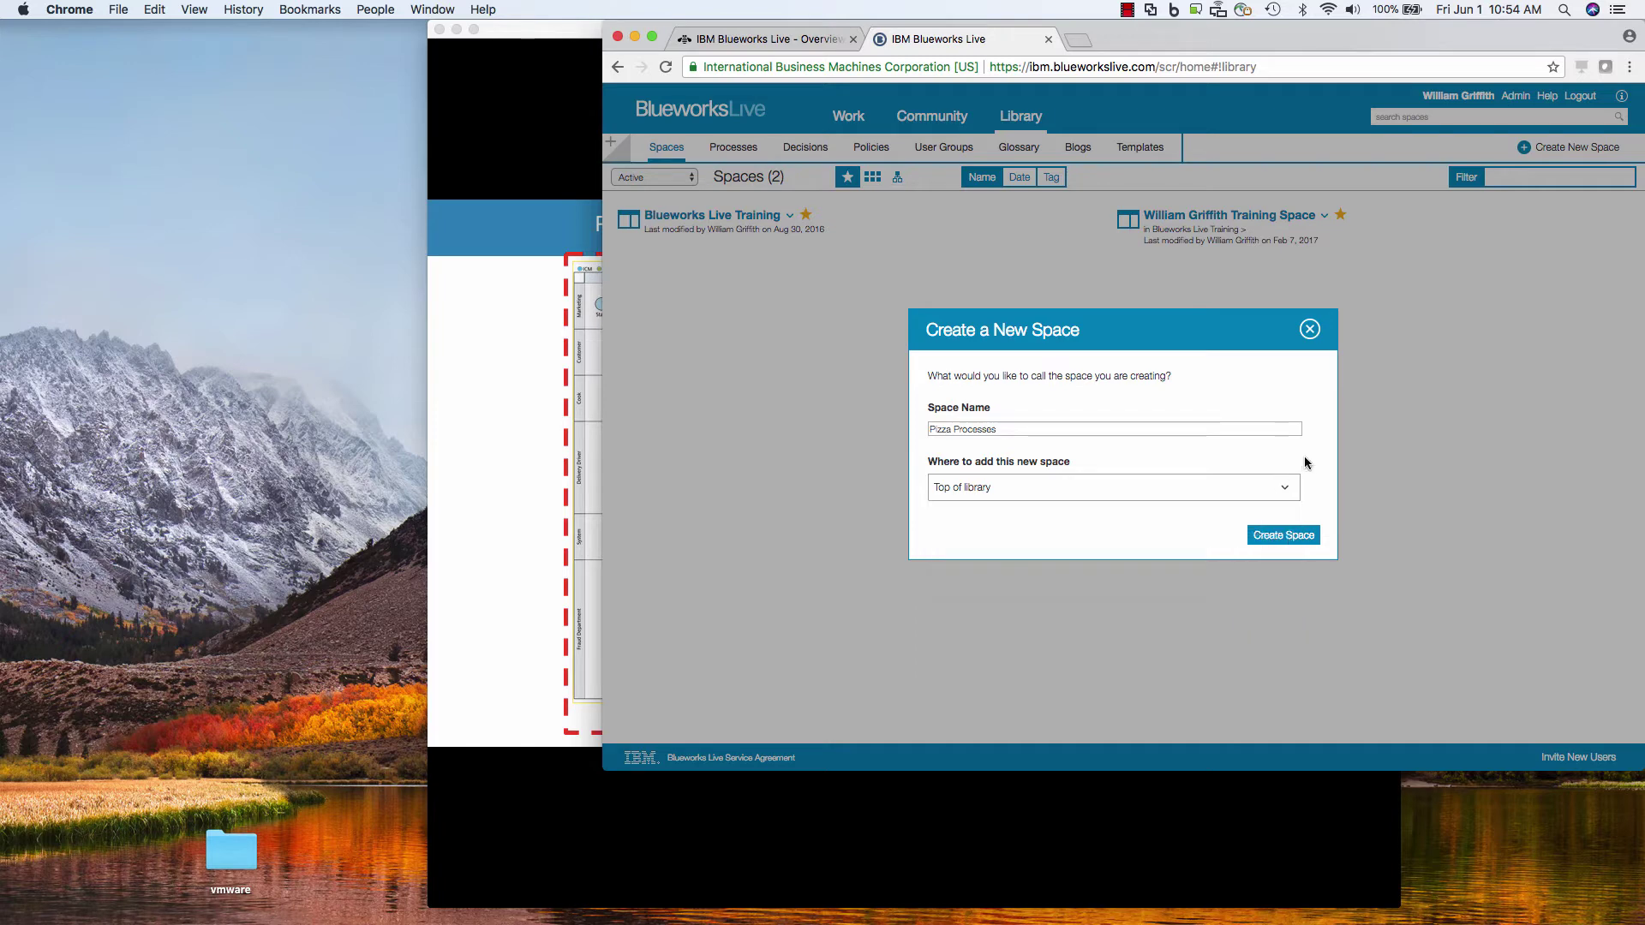
click(1285, 535)
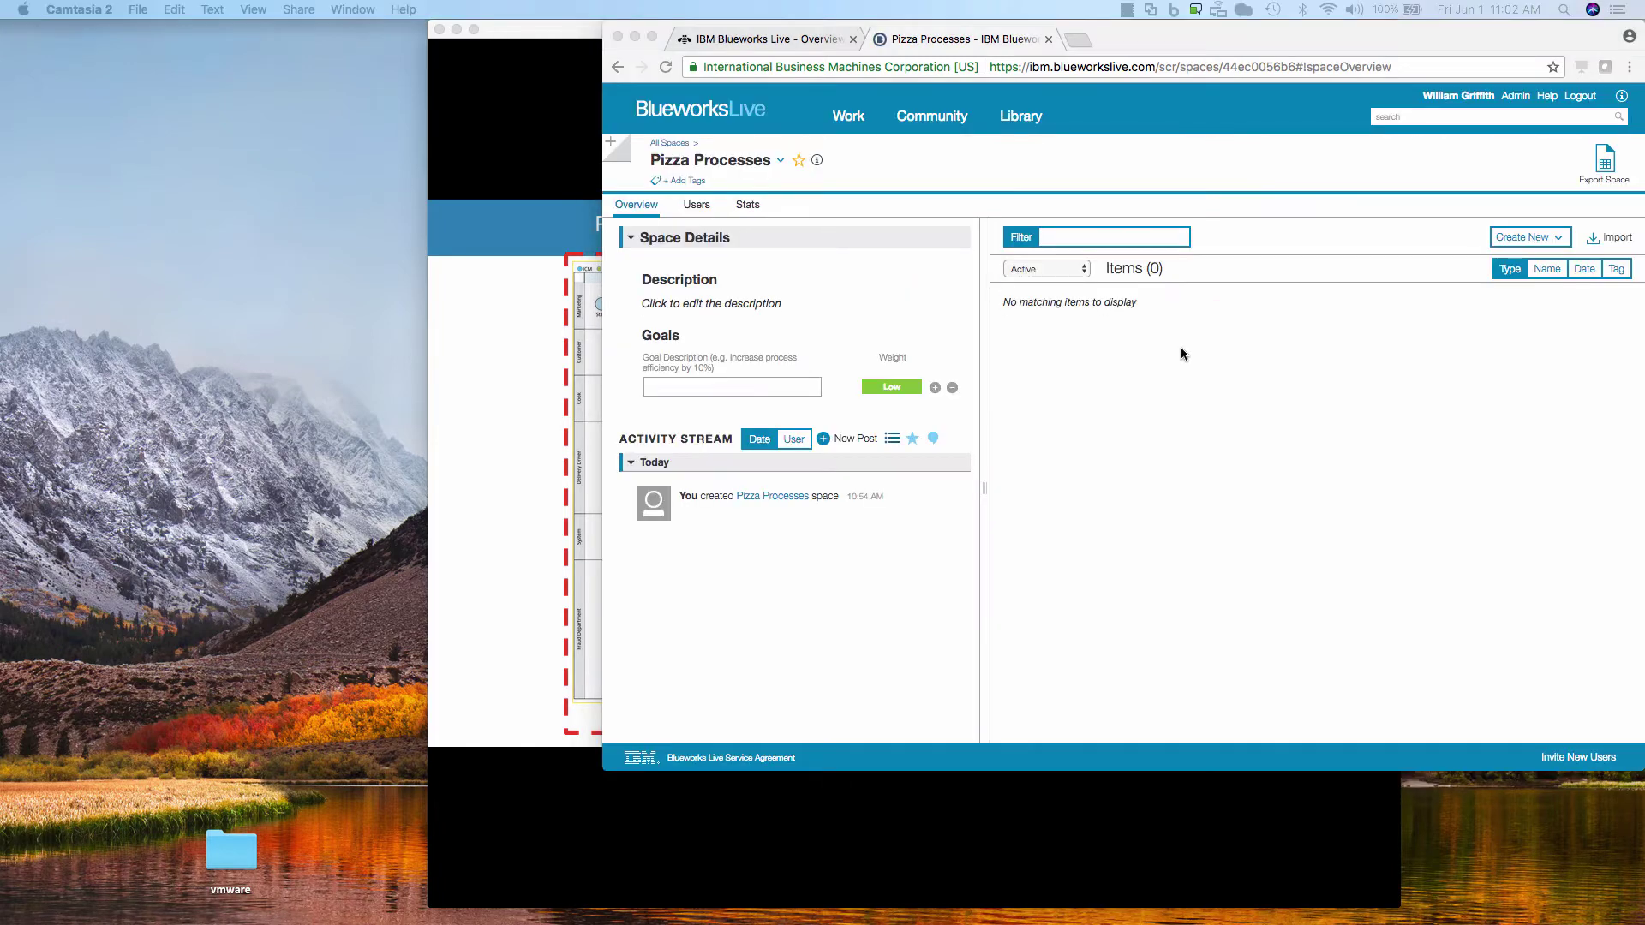
Step: Make the Chrome window taller and move it to the left
click(887, 781)
drag(888, 785, 878, 921)
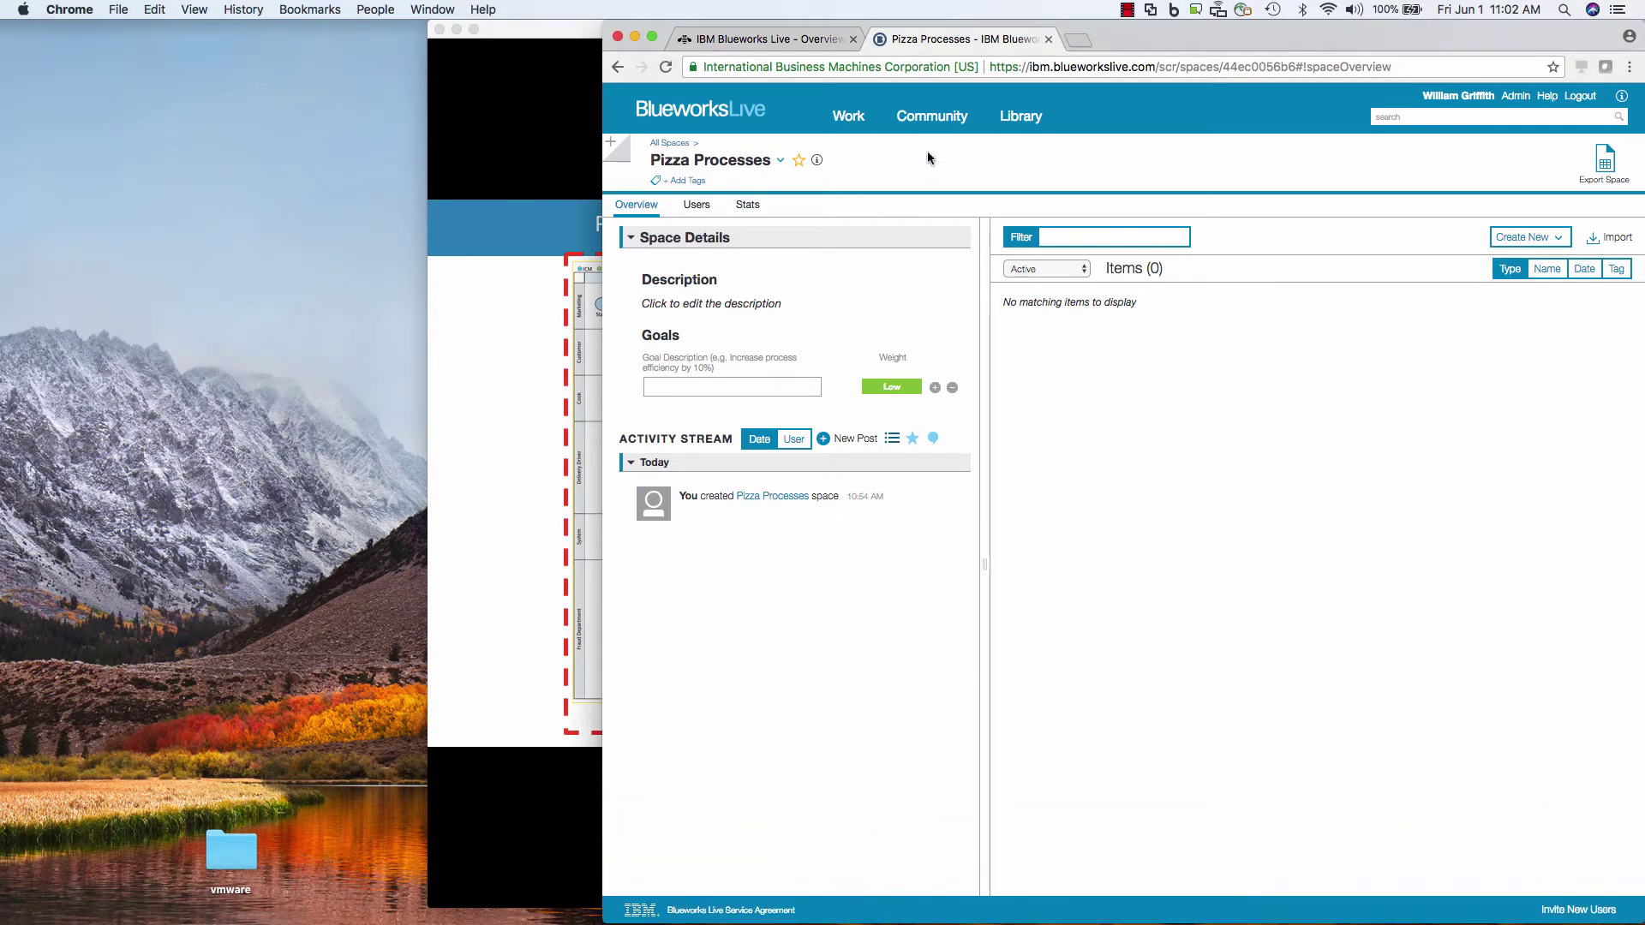
drag(1091, 24, 590, 31)
Step: Create a process blueprint named 'Bills Pizzeria Ordering Process'
click(1050, 237)
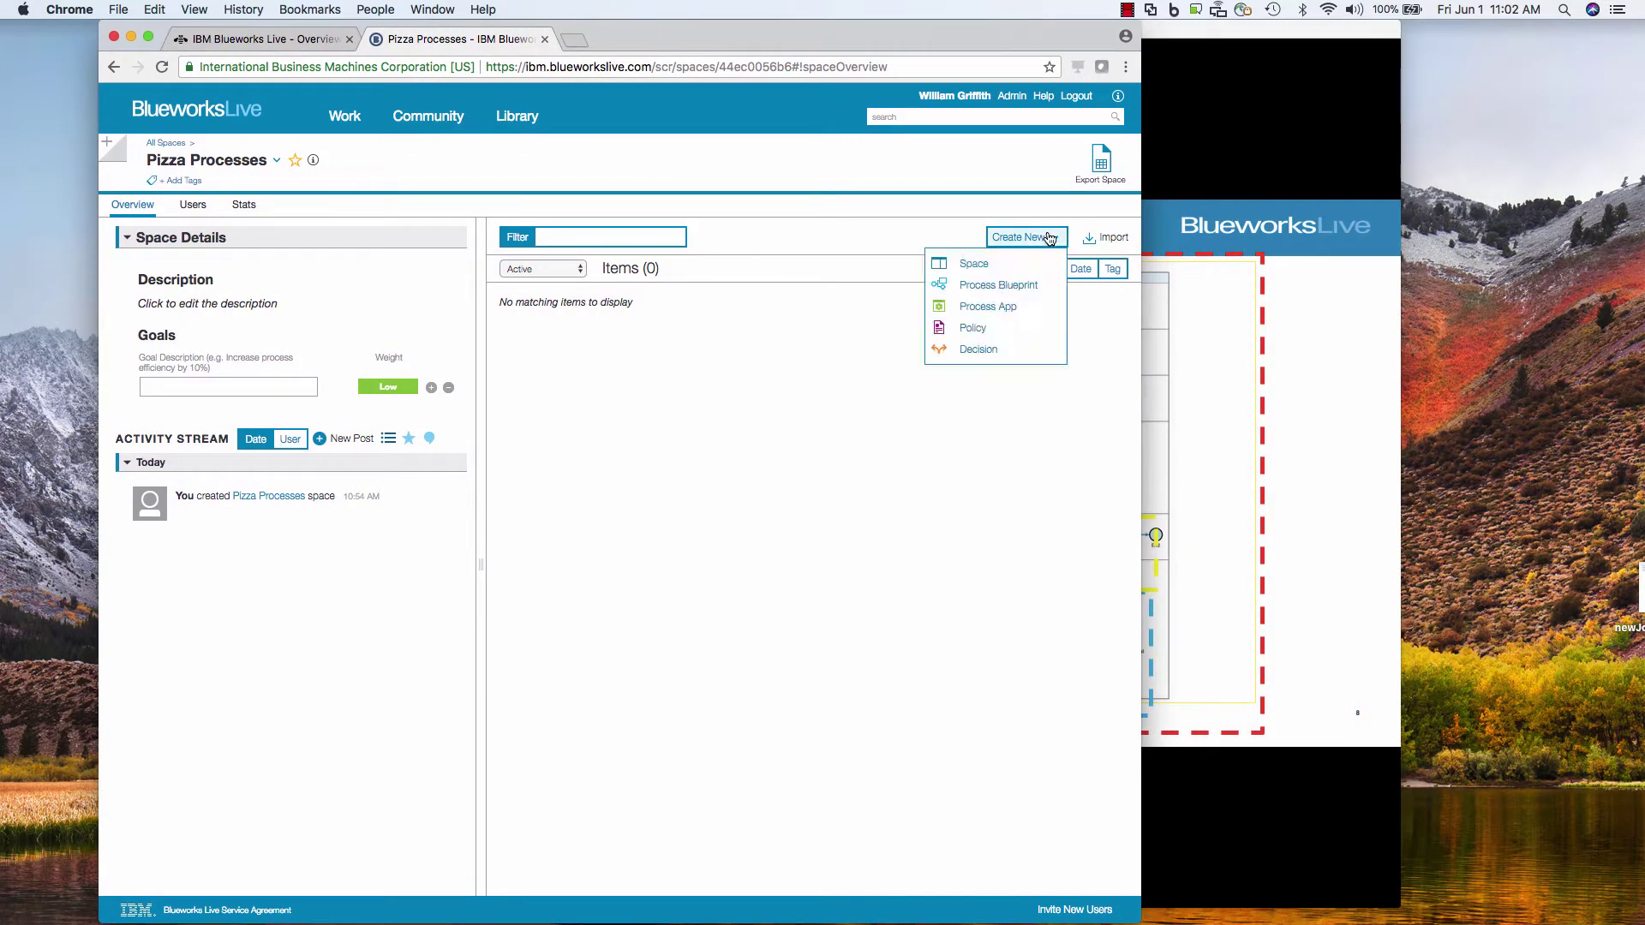
click(1012, 291)
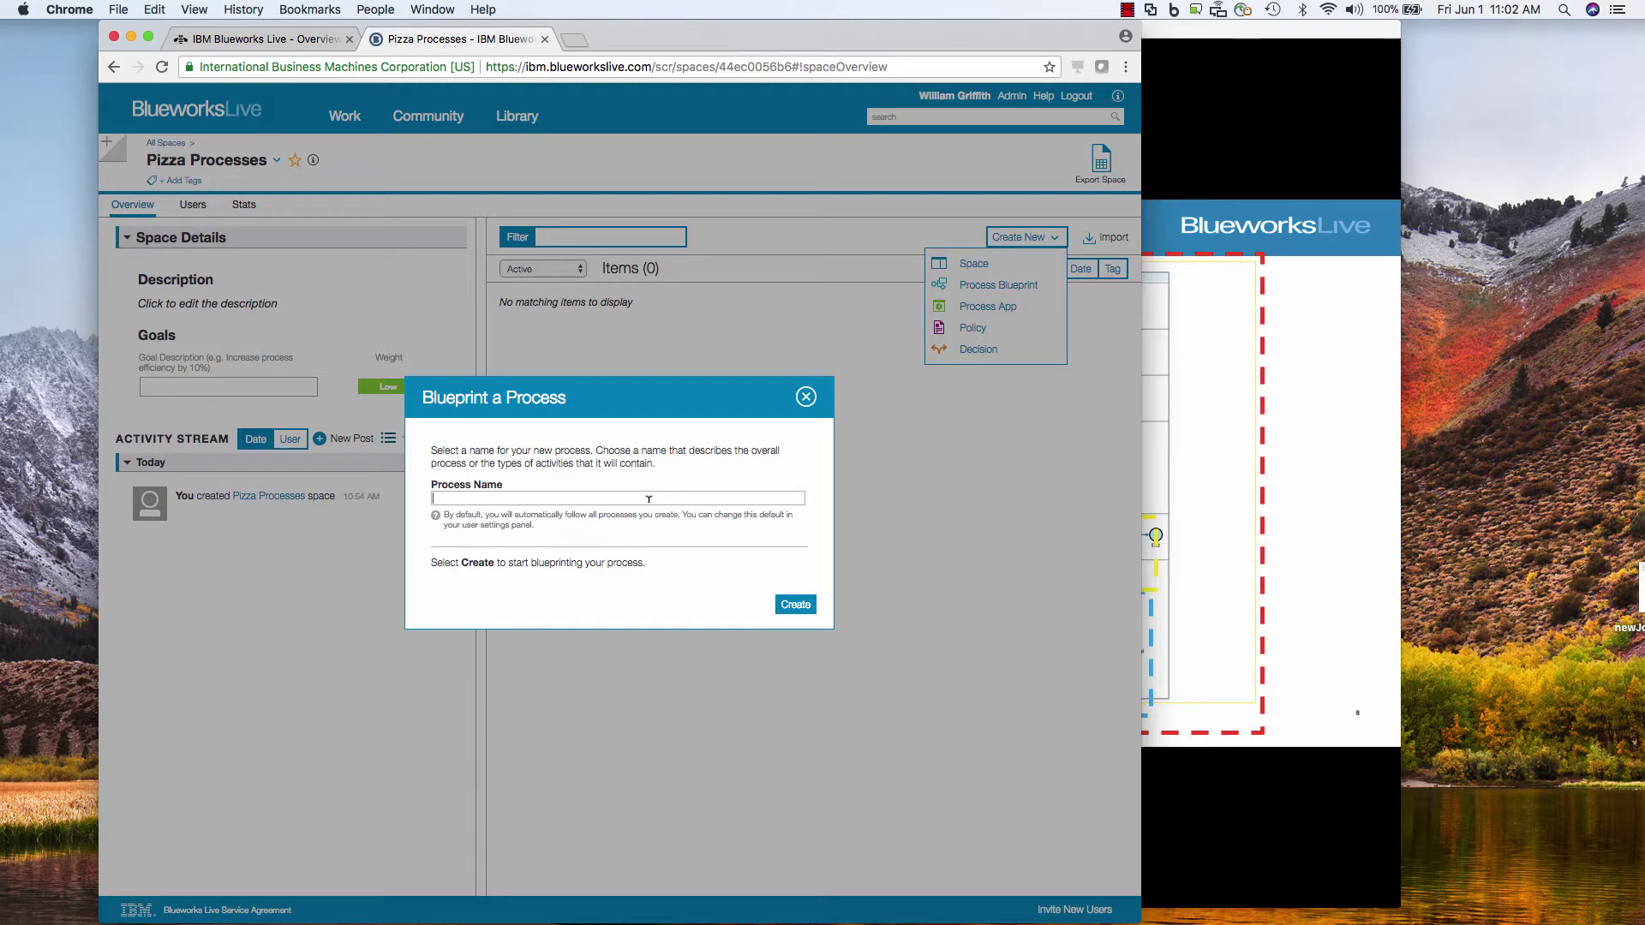
text(Bills Pizzeria Ordering Process)
click(796, 604)
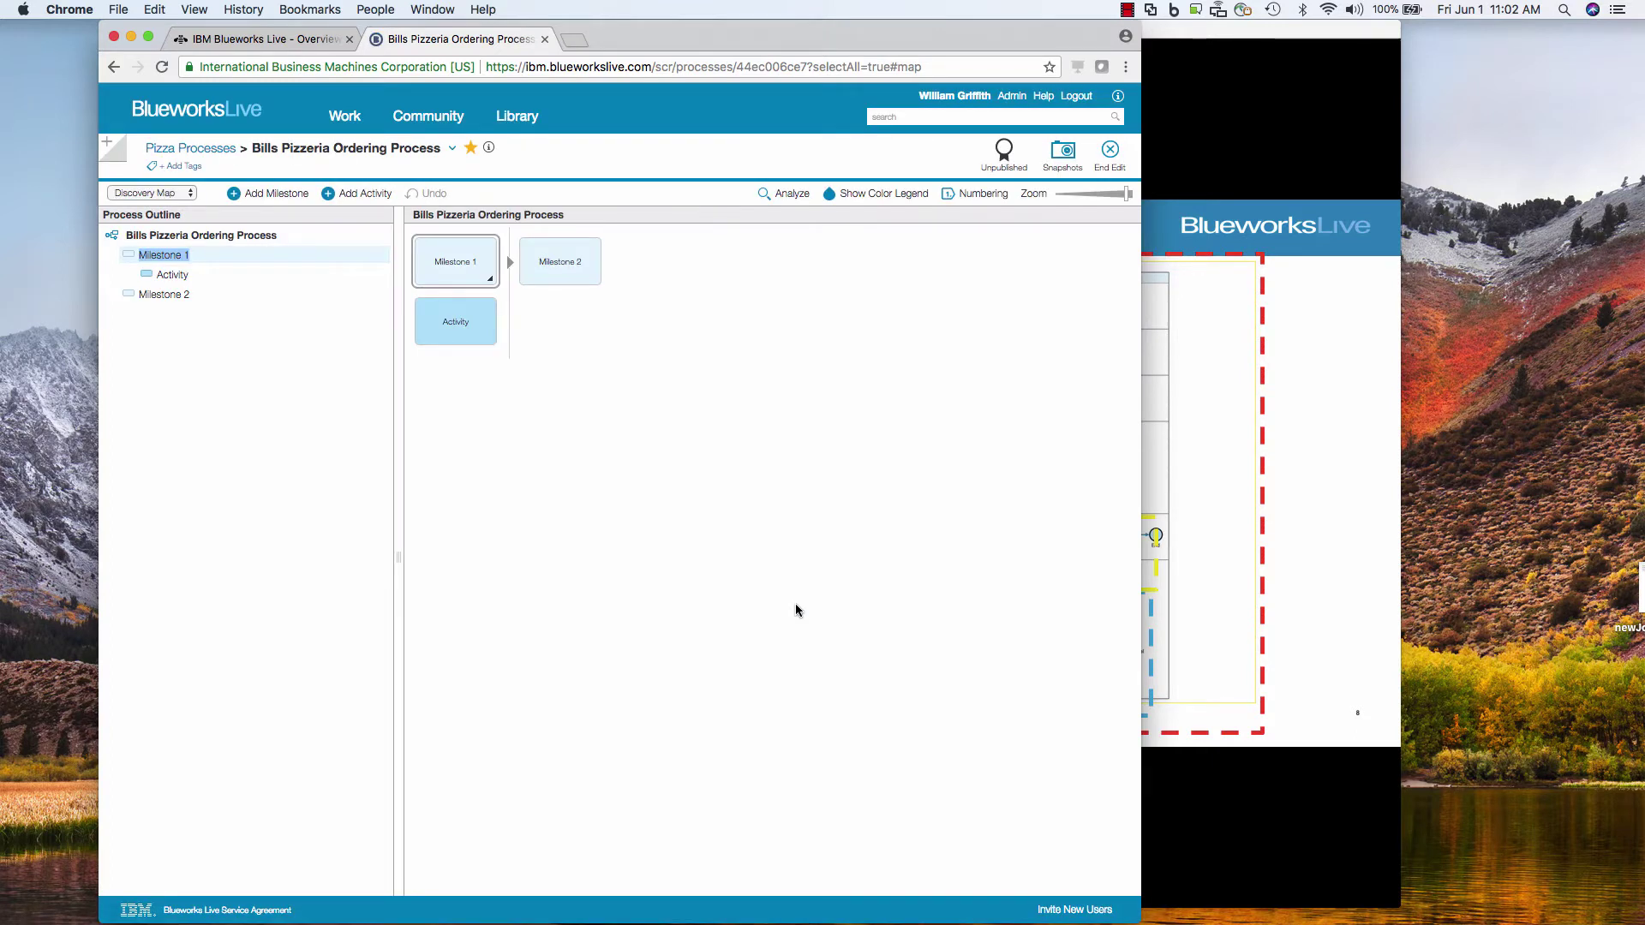
click(191, 197)
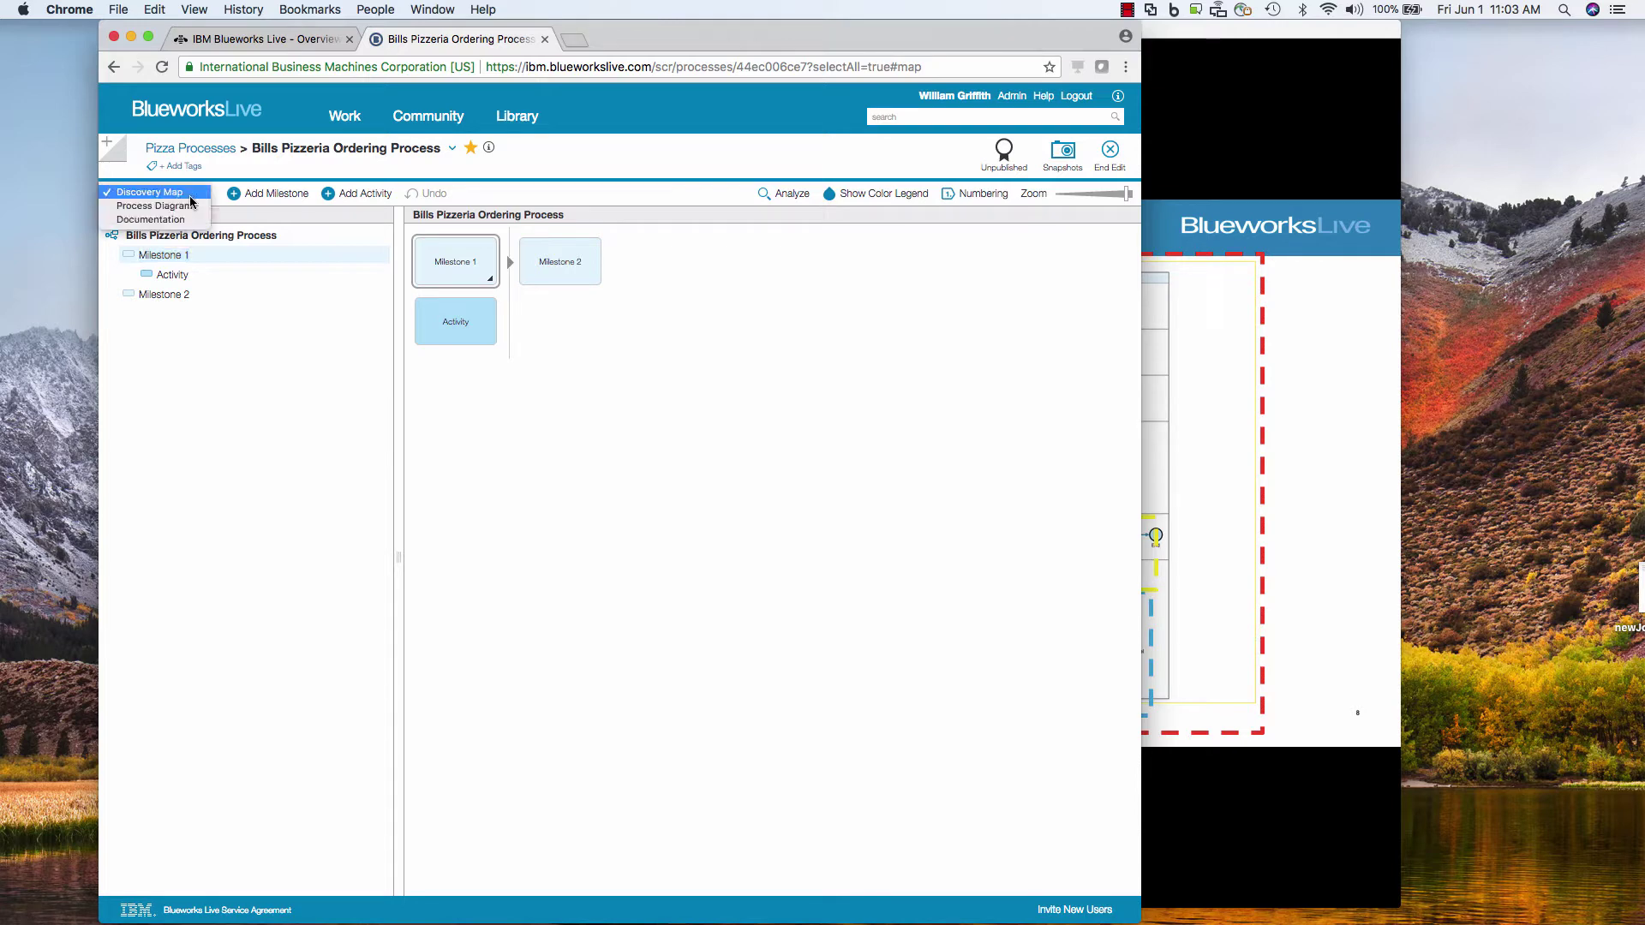
click(264, 392)
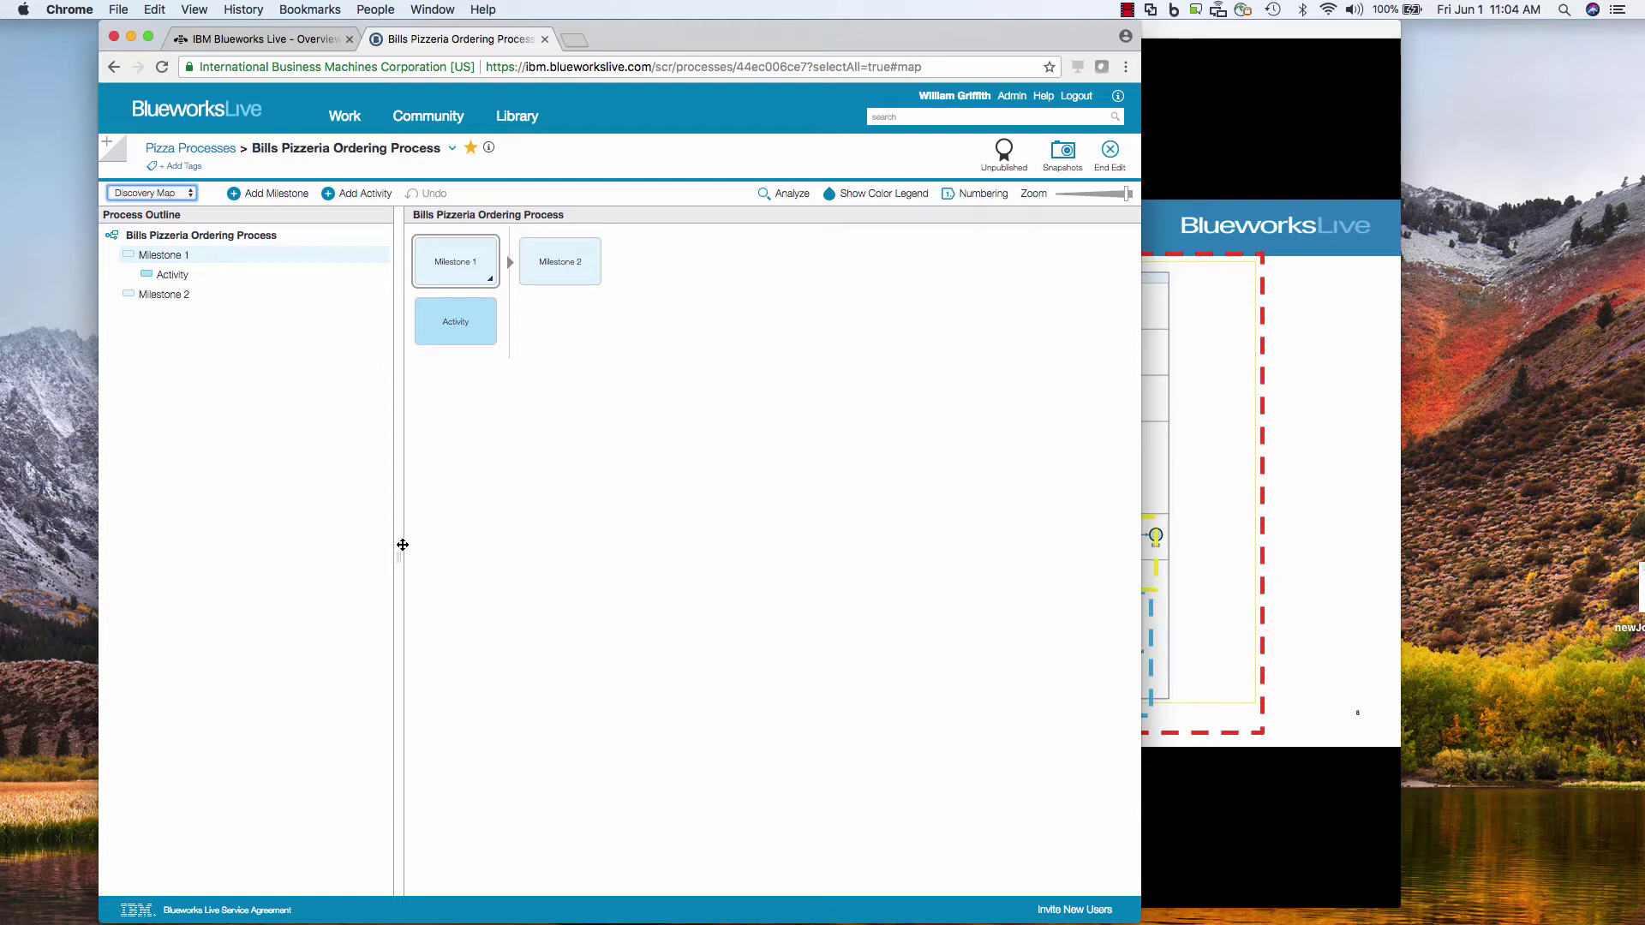
Step: Narrow the Blueworks outline pane and arrange the slide show and Chrome windows side by side
drag(398, 554, 349, 558)
click(1265, 360)
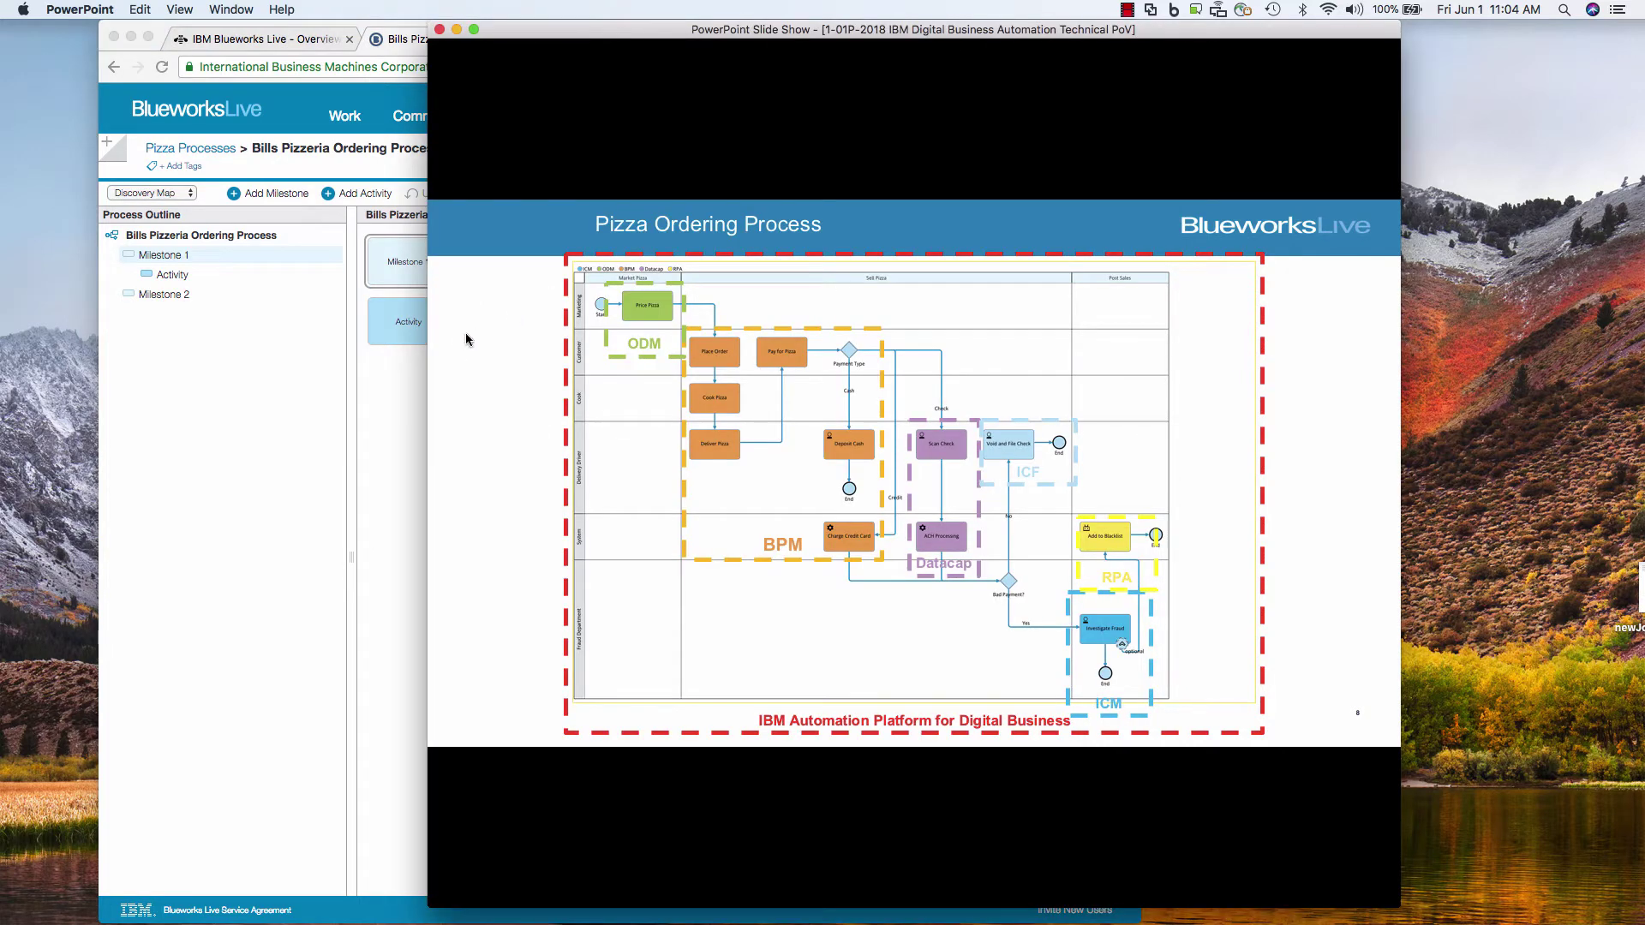
drag(430, 340, 612, 338)
drag(994, 28, 1231, 28)
drag(847, 314, 712, 327)
drag(656, 34, 555, 37)
click(1200, 224)
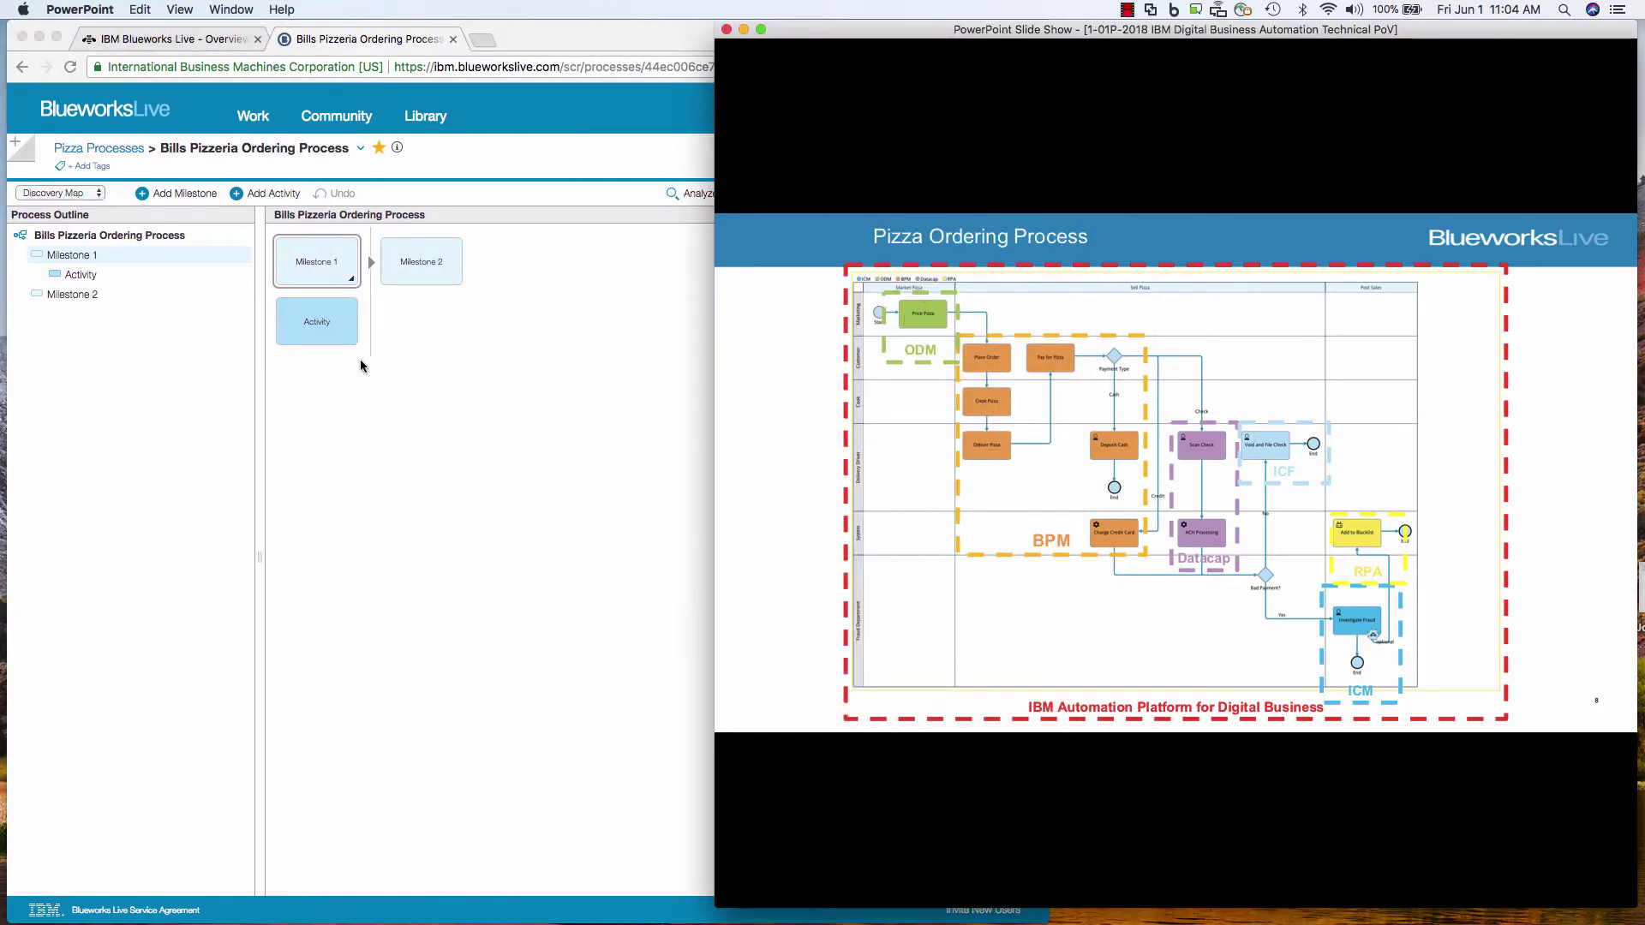
click(95, 256)
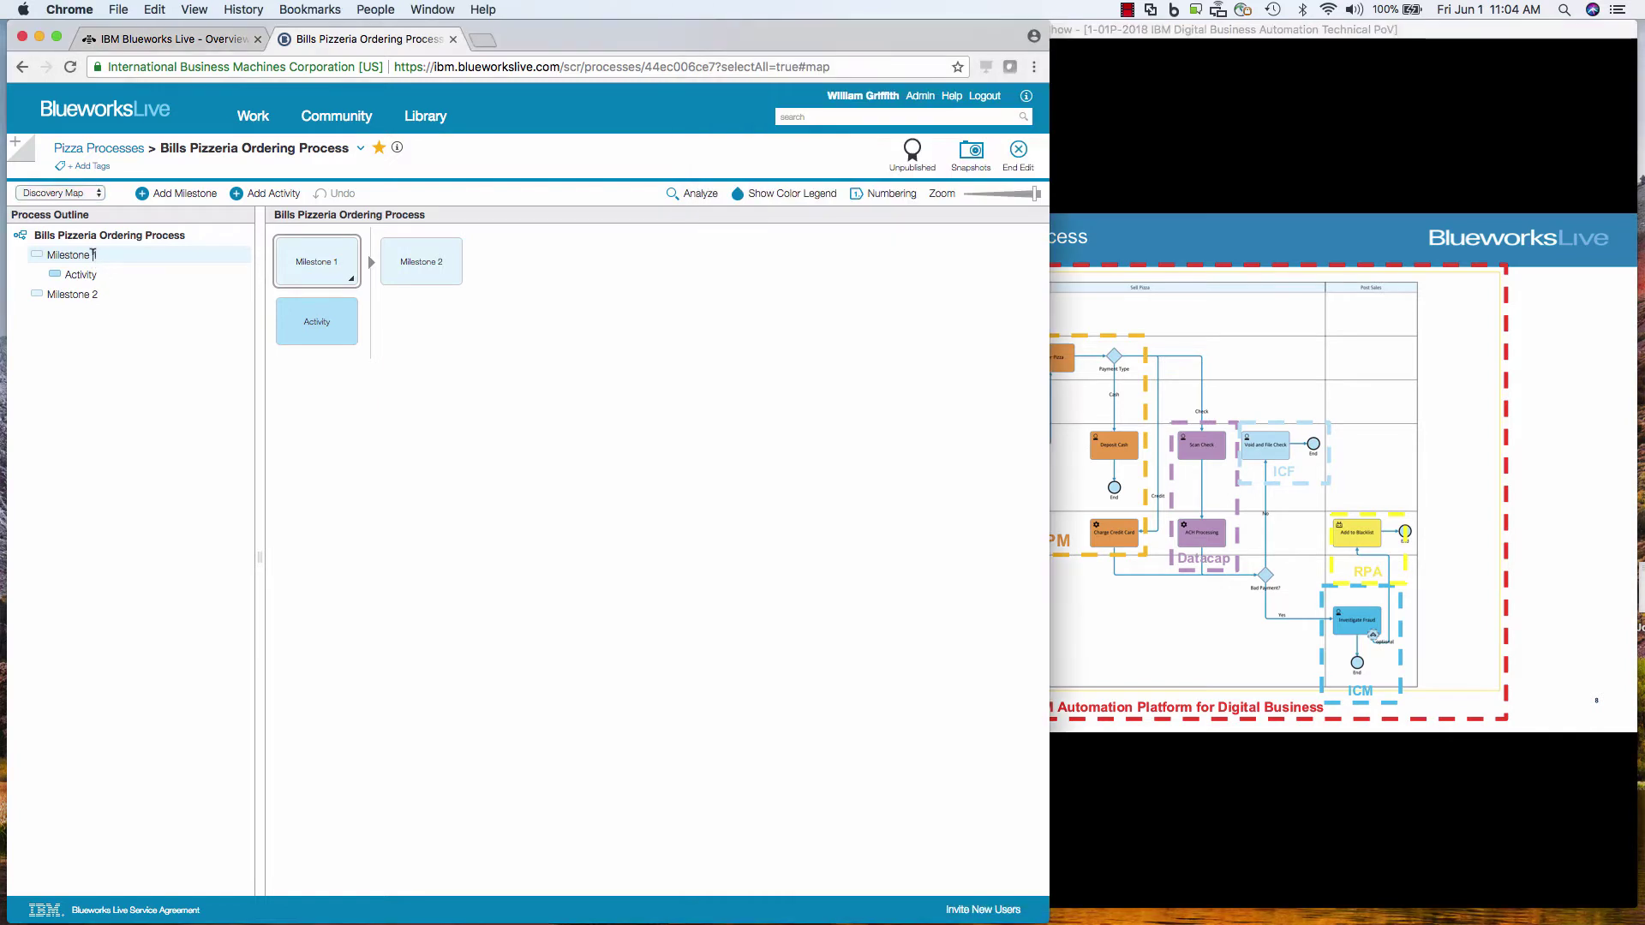
Step: Rename Milestone 1 to 'Market Pizza', glancing at the Pizza Ordering Process slide
drag(96, 254, 47, 256)
text(Market Pizza)
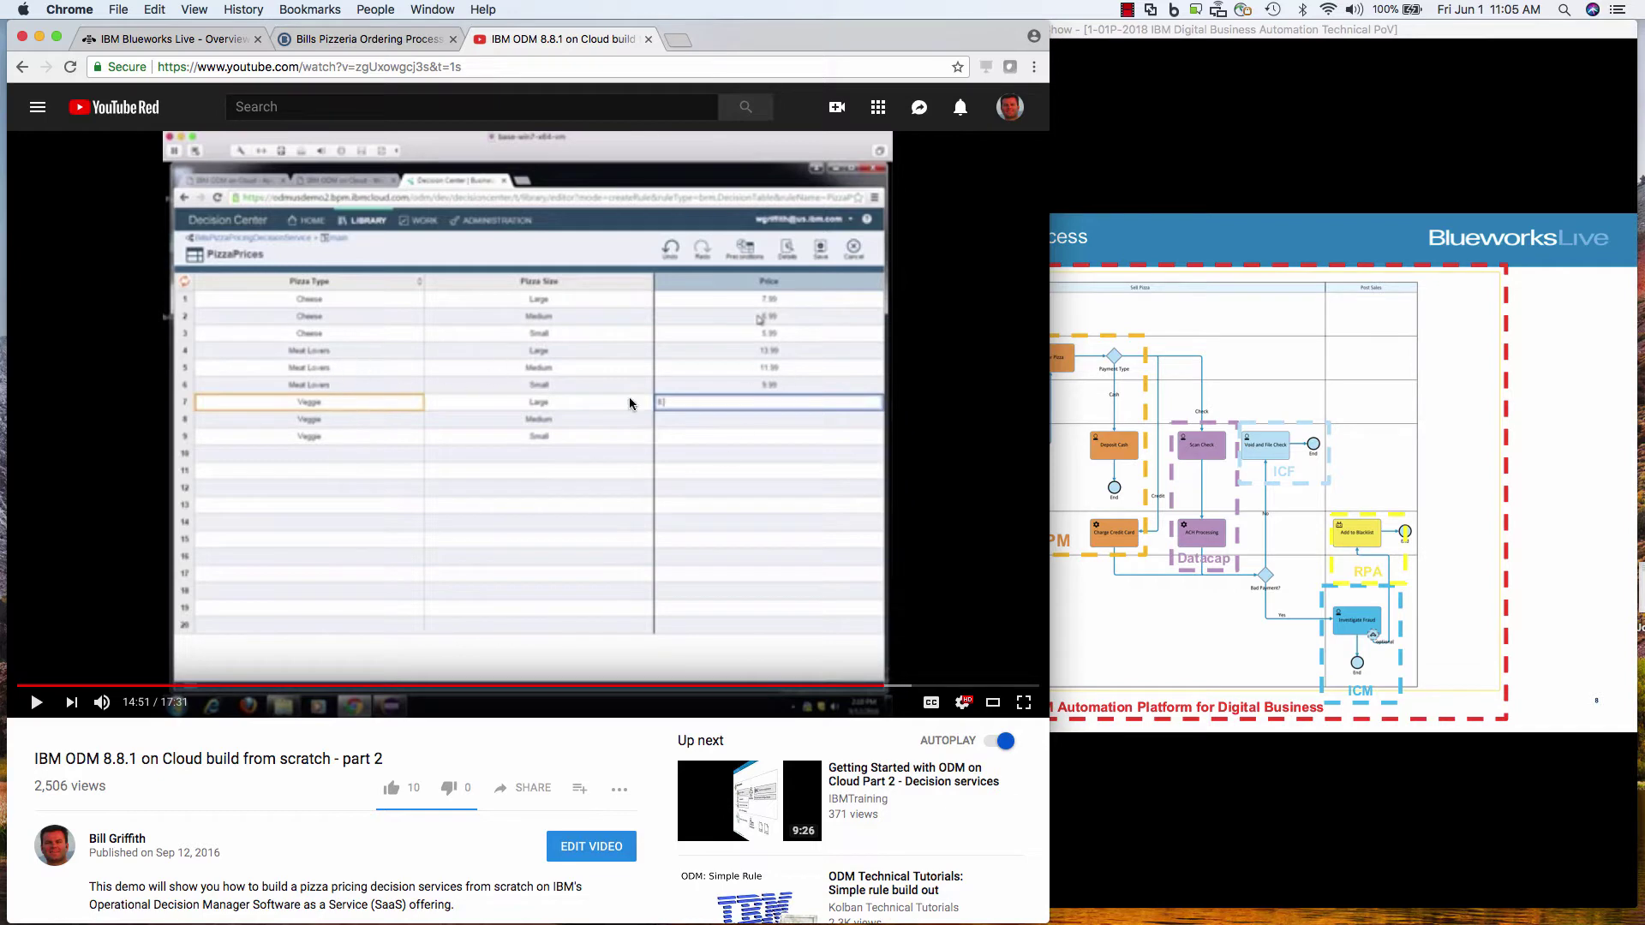
click(358, 38)
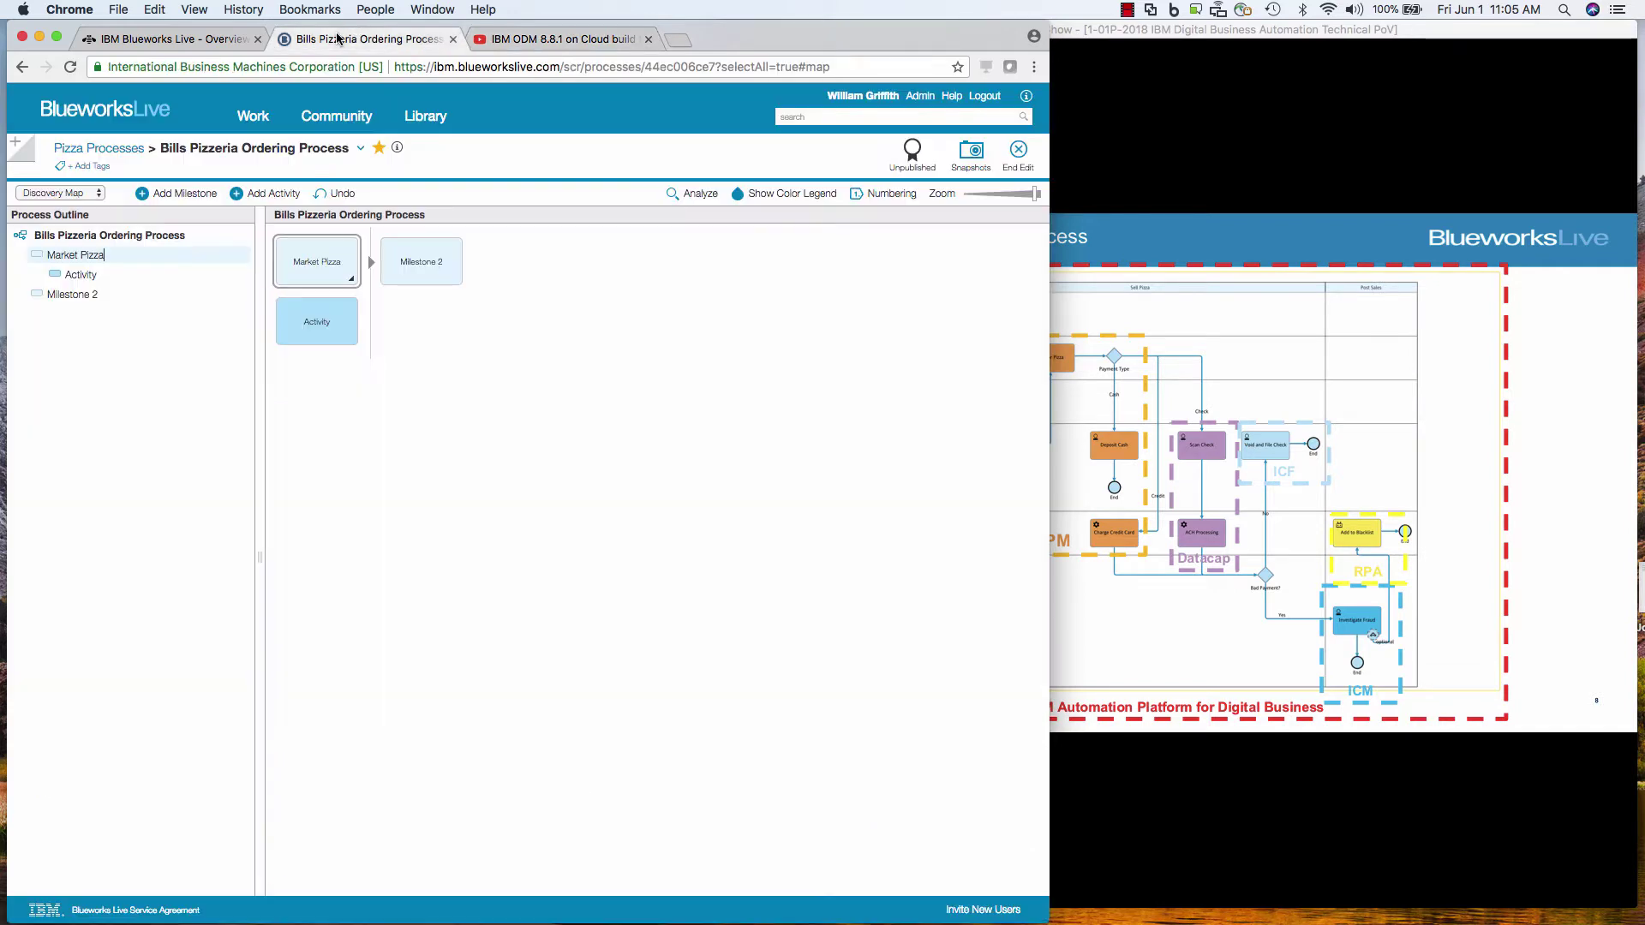
click(1064, 351)
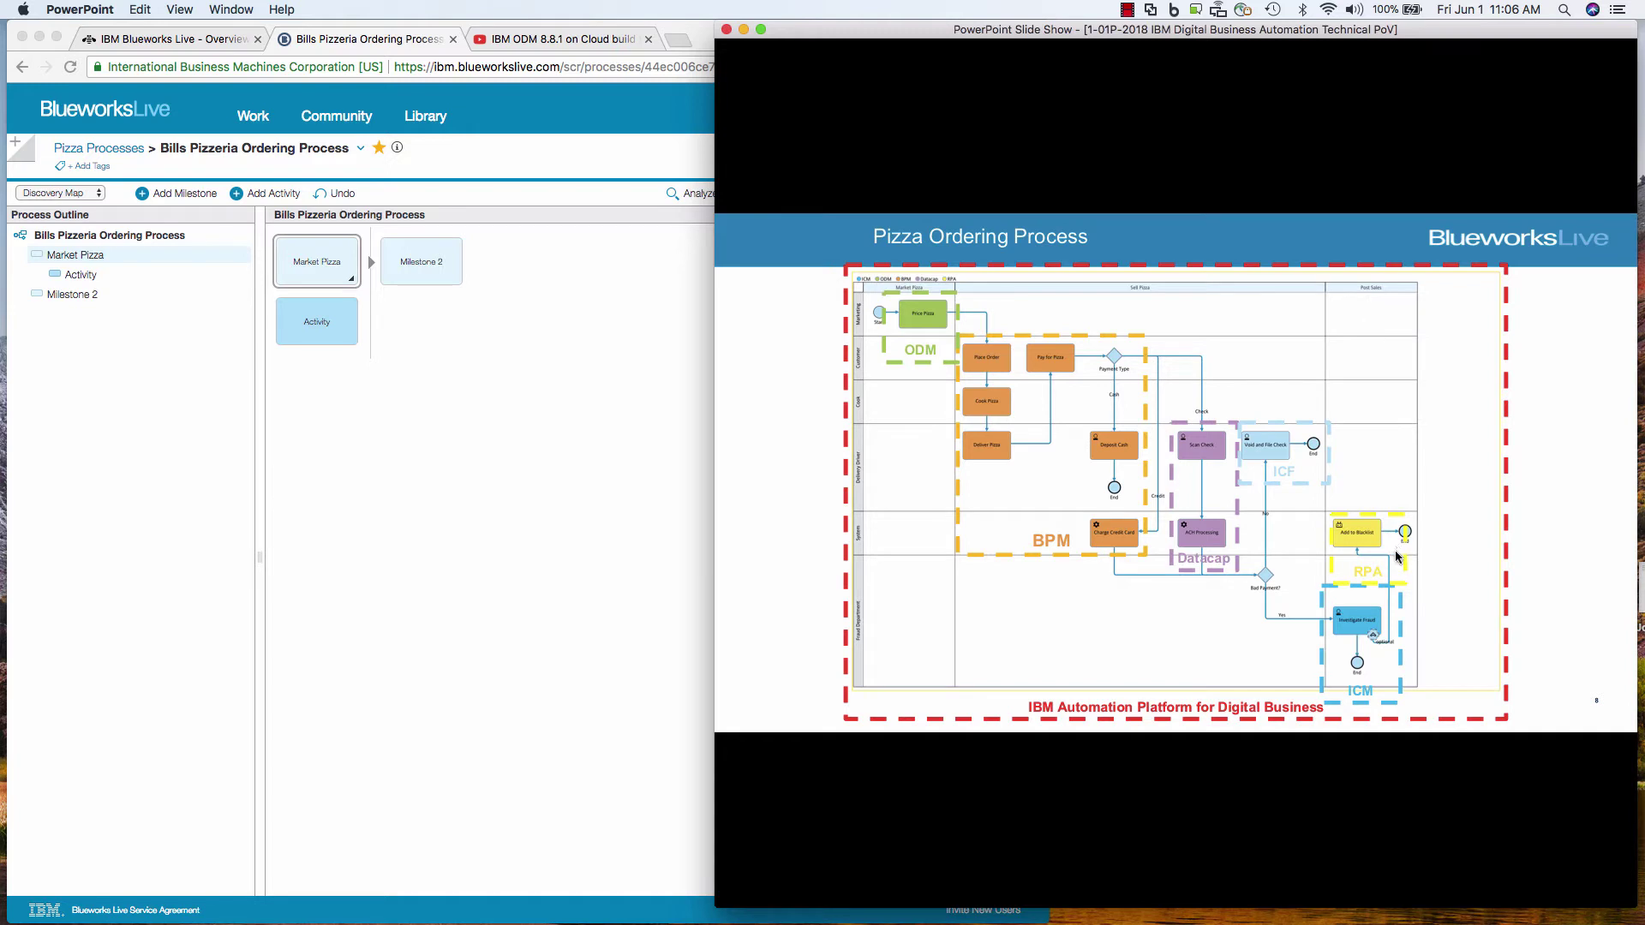
click(126, 270)
Step: Add milestones 'Sell Pizza' and 'Post Sales' after Market Pizza
key(Return)
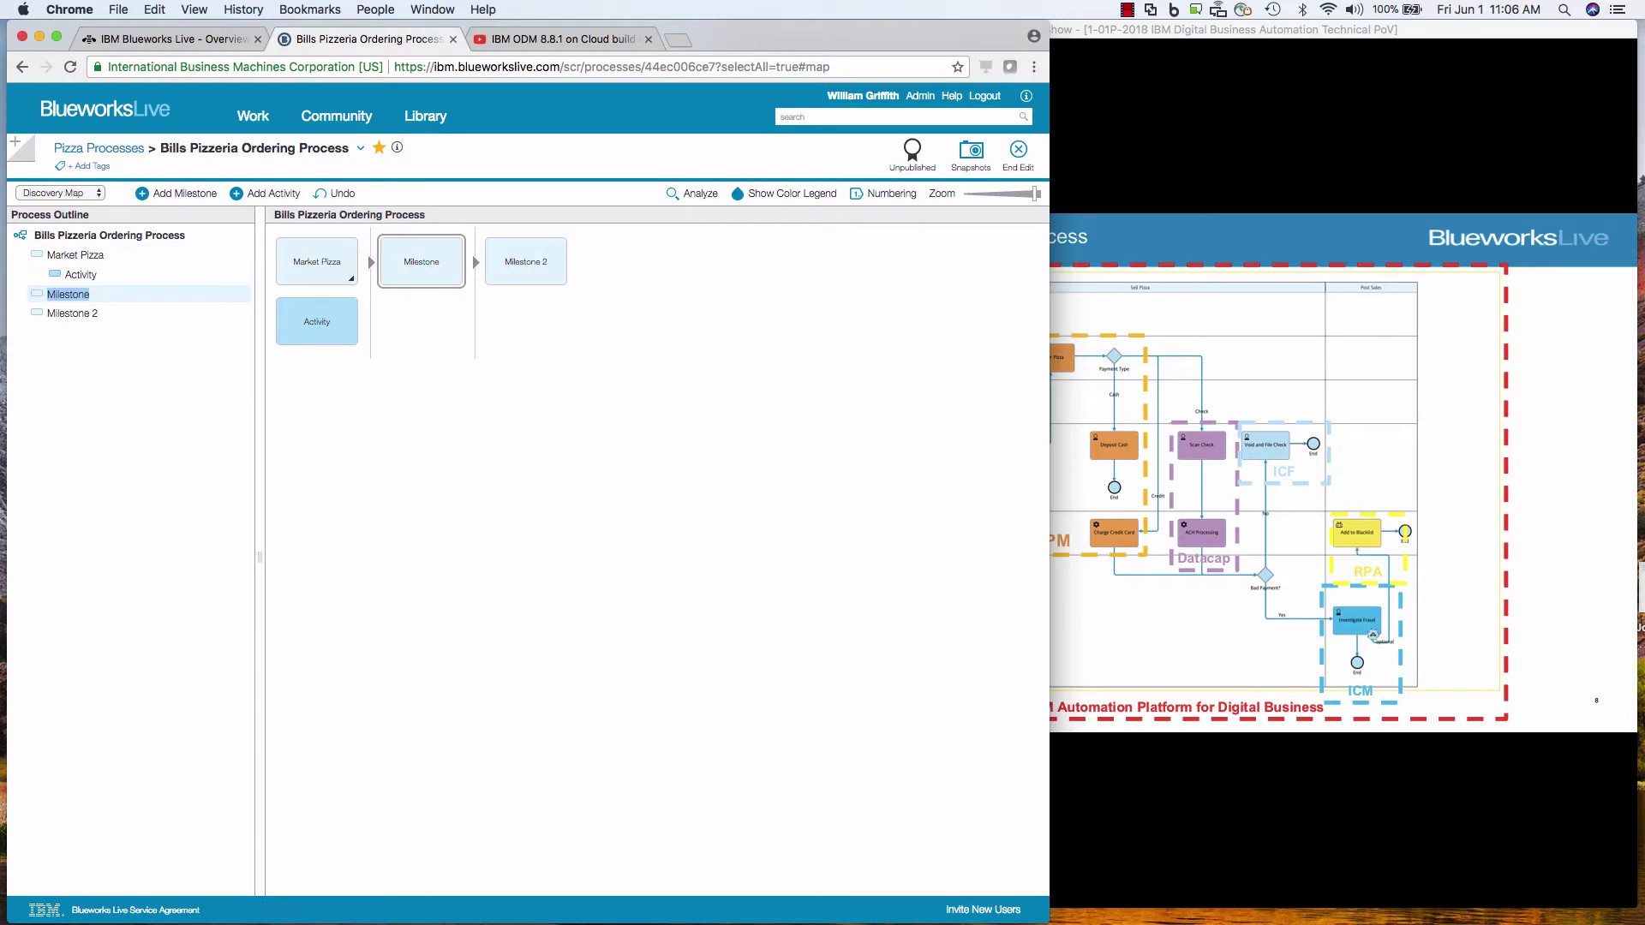
text(Sell Pizza)
key(Return)
text(Post Sales)
key(Return)
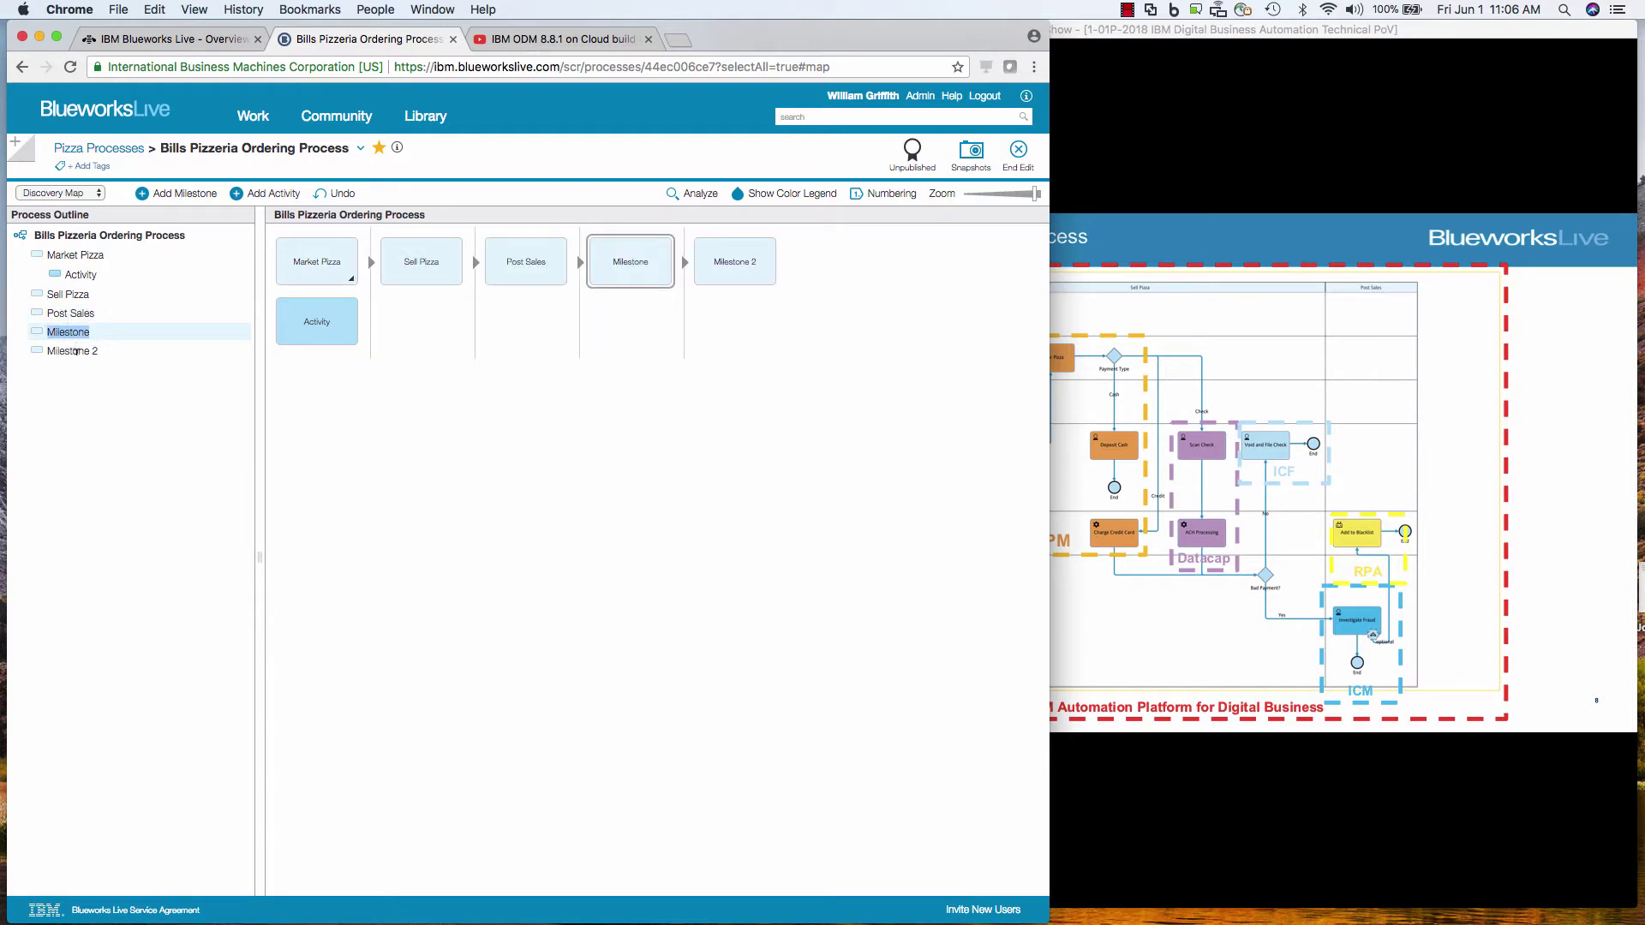
Step: Delete the two leftover Milestone entries and bring the PowerPoint slide show forward
right_click(76, 351)
click(90, 387)
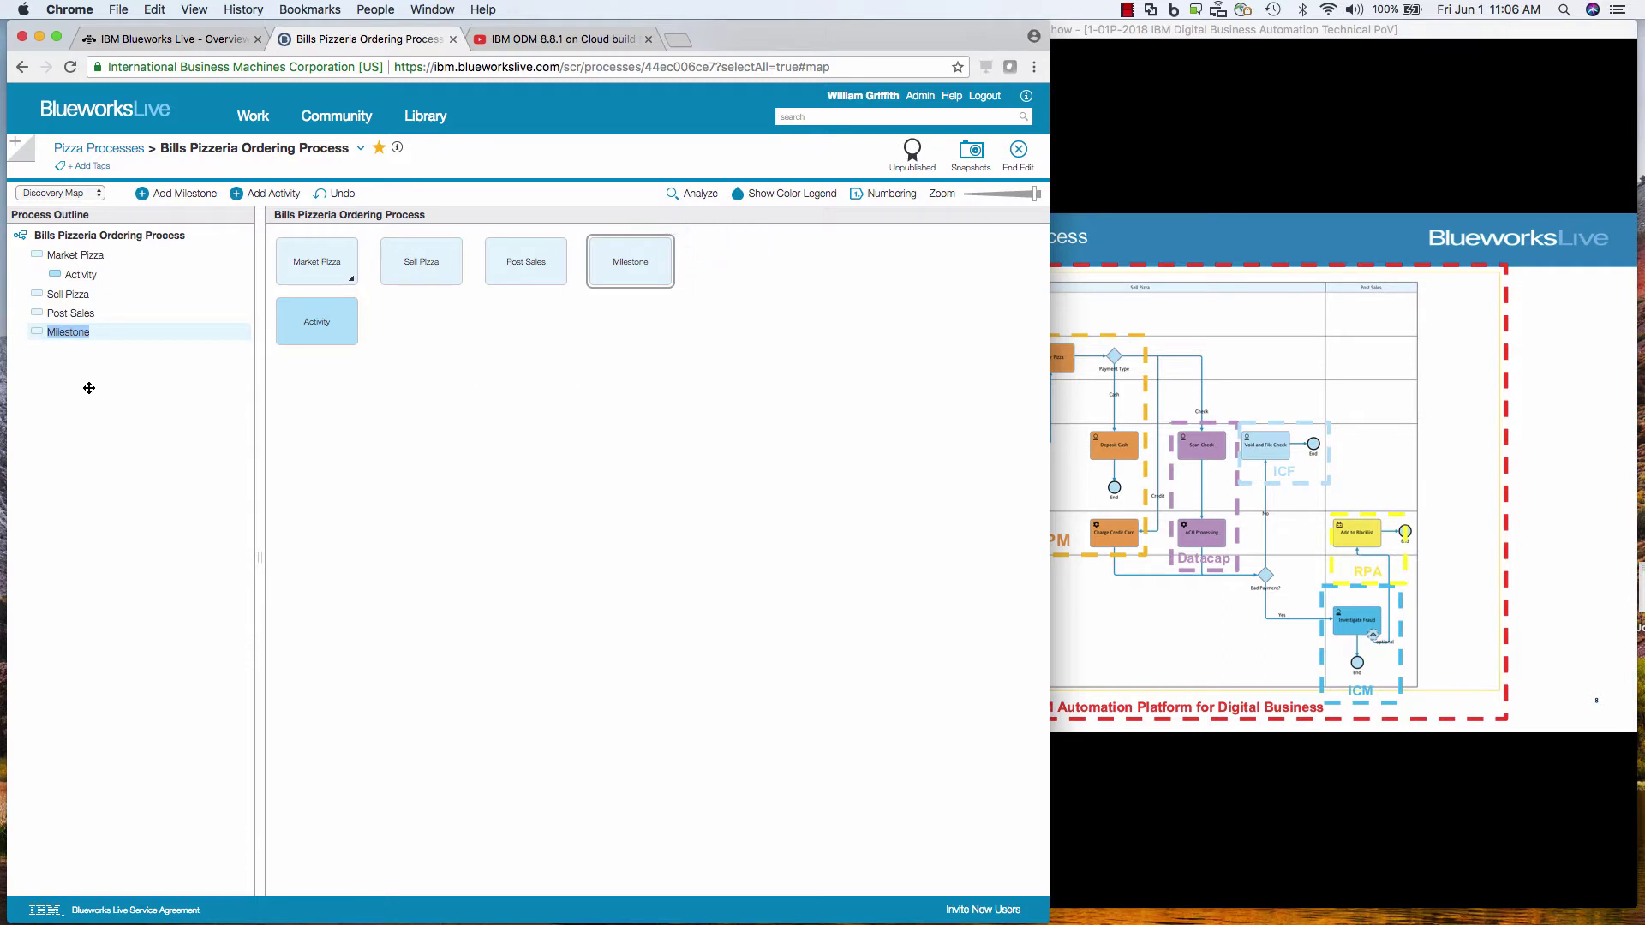
right_click(78, 331)
click(92, 367)
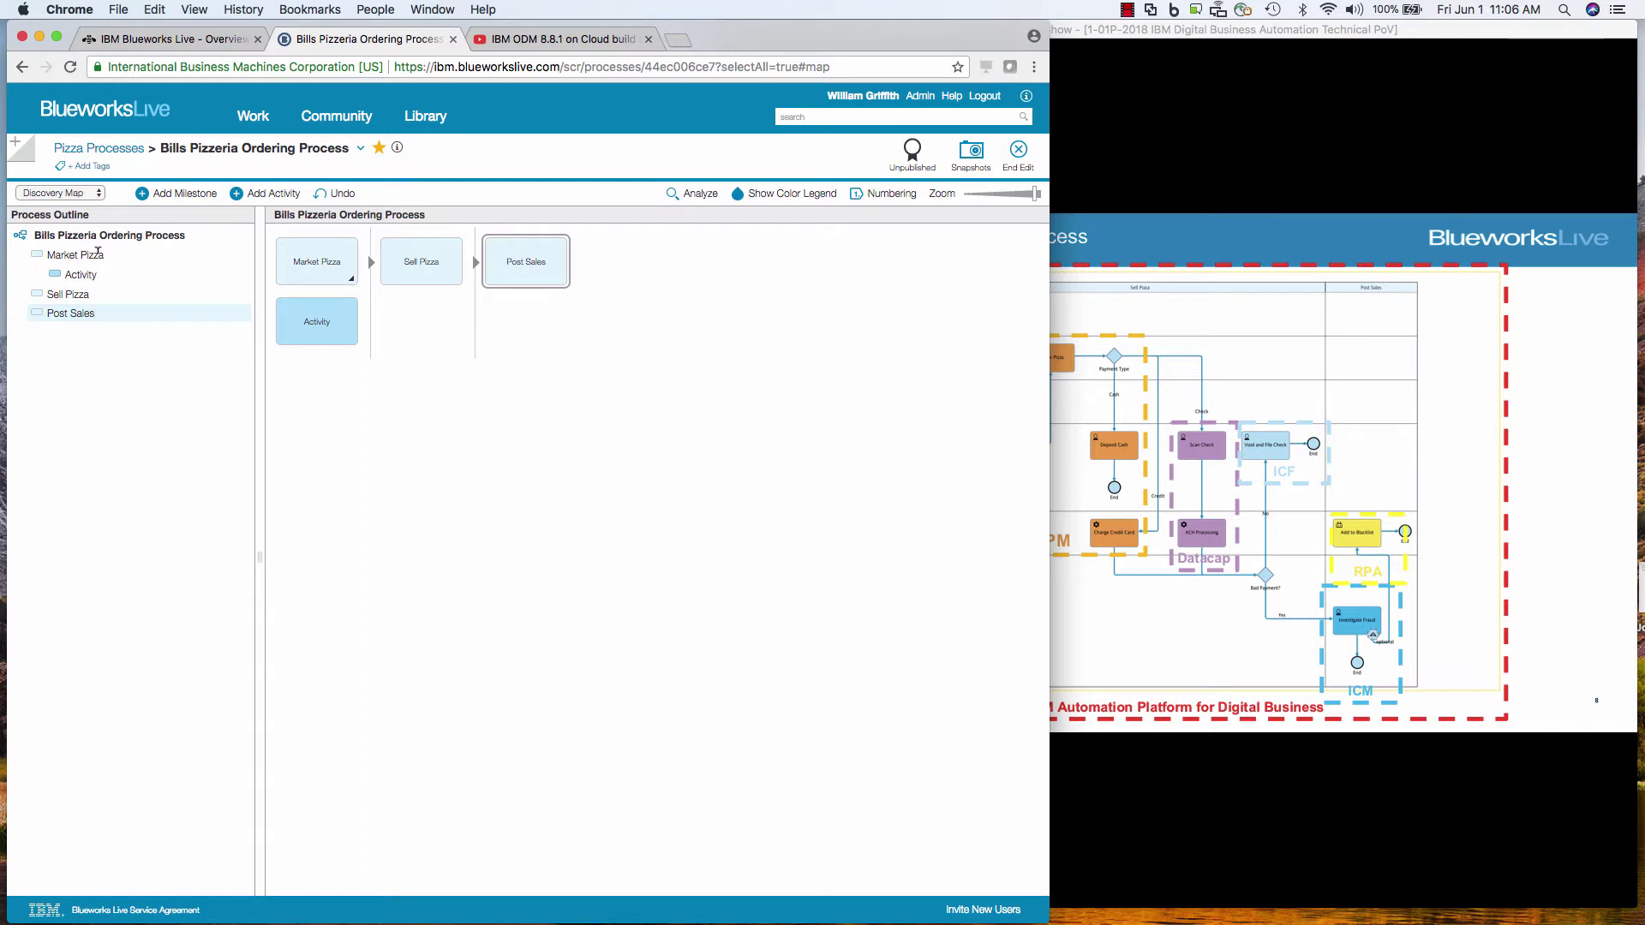
click(1153, 230)
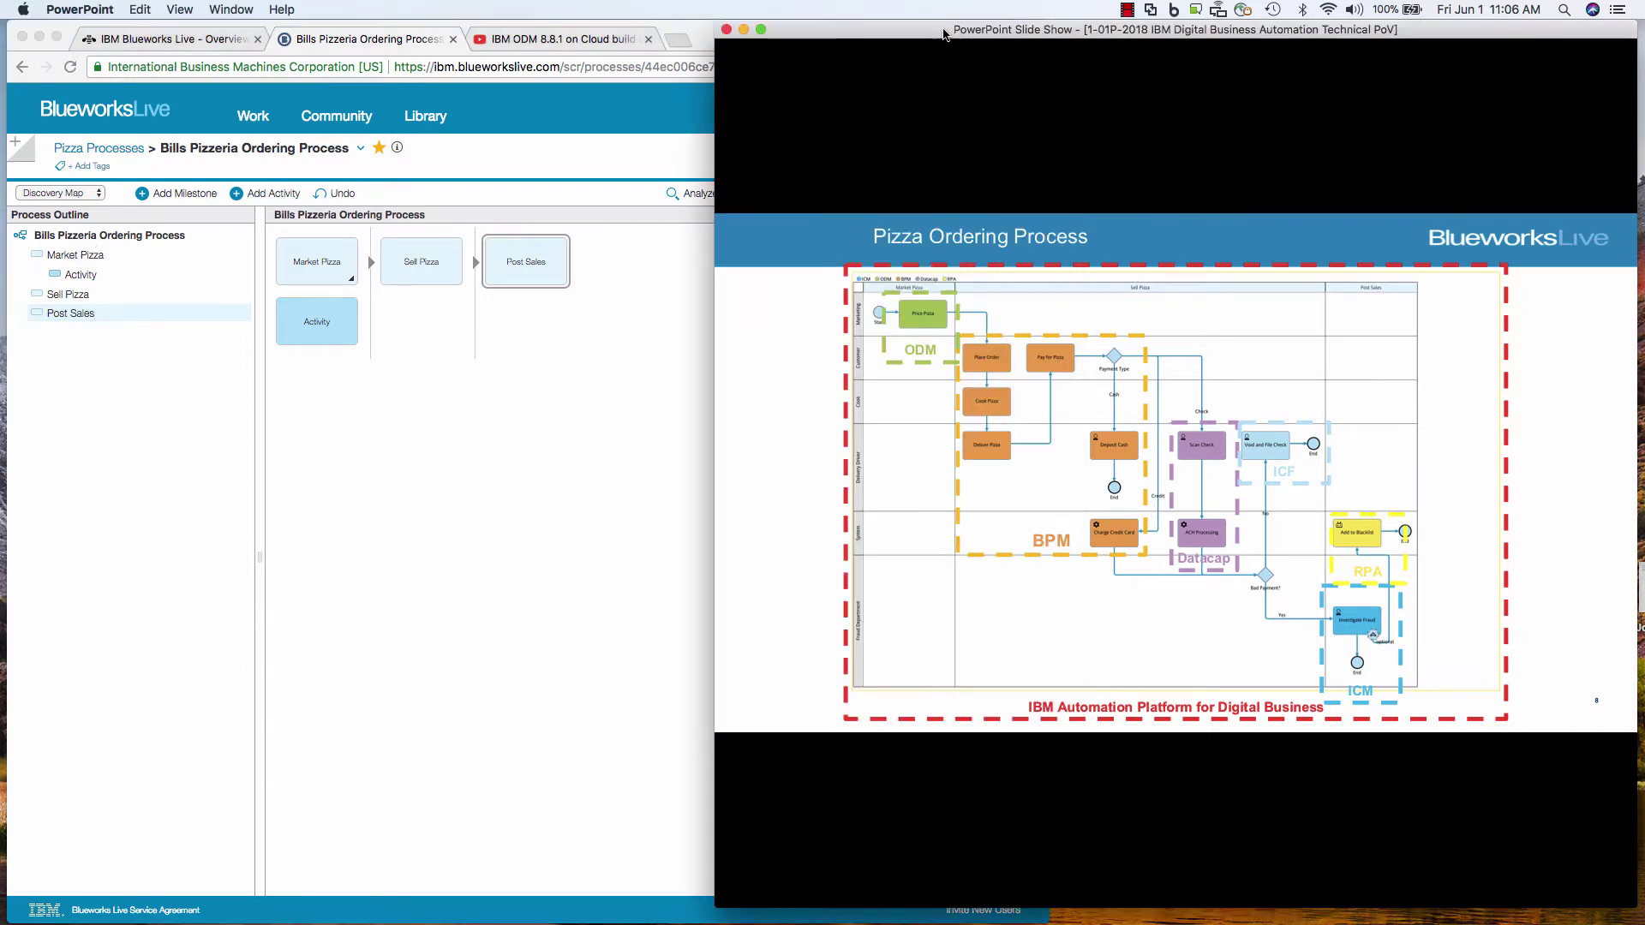
Step: Shift the PowerPoint slide show window to the right beside Blueworks Live
drag(934, 33, 1104, 39)
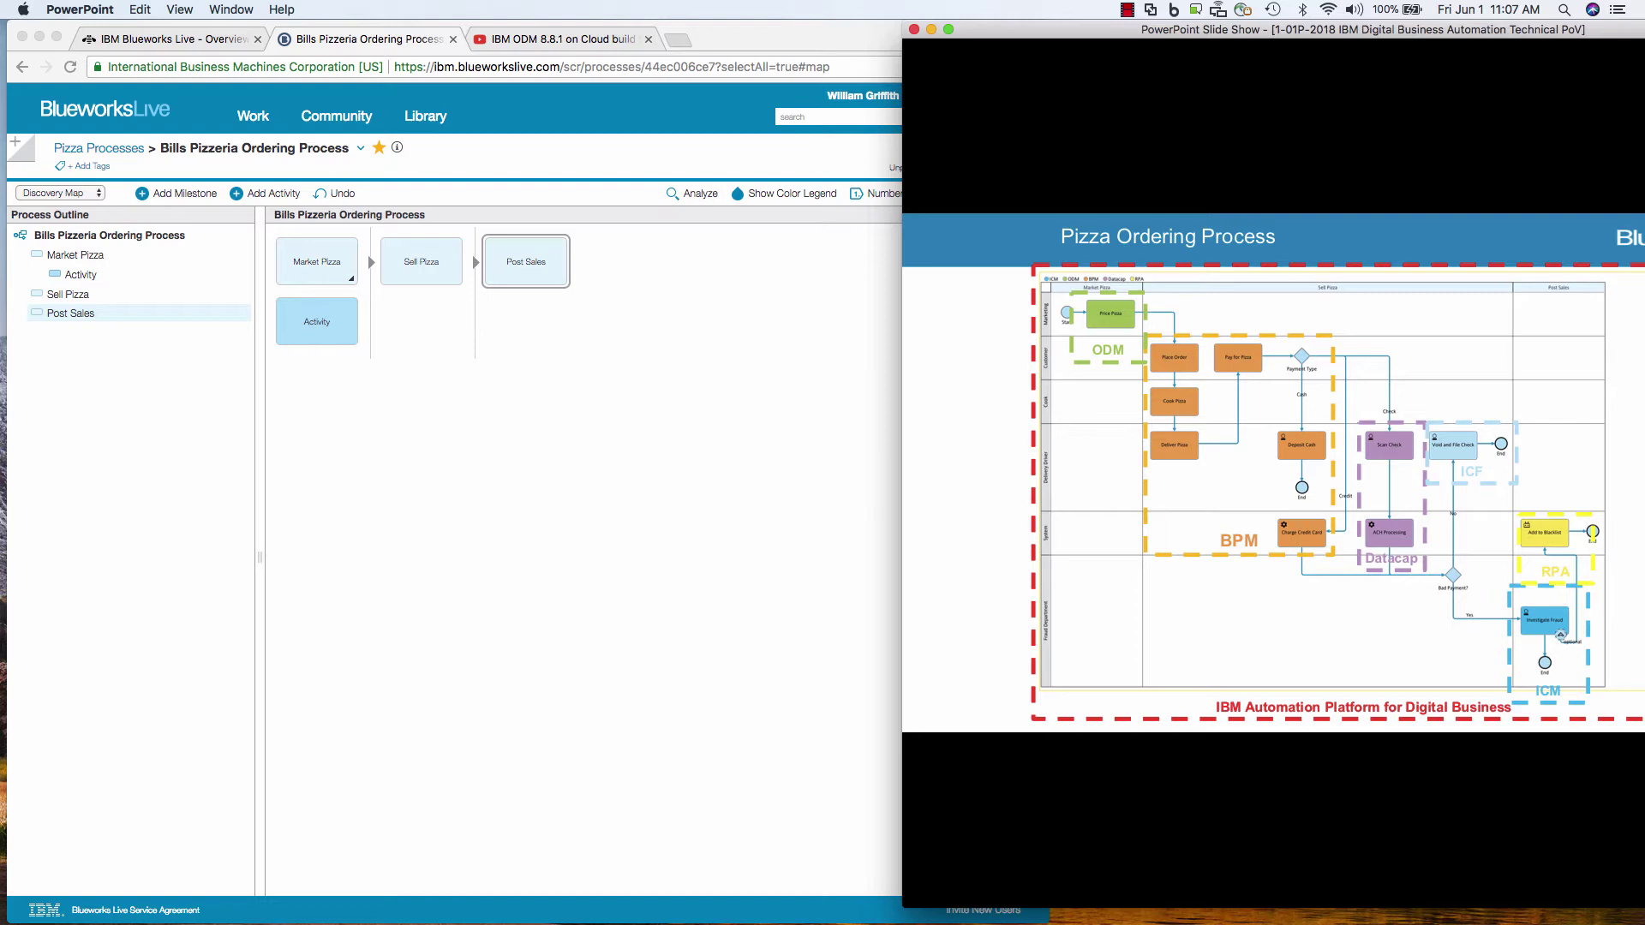
Step: Rename the Activity under Market Pizza to 'Price Pizza'
click(86, 273)
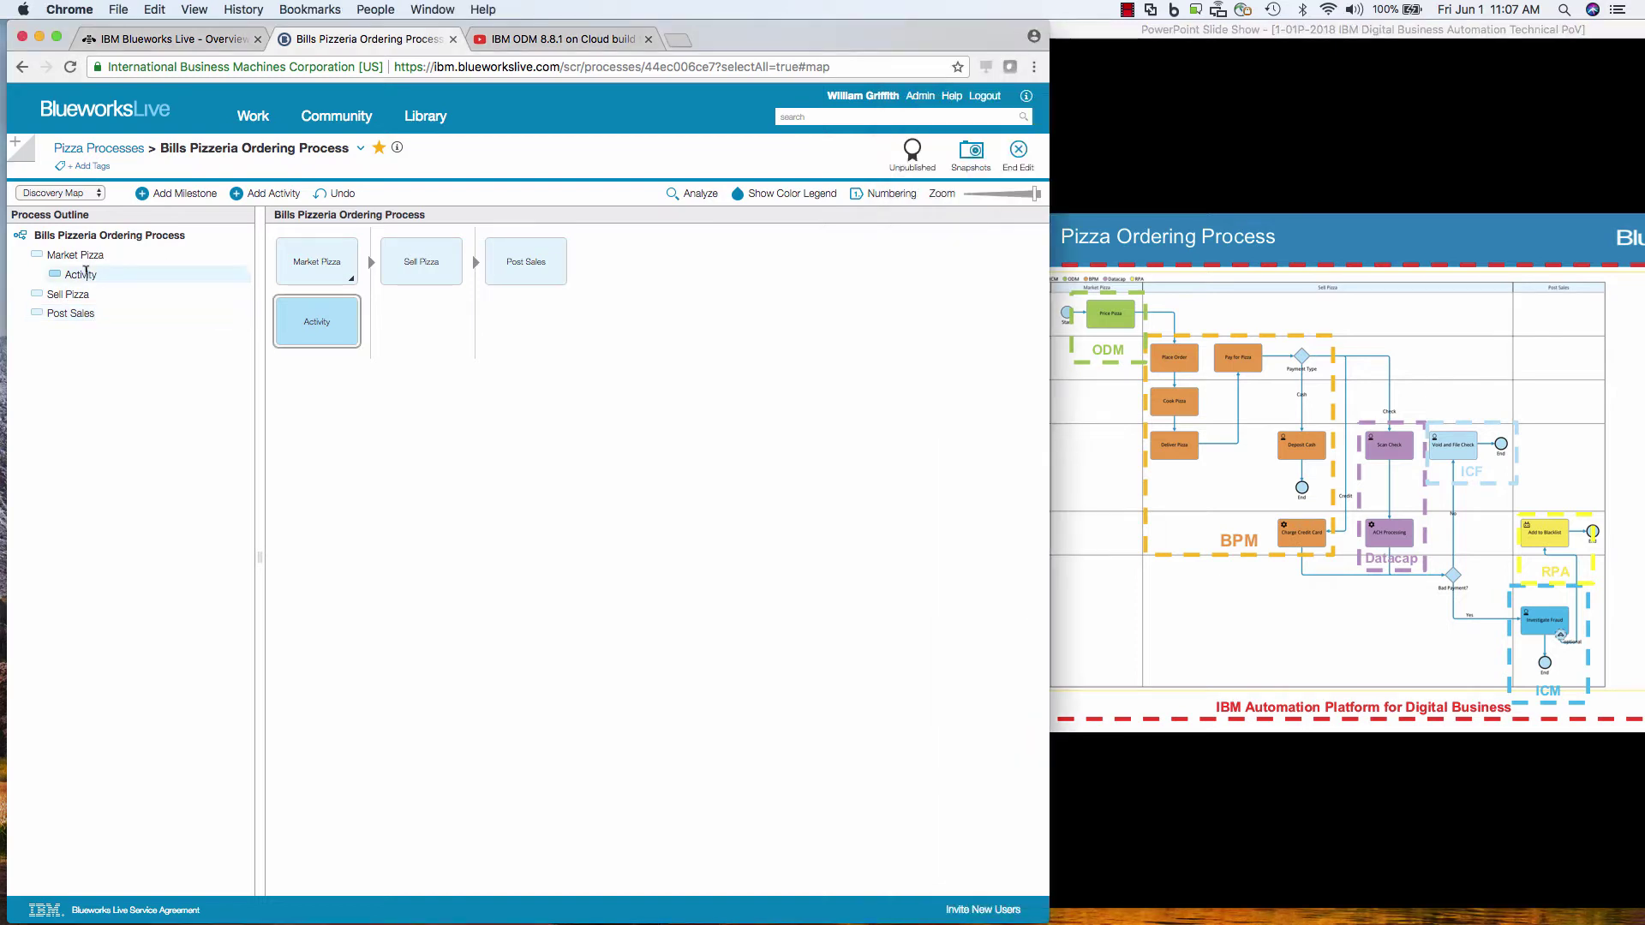
click(86, 273)
text(Price Pizza)
click(76, 294)
Step: Add Place Order, Cook Pizza and pasted activities under Sell Pizza; move Add to Blacklist under Post Sales
key(Return)
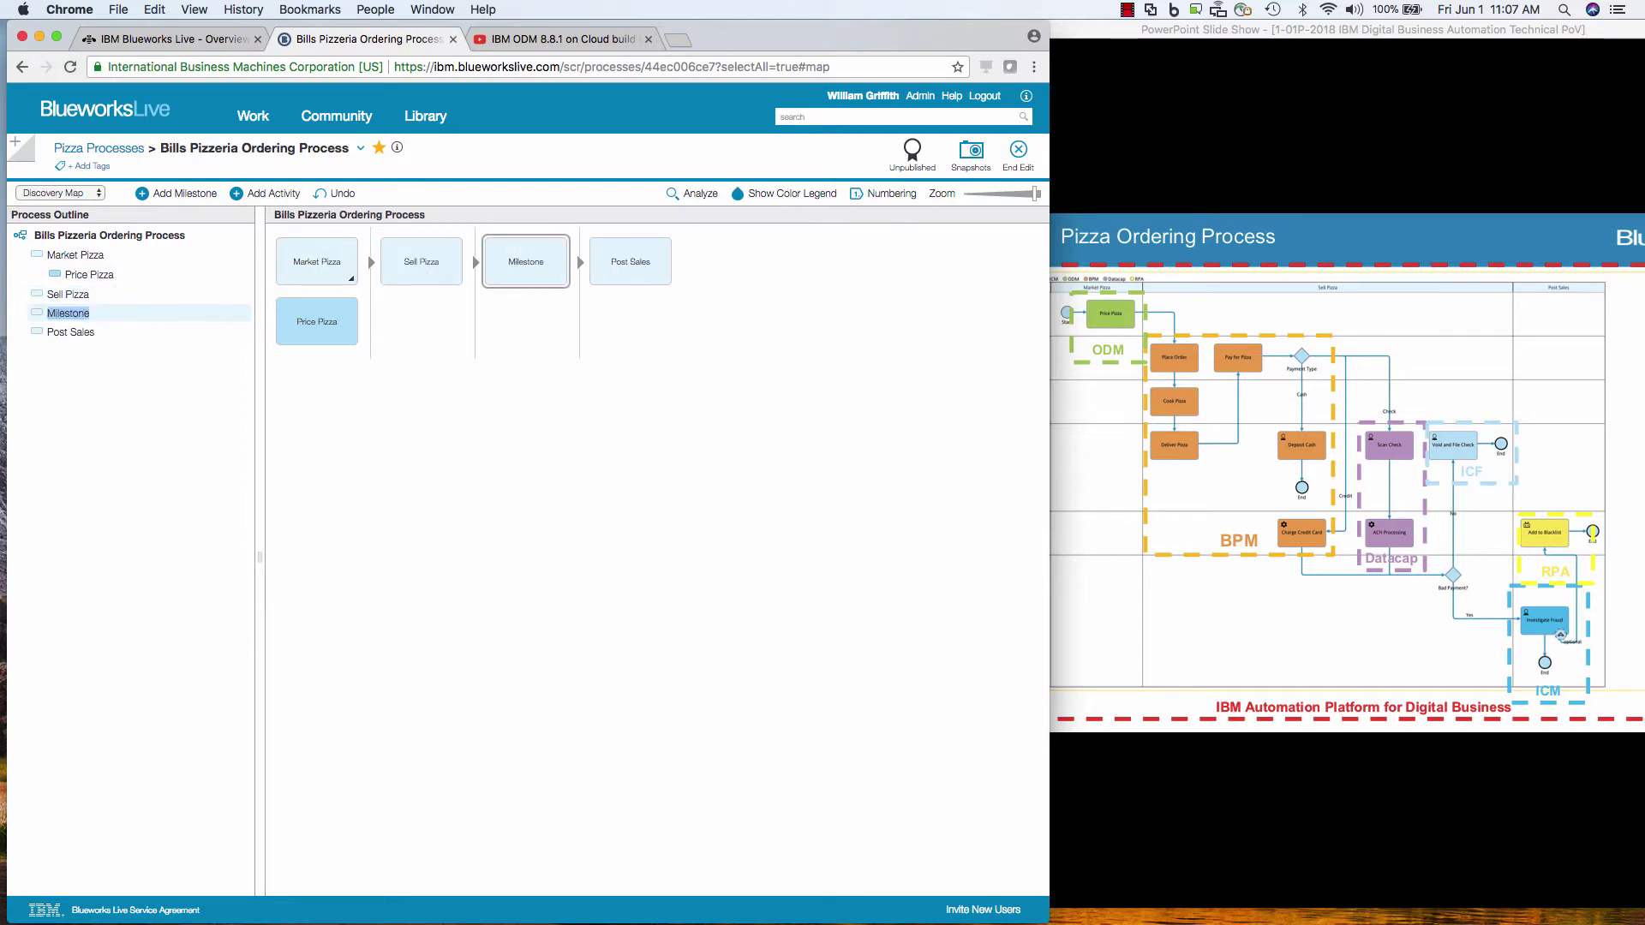
key(Tab)
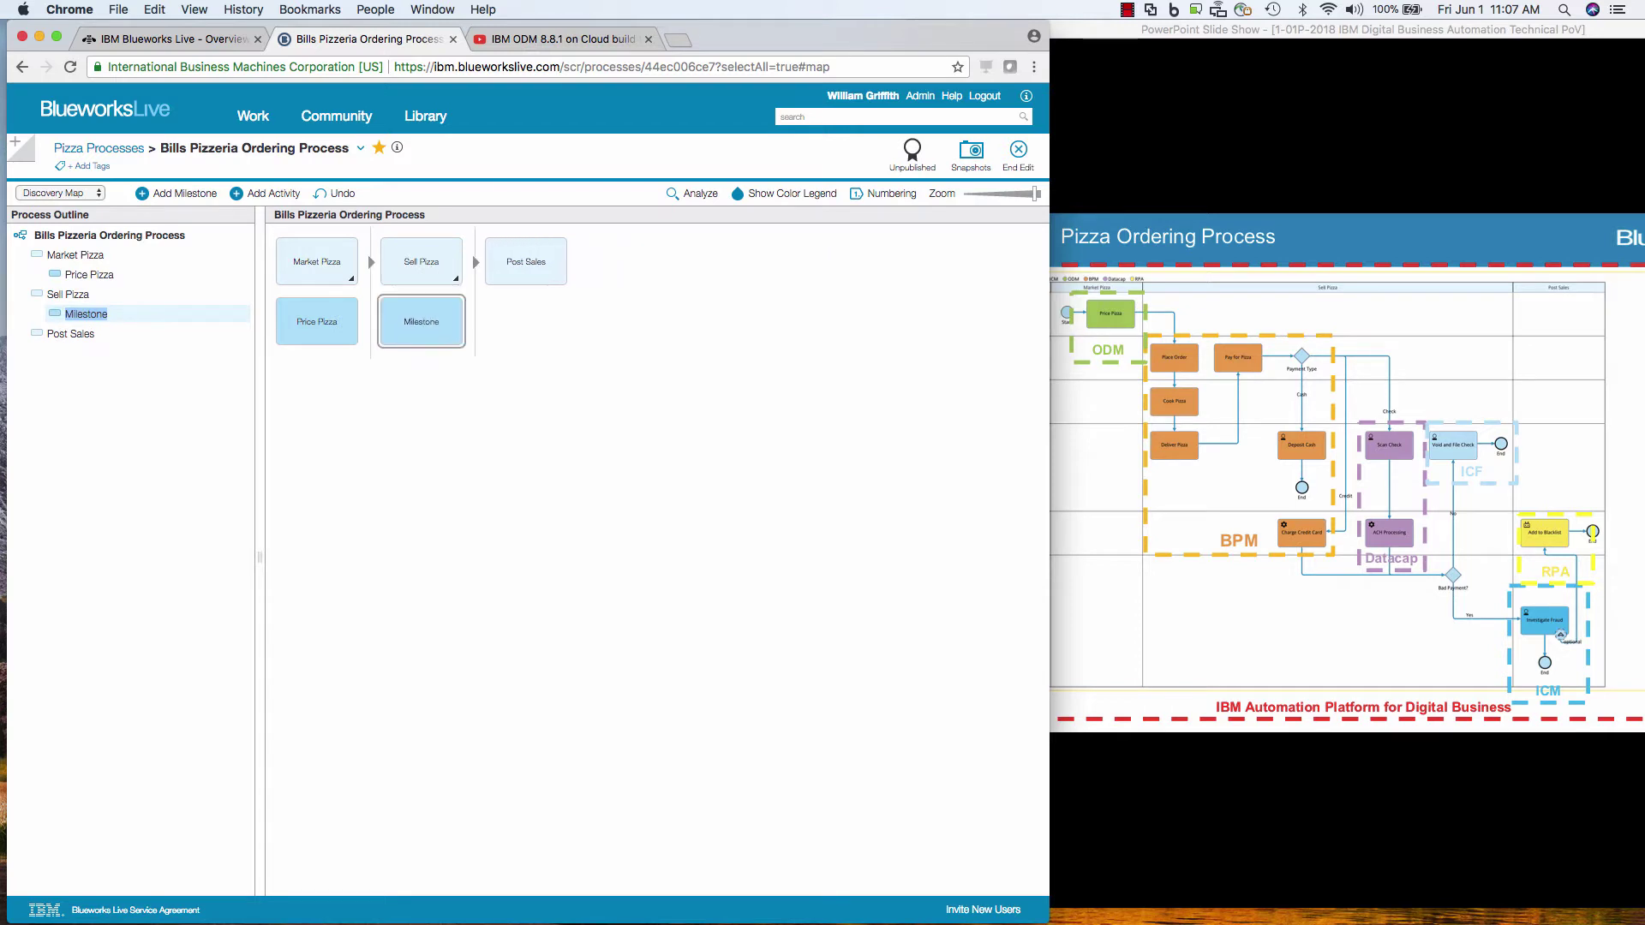
text(Place Order)
key(Return)
text(Cook)
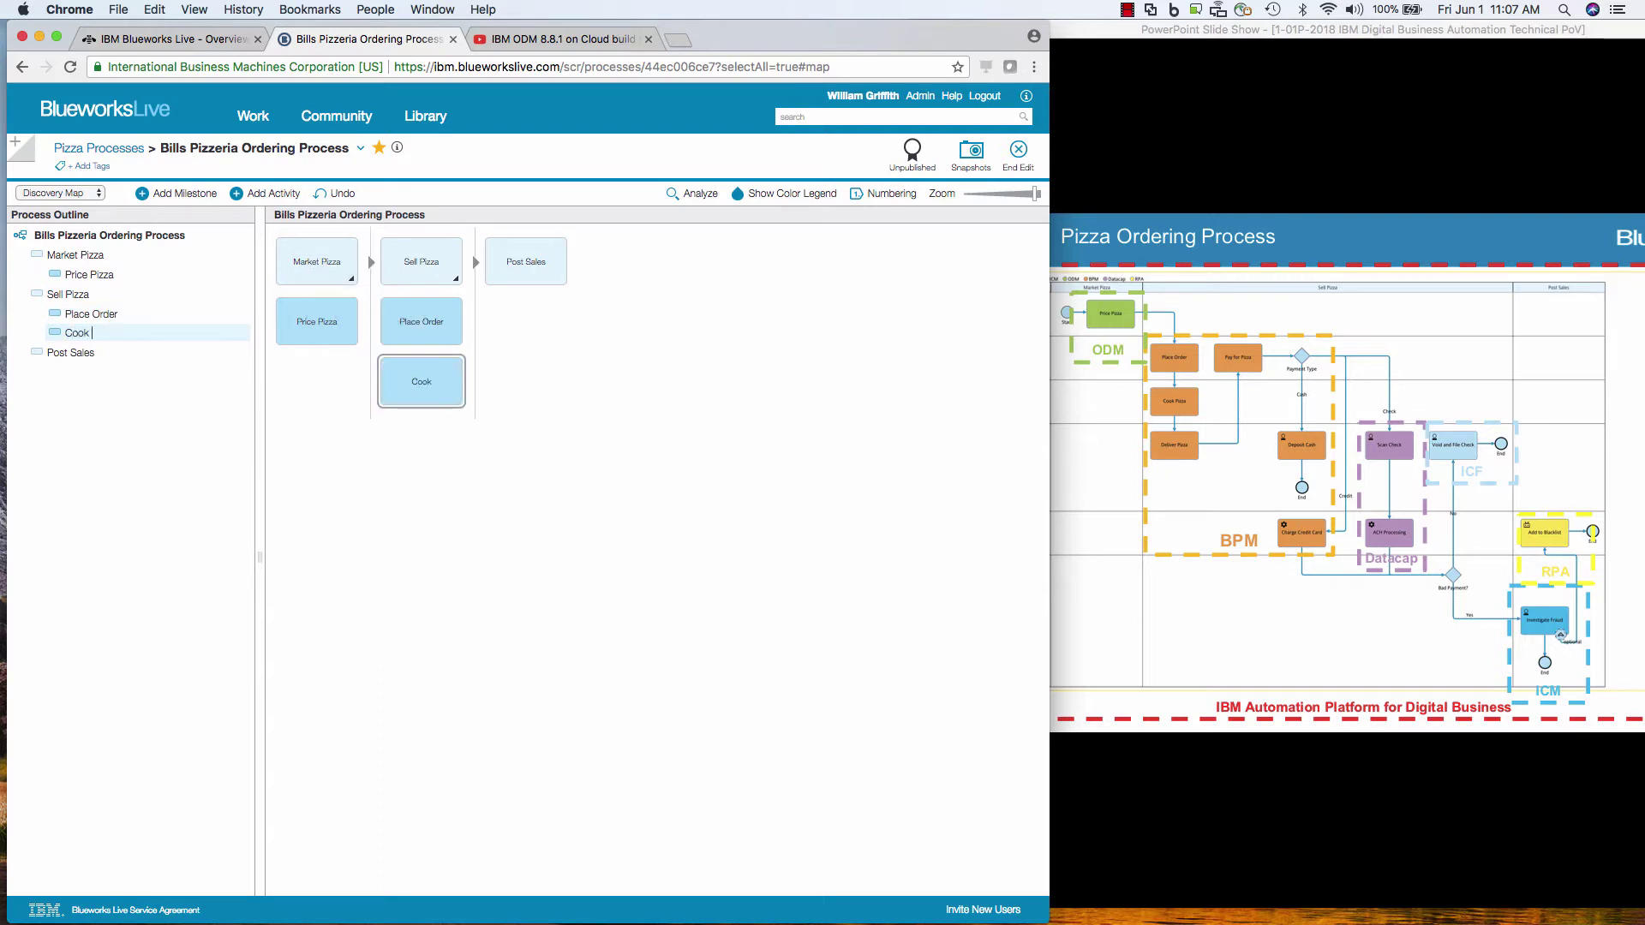
text( Pizza)
key(Return)
text(Deliver Pizza Pay For Pizza Deposit Cash Charge Credit Card Scan Check ACH Processing Void and File Check Investigate Fraud Add to Blacklist)
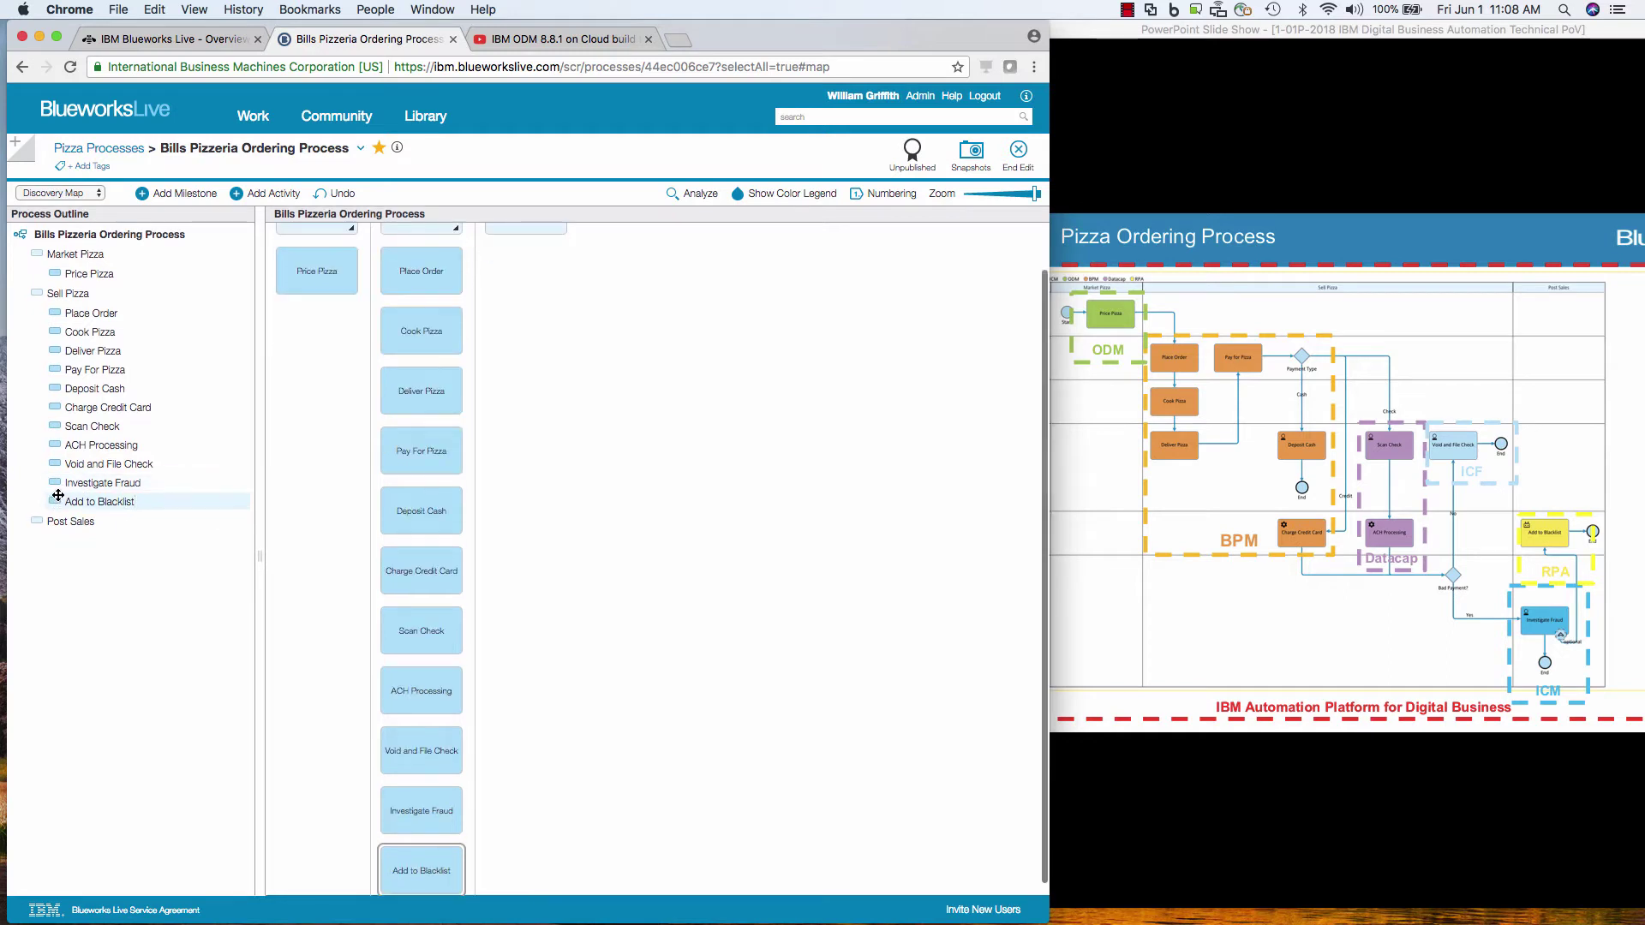
mouse_move(55, 502)
mouse_down()
mouse_move(55, 520)
mouse_move(58, 488)
mouse_move(60, 518)
mouse_move(73, 504)
mouse_up()
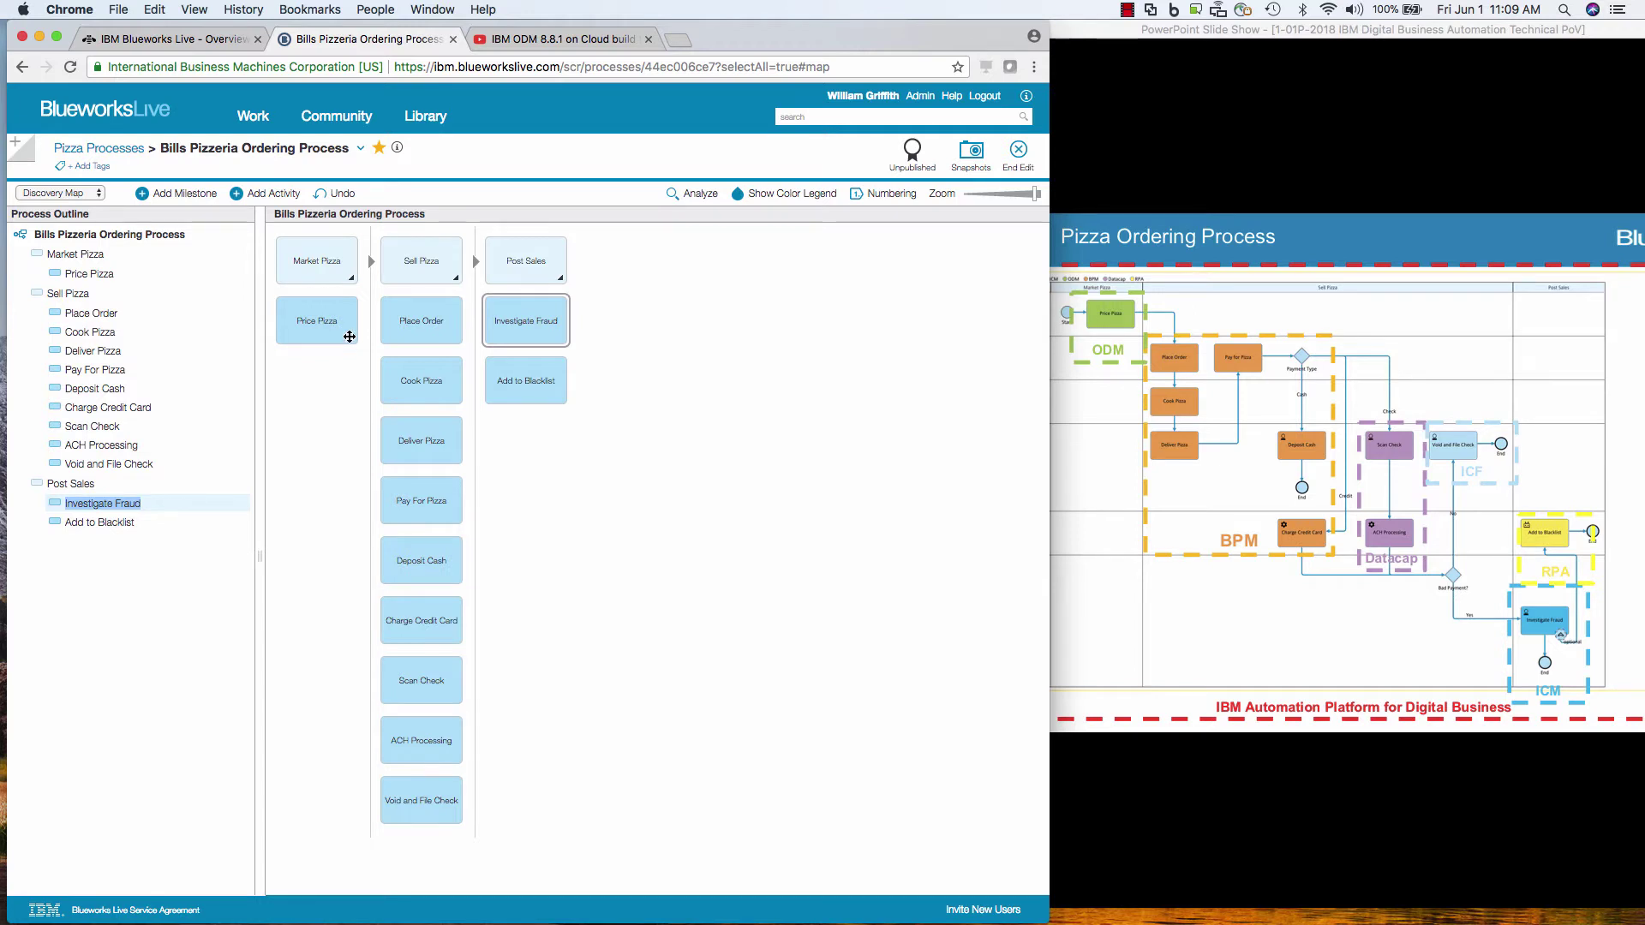
Step: Open the Price Pizza activity's details and scroll through the participant section
right_click(350, 336)
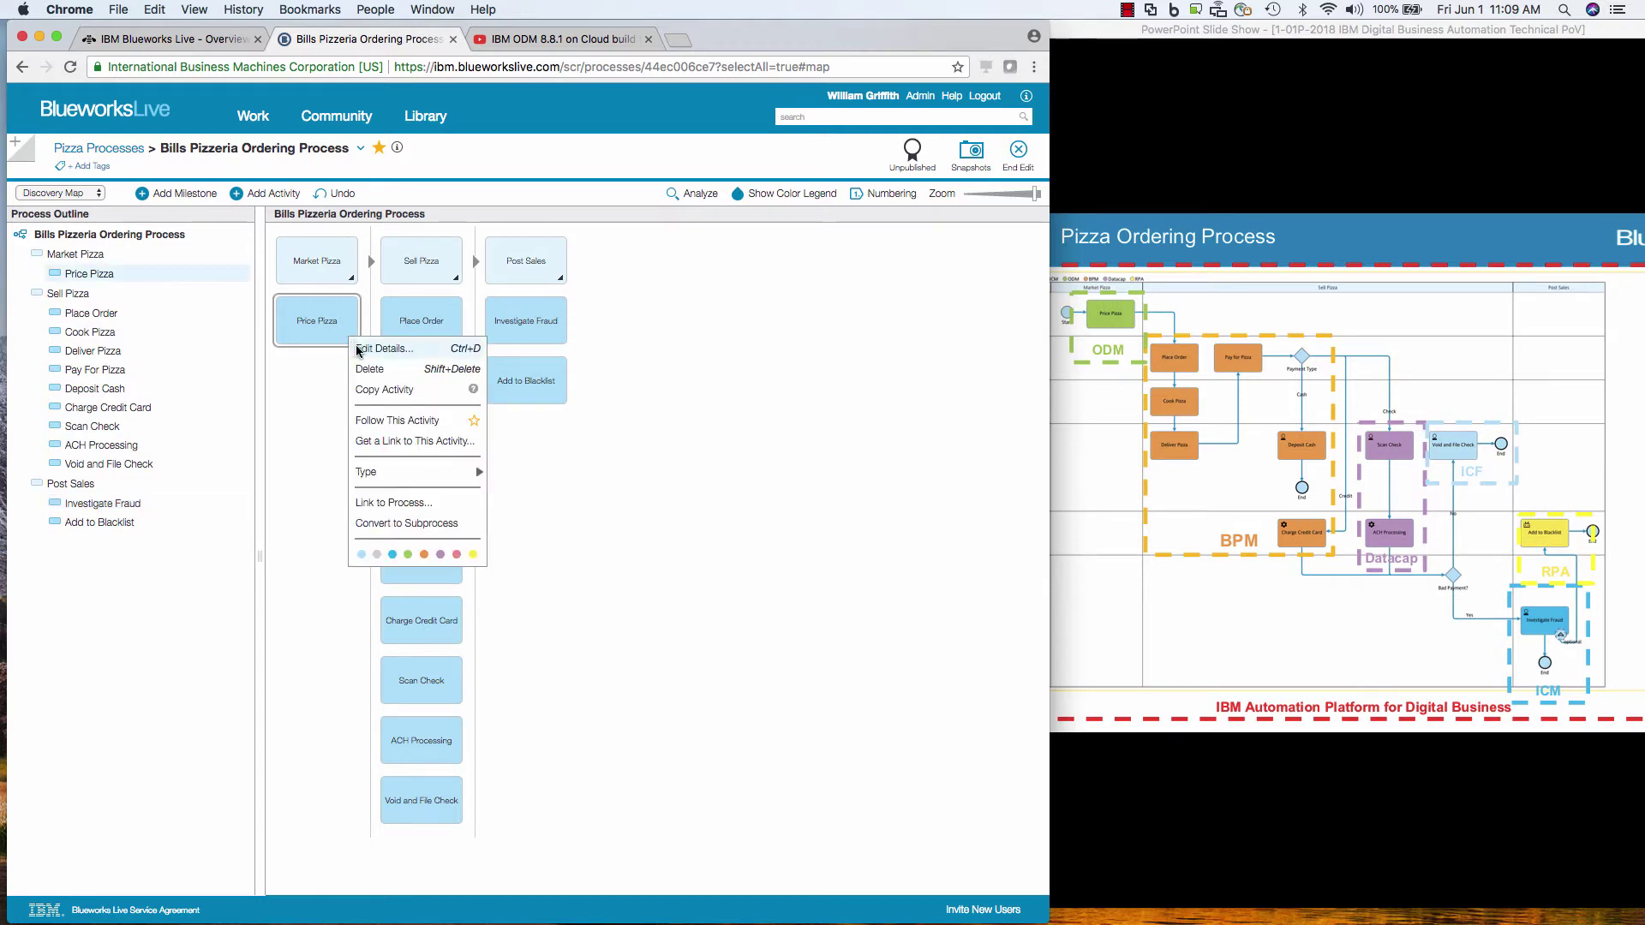
click(357, 346)
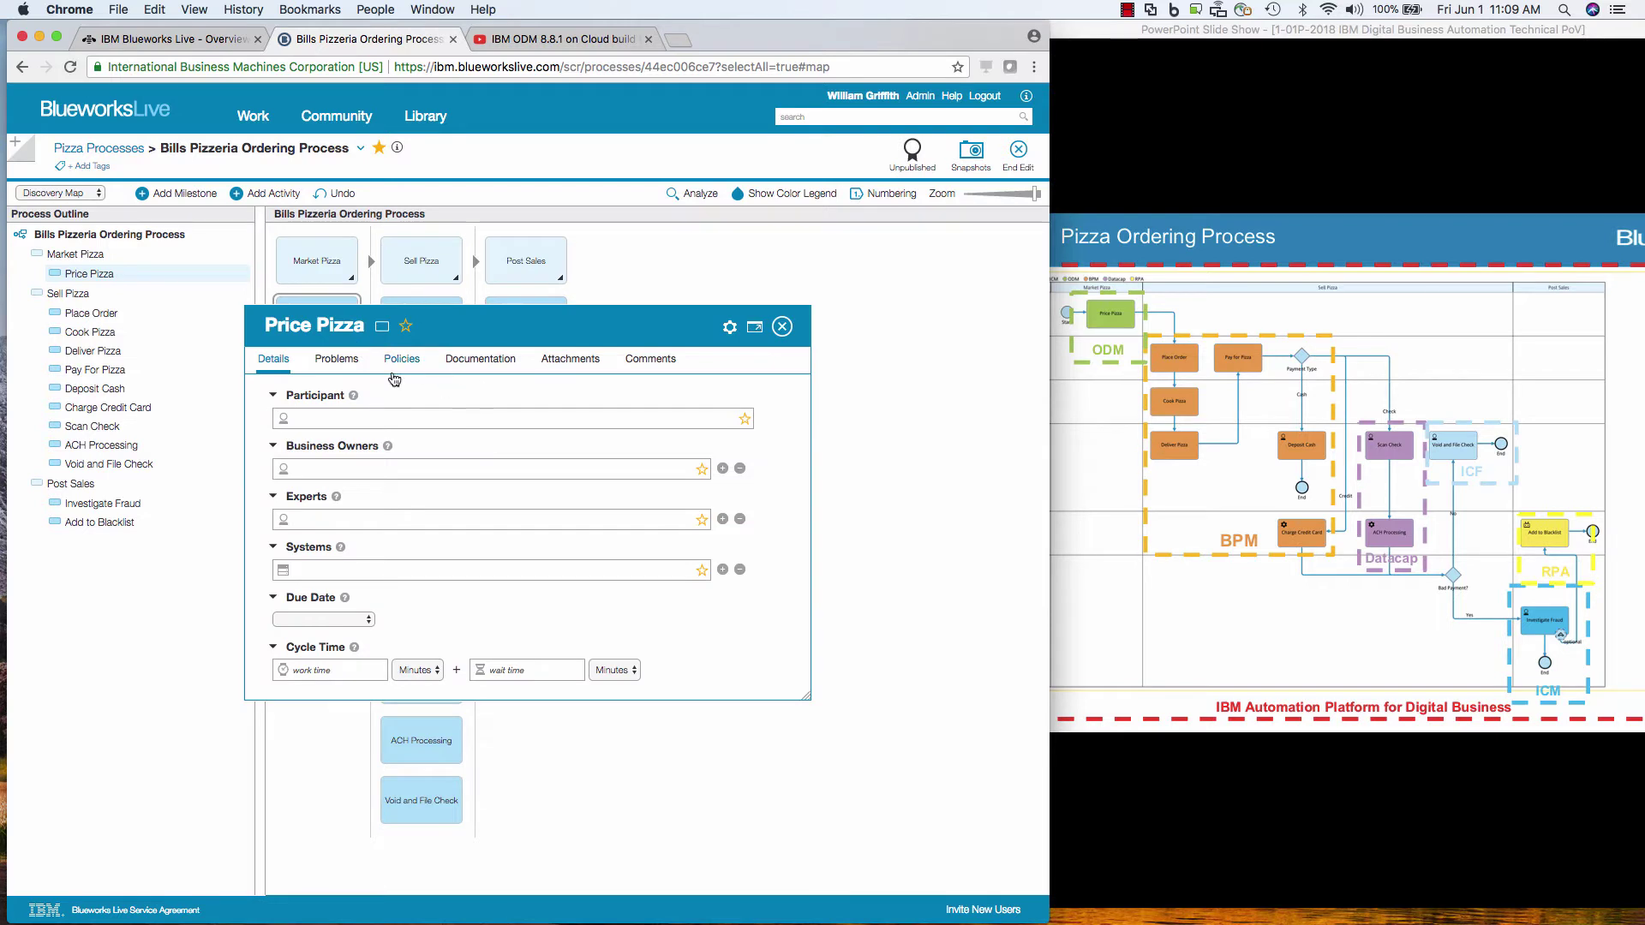
click(341, 415)
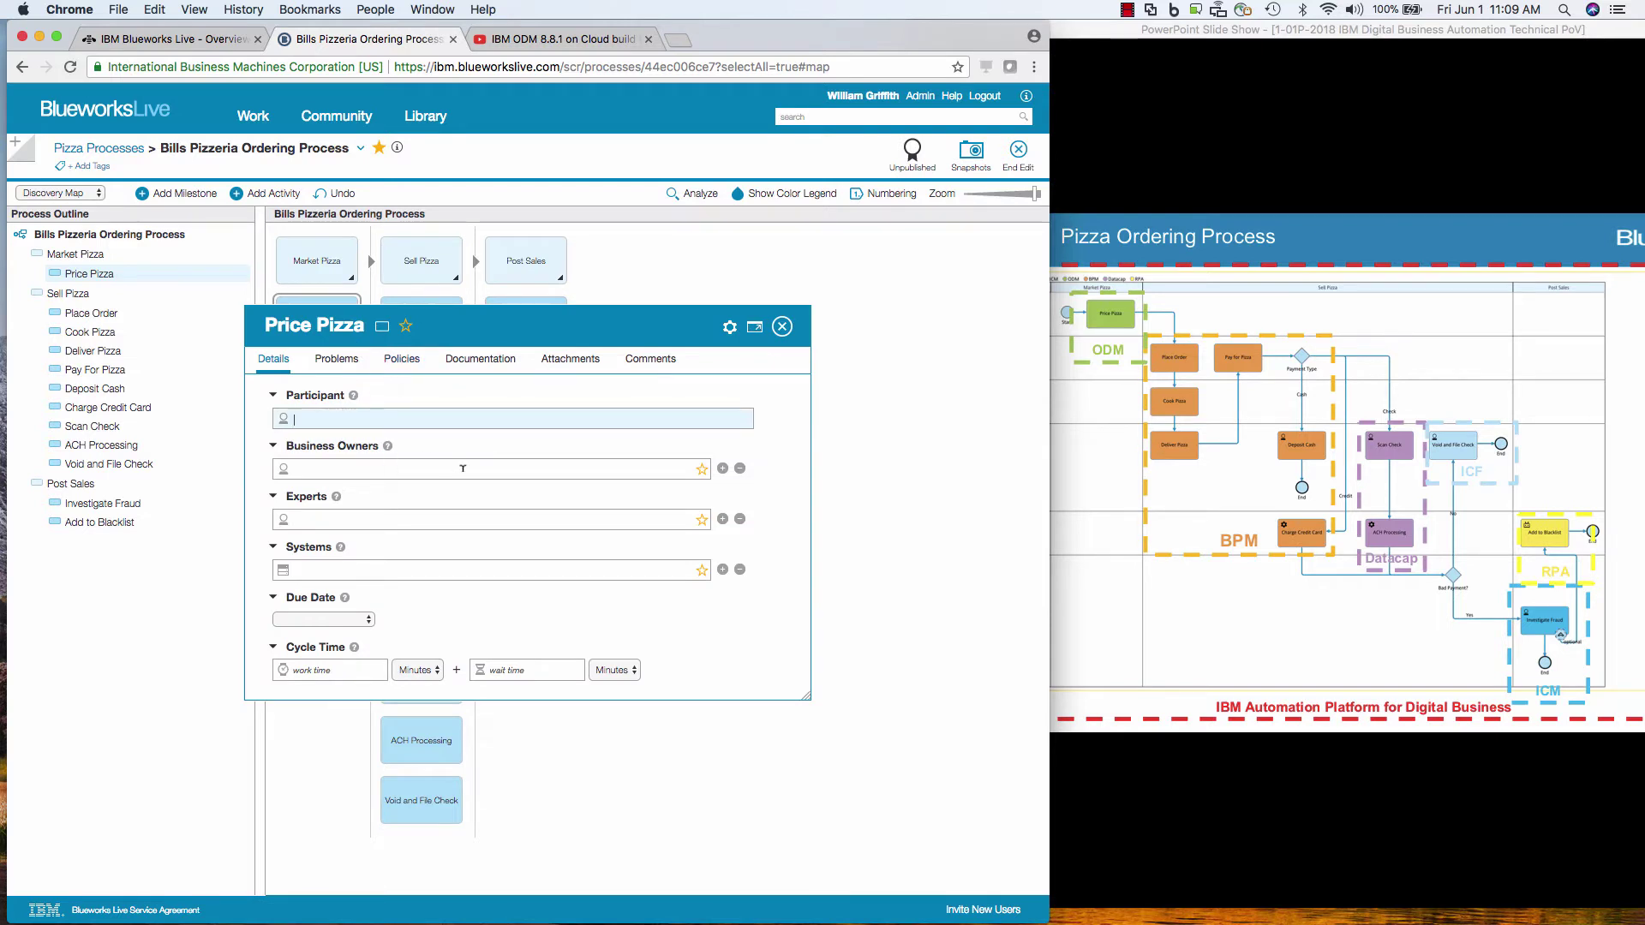
scroll(463, 469, down, 1)
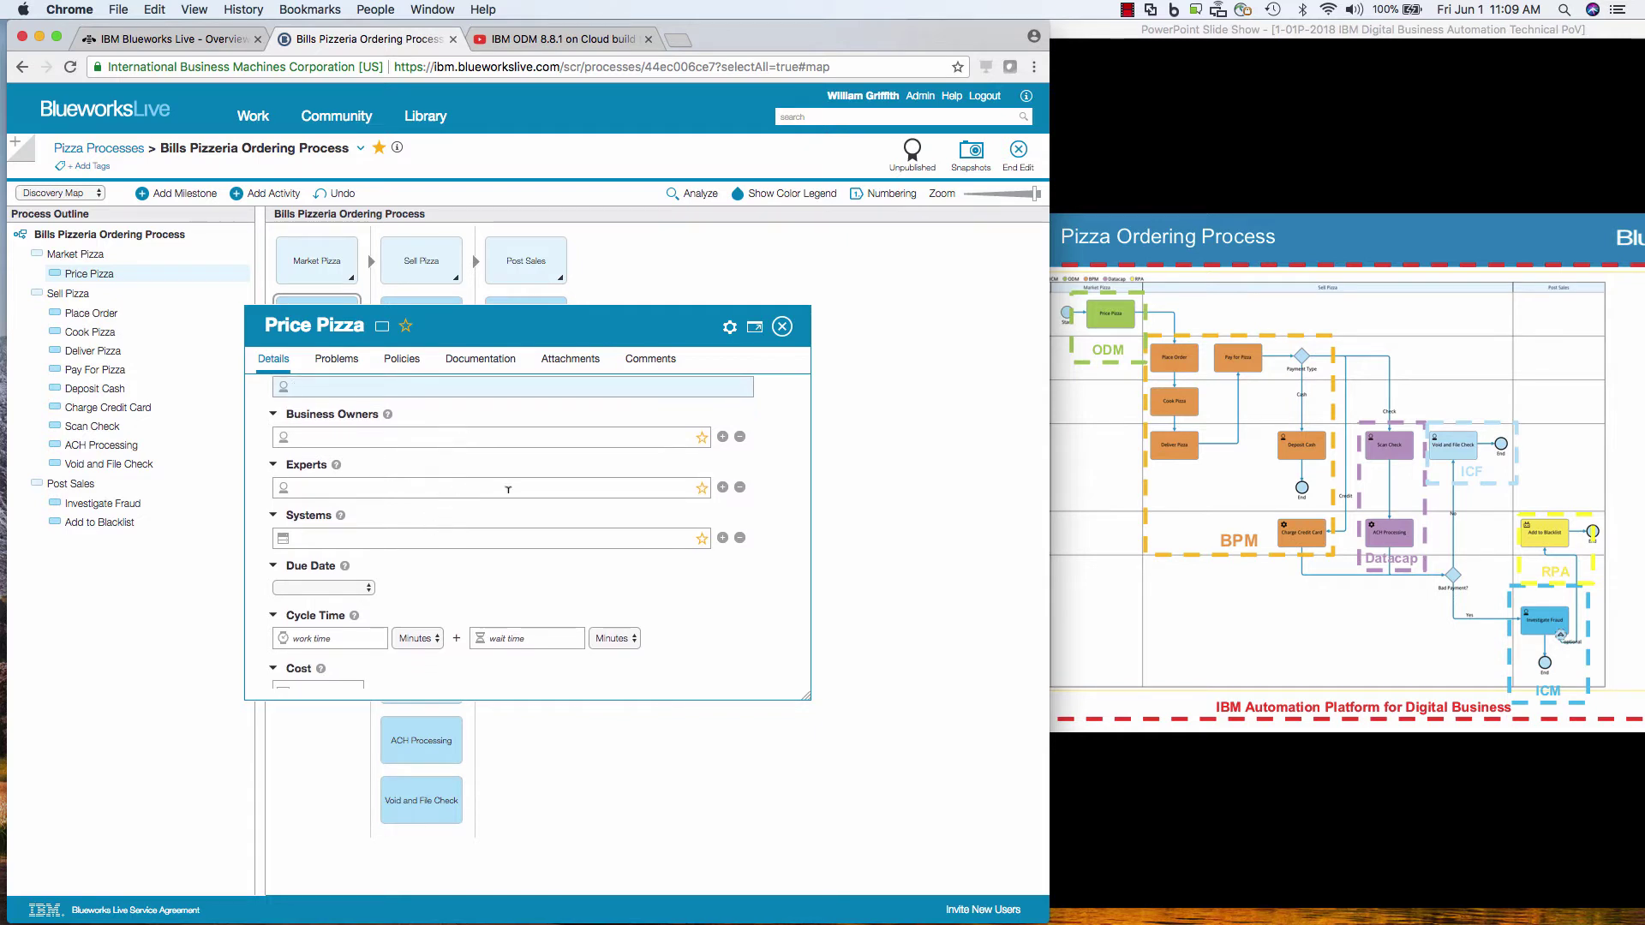
scroll(459, 588, down, 5)
scroll(429, 624, down, 3)
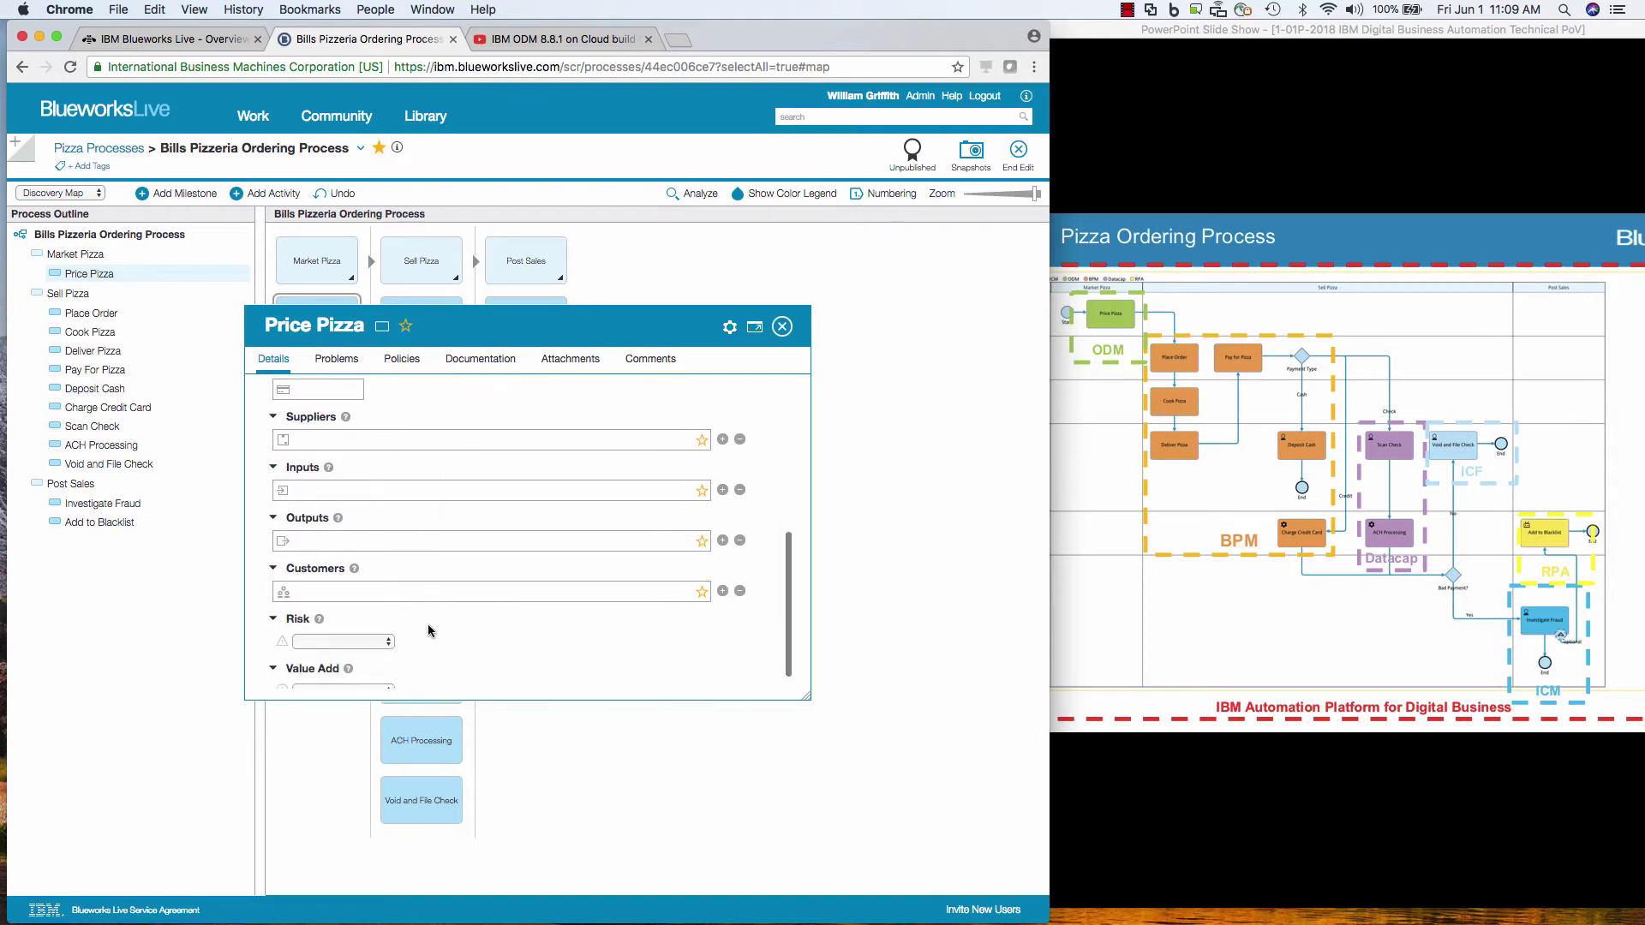
scroll(428, 631, up, 2)
scroll(429, 631, up, 6)
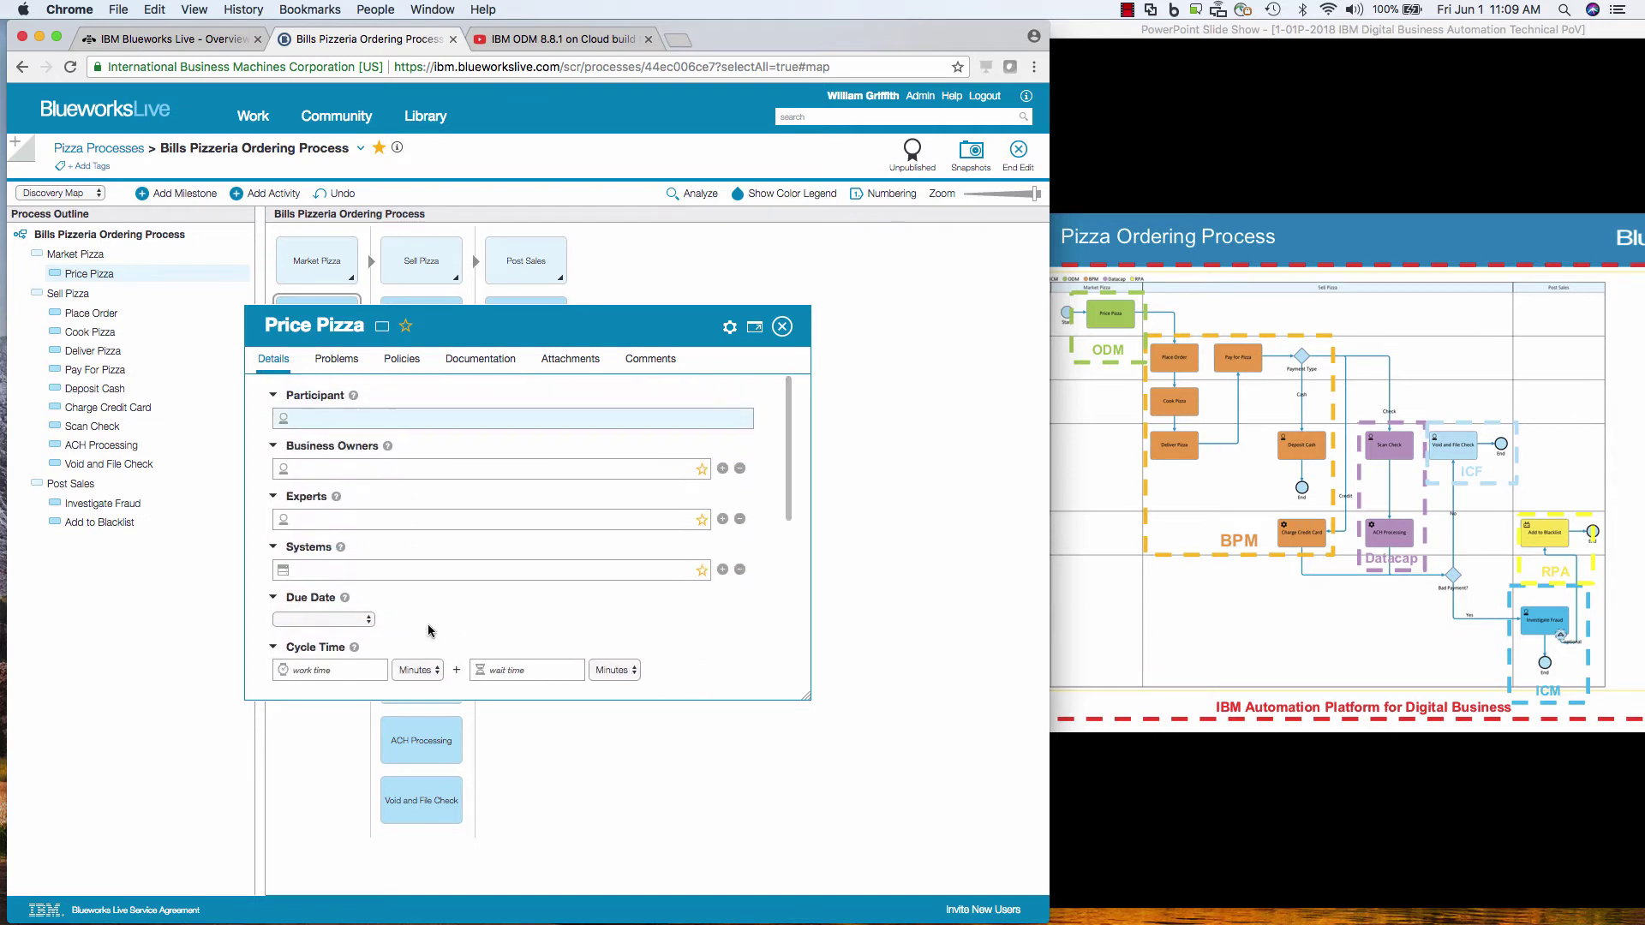
Step: Browse the Problems, Policies and Comments tabs, then type a Documentation note about a meeting
click(343, 367)
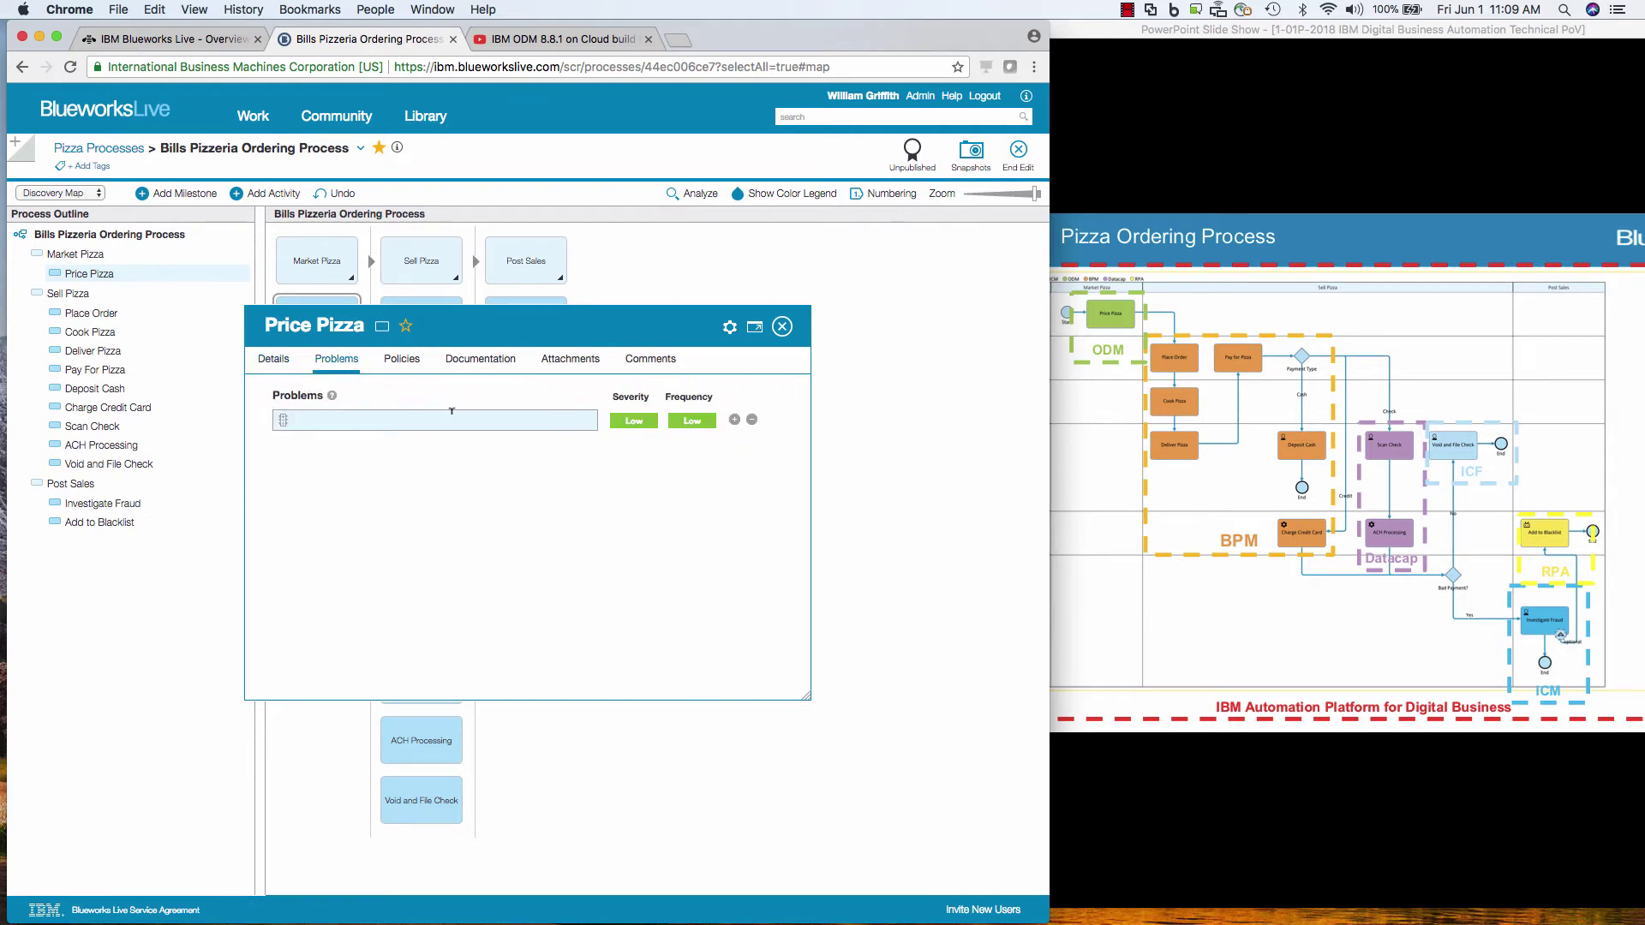
click(417, 367)
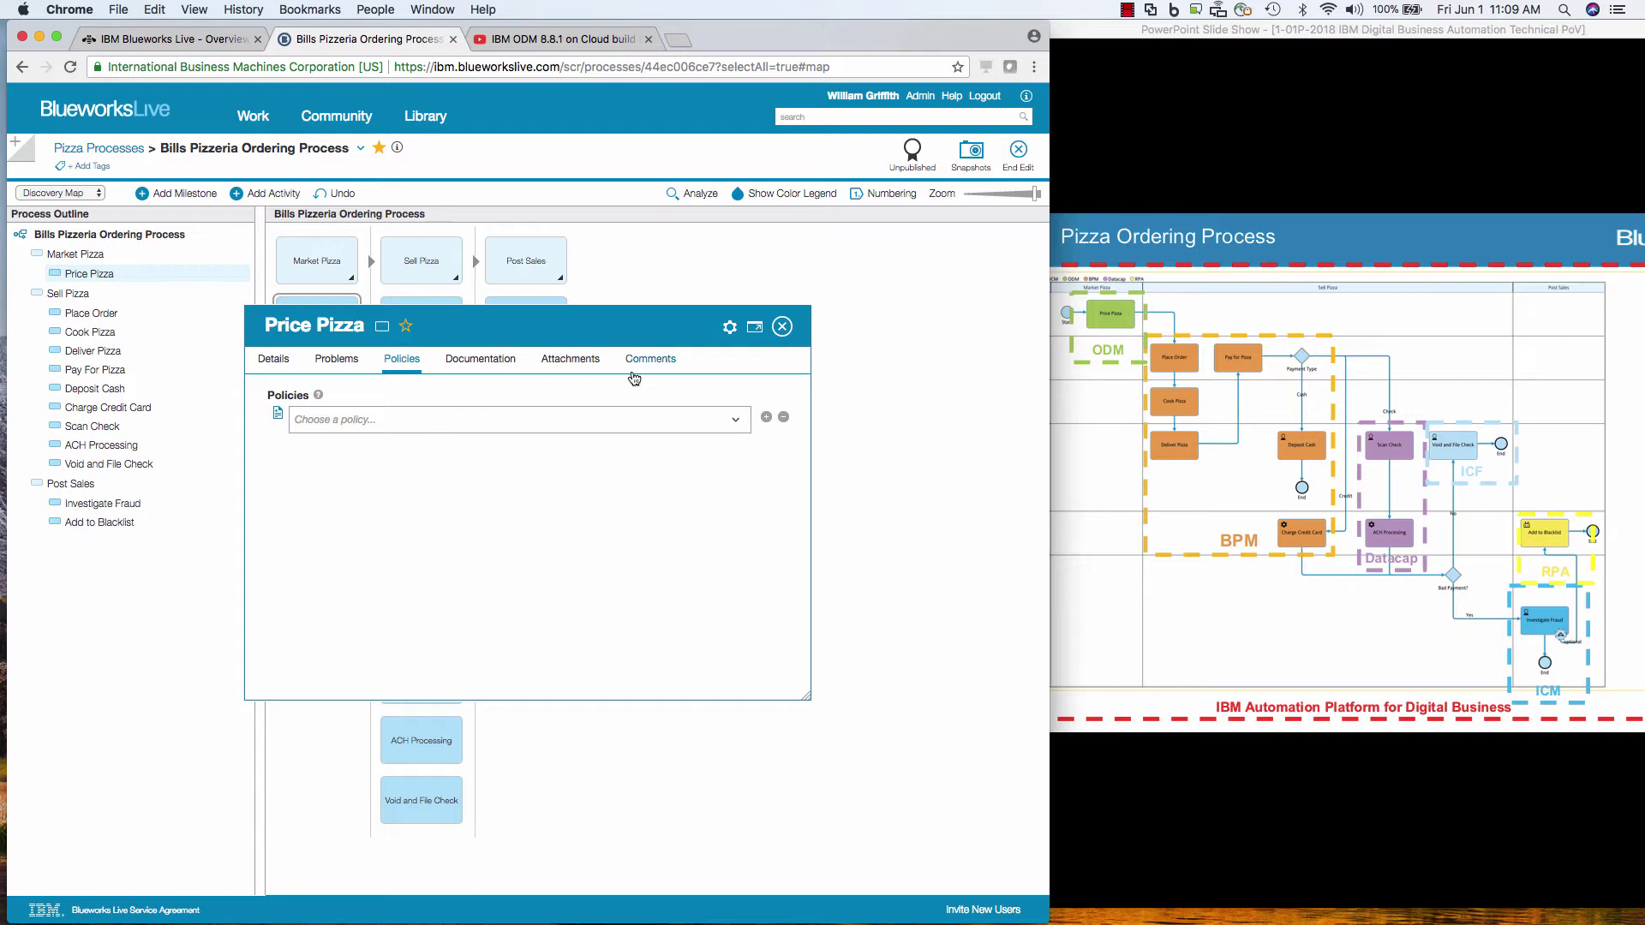
click(656, 364)
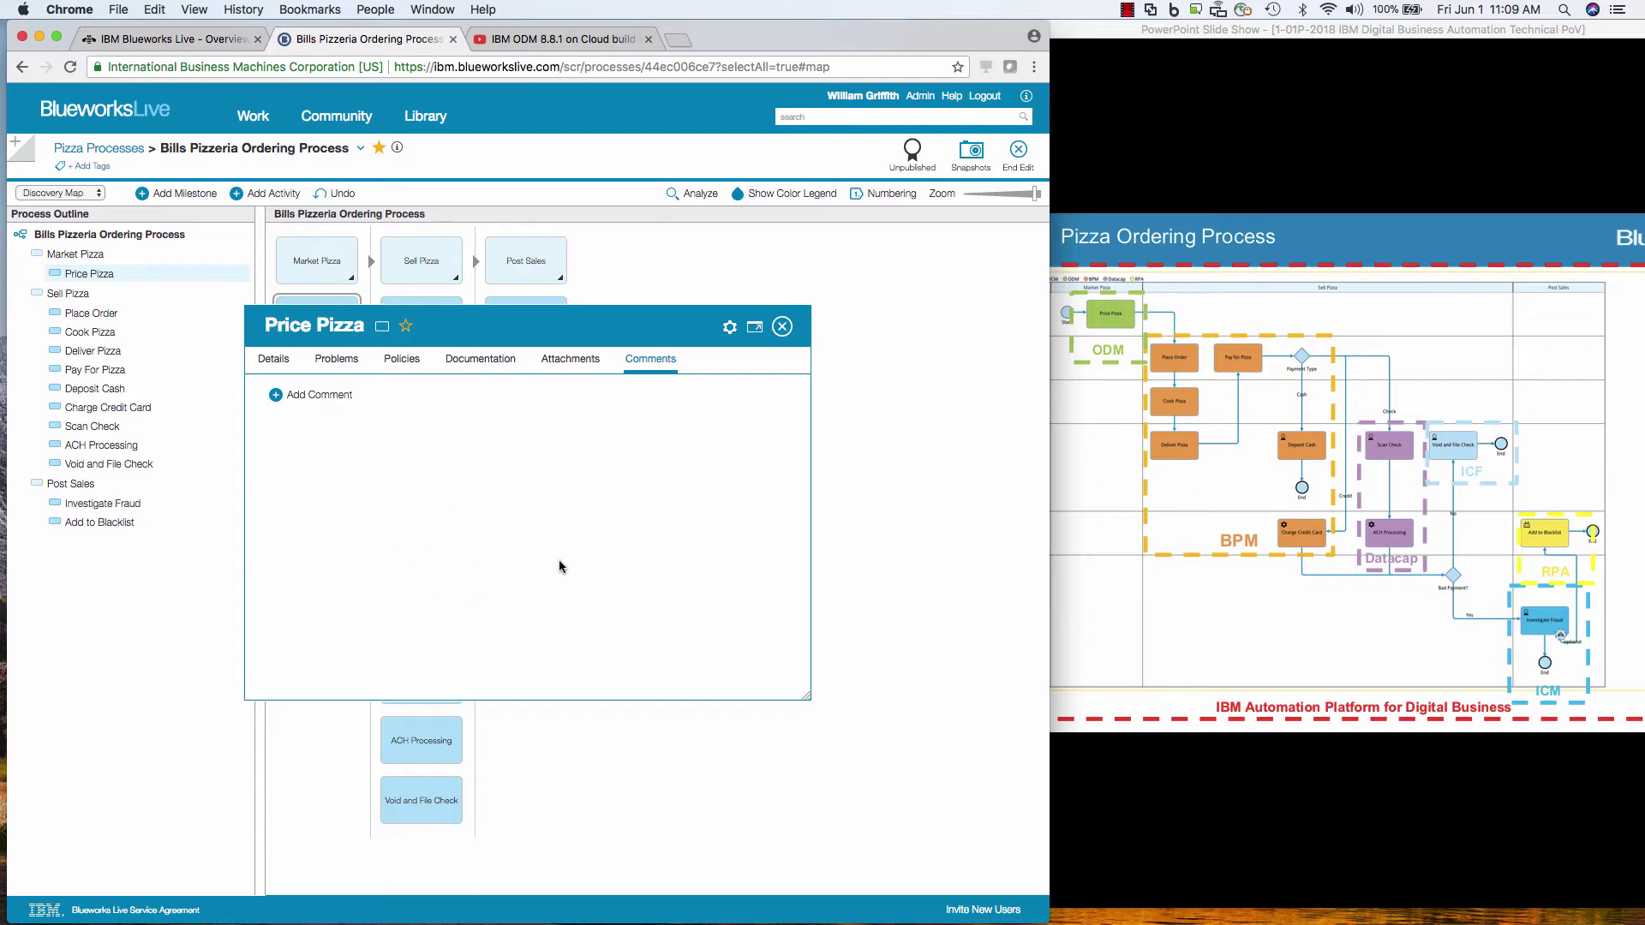
click(490, 363)
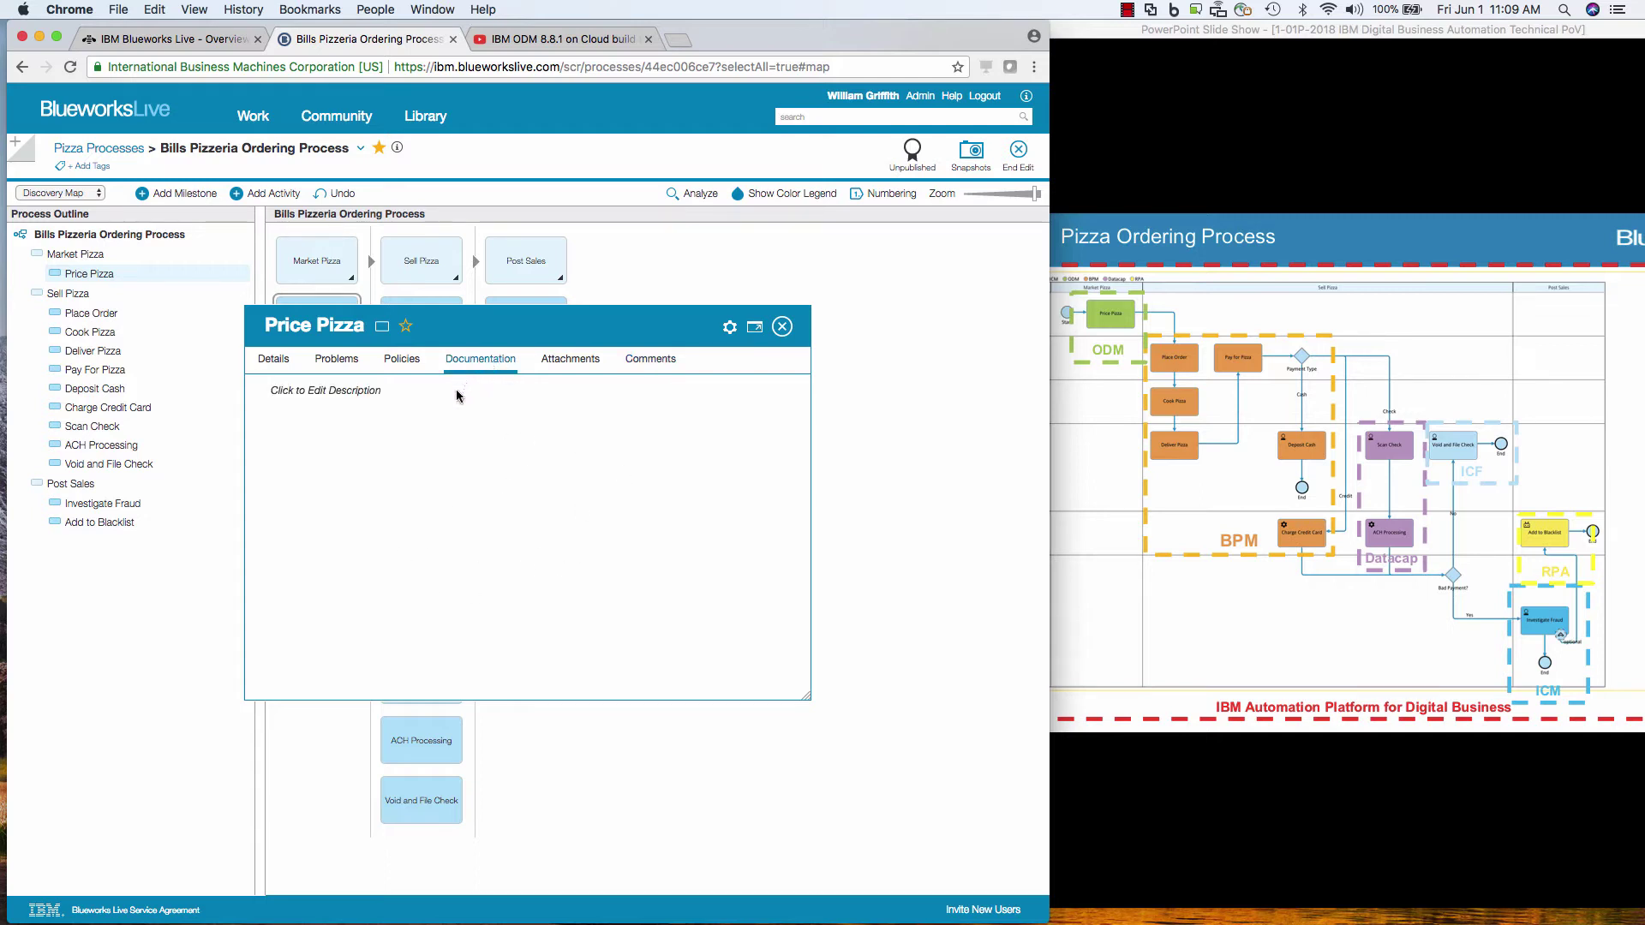
click(363, 391)
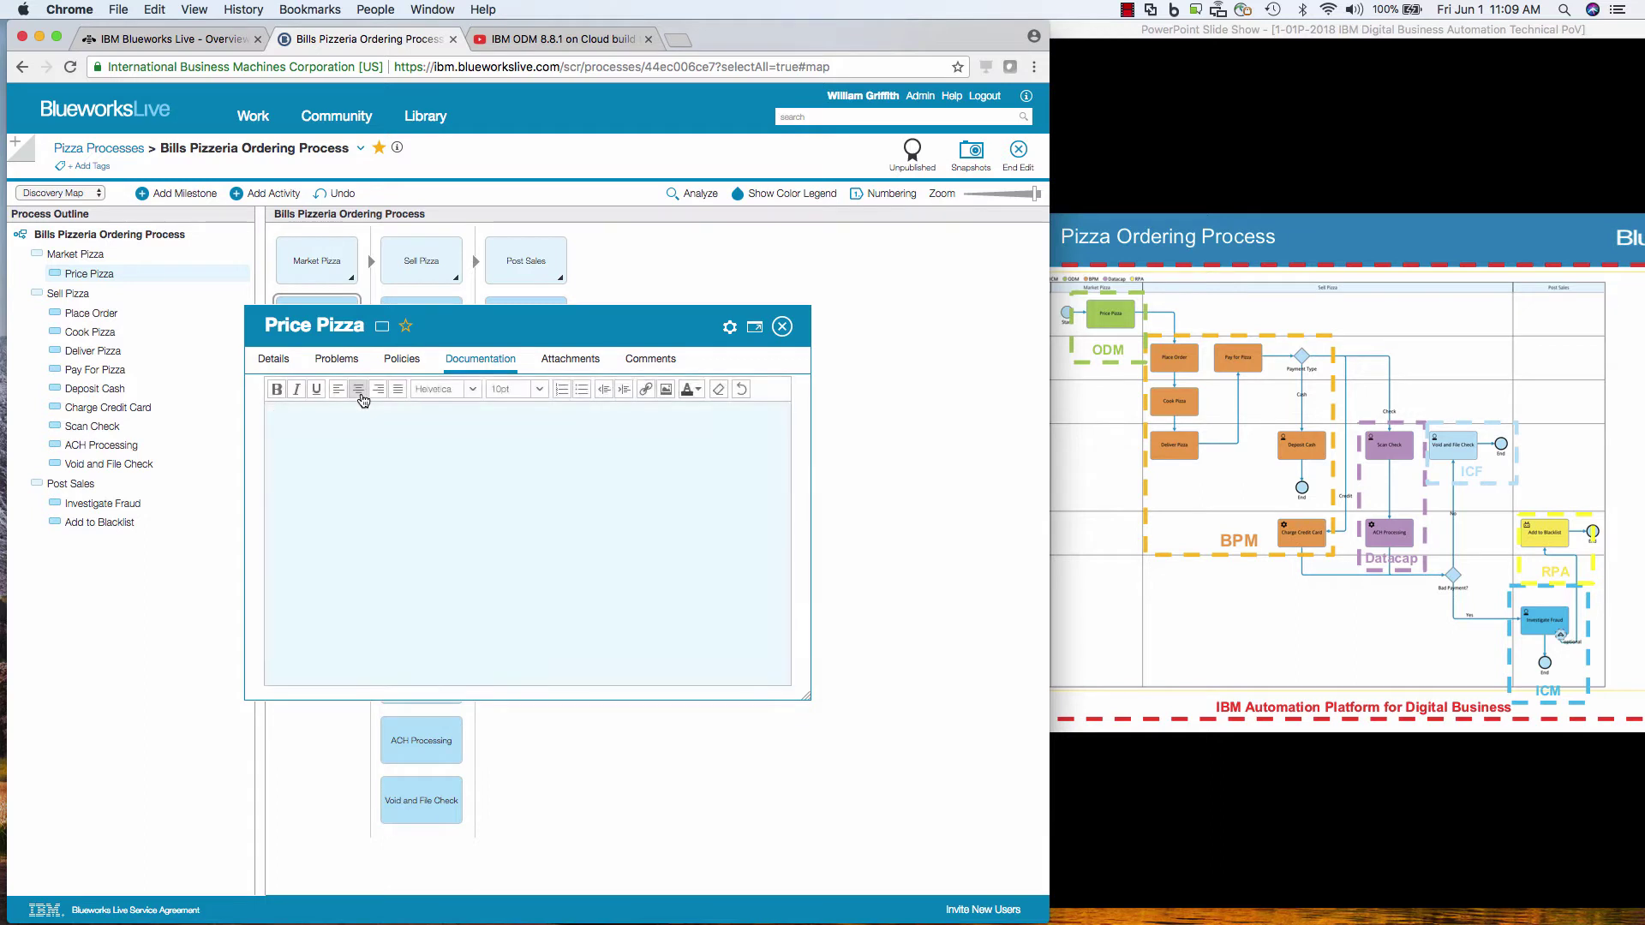
text(met with S)
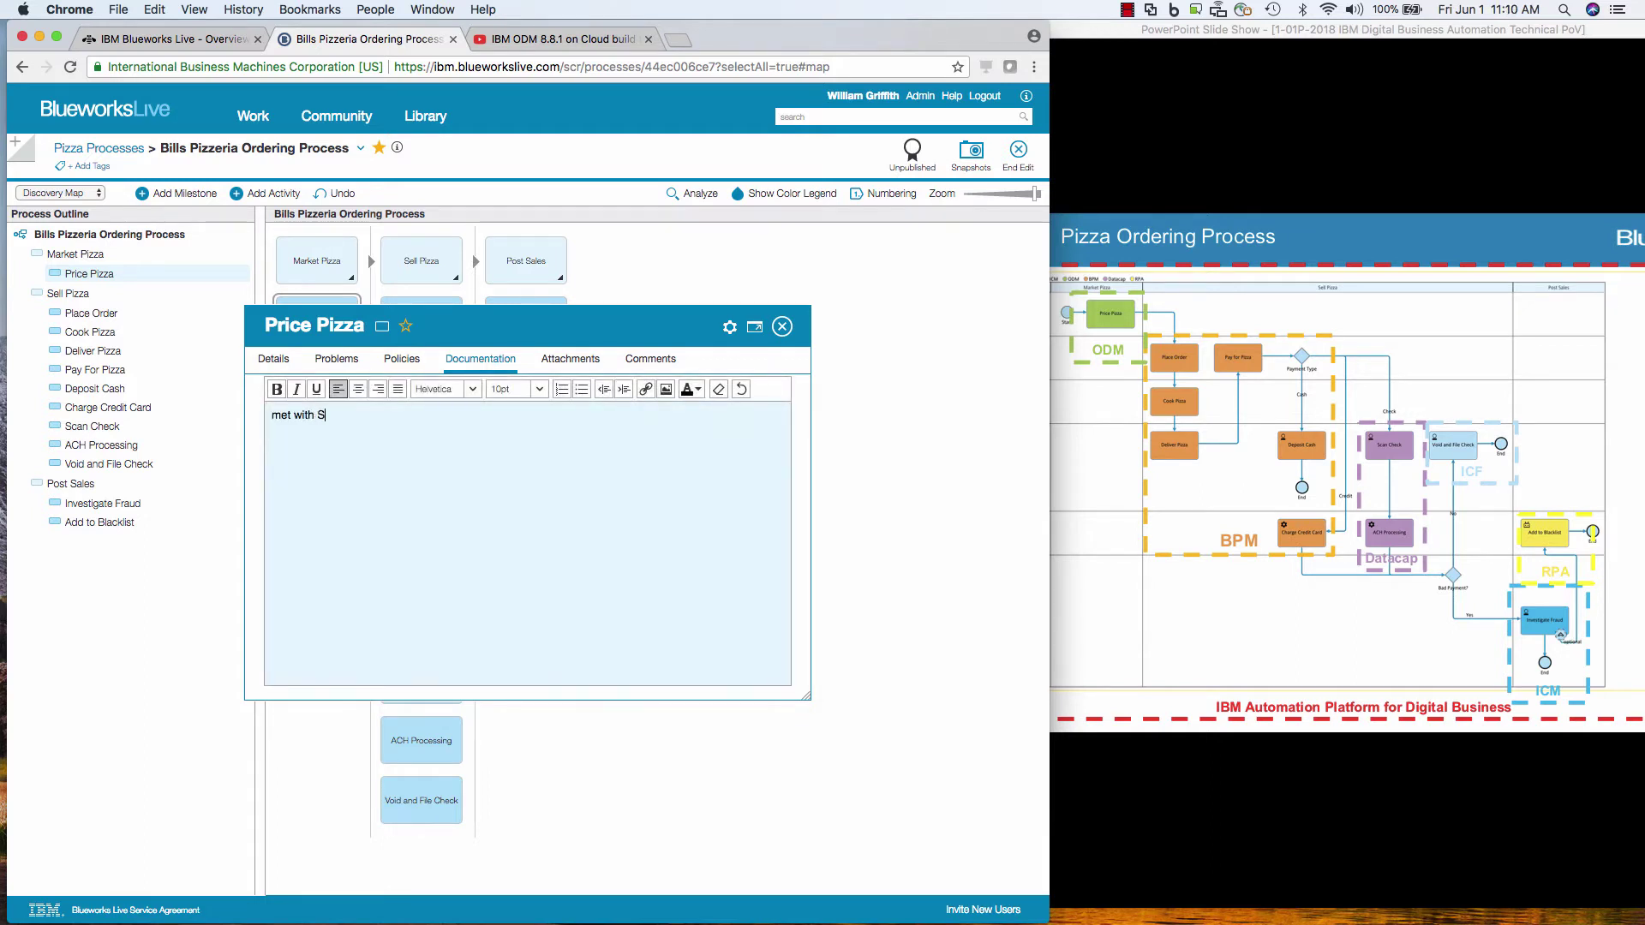
text(usie today and she said blah blah blah)
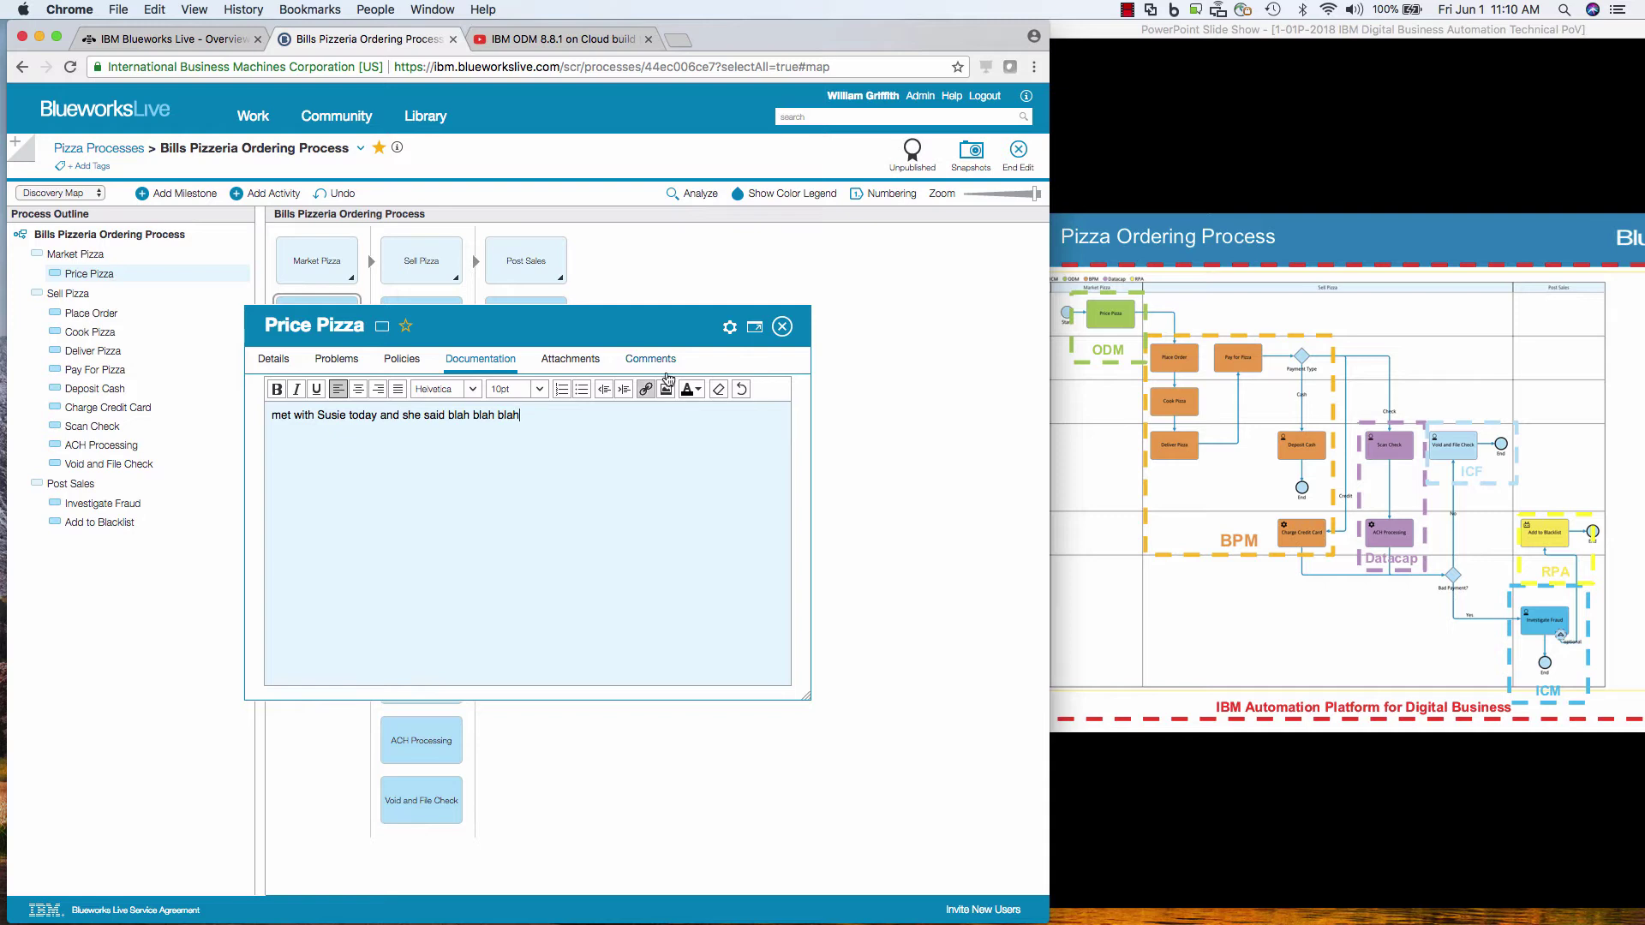
Step: Set Price Pizza's participant to Marketing
click(276, 359)
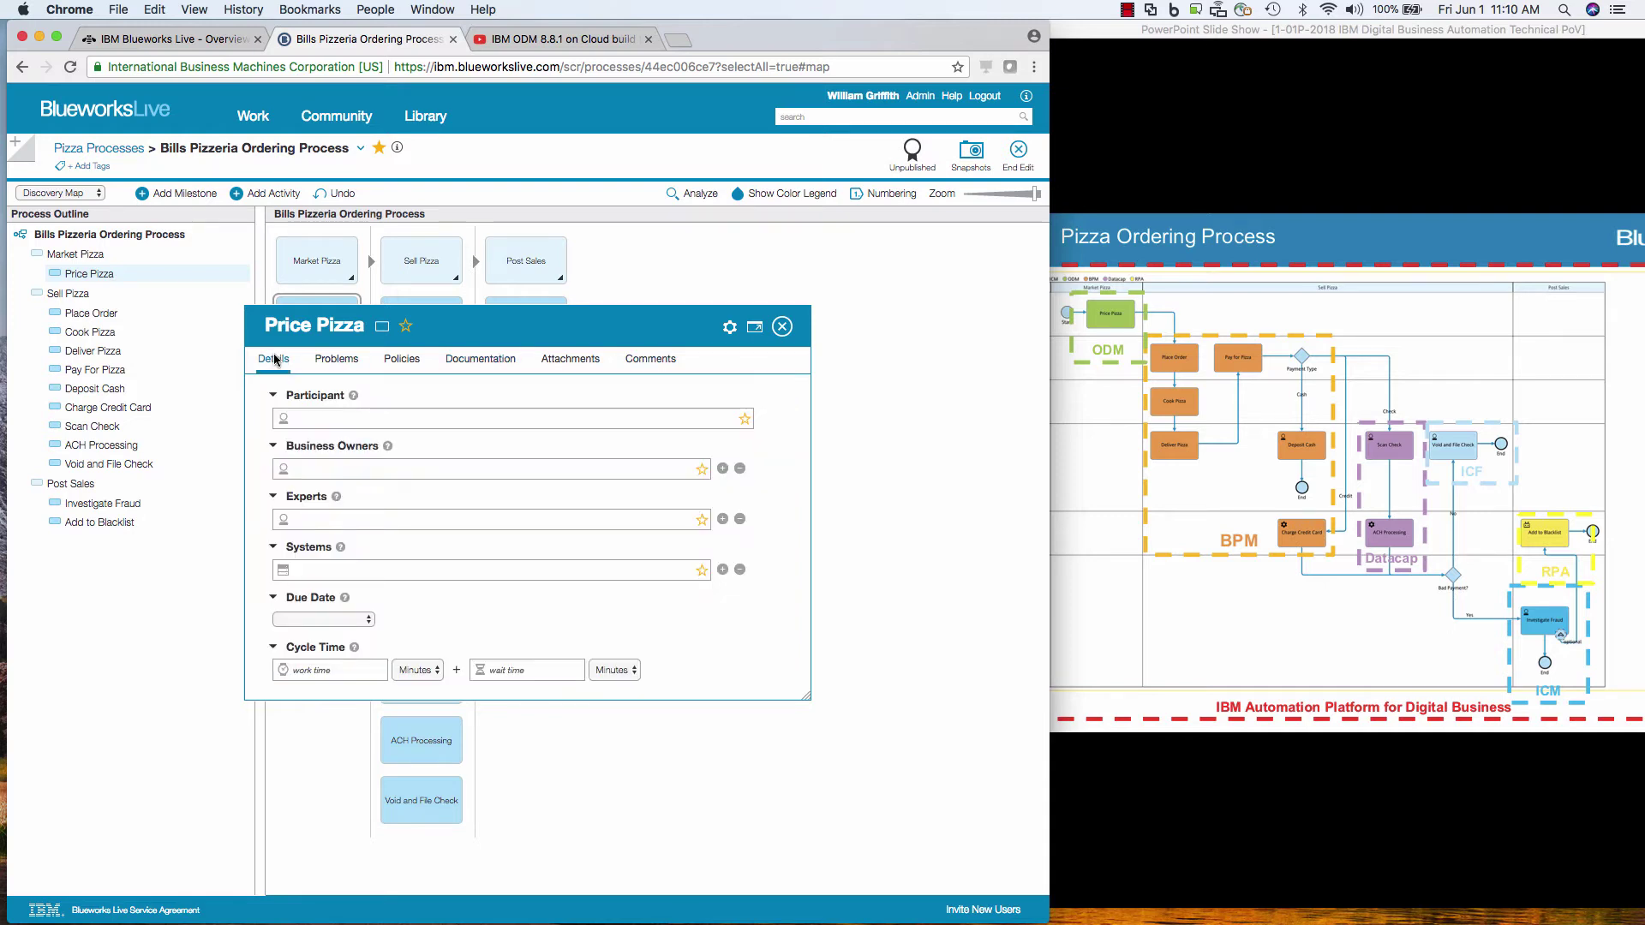
click(1127, 308)
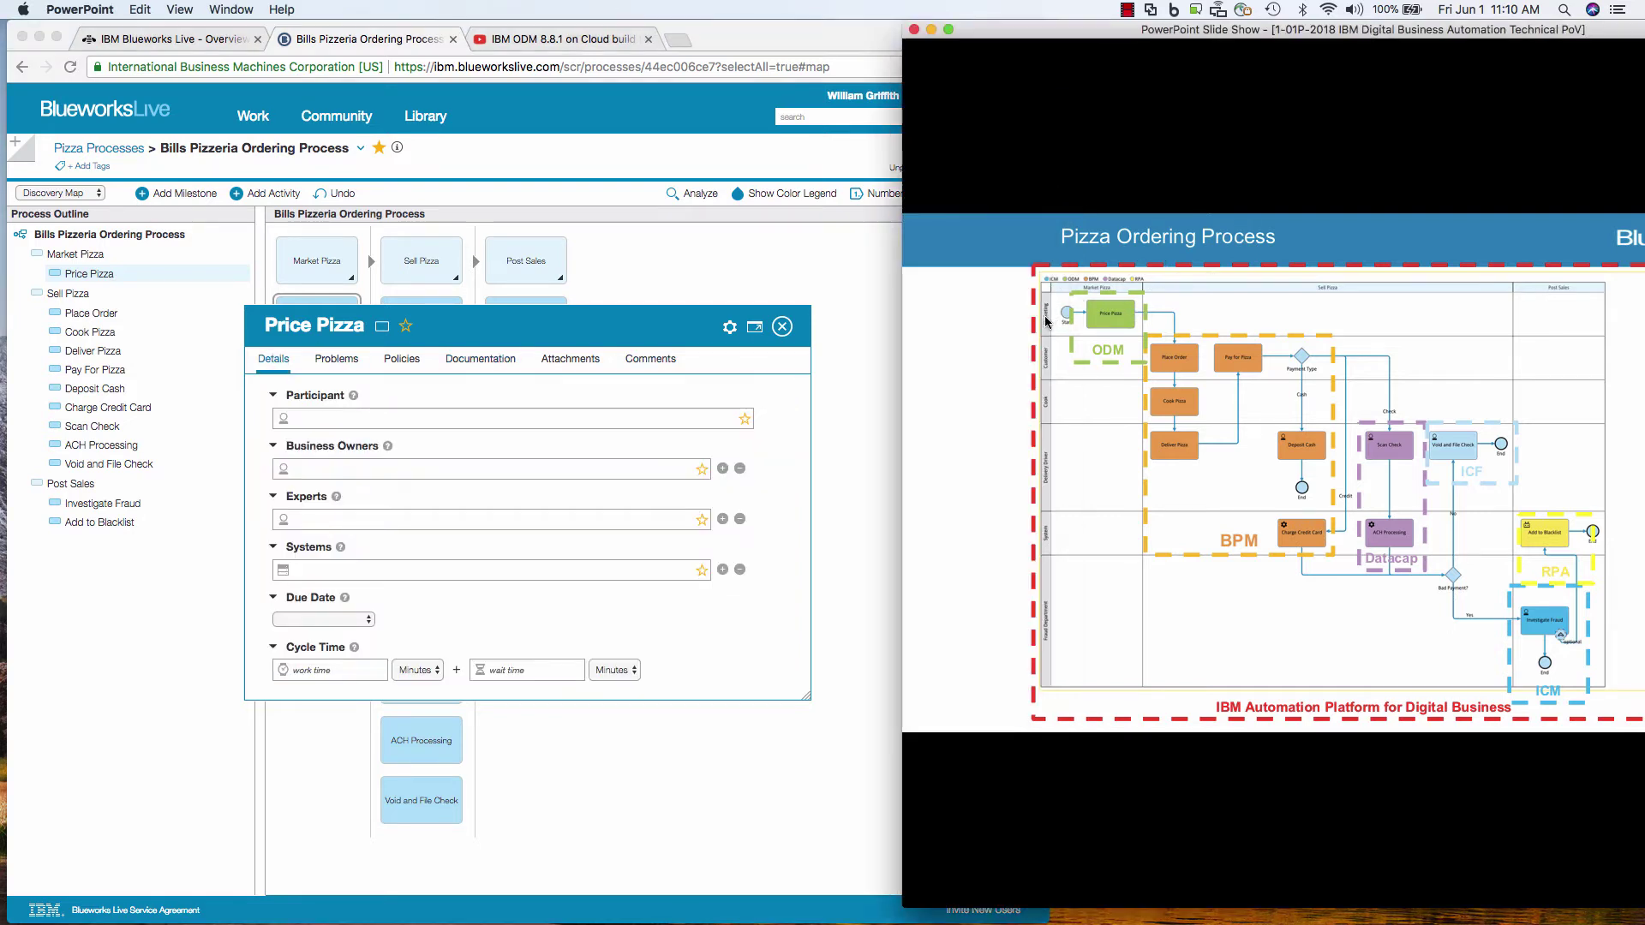
click(547, 414)
click(525, 417)
text(Market)
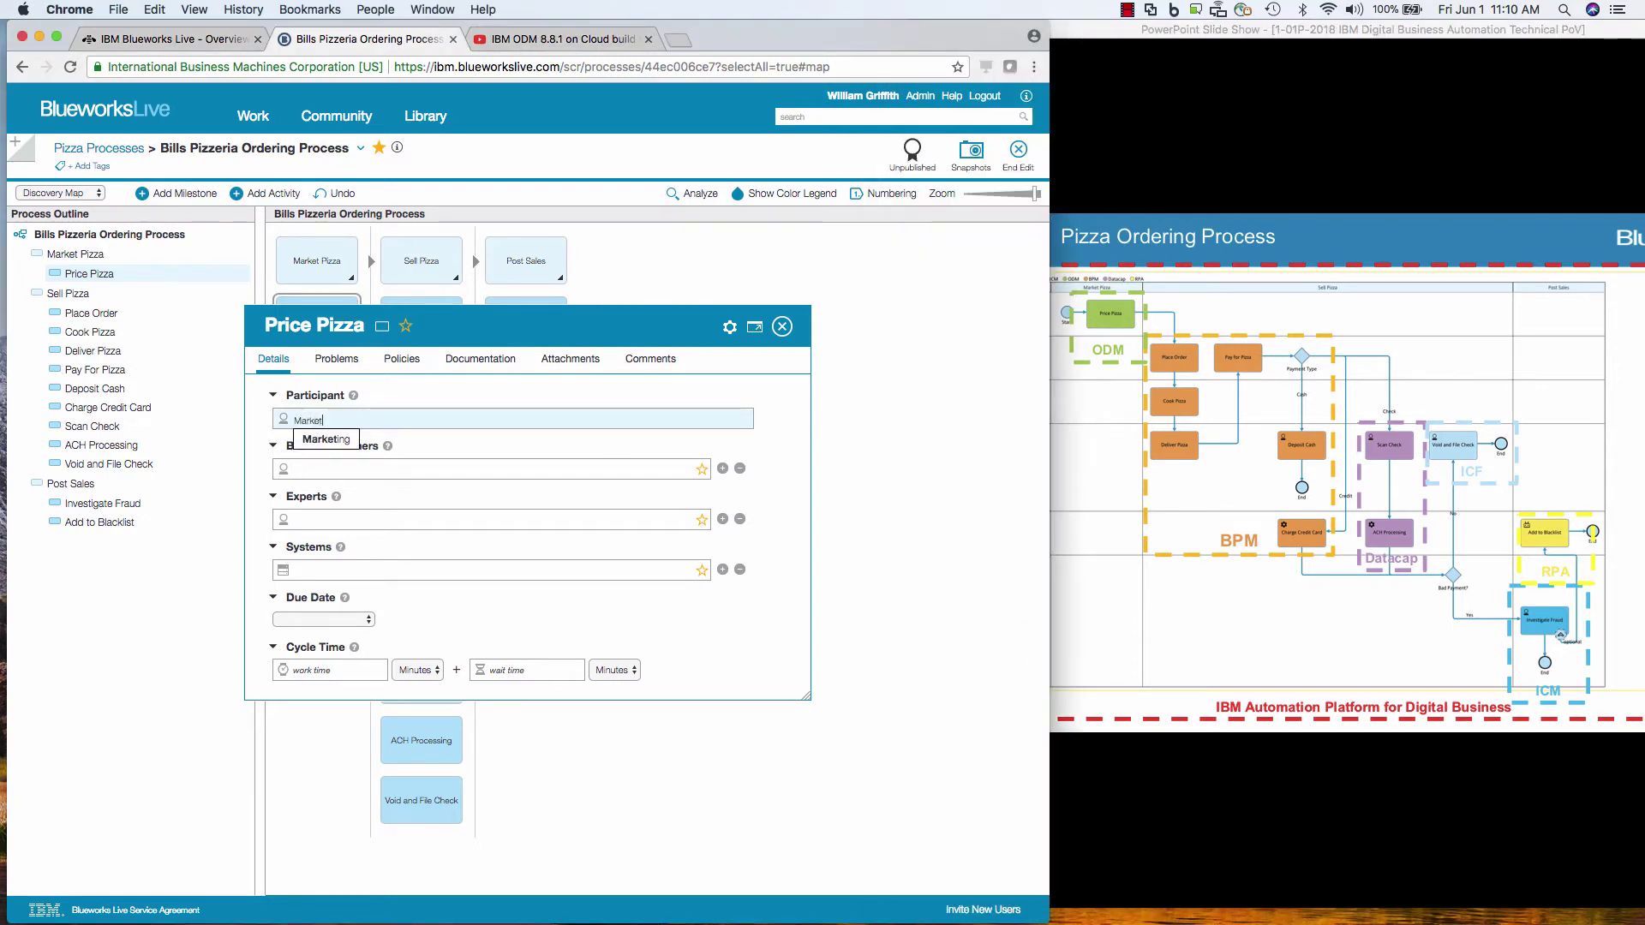
click(335, 441)
click(784, 329)
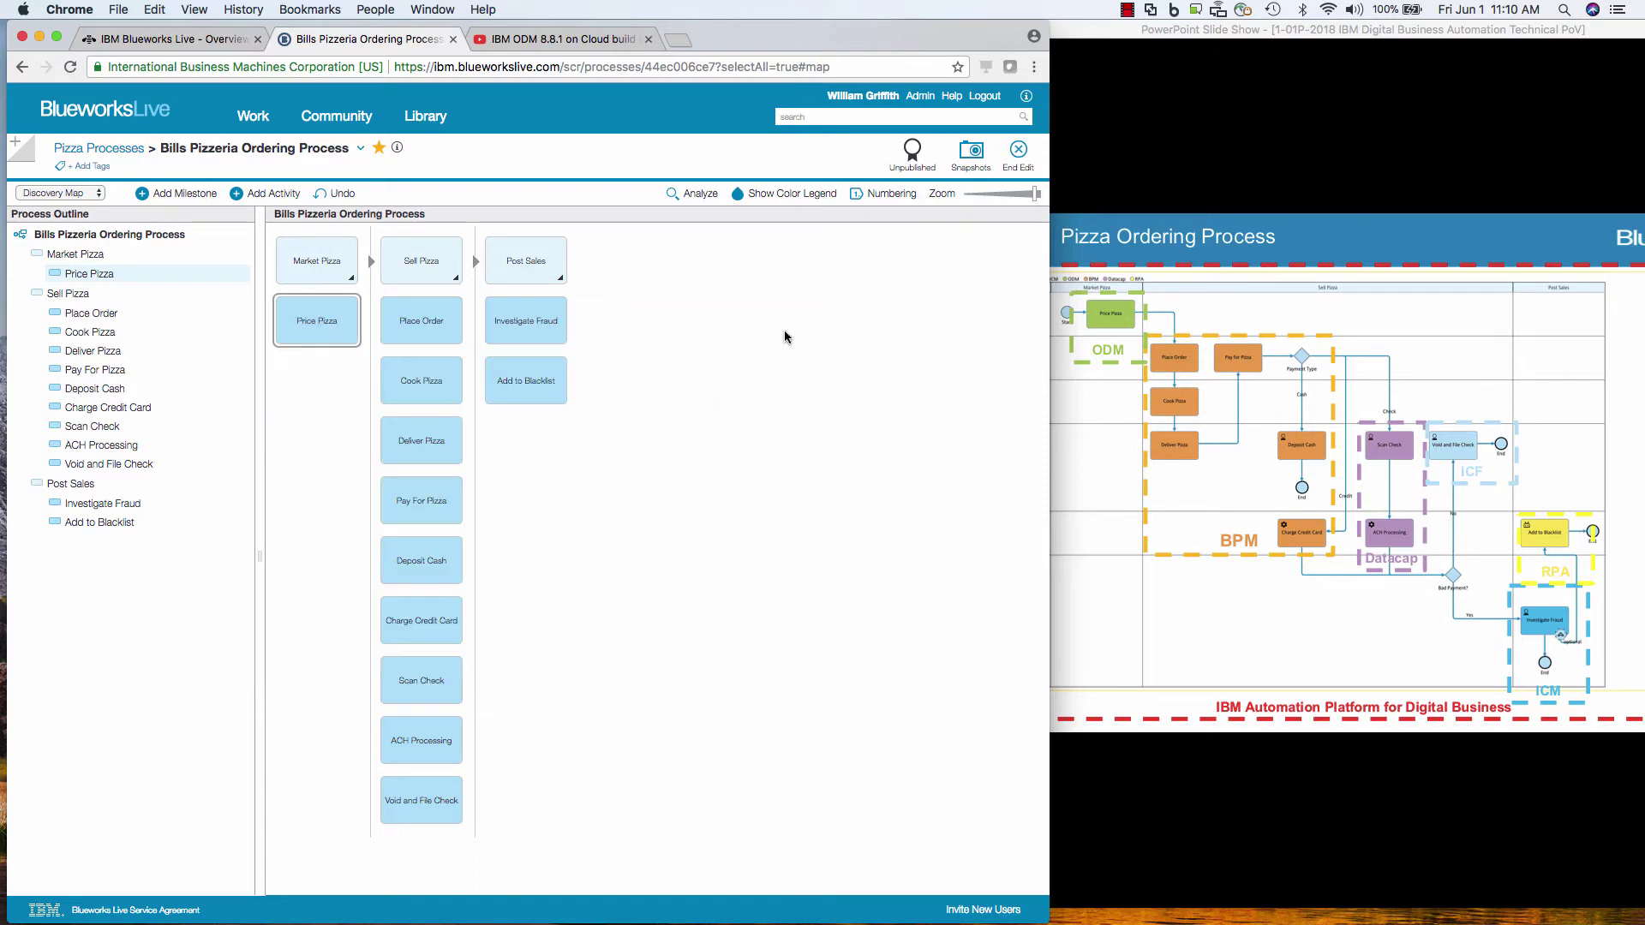
Step: Set the Place Order activity's participant to Customer
click(452, 339)
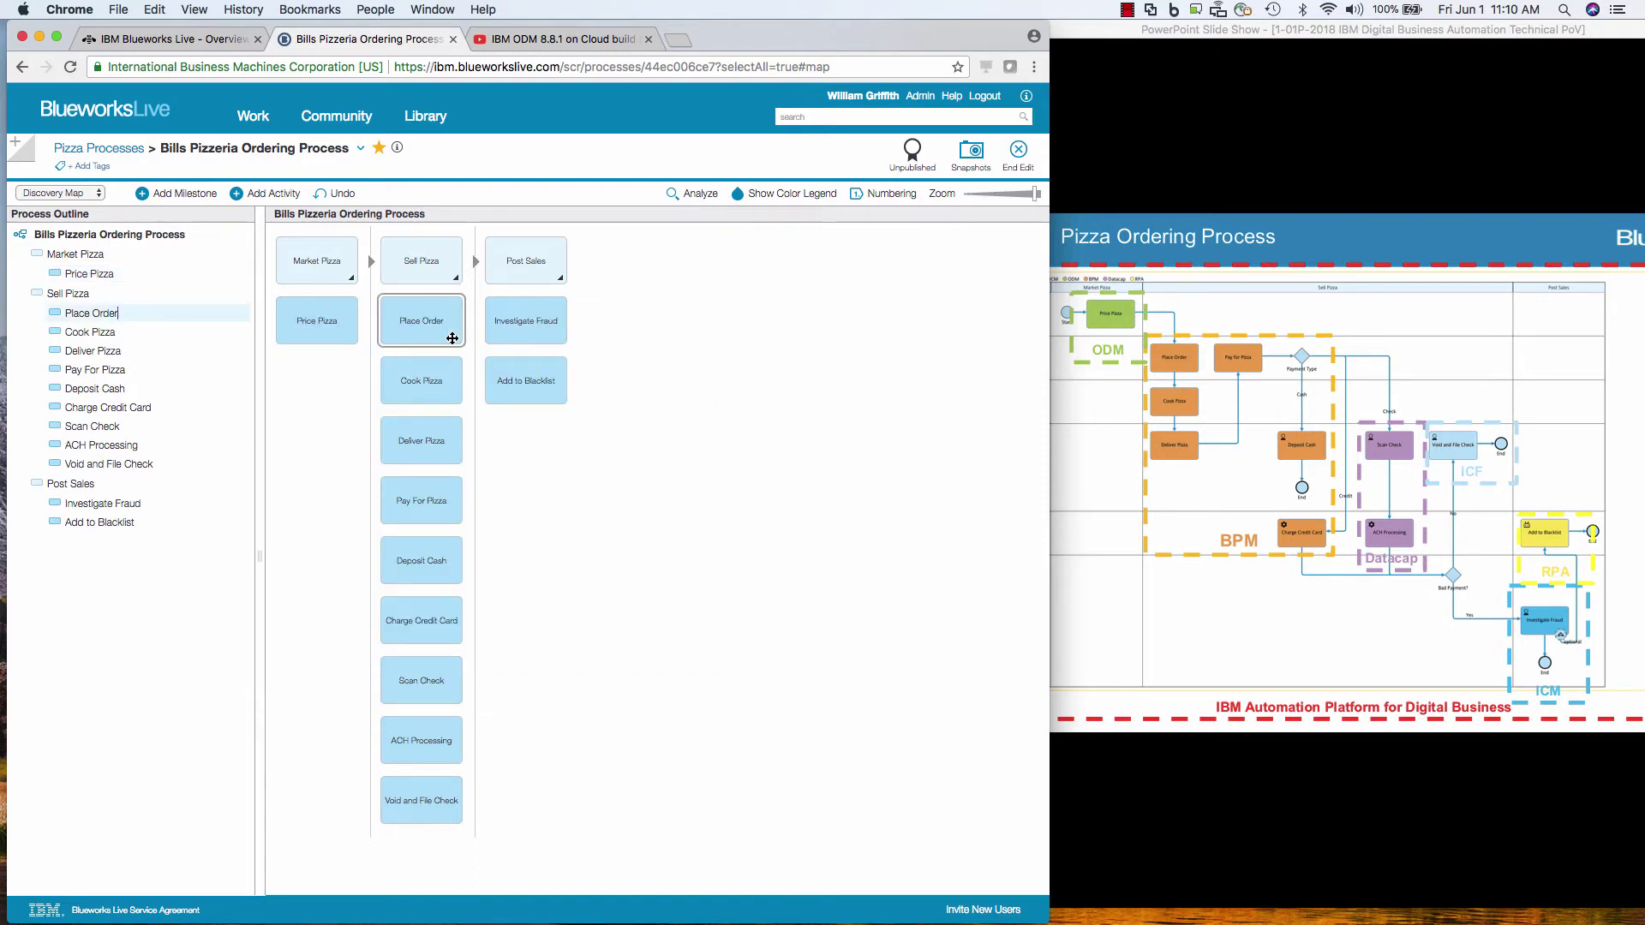
right_click(451, 339)
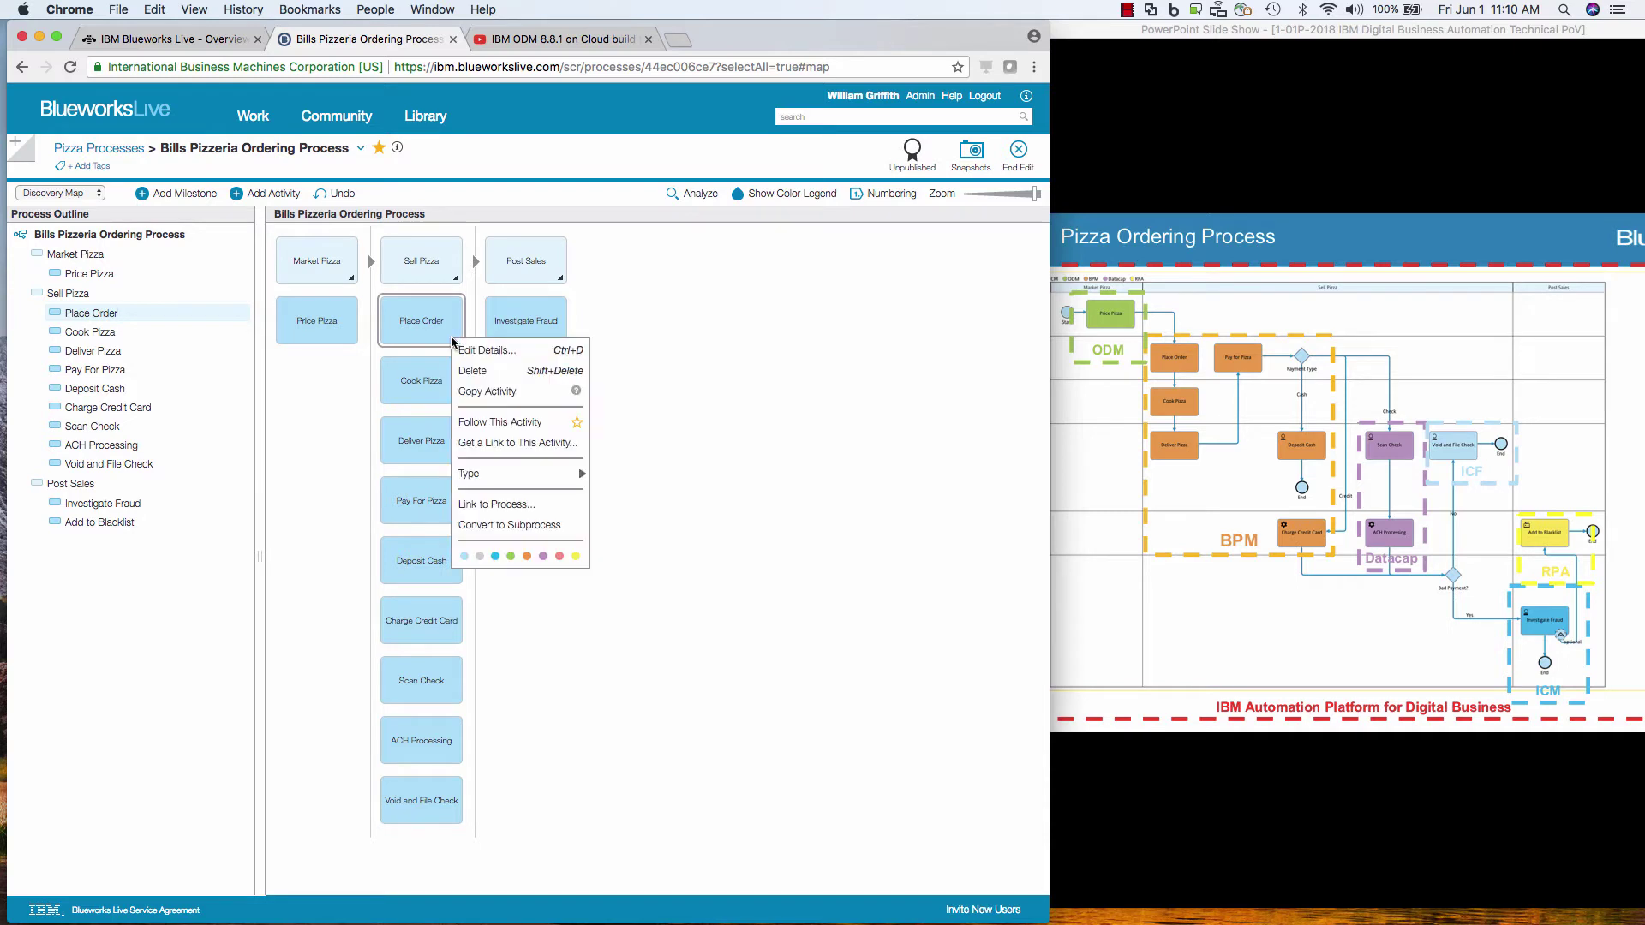
click(475, 349)
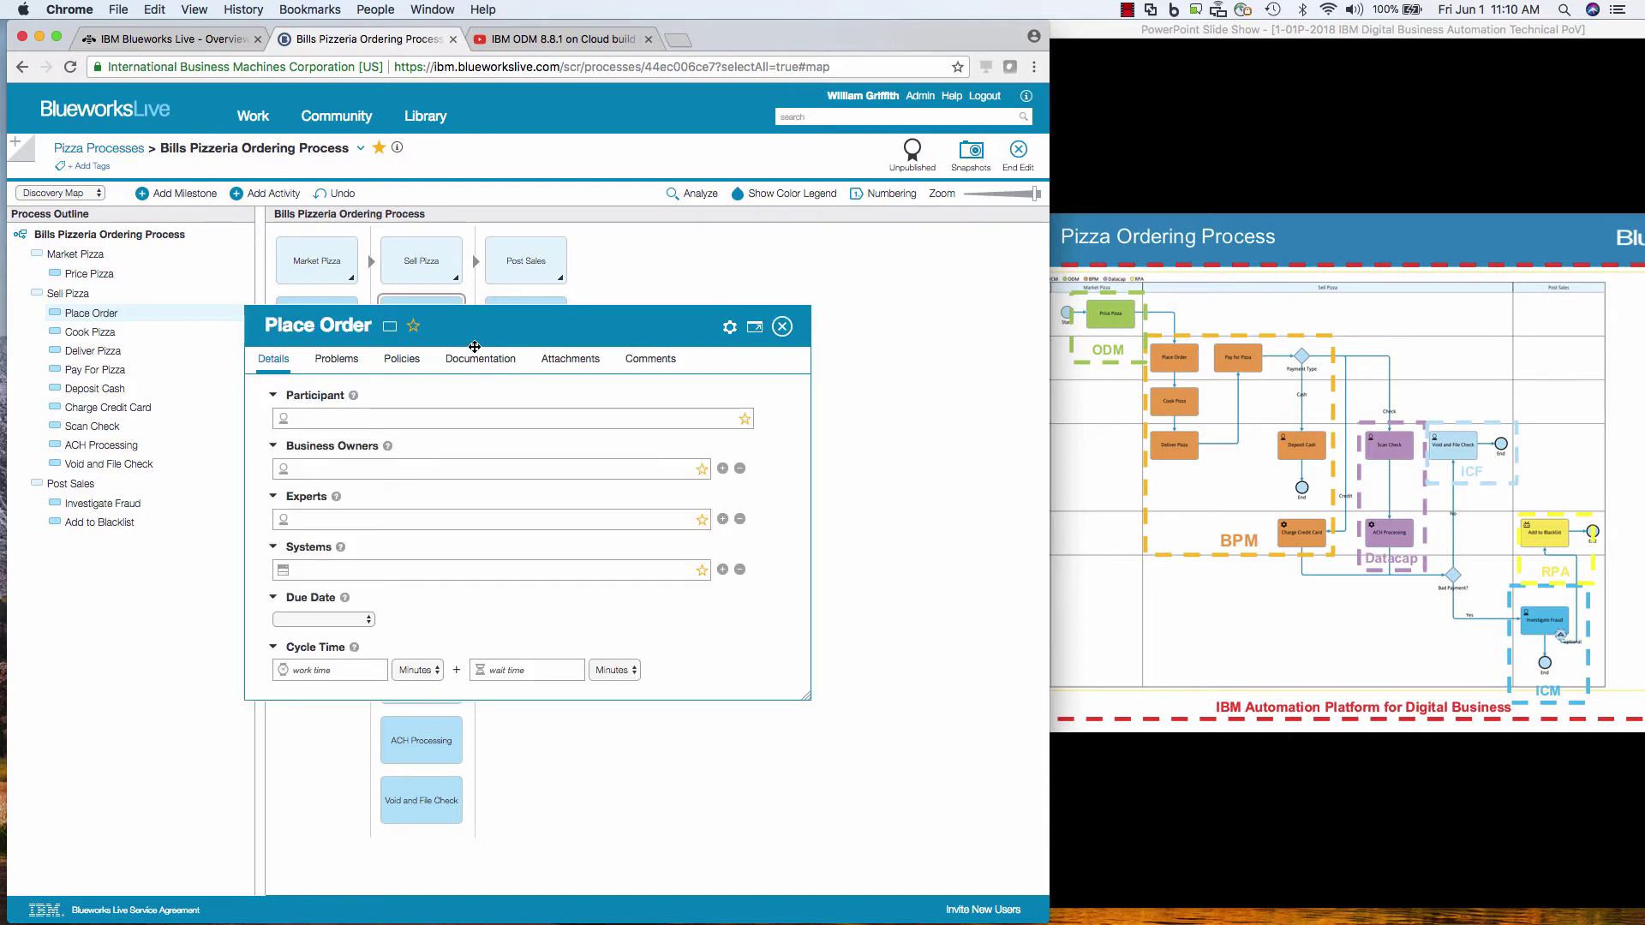
click(439, 417)
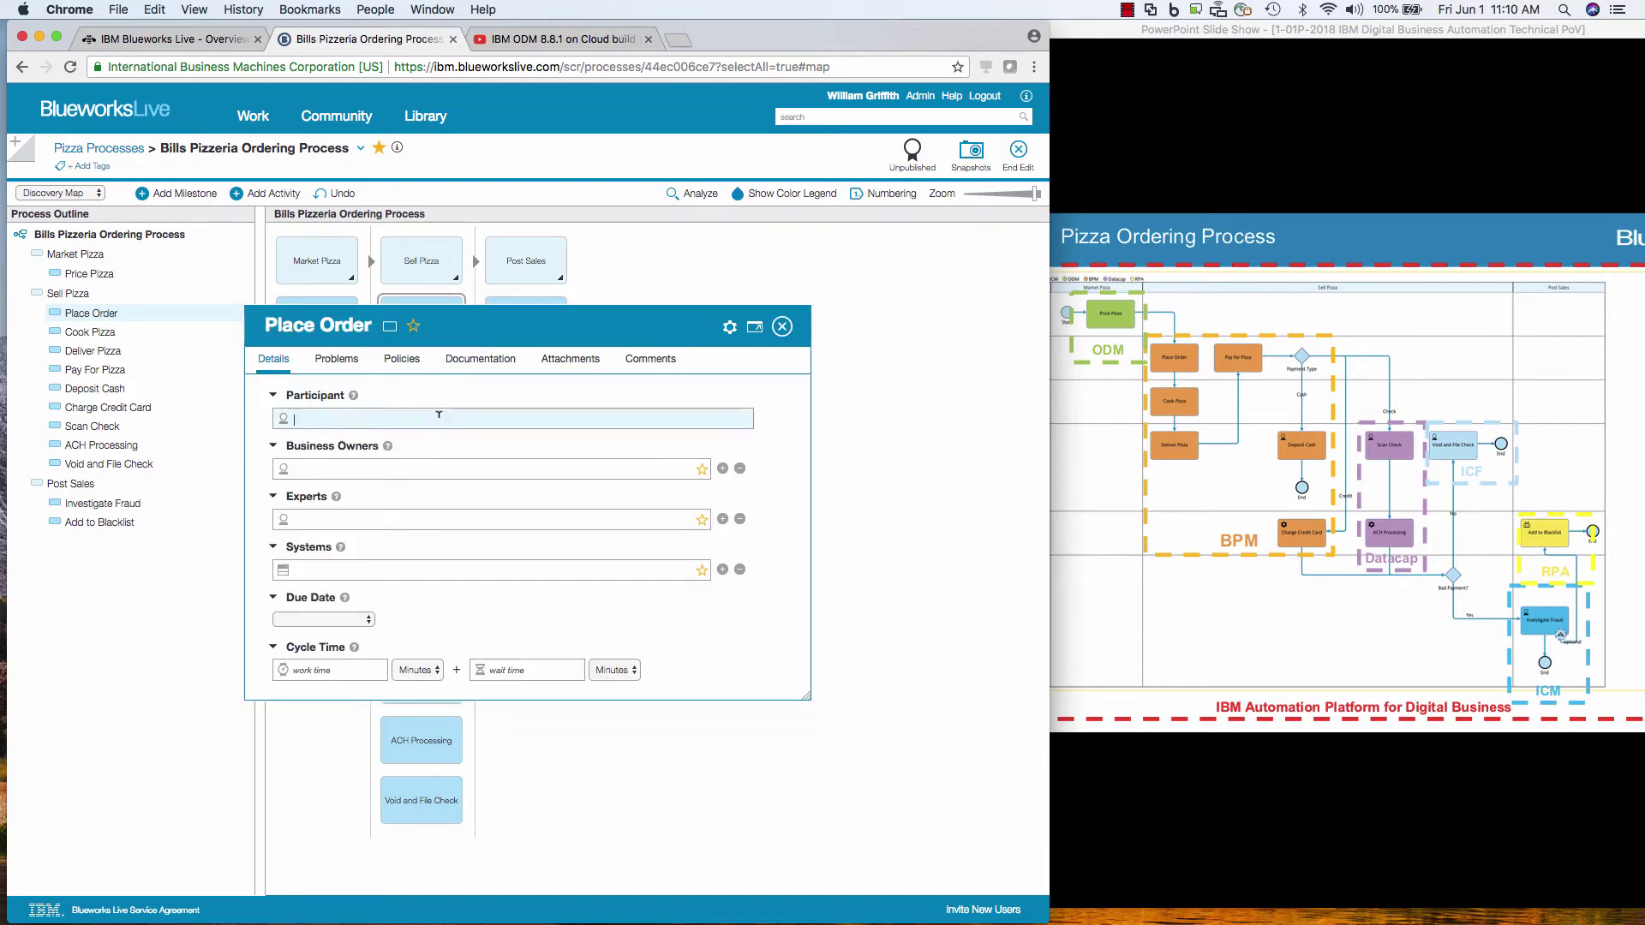
text(Customer)
key(Tab)
click(782, 326)
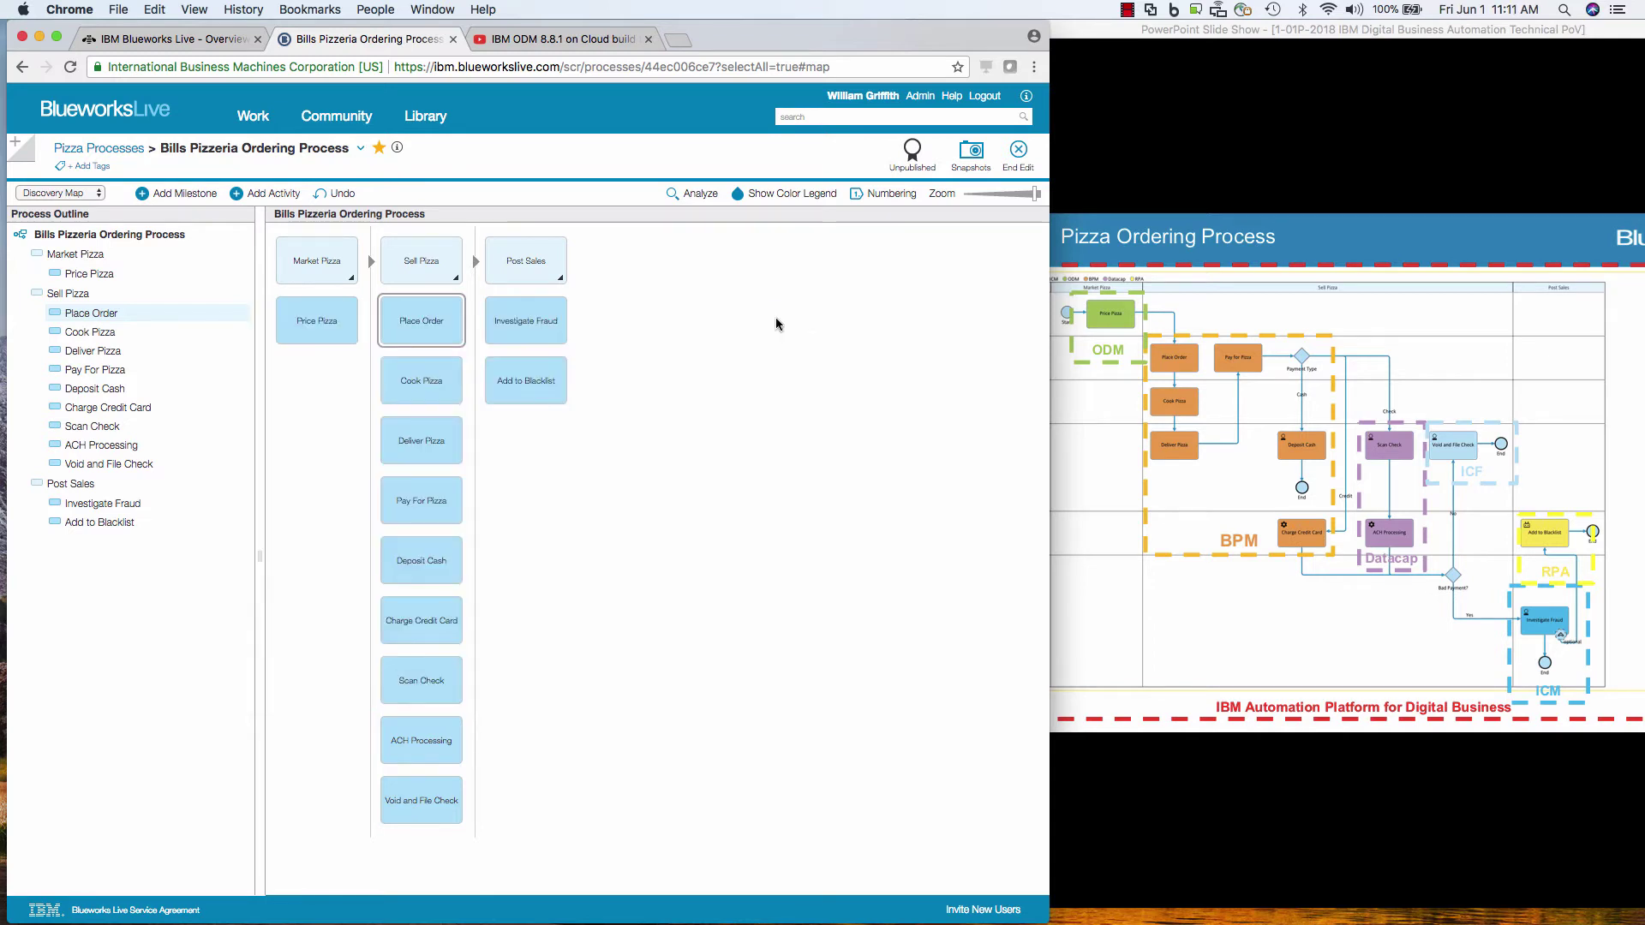
Step: Set the Cook Pizza activity's participant to Cook
right_click(446, 394)
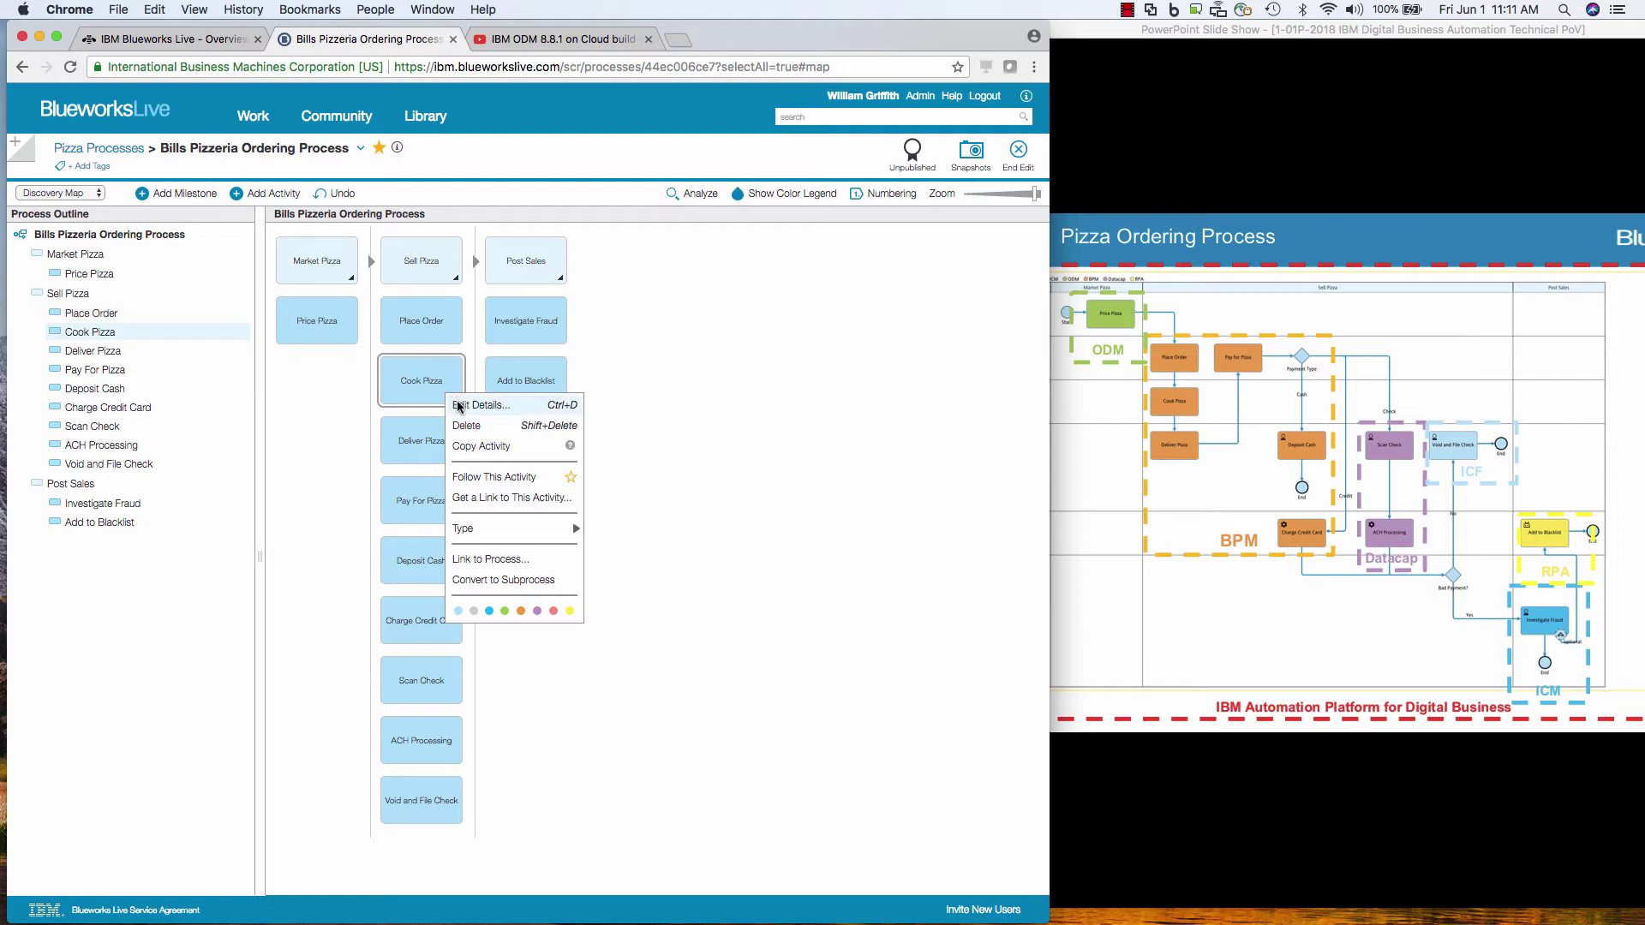
click(457, 404)
click(458, 418)
text(Cook)
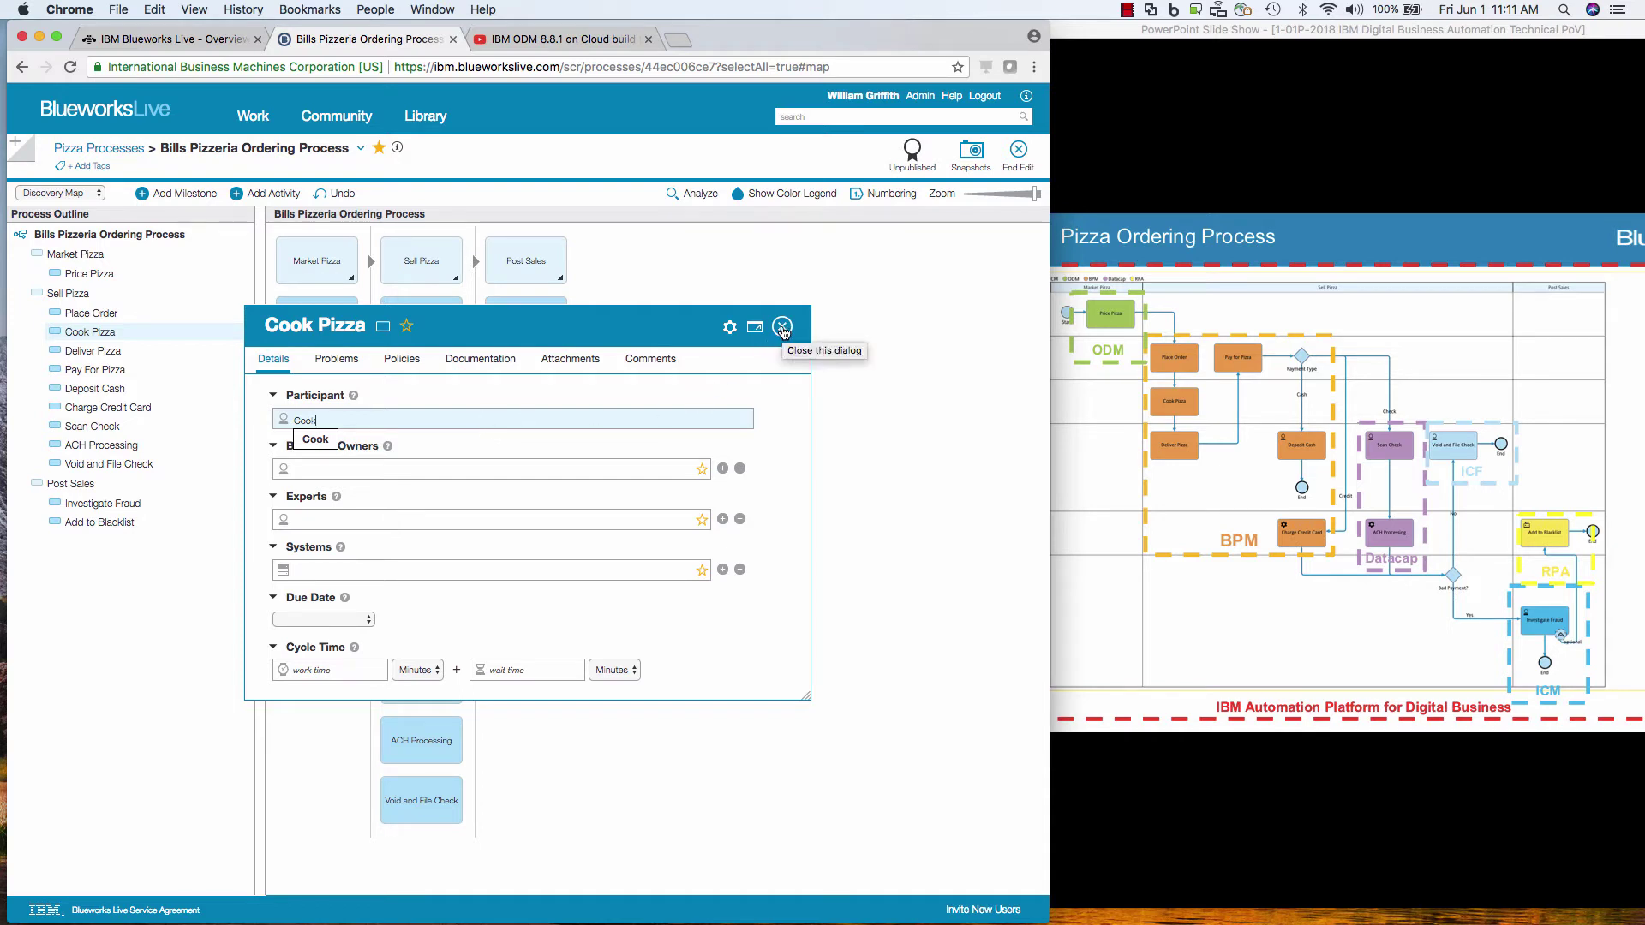
click(782, 329)
Step: Enter a participant for Deliver Pizza and set Add to Blacklist's participant to System
click(419, 429)
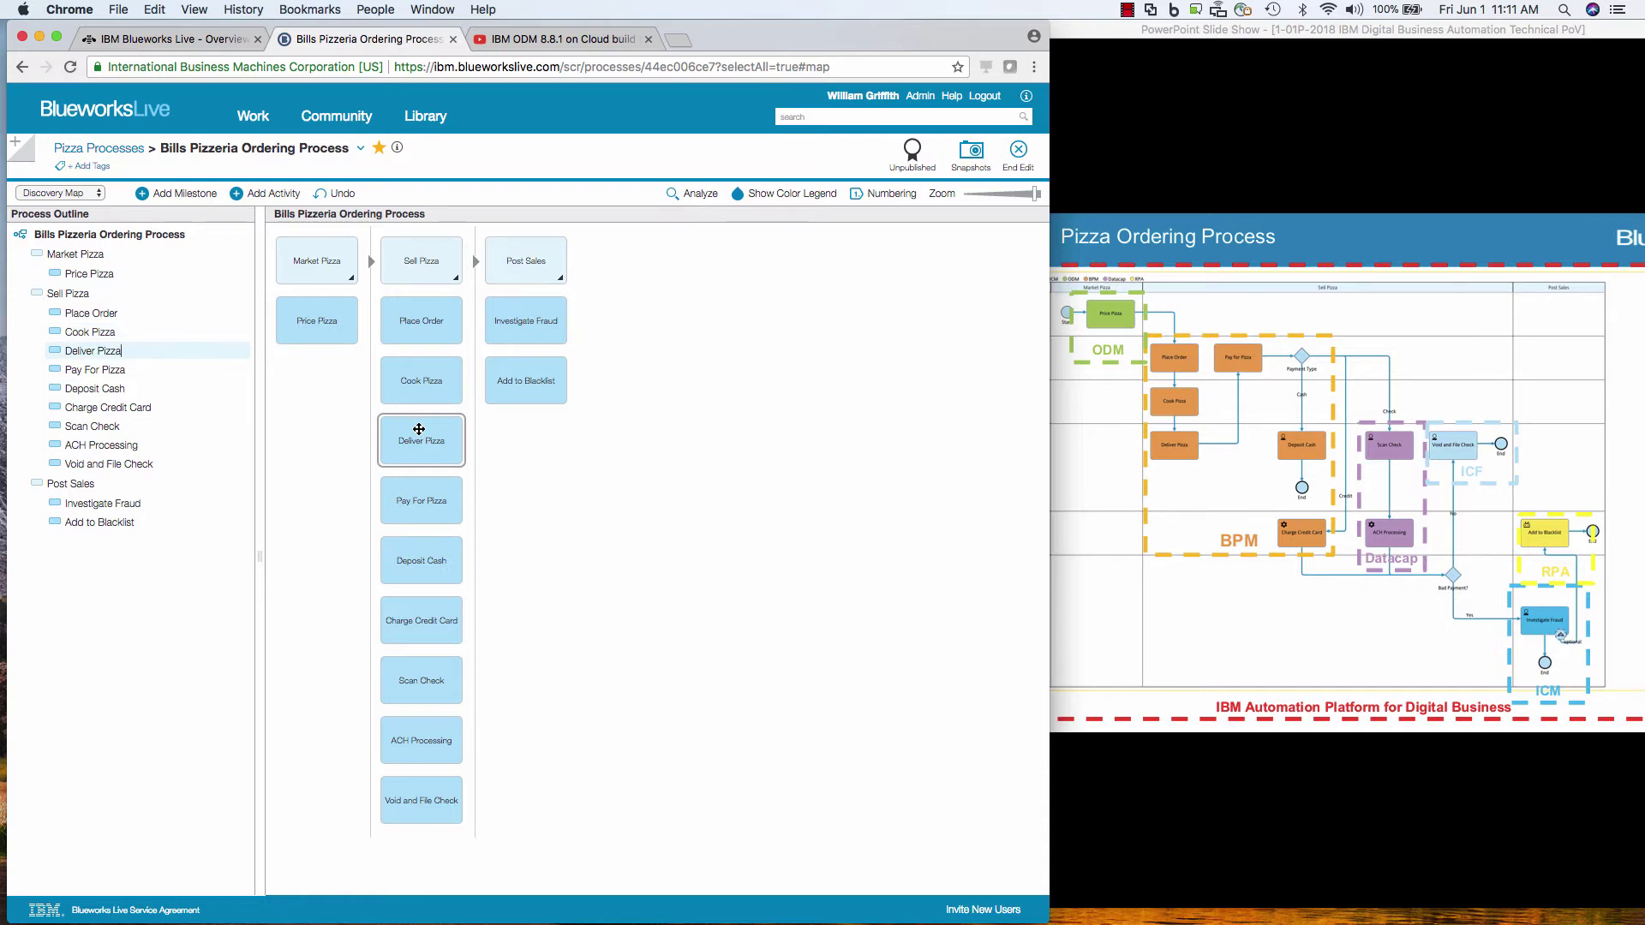
double_click(419, 428)
click(450, 421)
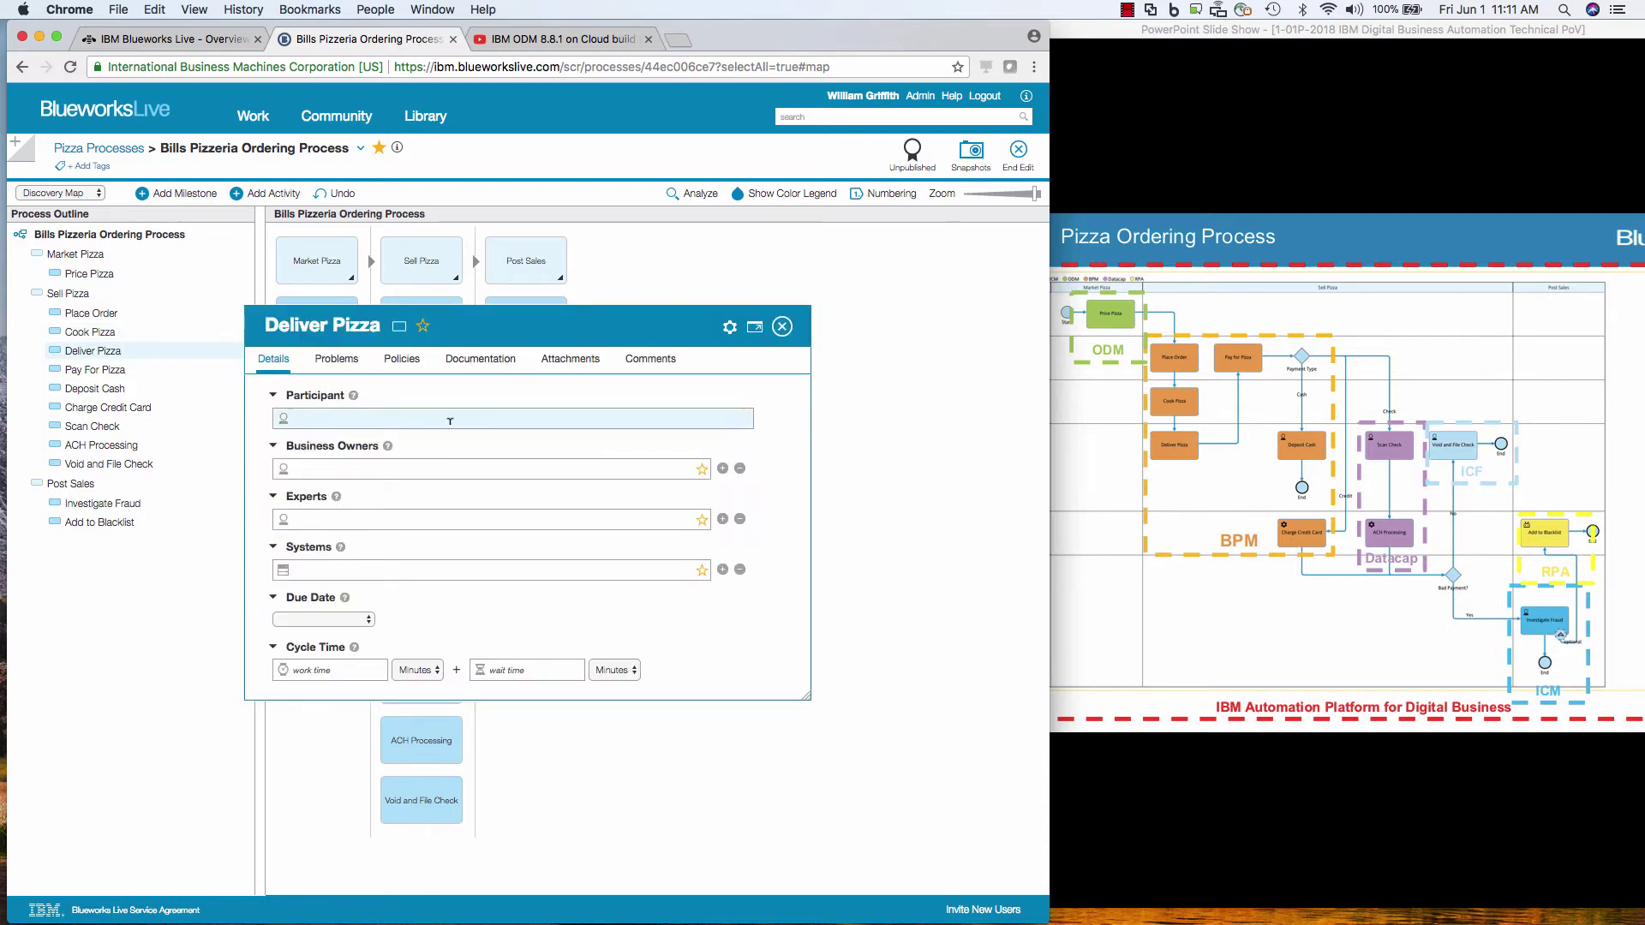
text(Deliver)
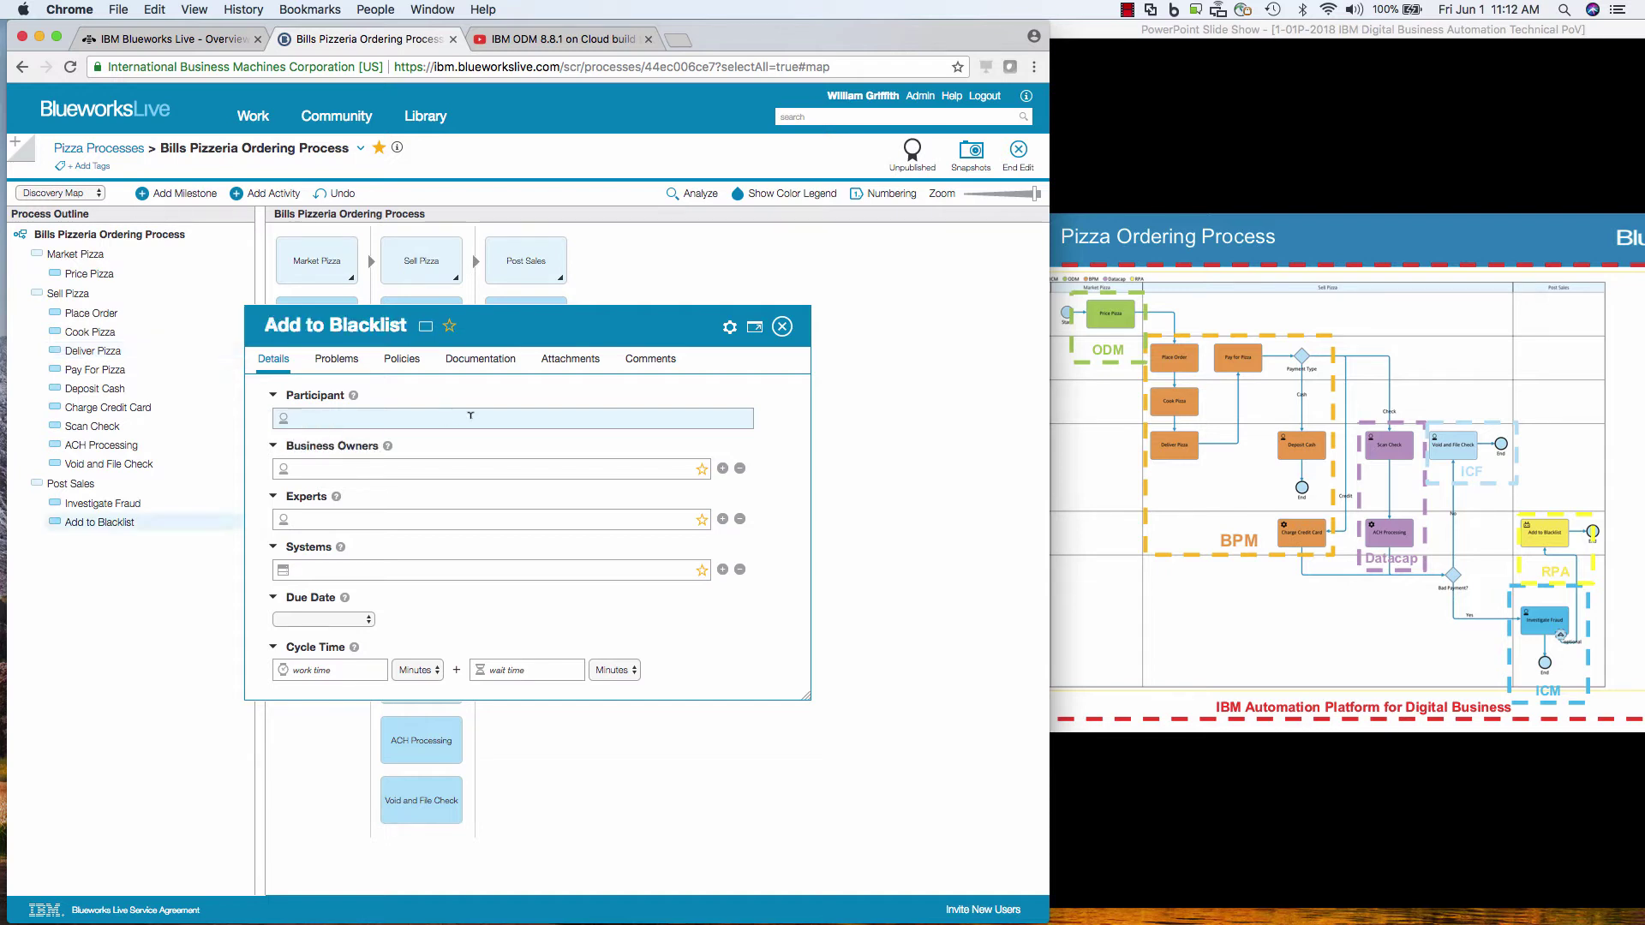
text(Sys)
click(321, 440)
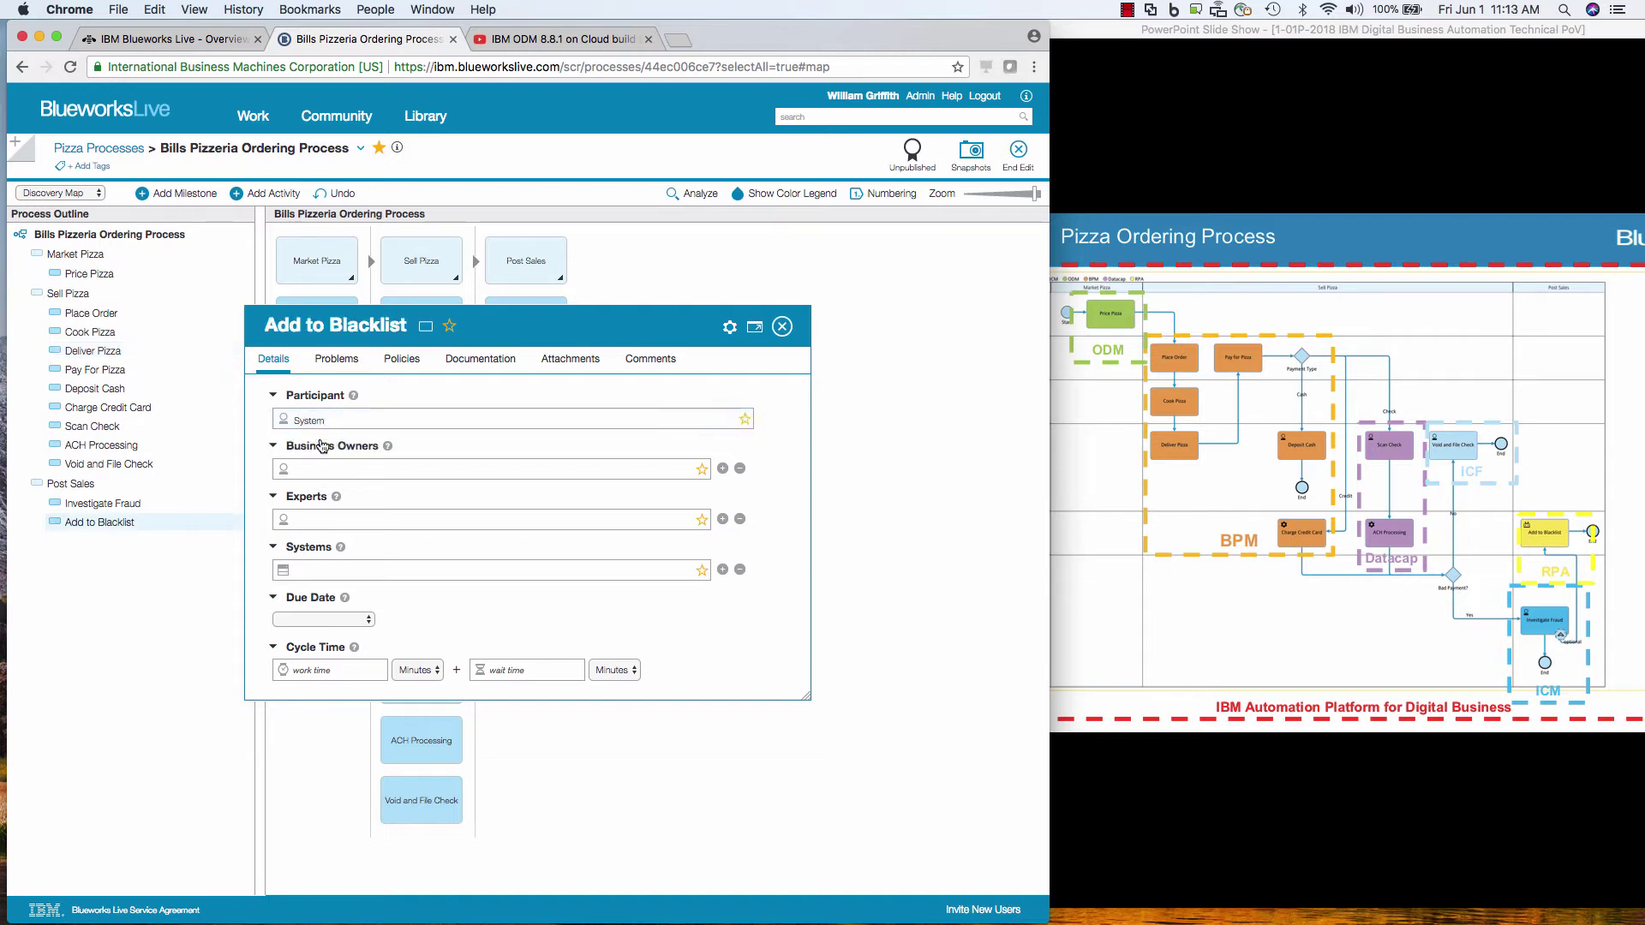
click(783, 327)
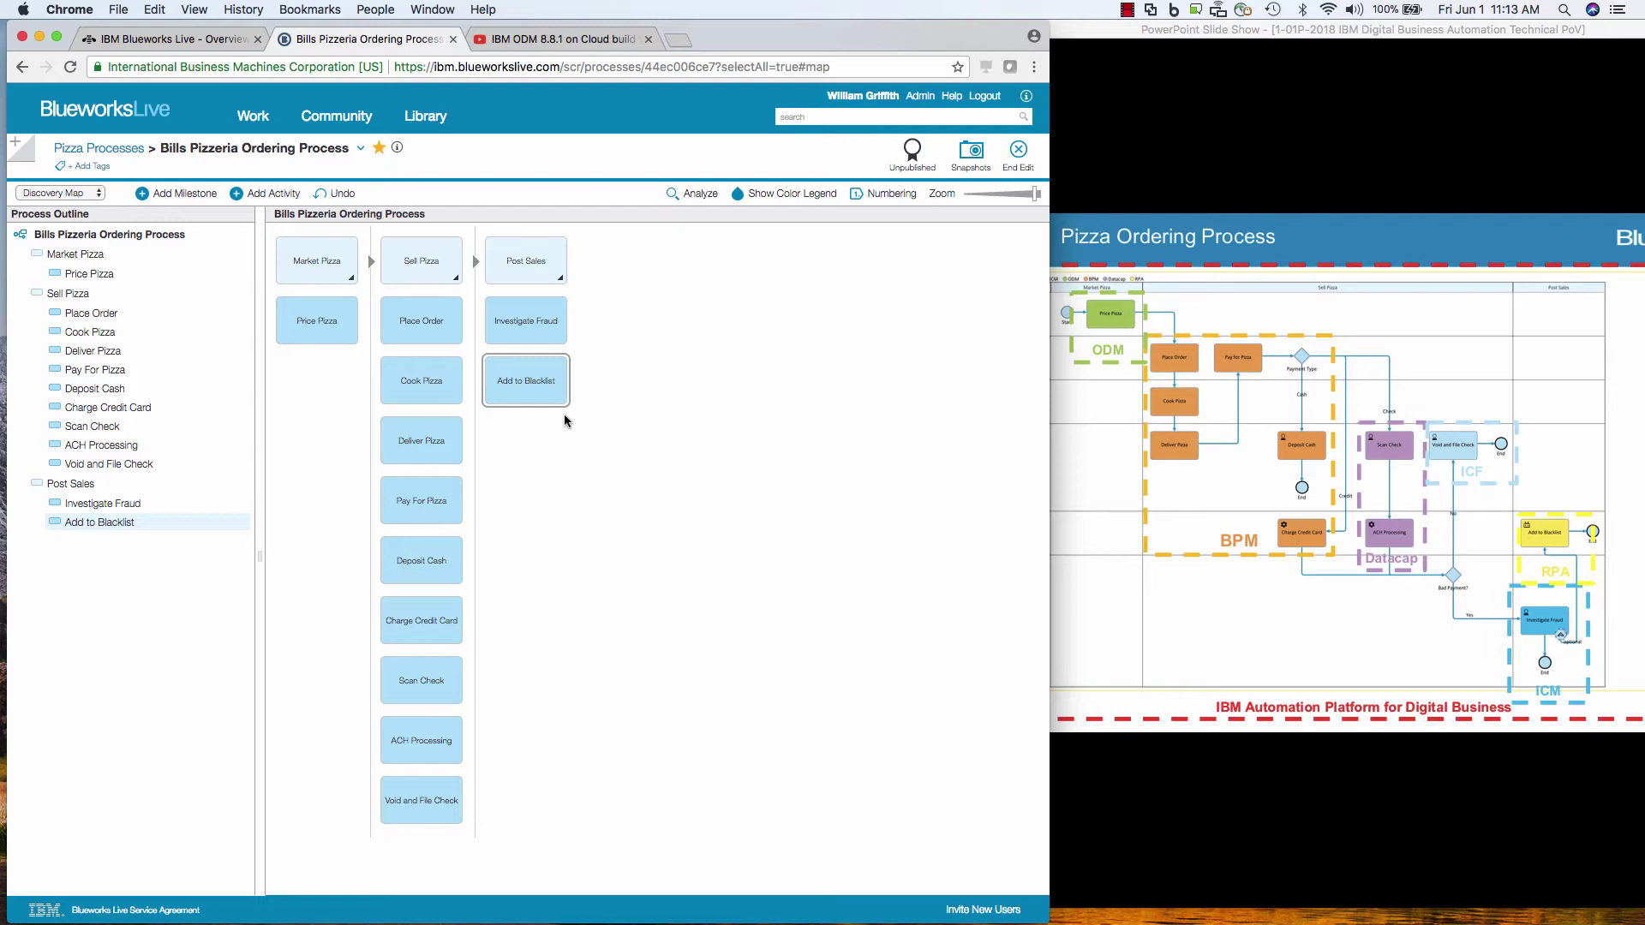
right_click(451, 396)
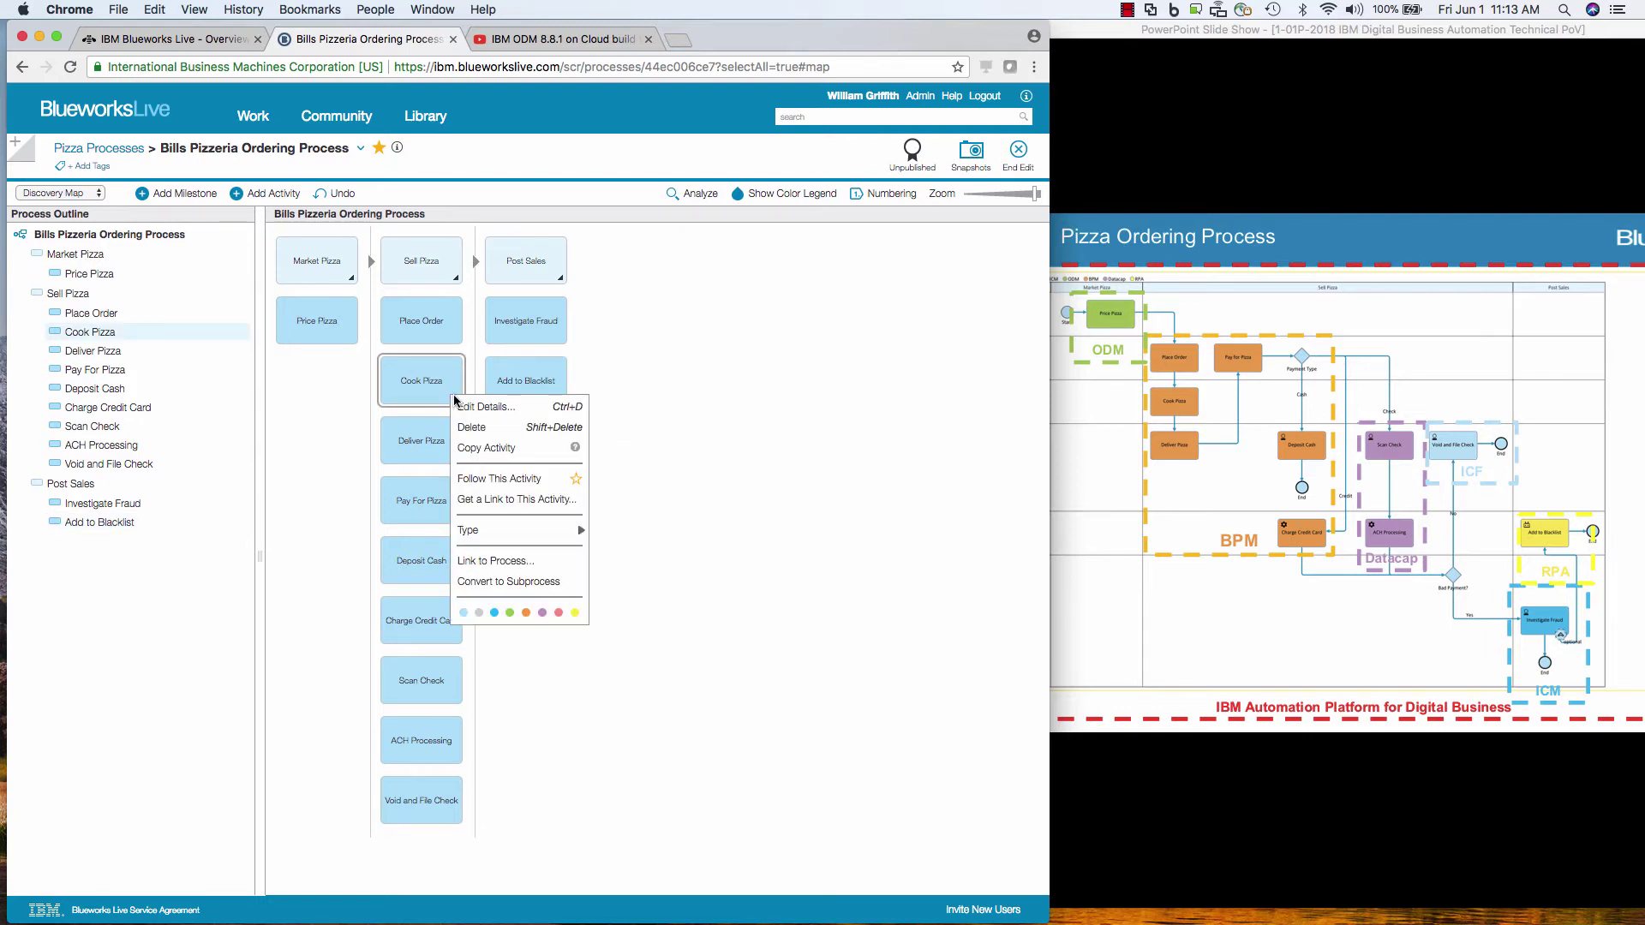
click(462, 408)
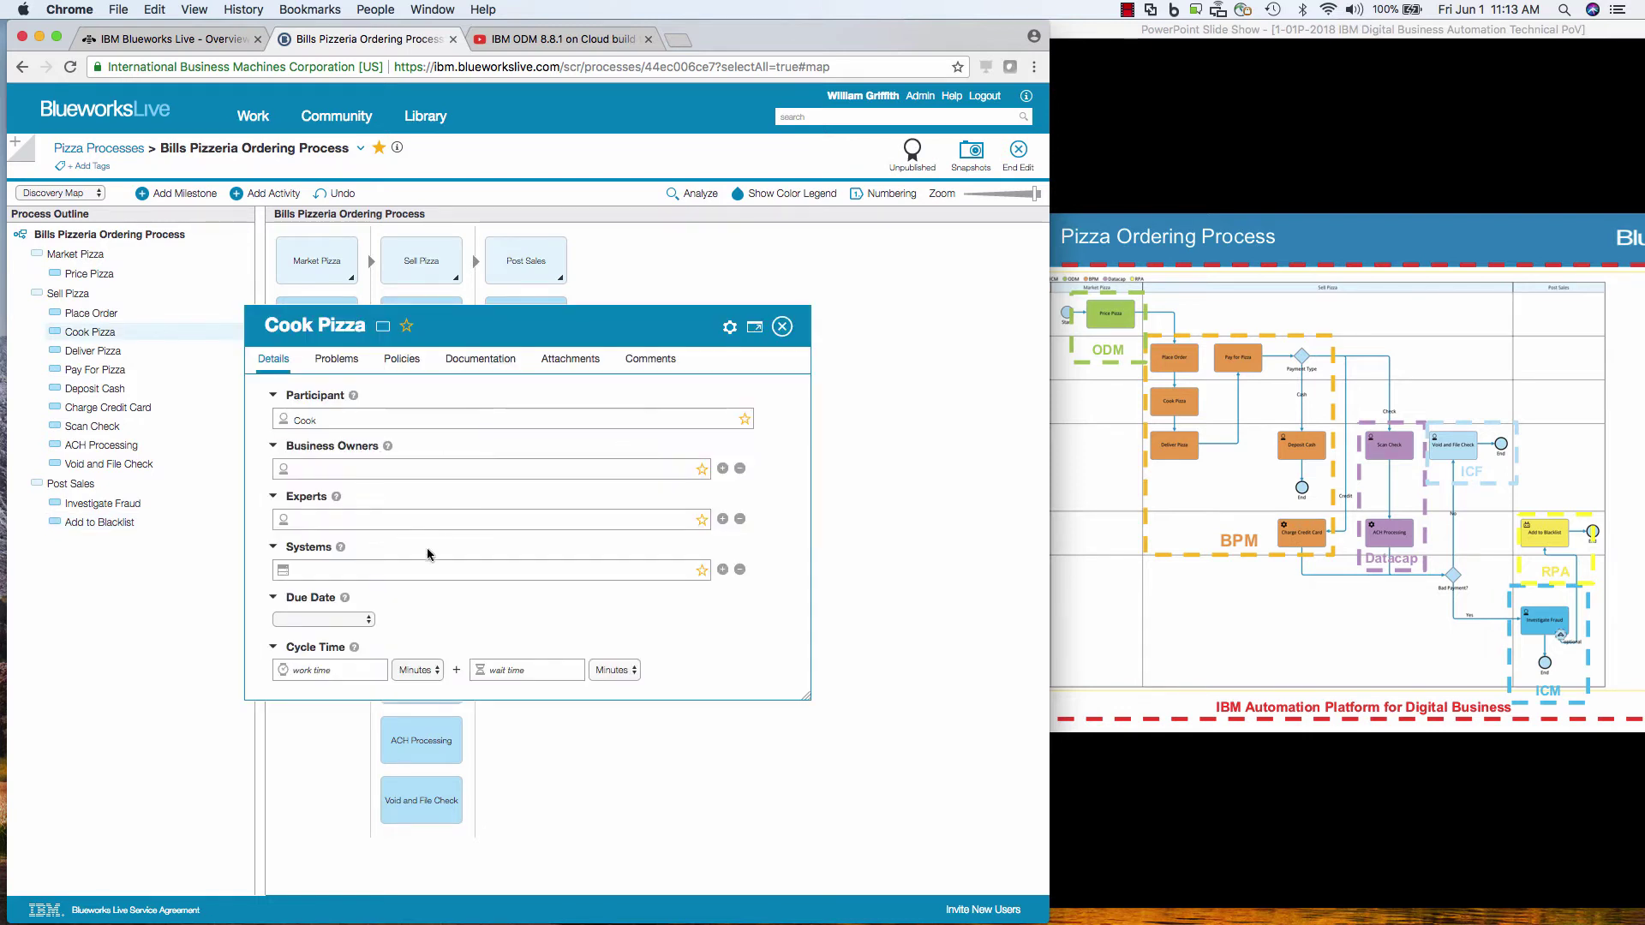
scroll(356, 463, down, 4)
click(350, 498)
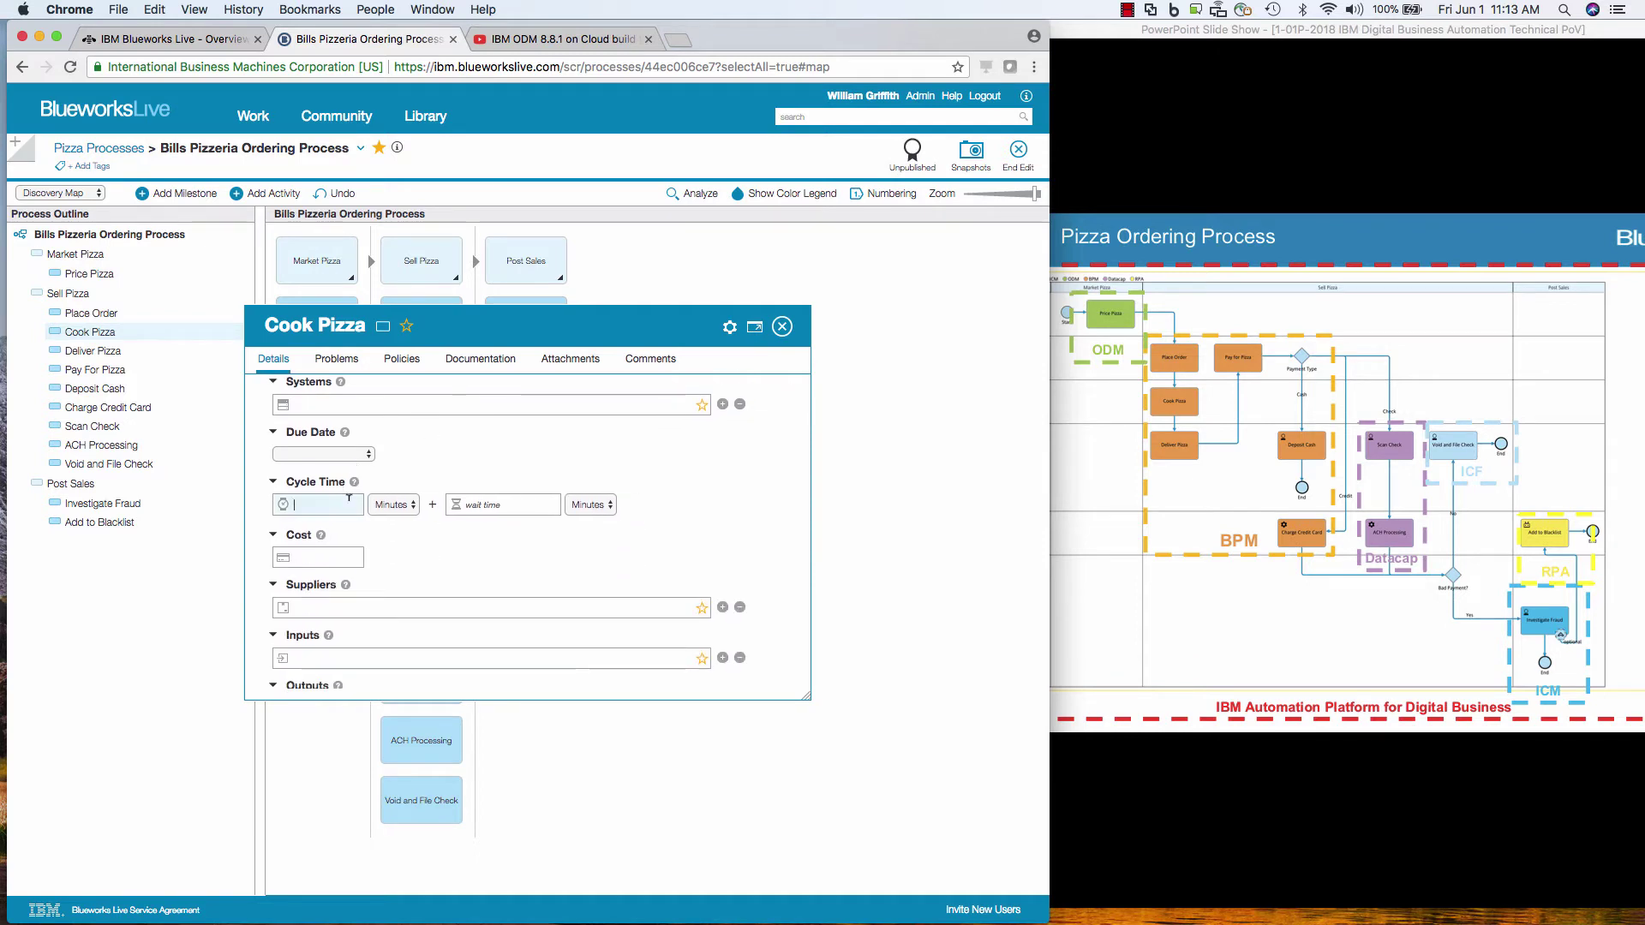
click(335, 559)
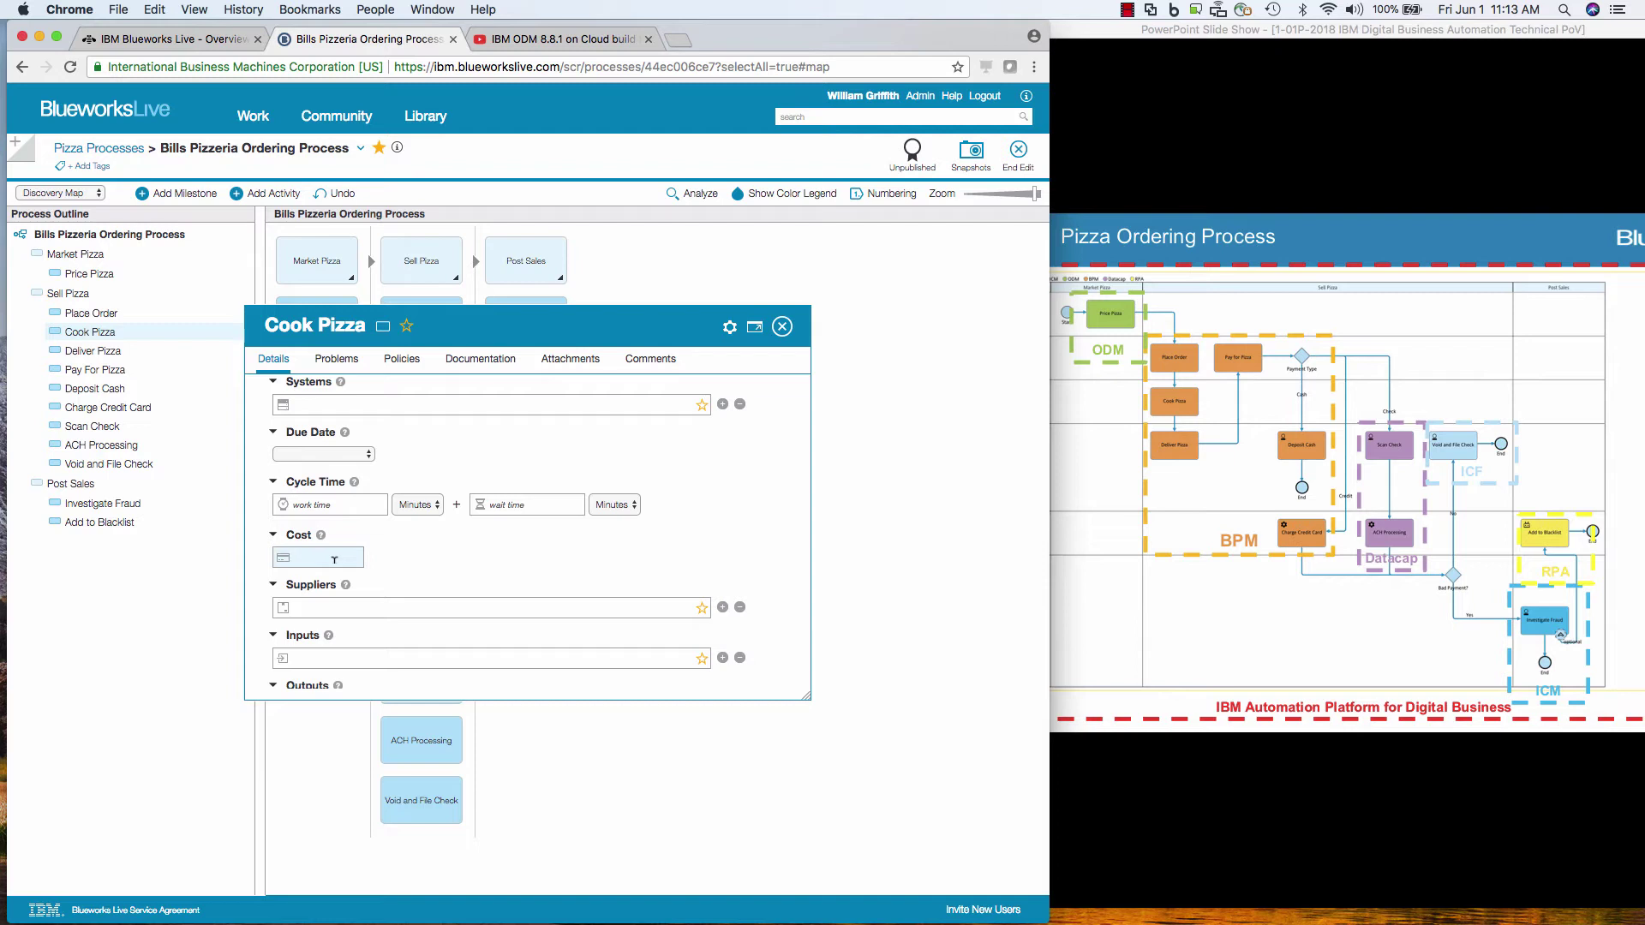
click(334, 559)
Step: Switch Bills Pizzeria Ordering Process to the Process Diagram view and create the swimlane diagram
click(782, 326)
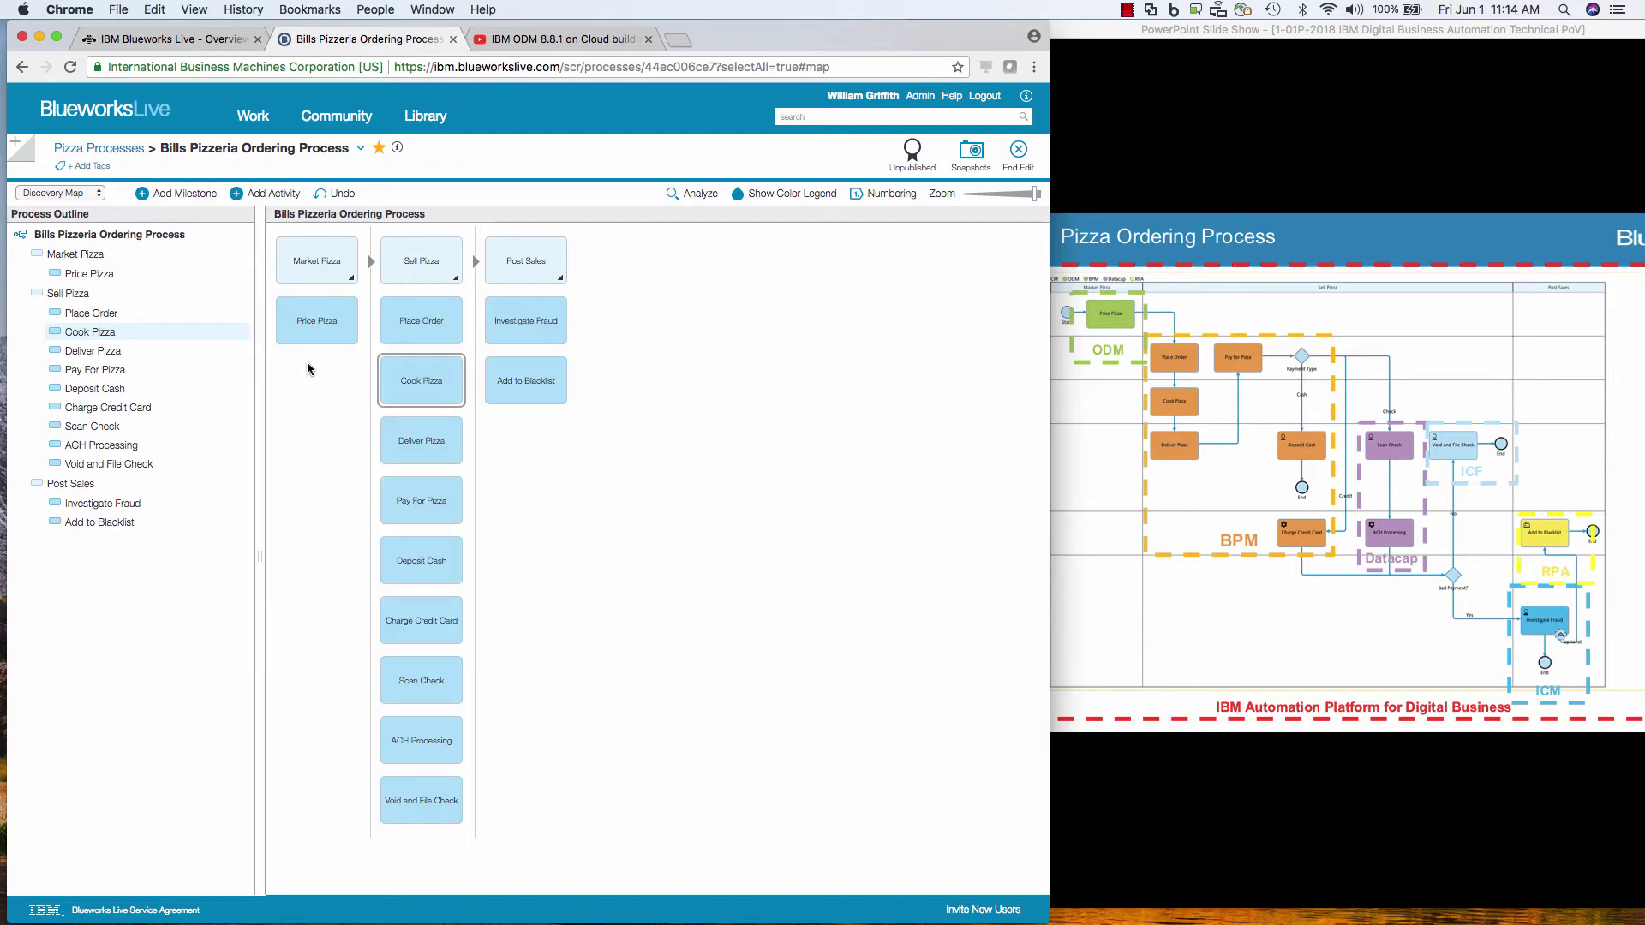
click(94, 193)
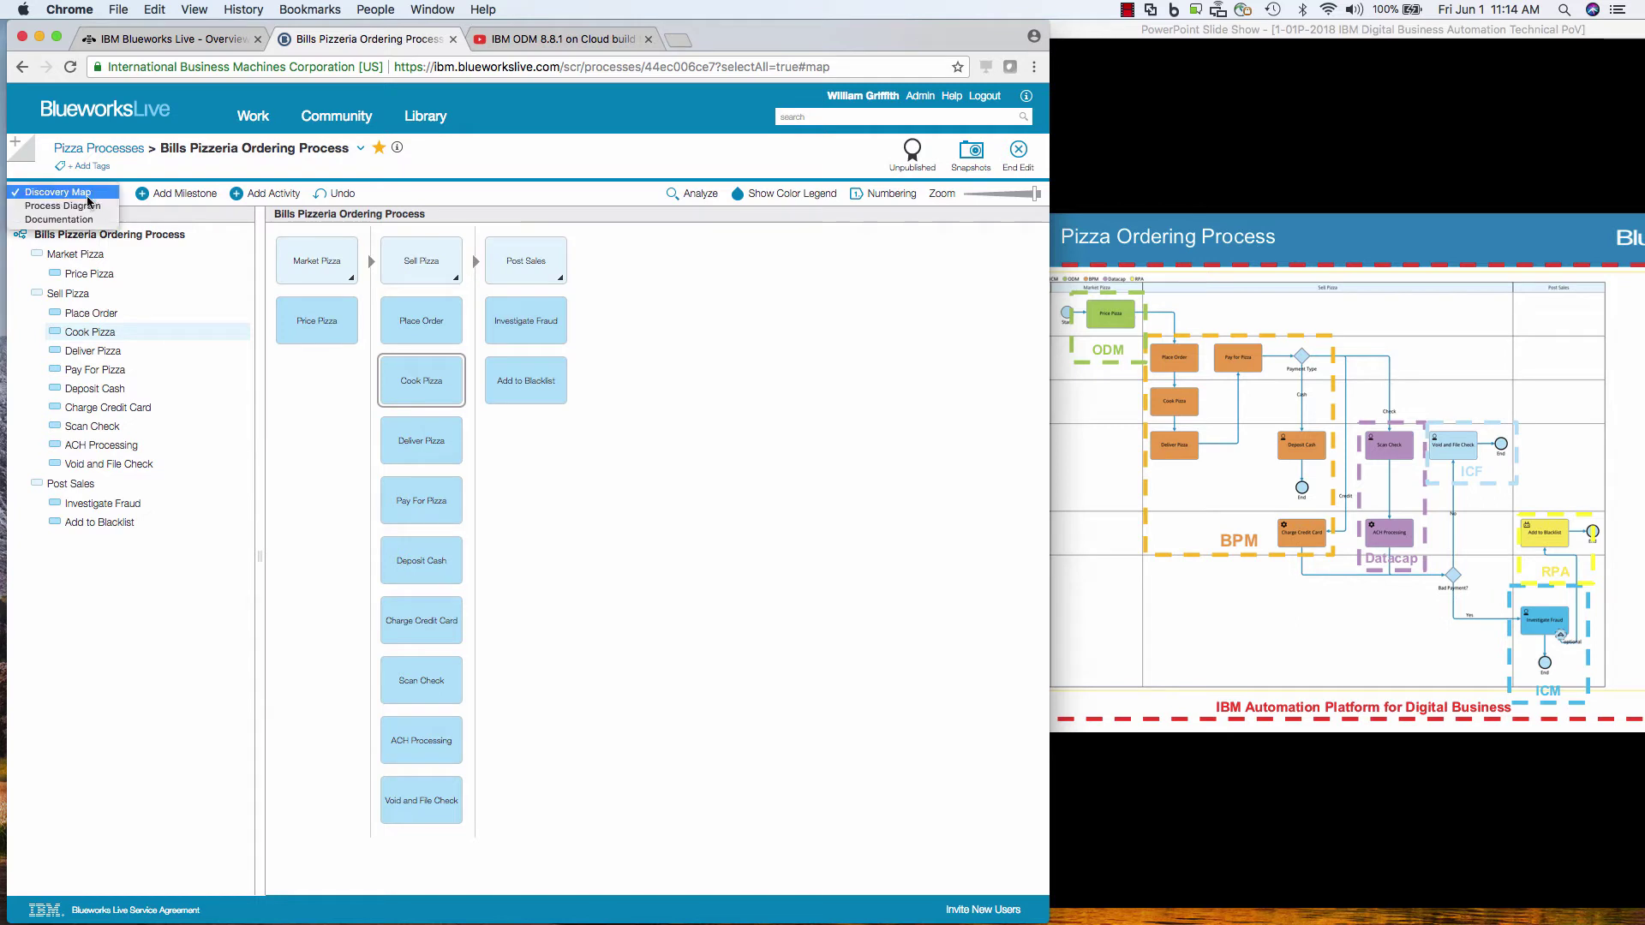
click(75, 208)
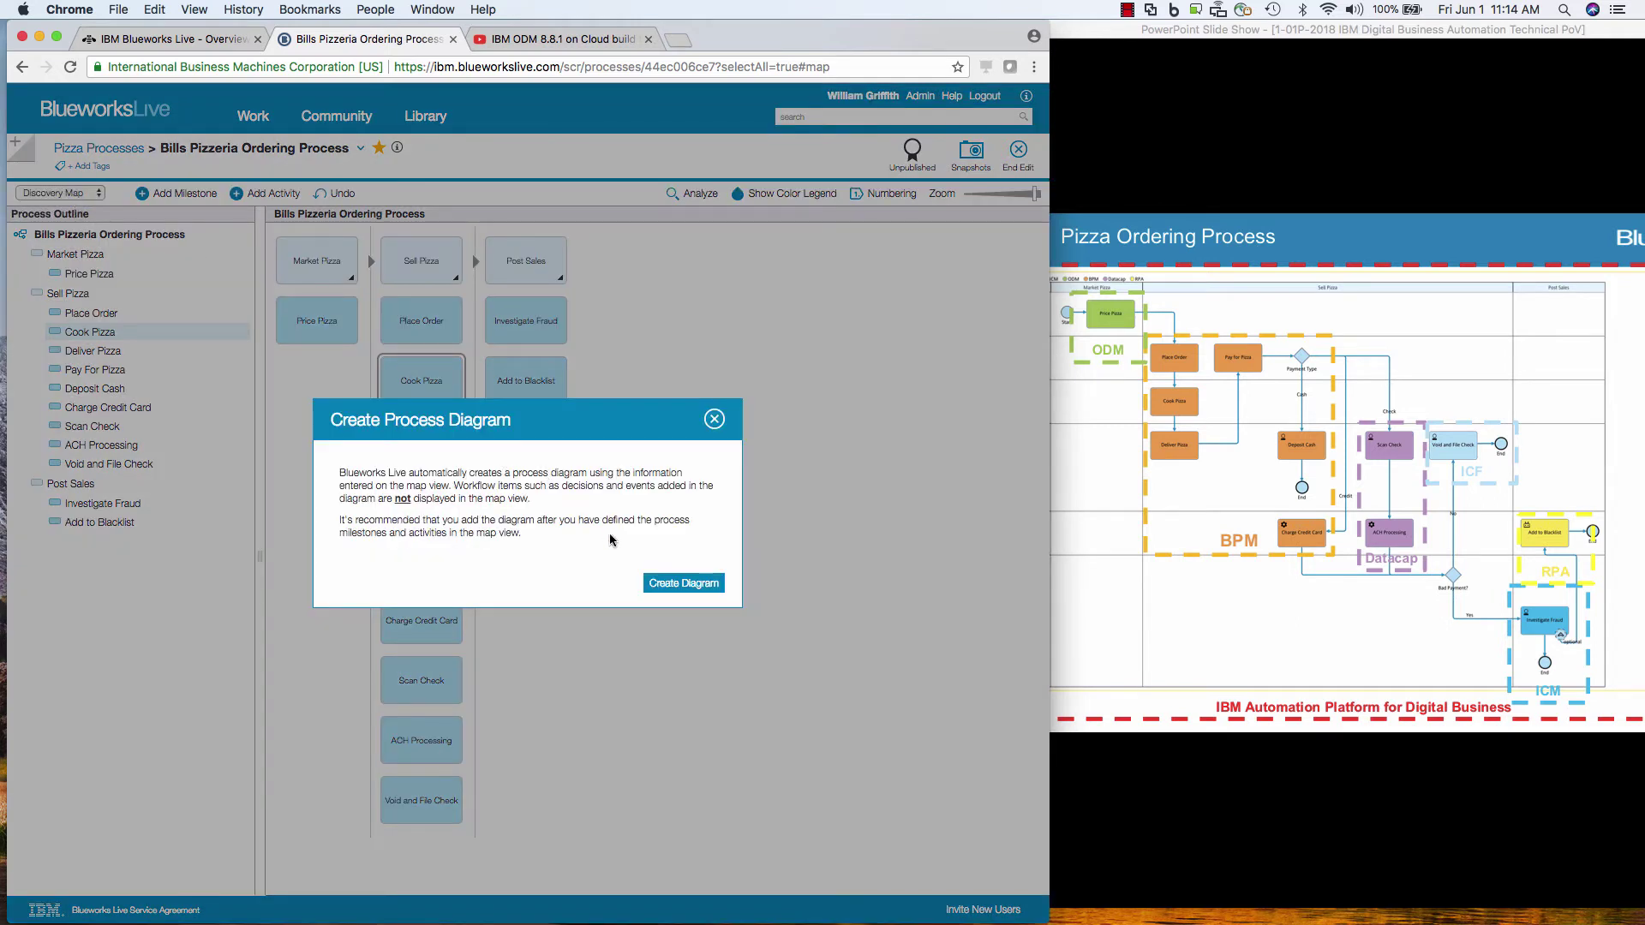
click(680, 585)
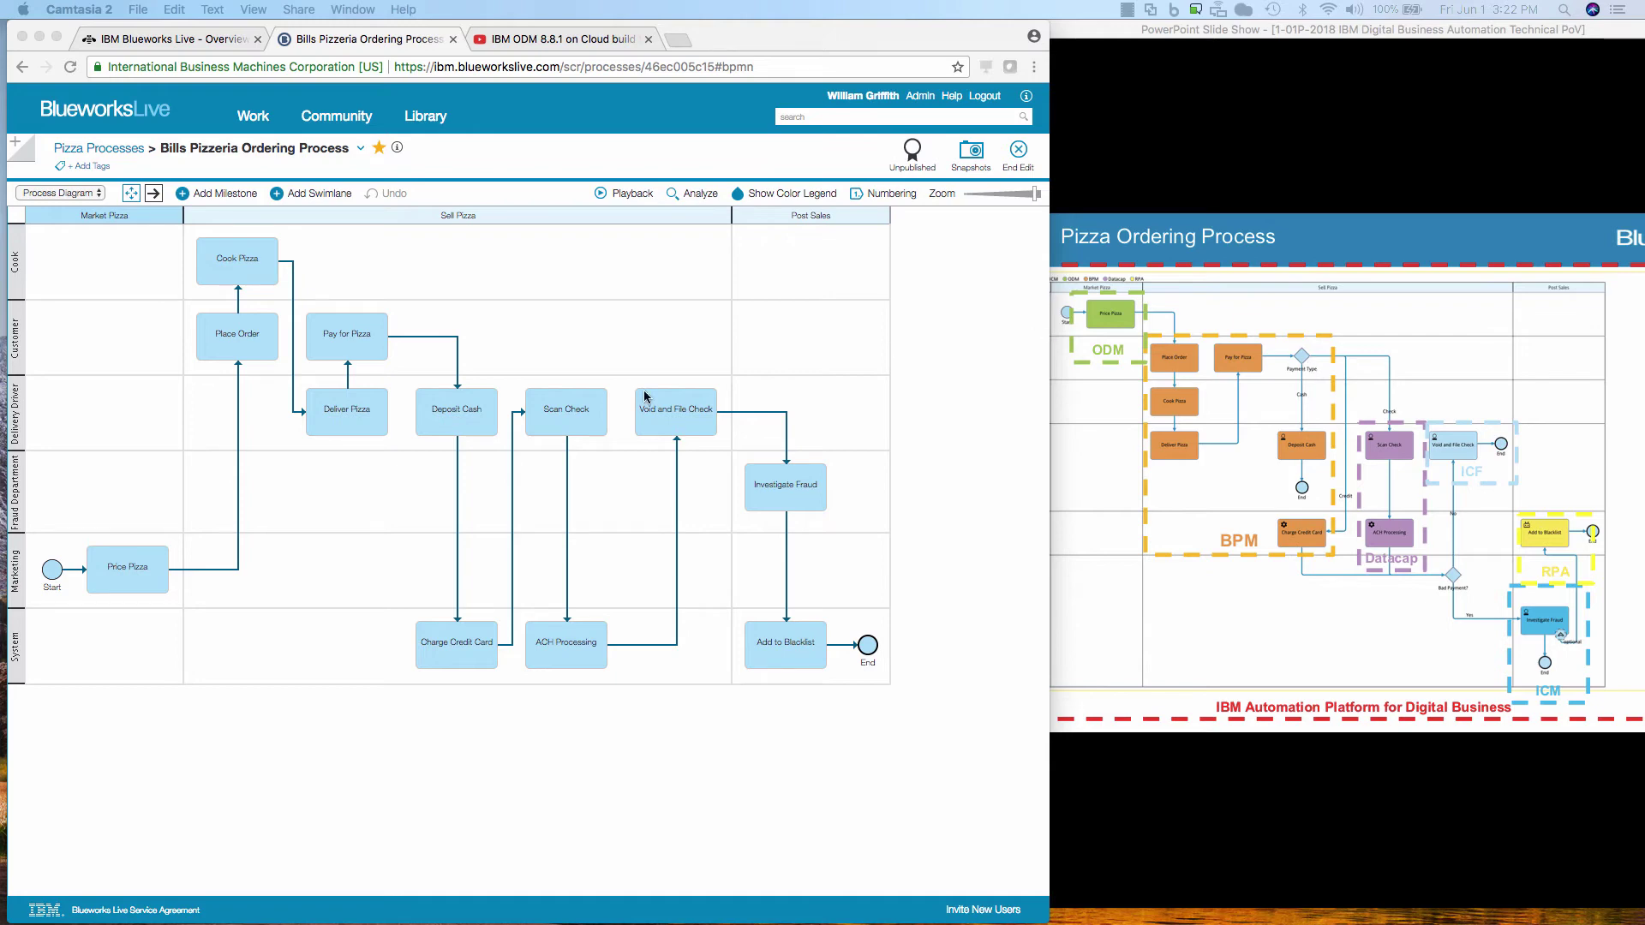
click(418, 337)
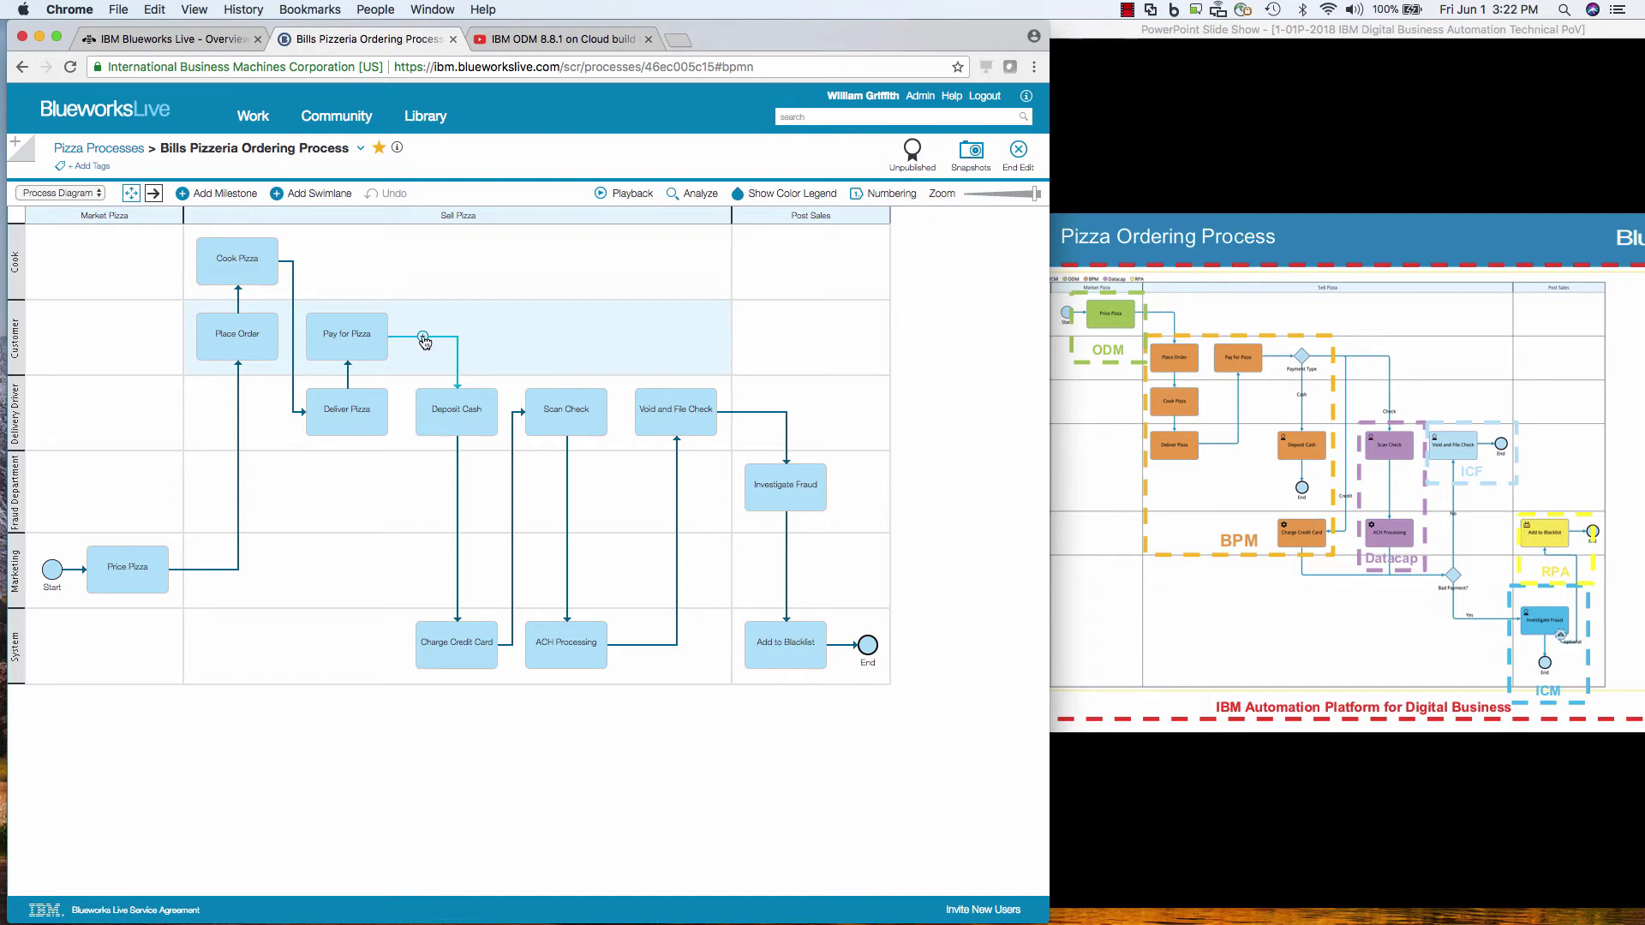
Step: Insert a 'Payment Type' gateway after Pay for Pizza with Cash and Credit branches, Credit routed to Charge Credit Card
click(424, 338)
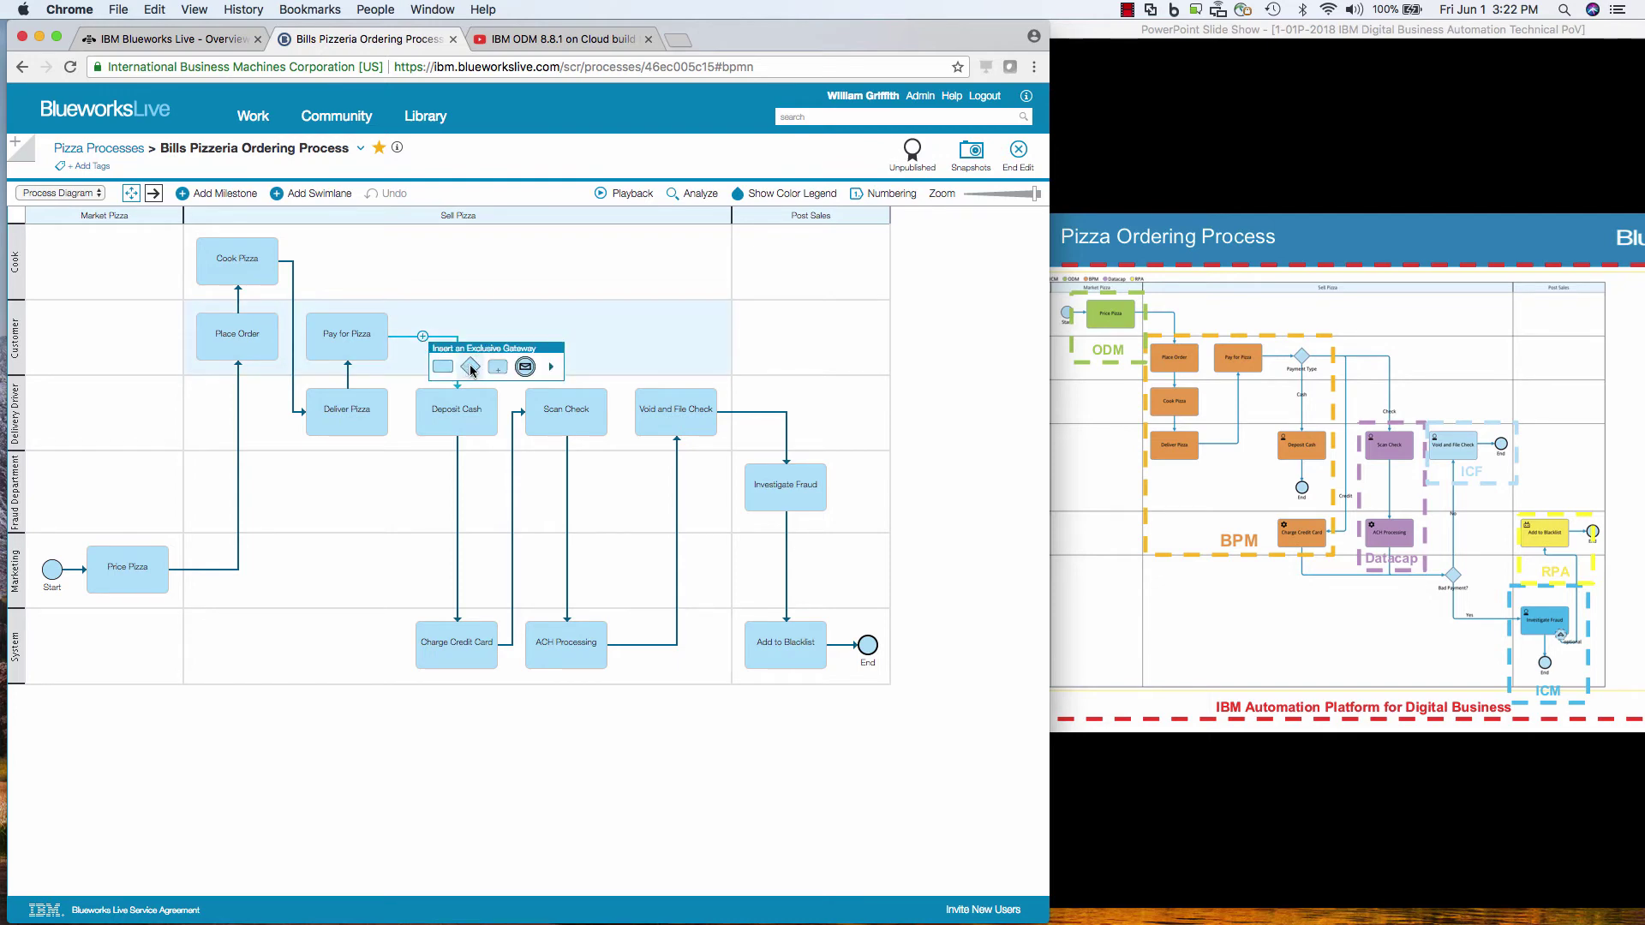
click(470, 366)
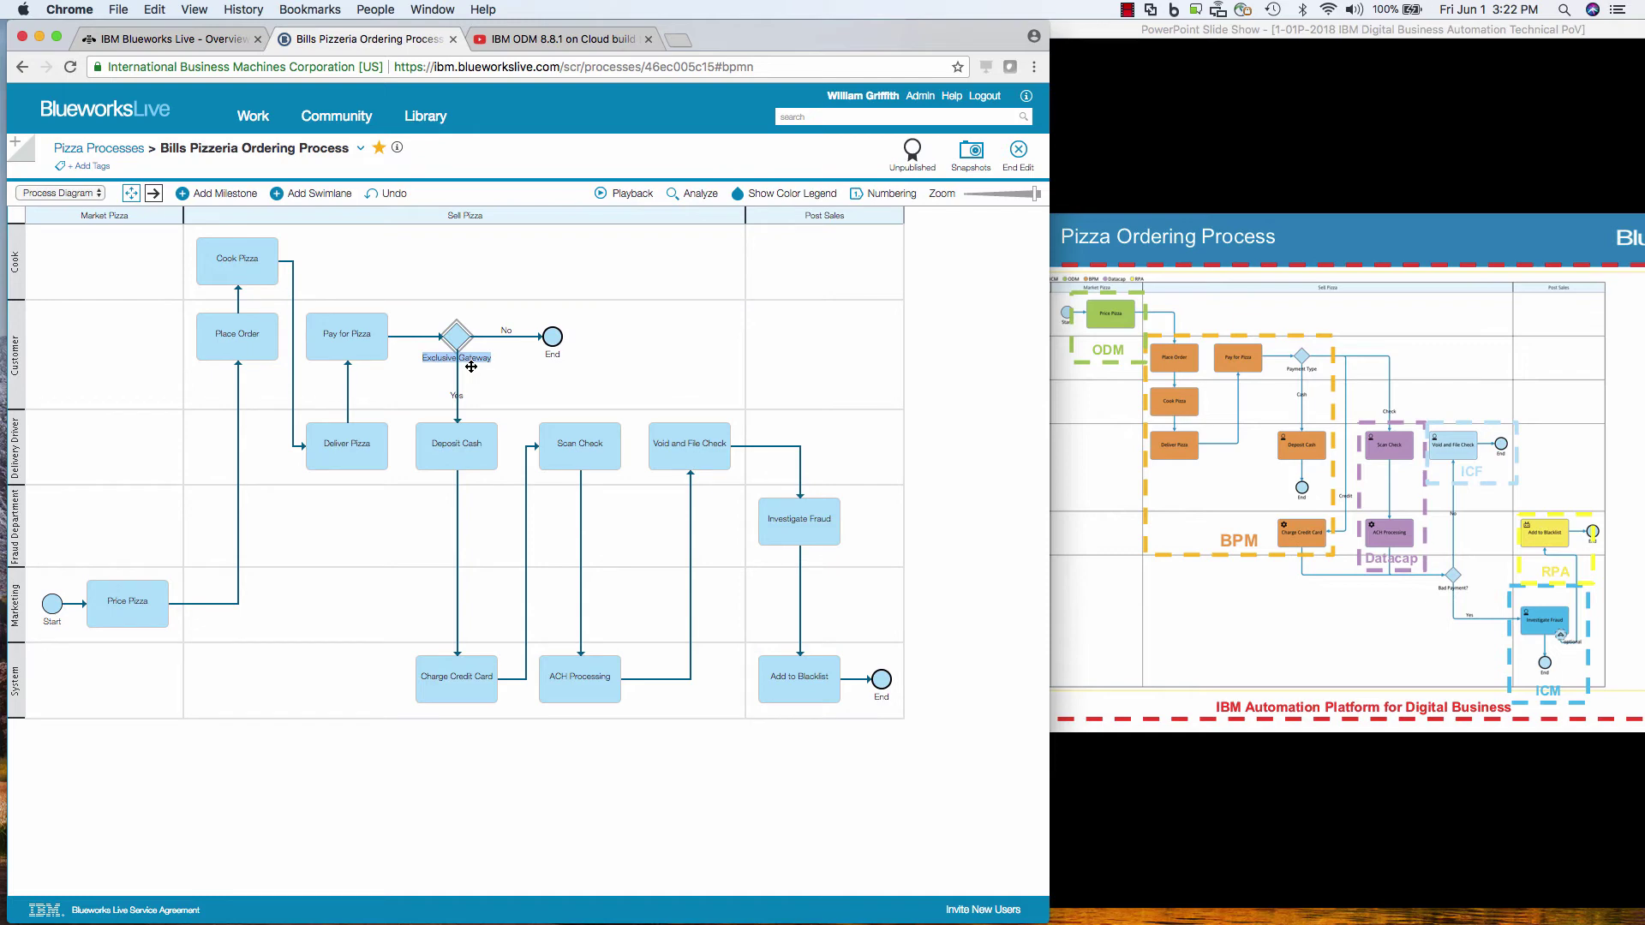
text(Payment Type)
click(457, 394)
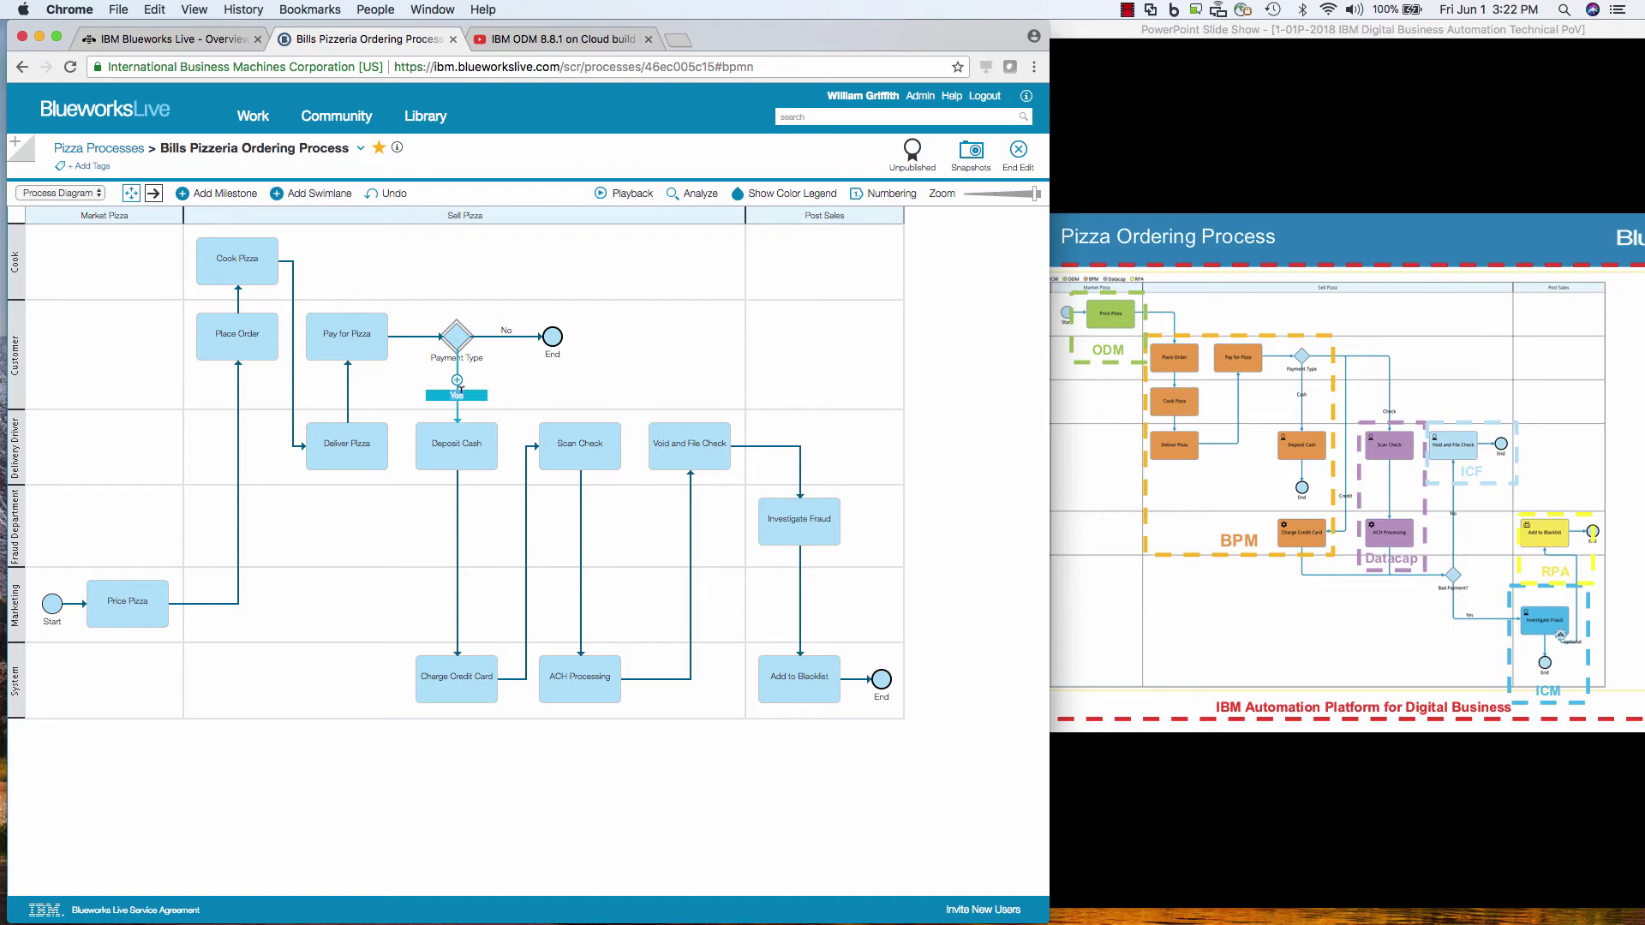
text(Cash)
click(499, 332)
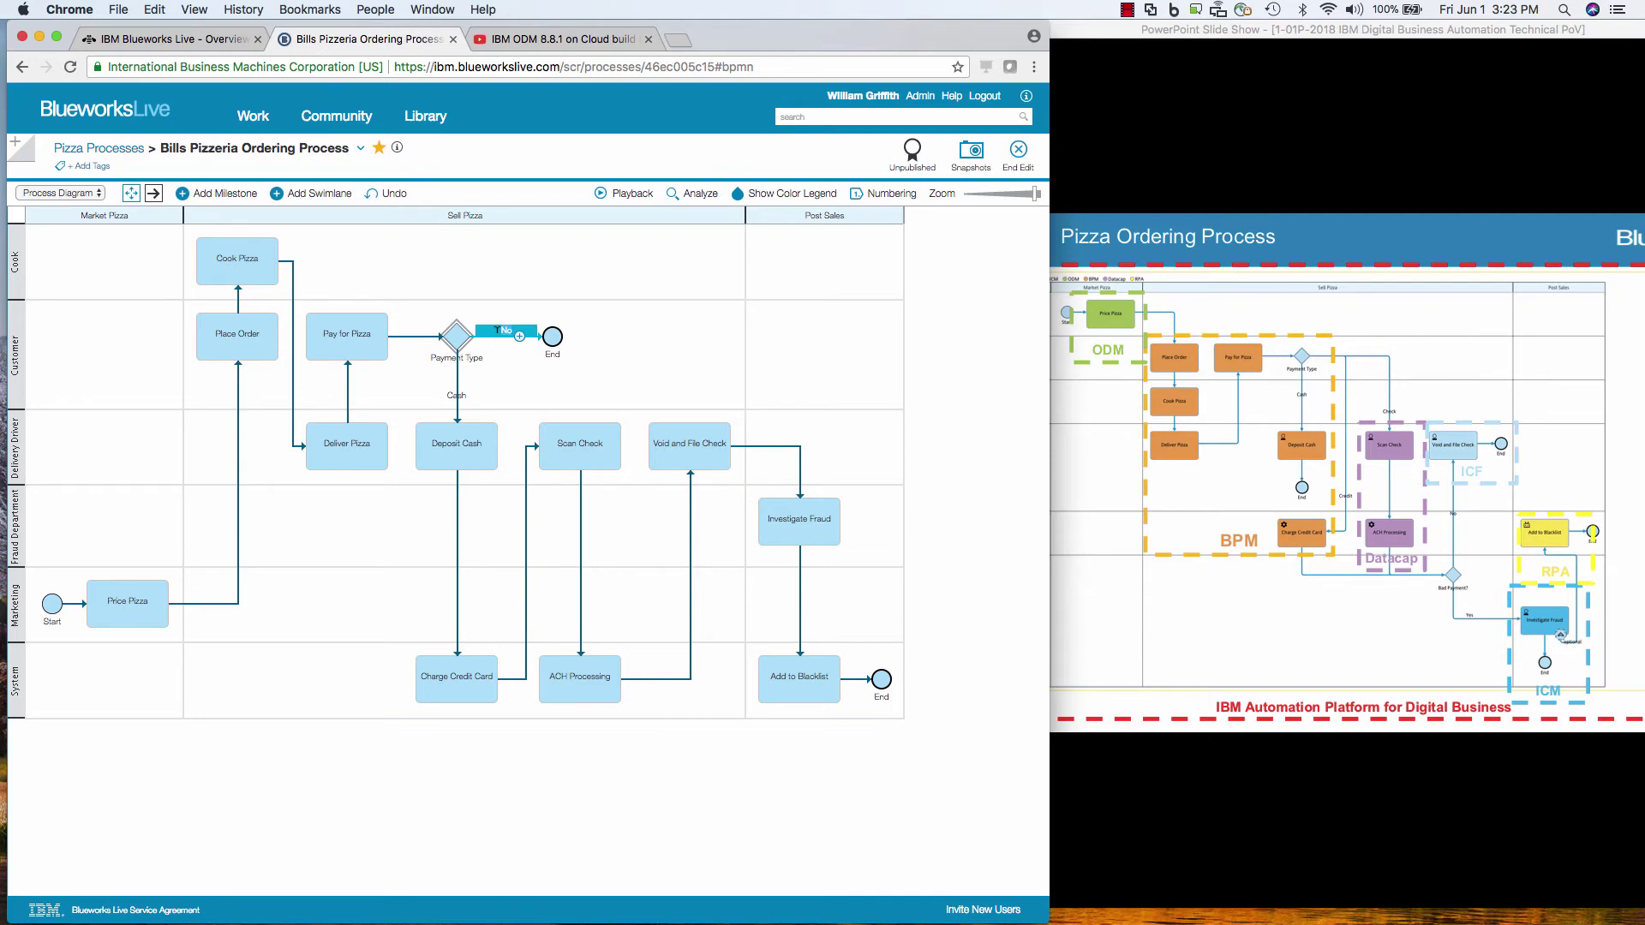
text(Credit)
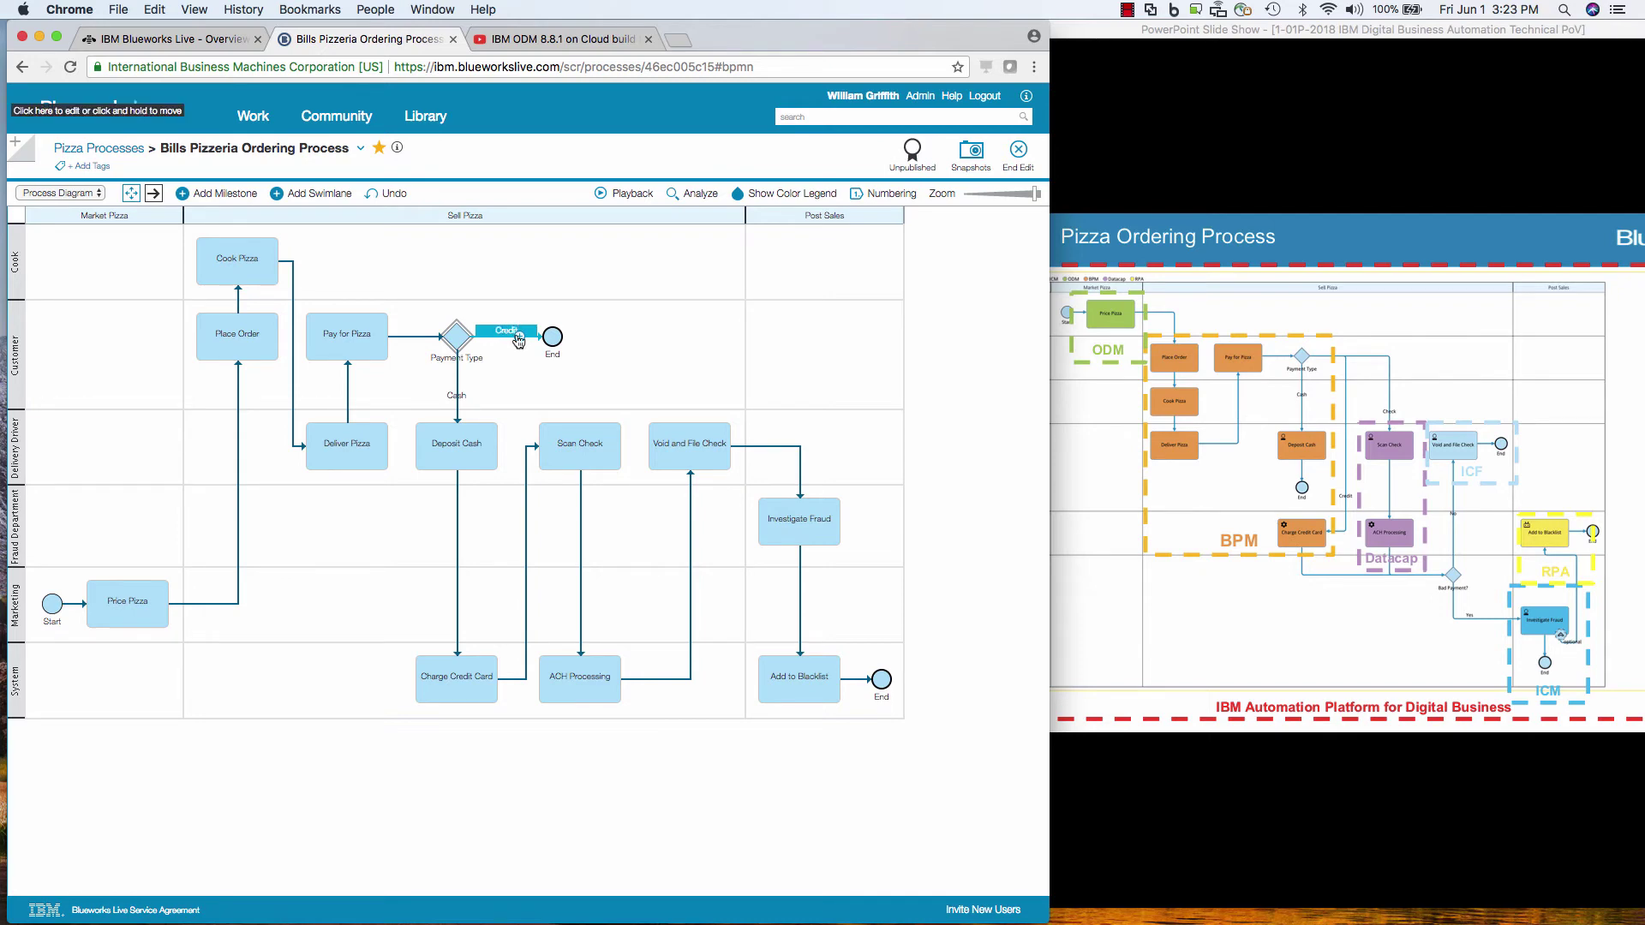
key(Return)
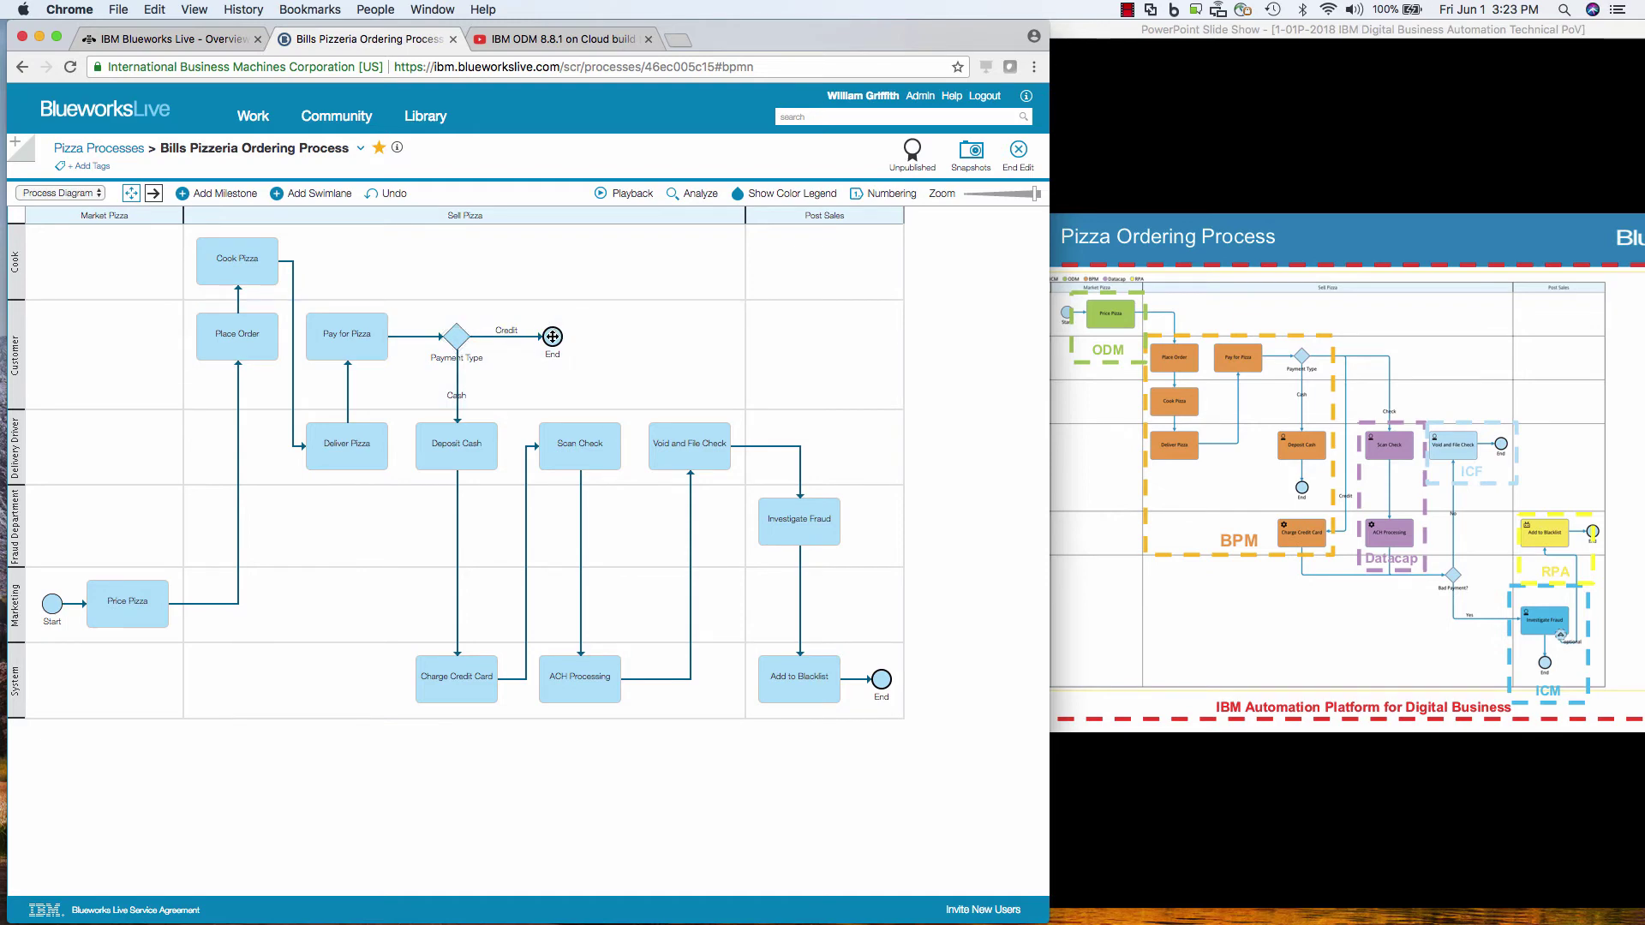
drag(552, 335, 477, 671)
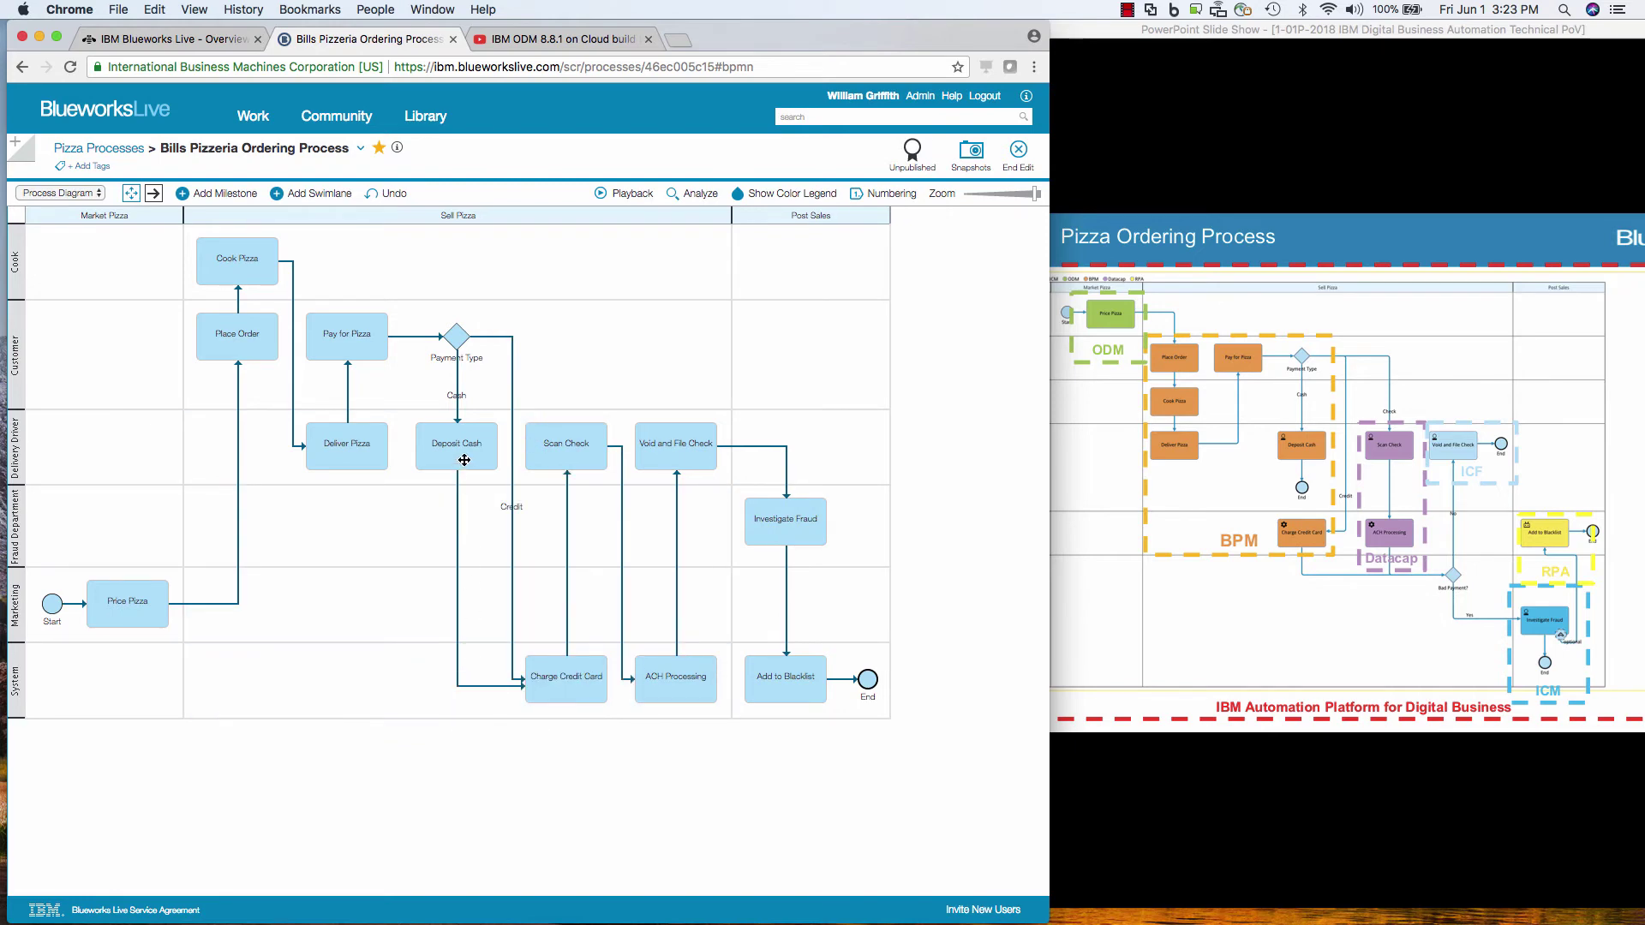
Step: End Deposit Cash with an End event in the Delivery Driver lane and delete the extra flow
click(457, 526)
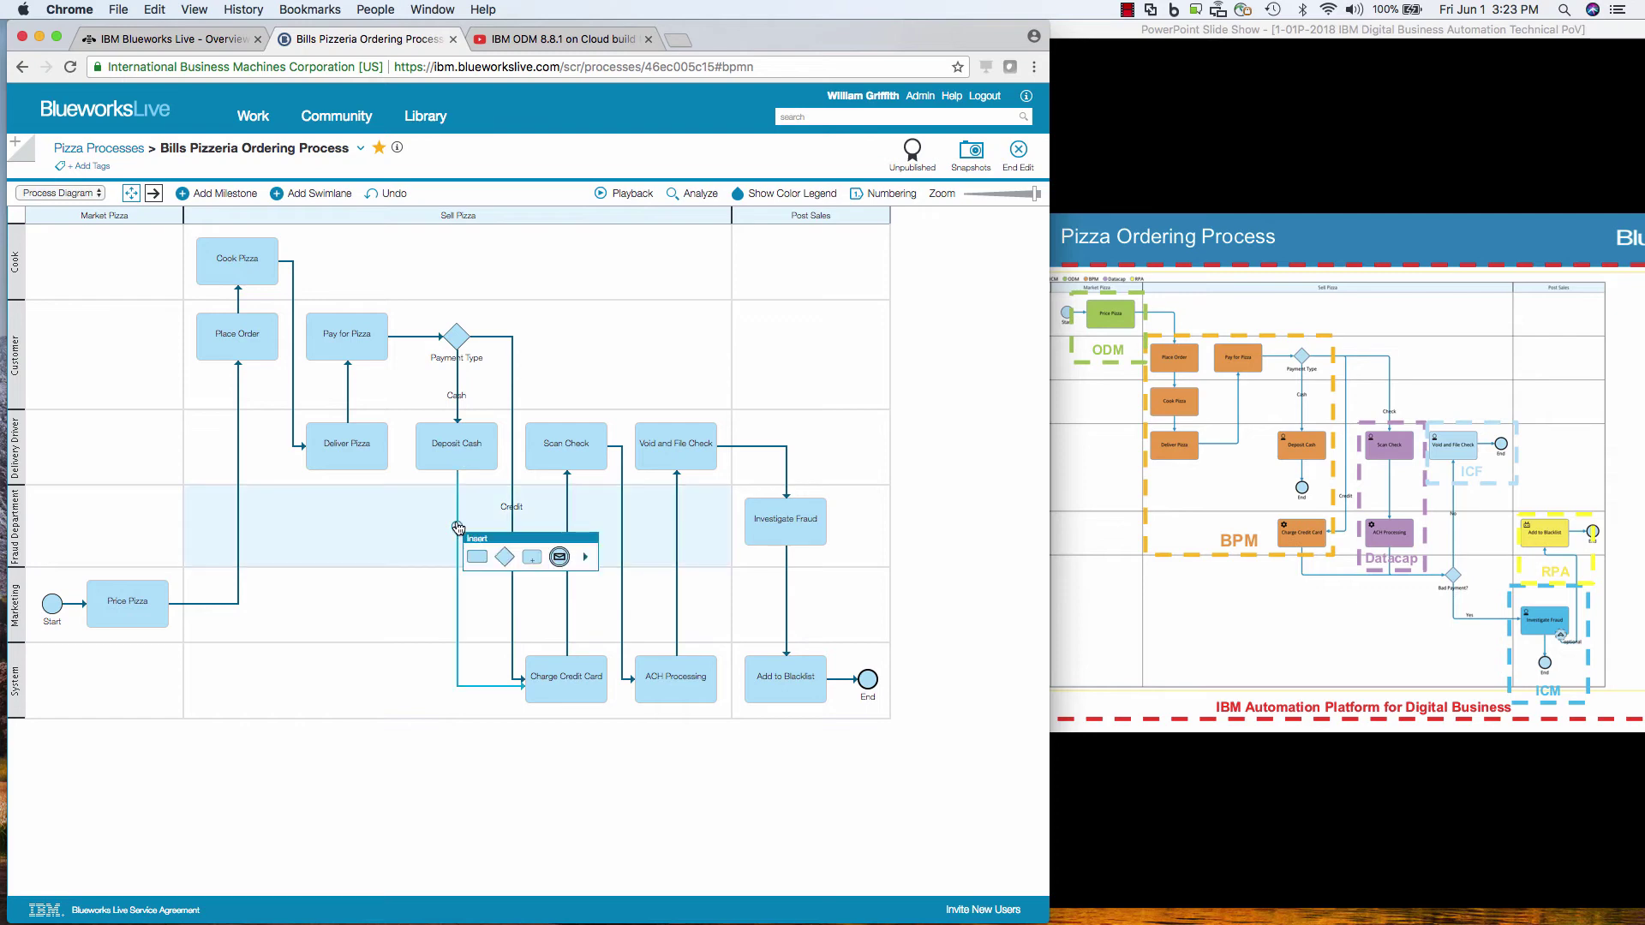
click(586, 557)
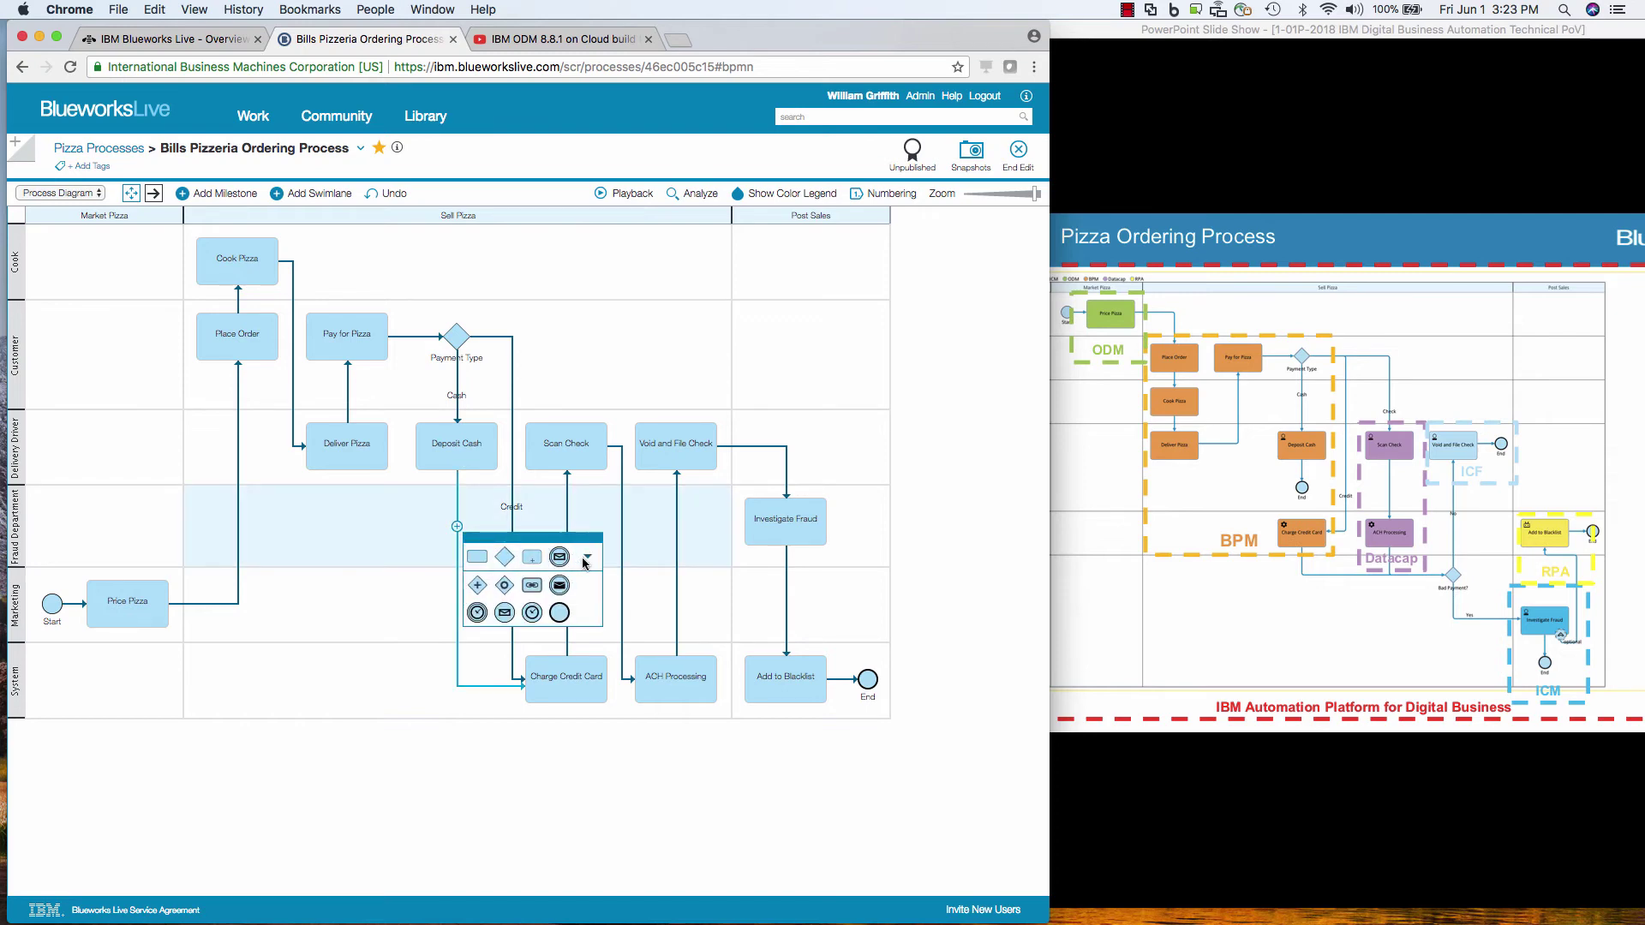
click(564, 616)
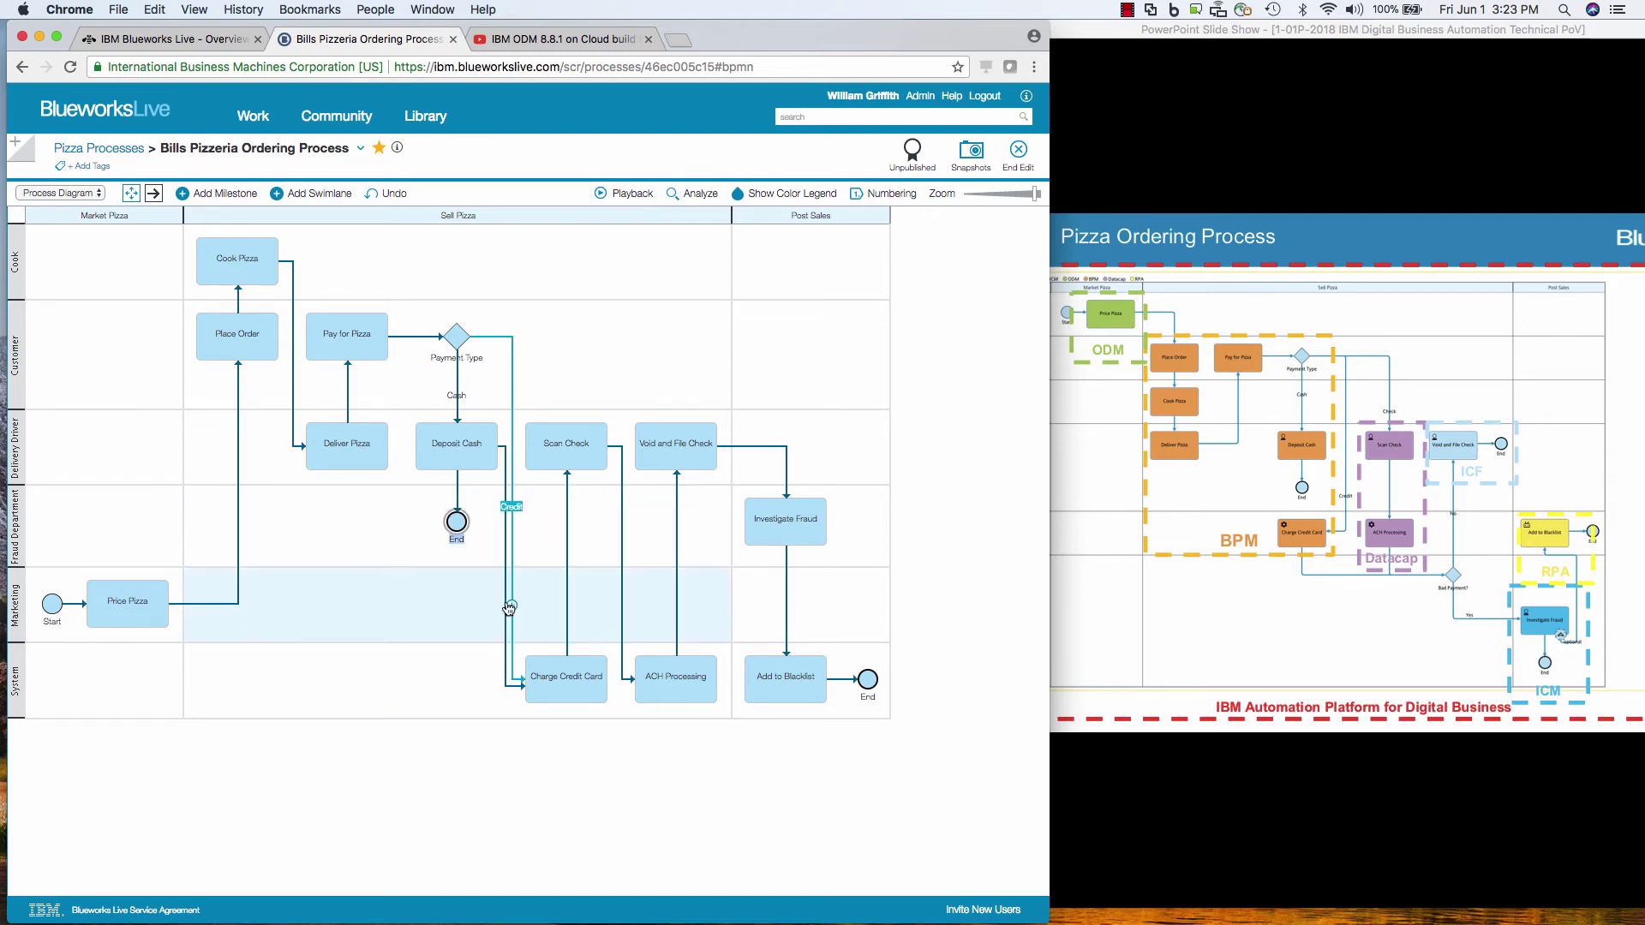
click(507, 589)
click(522, 613)
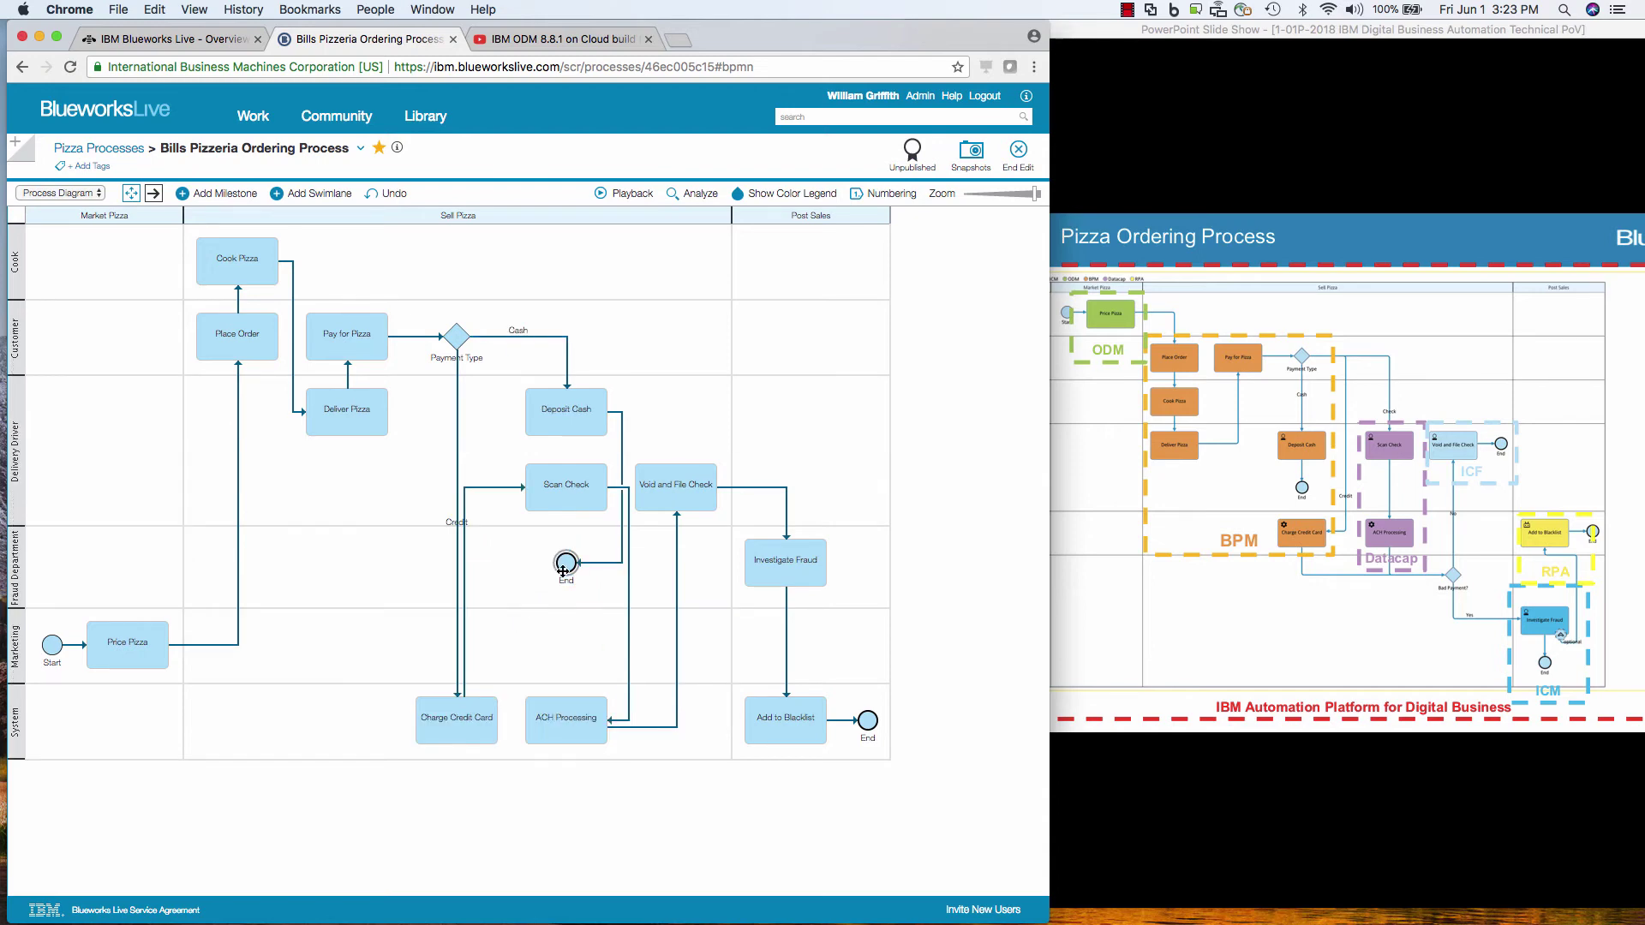
drag(563, 571, 570, 446)
drag(566, 563, 612, 433)
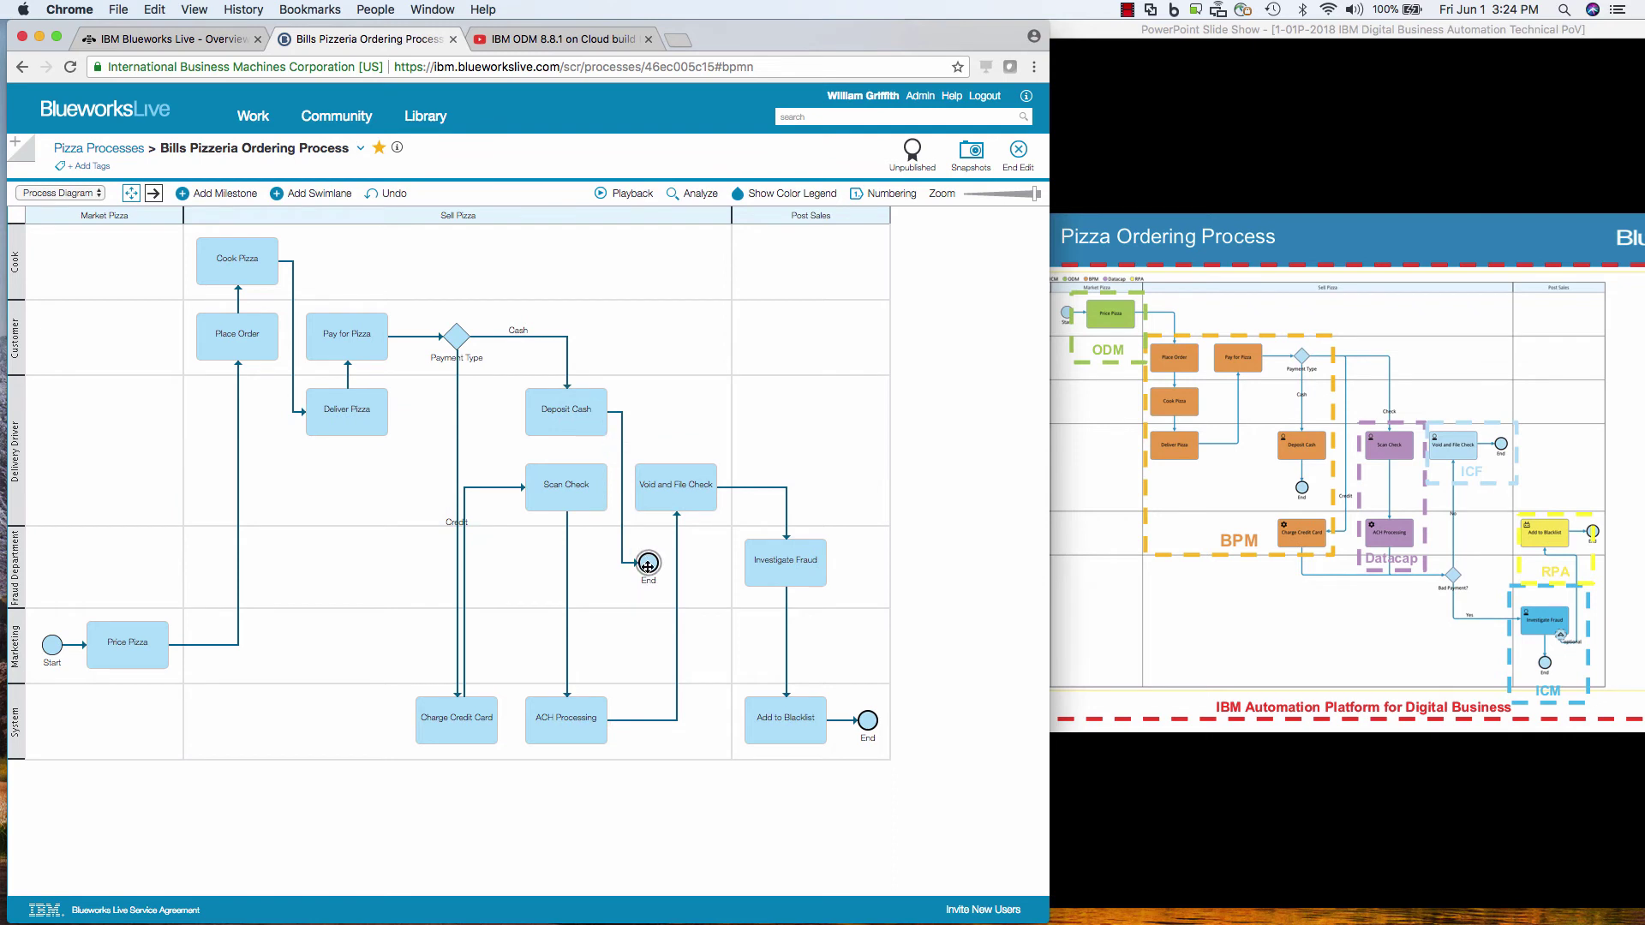
drag(648, 563, 649, 406)
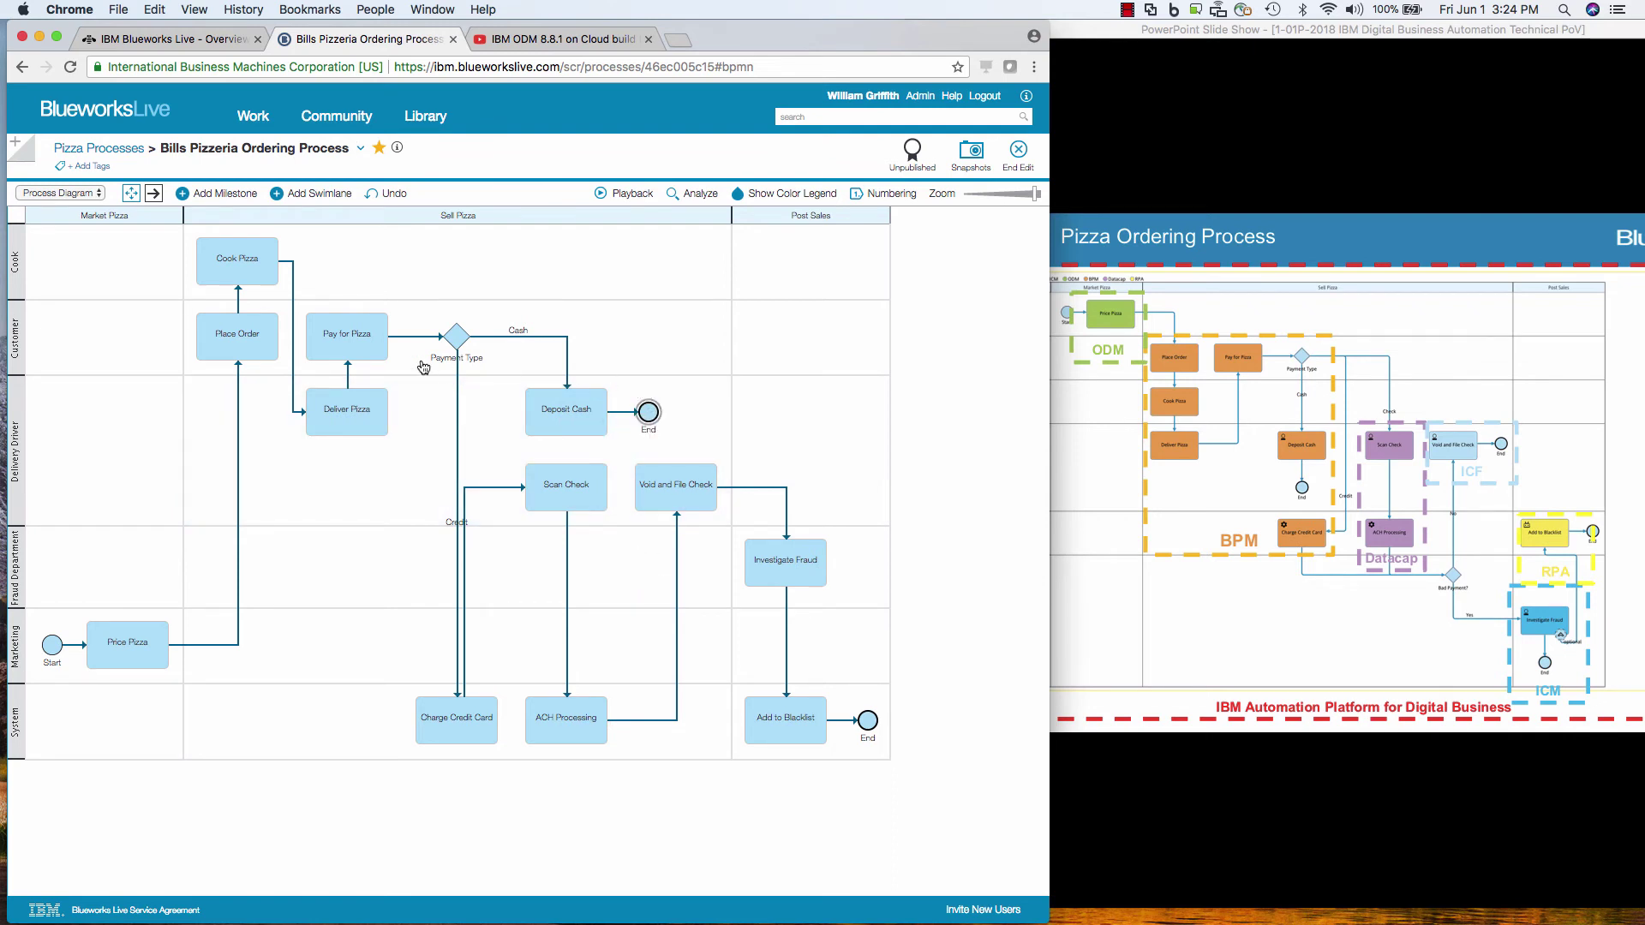
Step: Connect Payment Type to Scan Check and insert a 'Bad Payment?' gateway on the Credit path
right_click(461, 337)
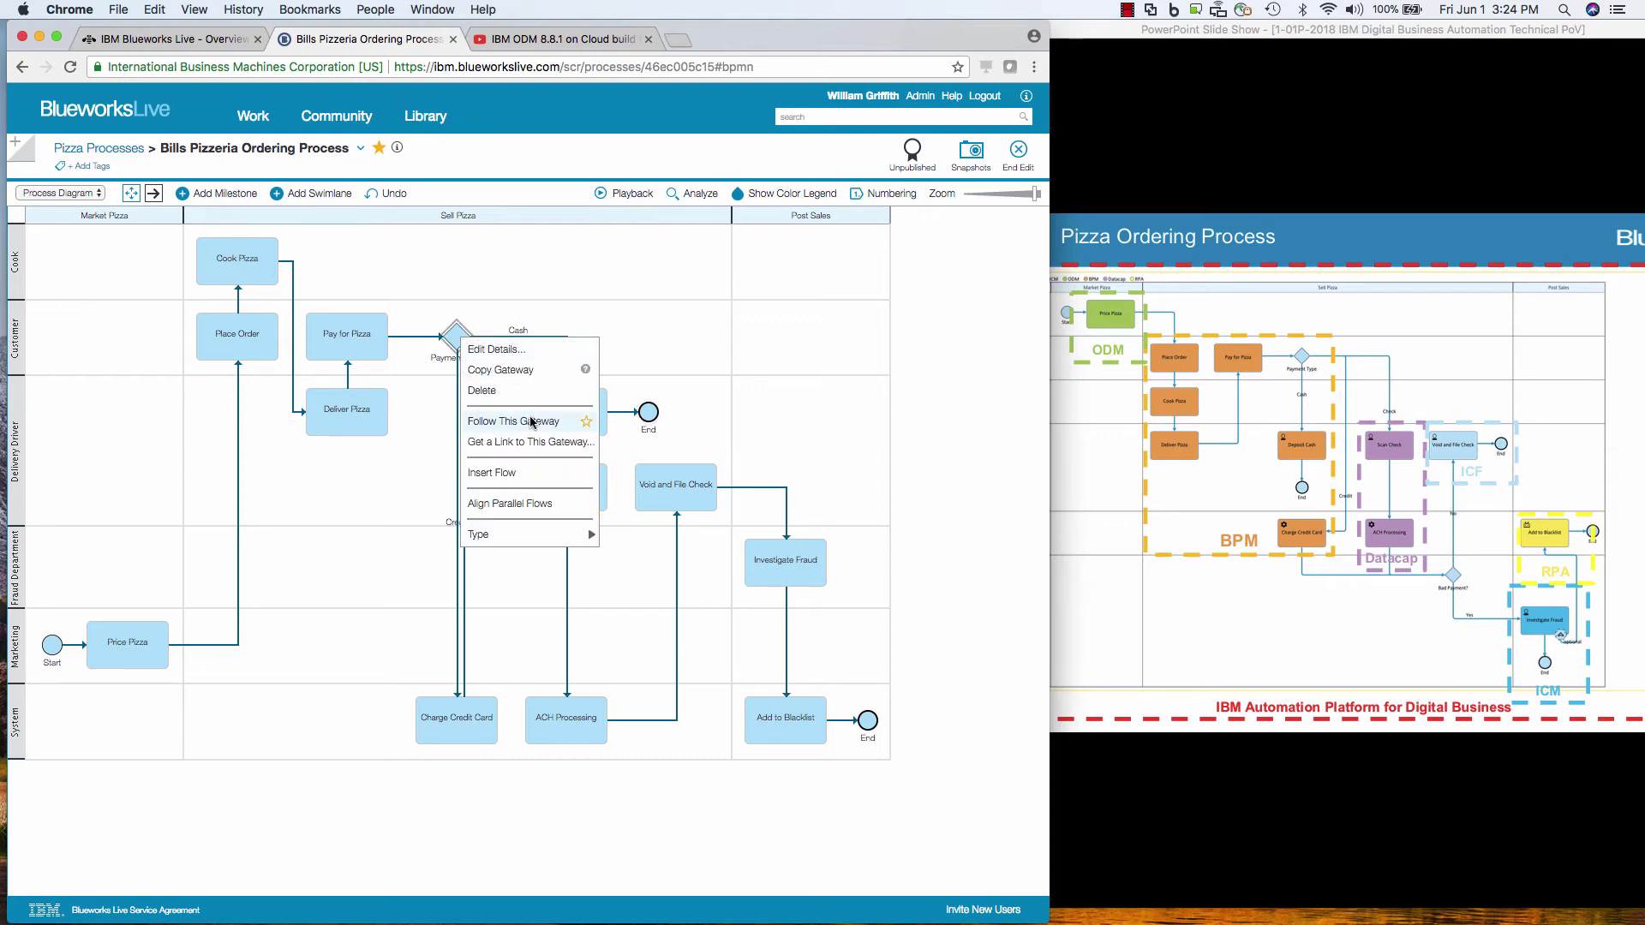
click(513, 472)
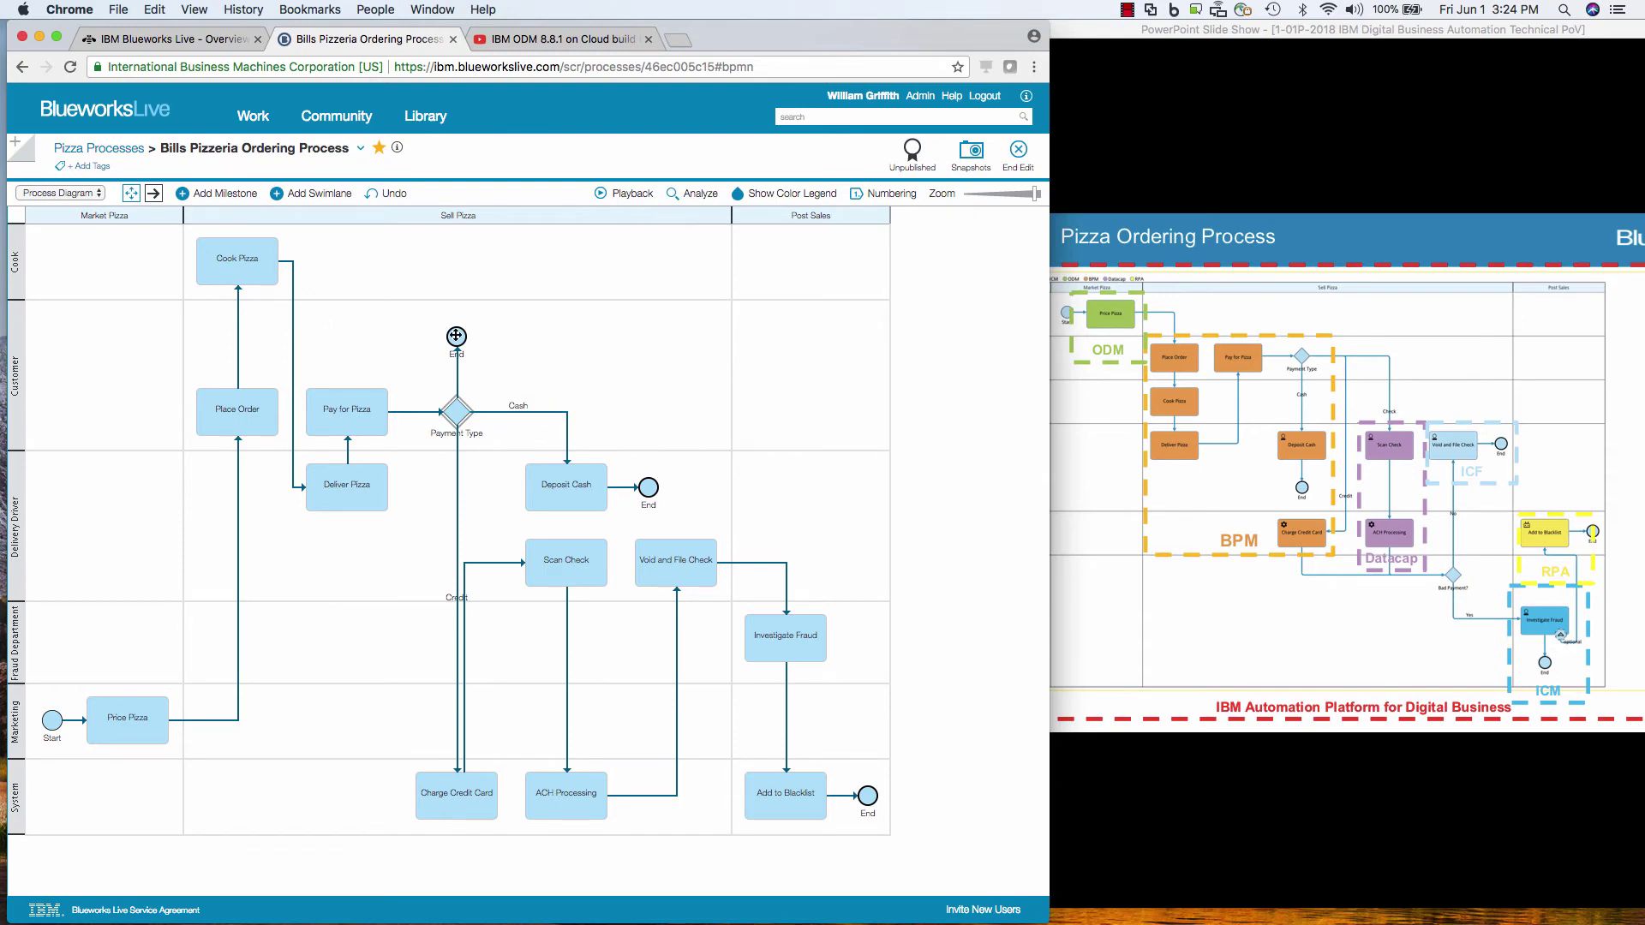
drag(456, 336, 575, 553)
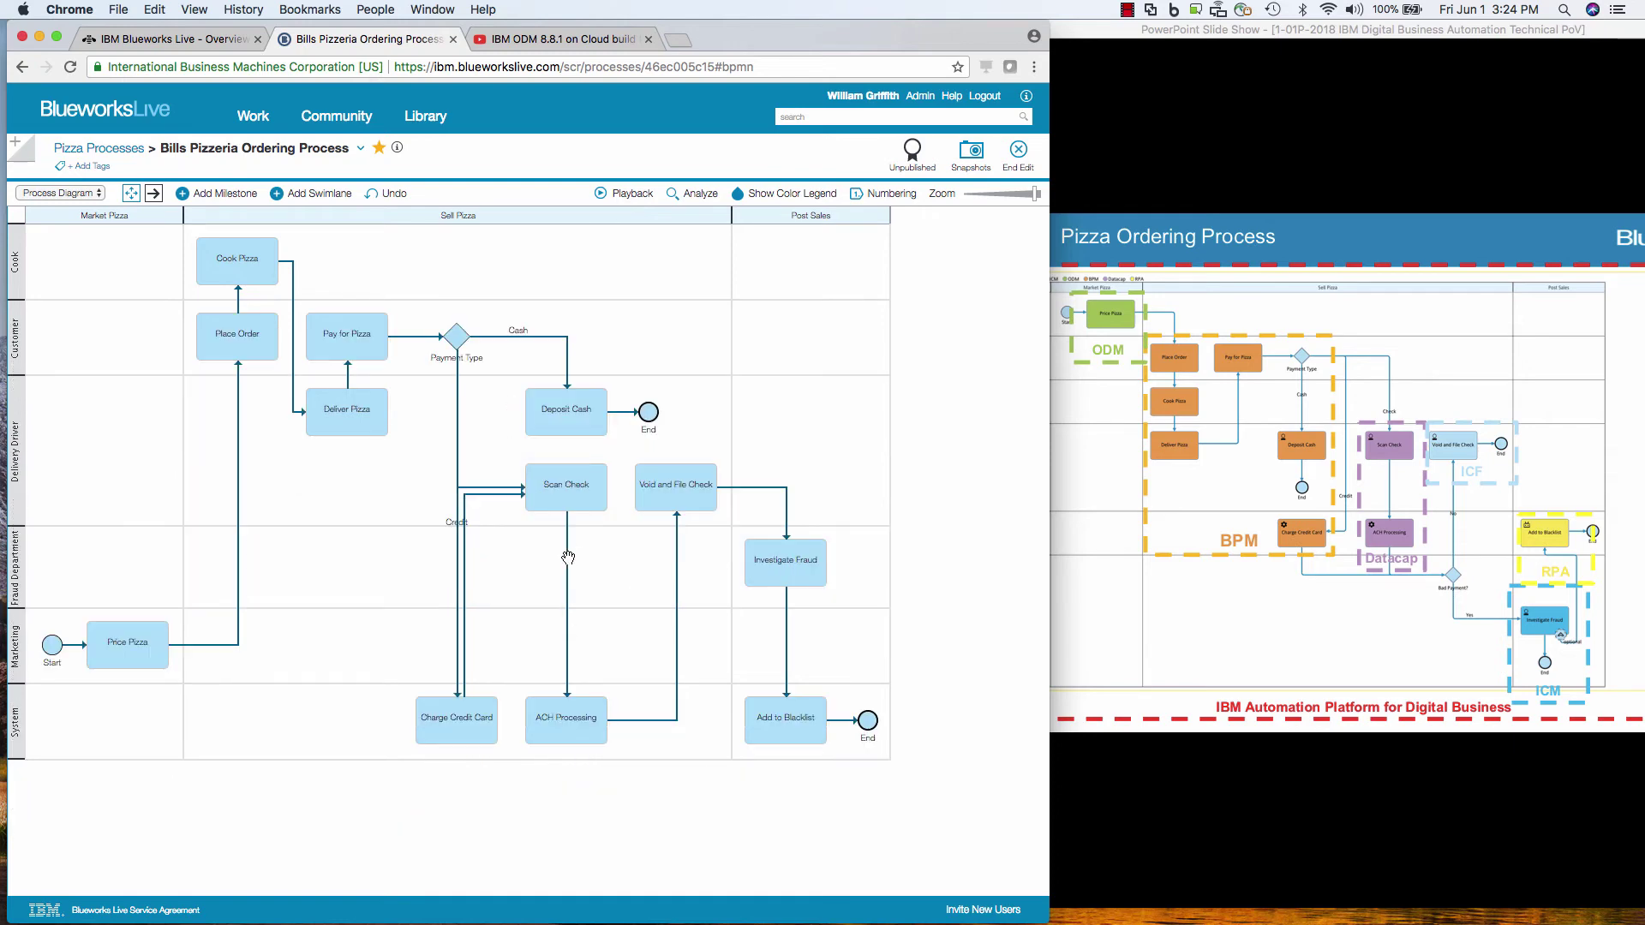
click(465, 647)
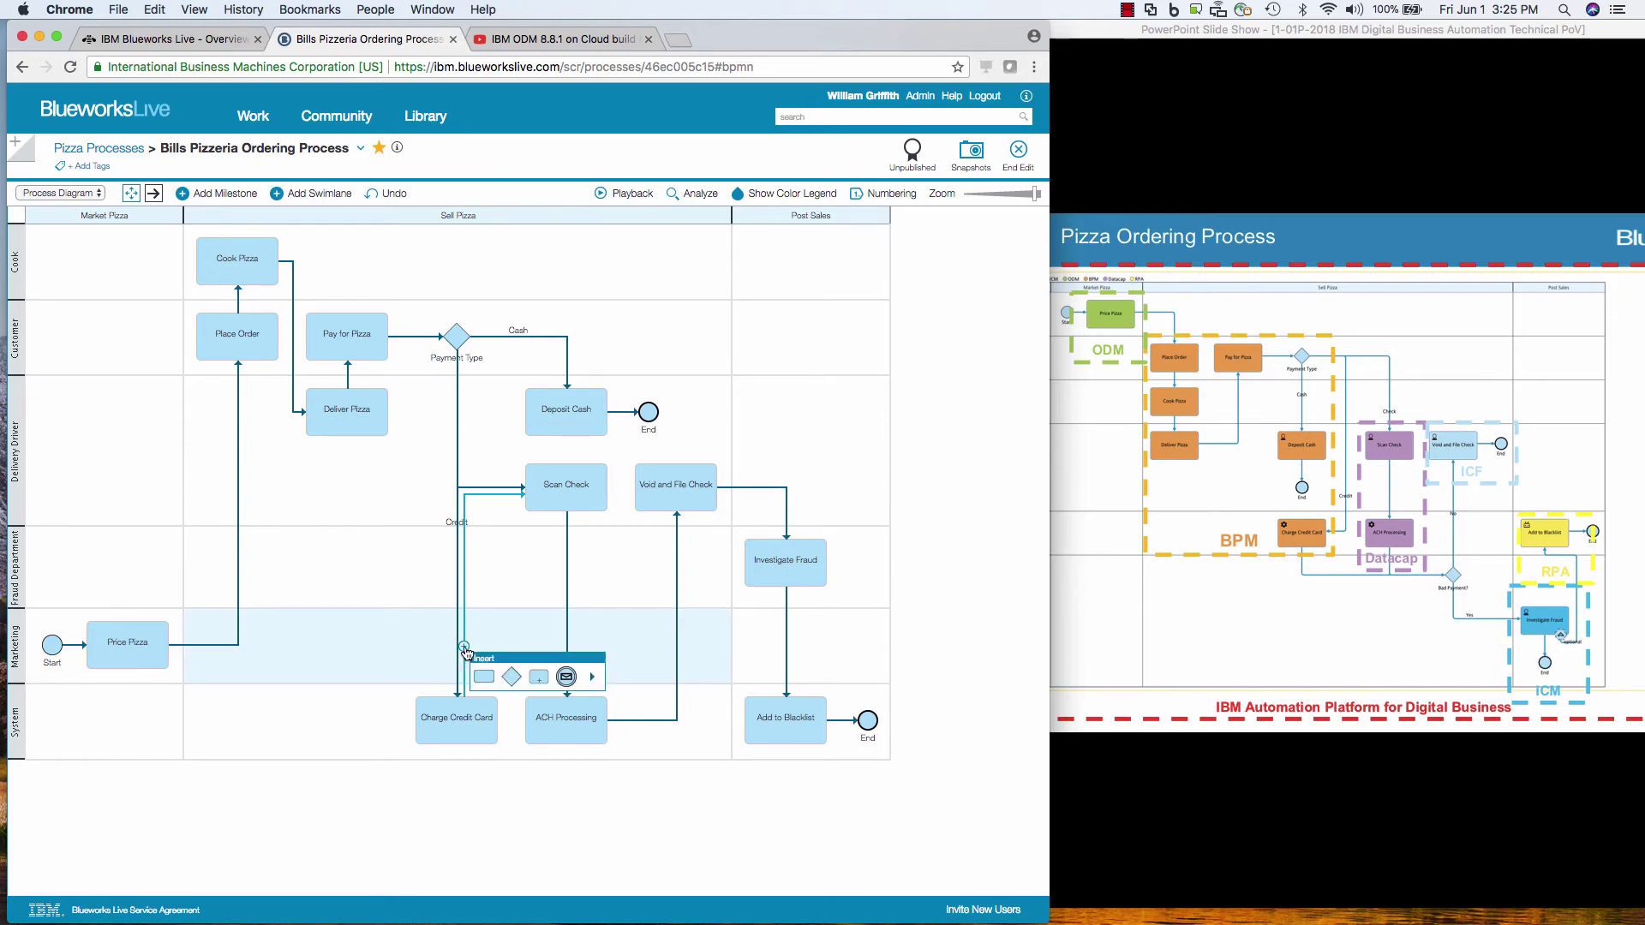
click(511, 678)
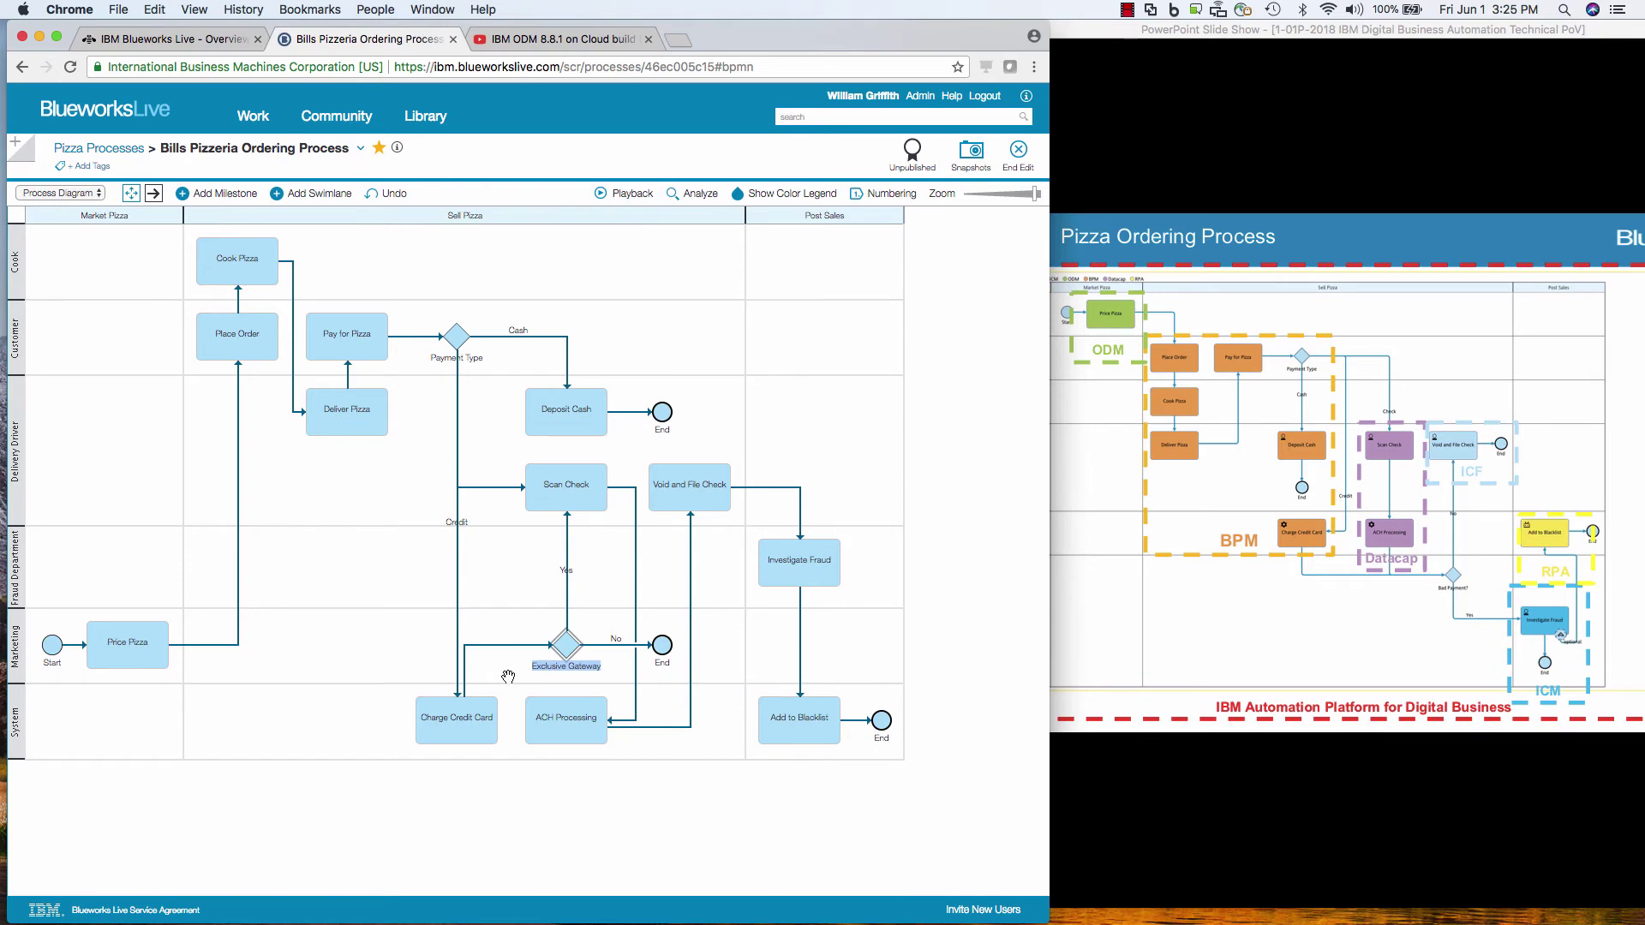
text(Bad Payment?)
Step: Move Investigate Fraud into the Fraud Department lane and add an End event after it
drag(663, 645, 673, 496)
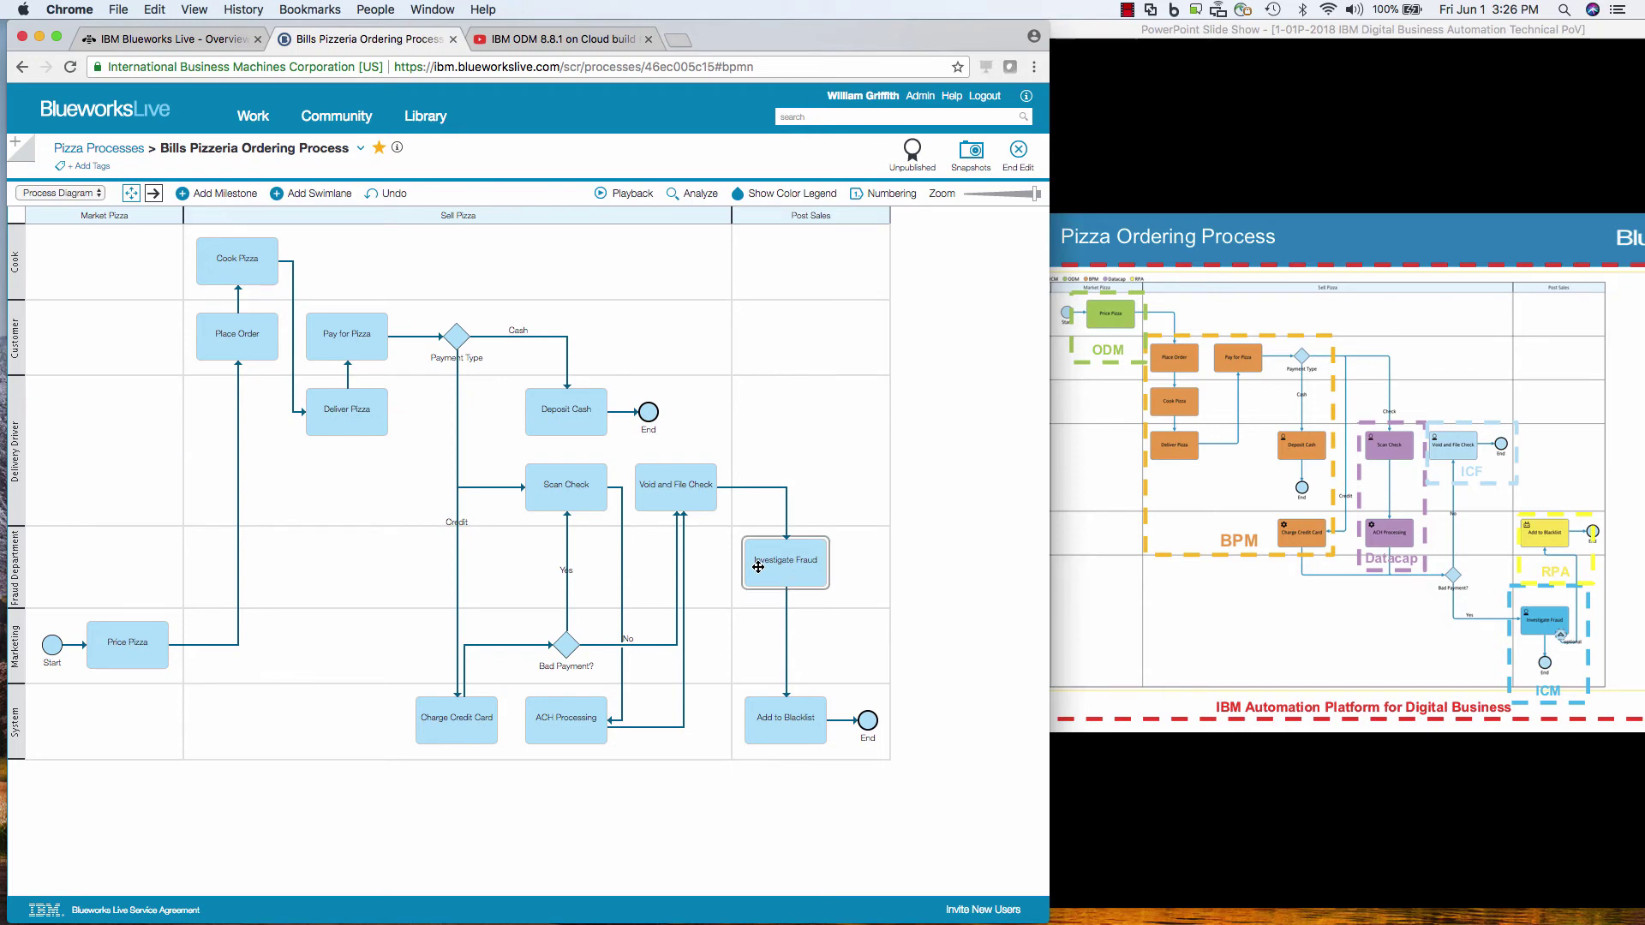
drag(758, 567, 563, 573)
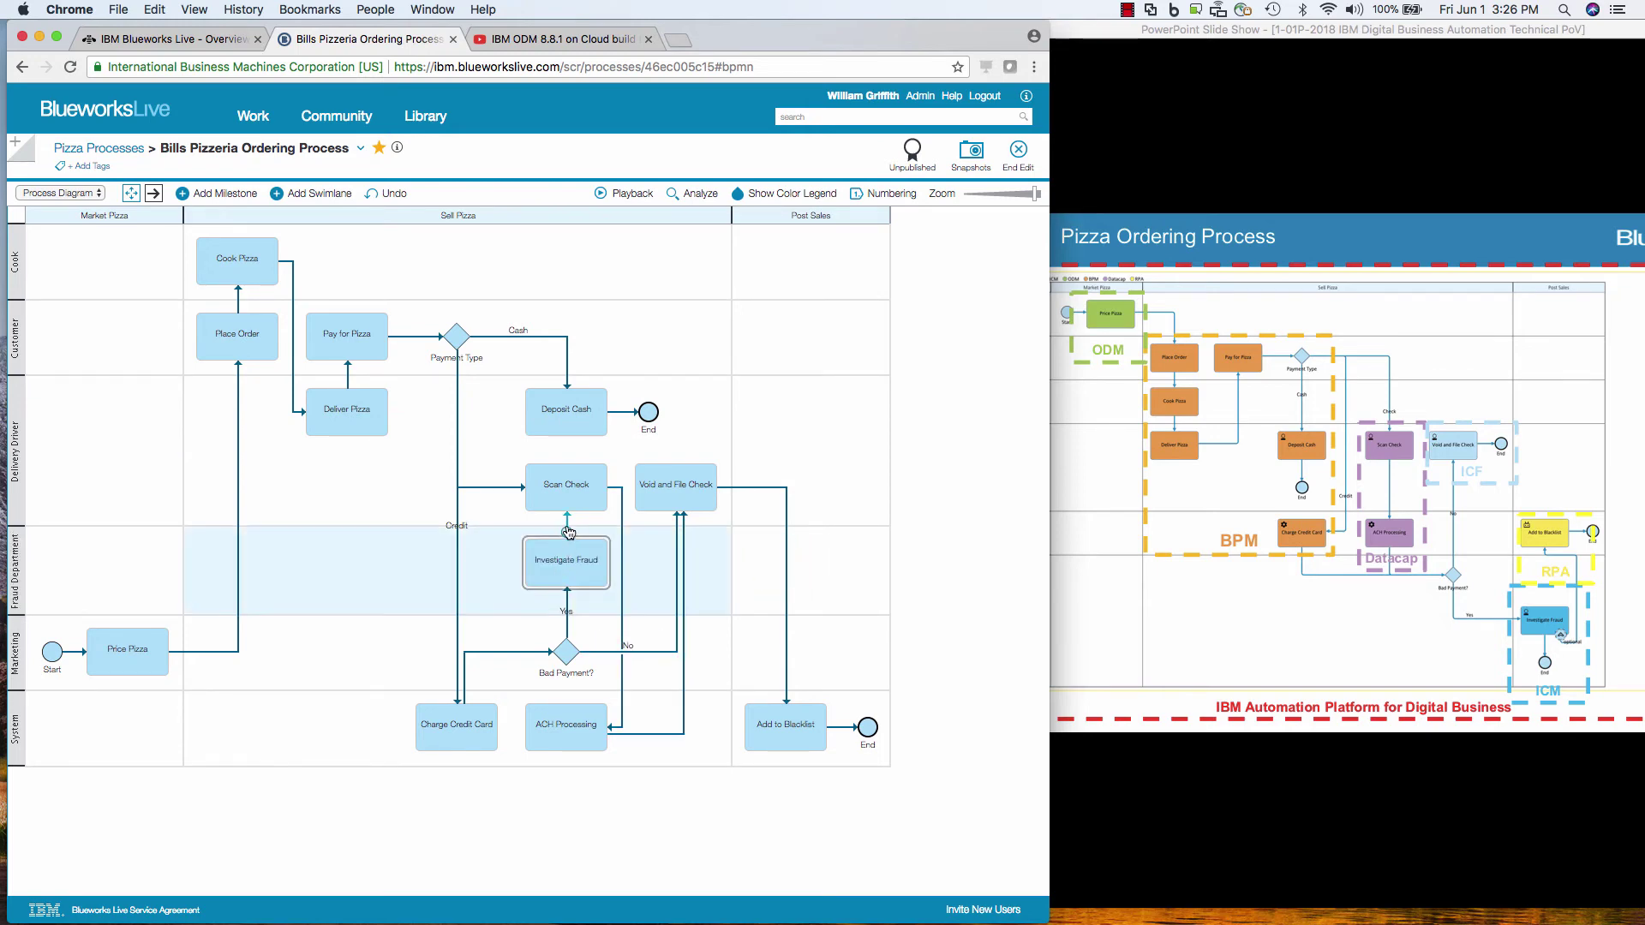
mouse_move(569, 535)
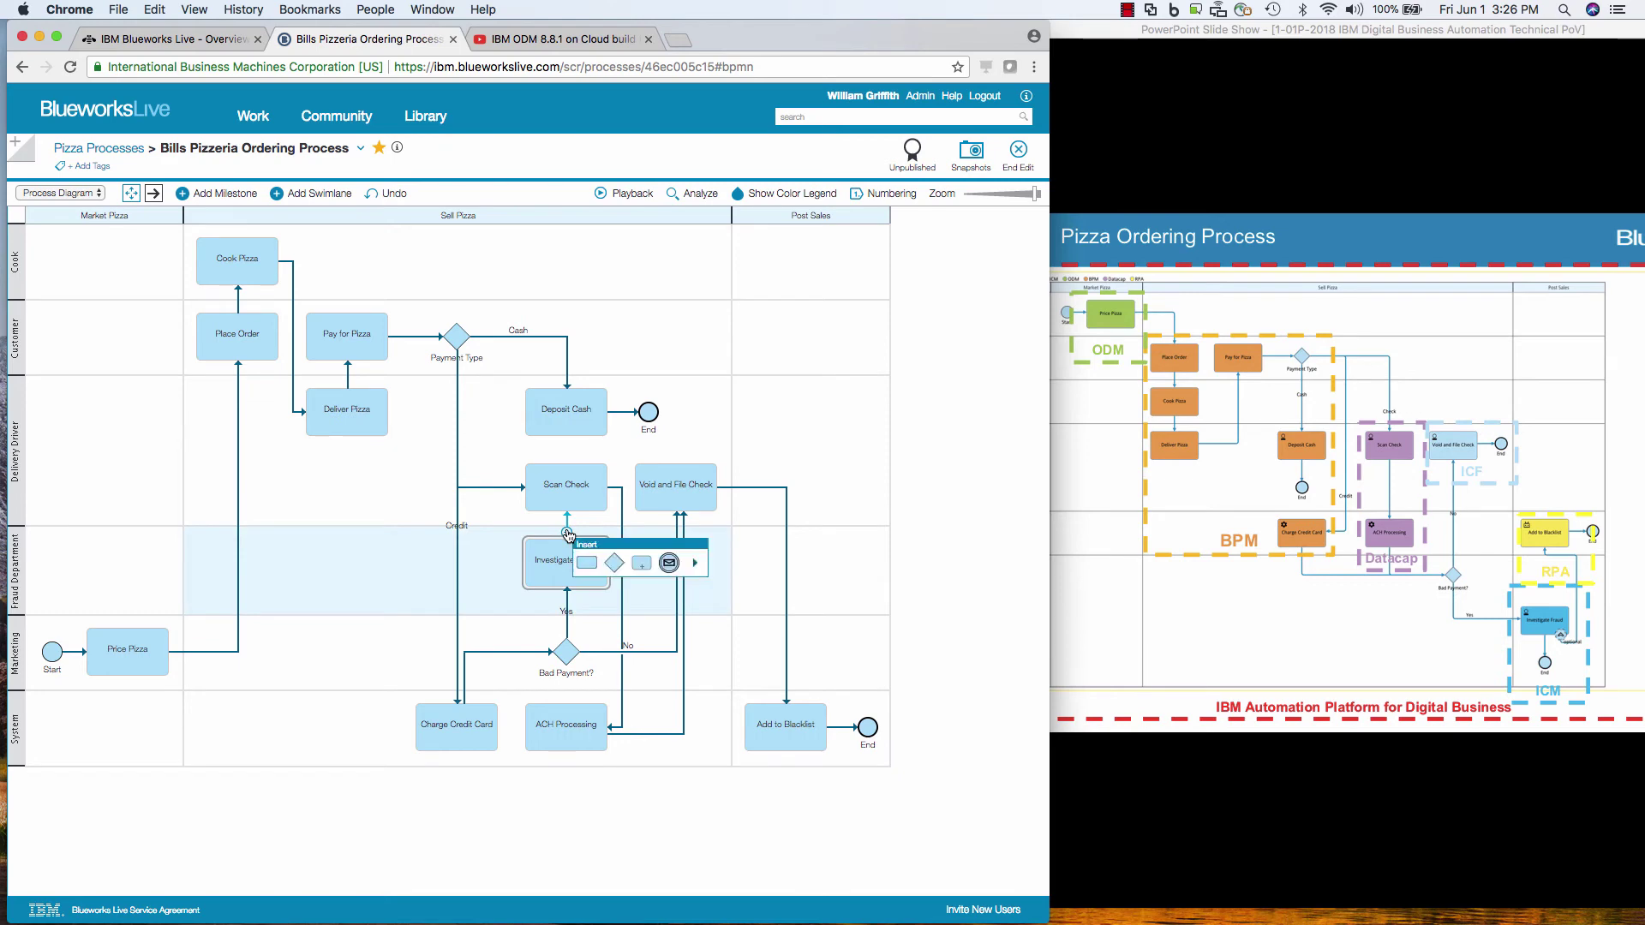
click(697, 564)
click(669, 619)
key(Return)
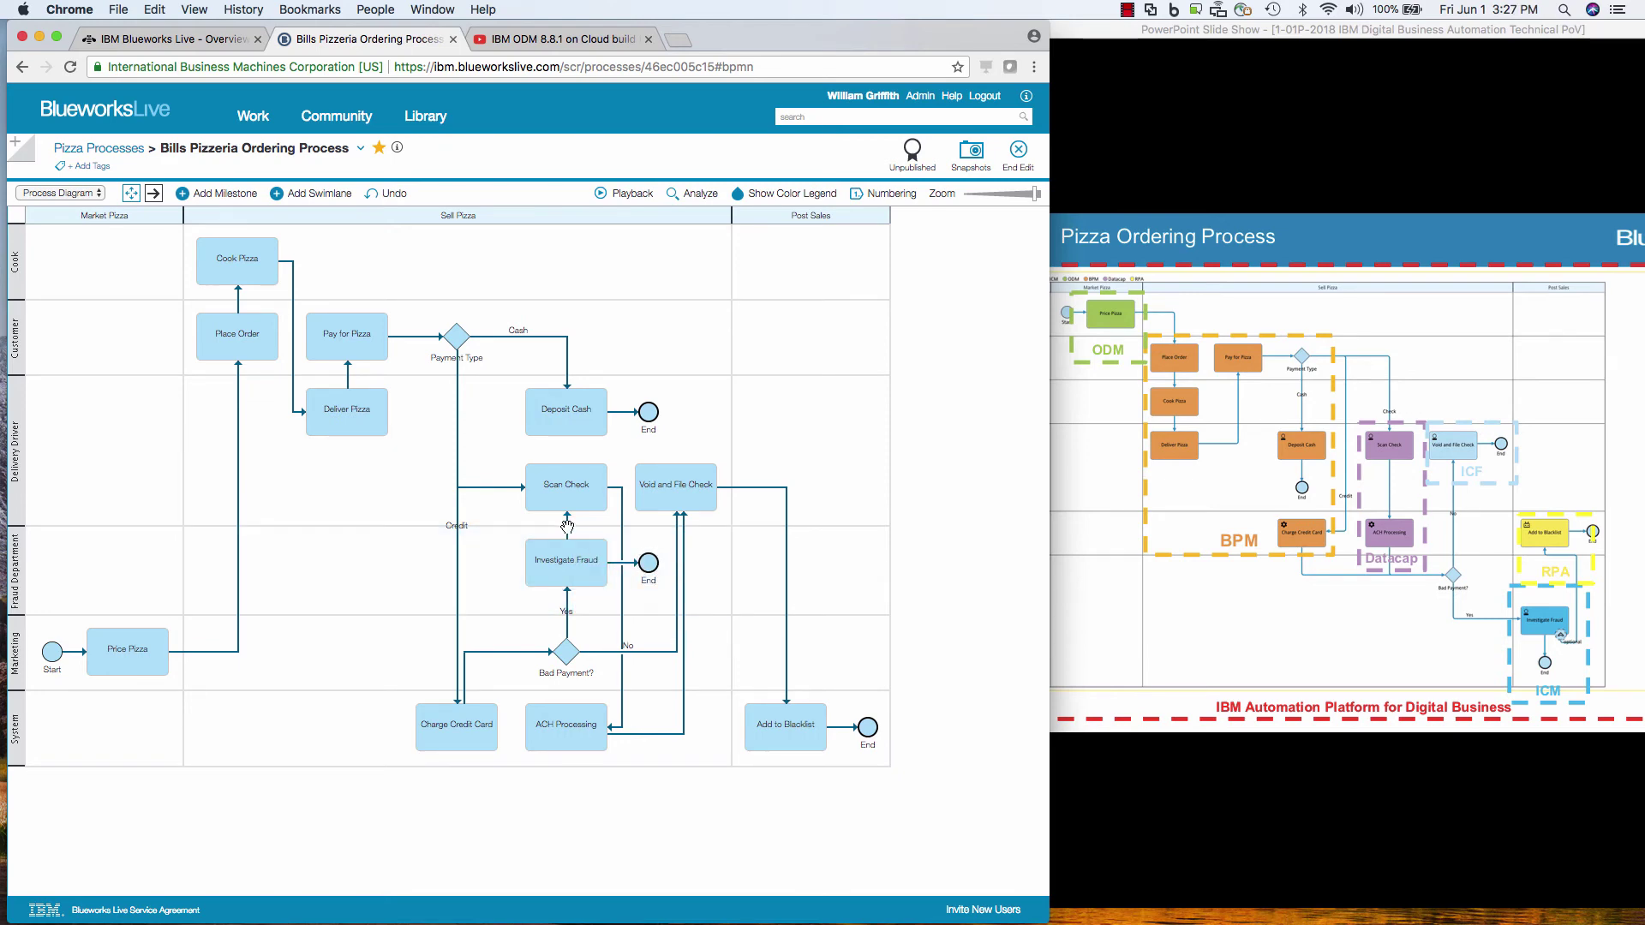
click(568, 530)
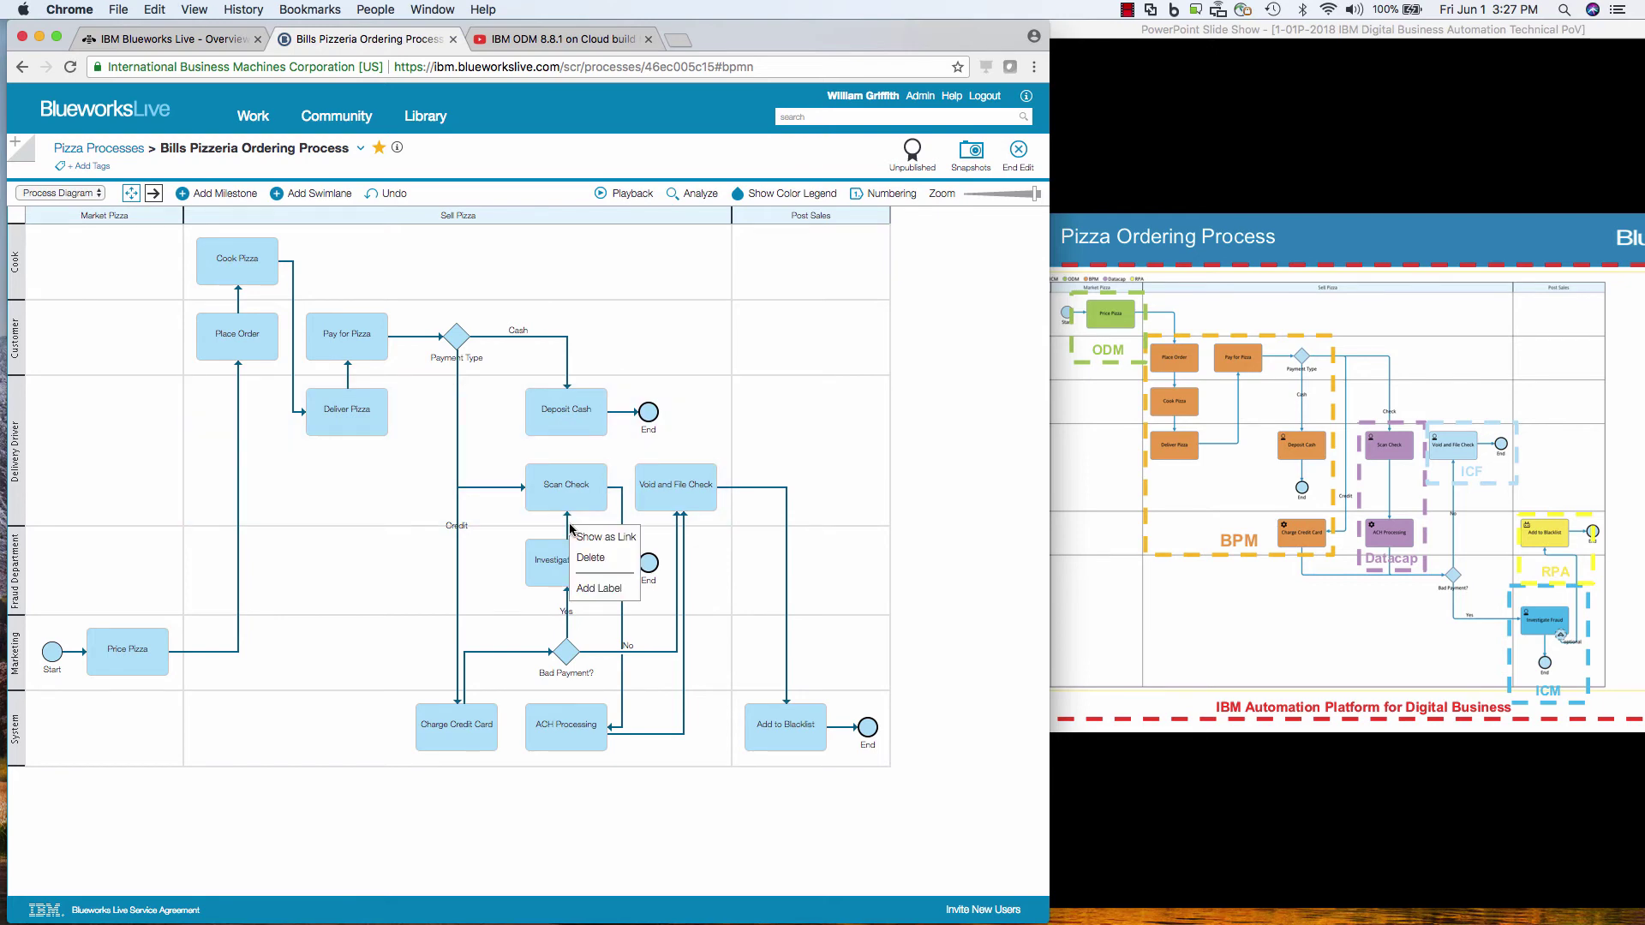
Step: Attach an escalation event to Investigate Fraud that flows to Add to Blacklist
click(587, 580)
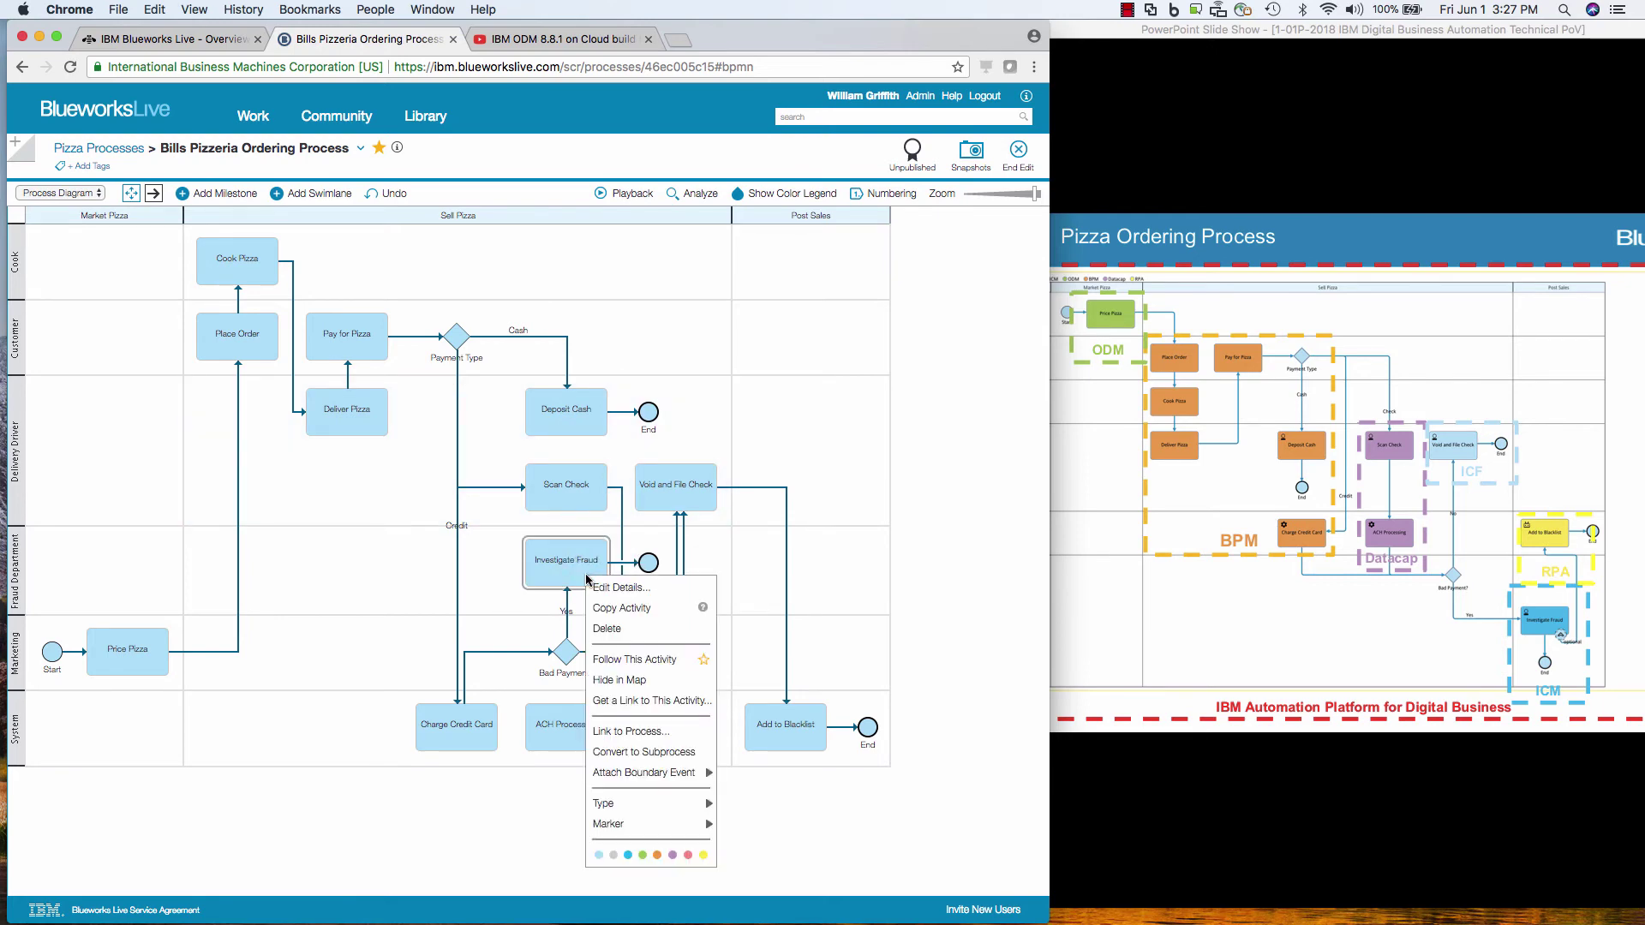
mouse_move(677, 773)
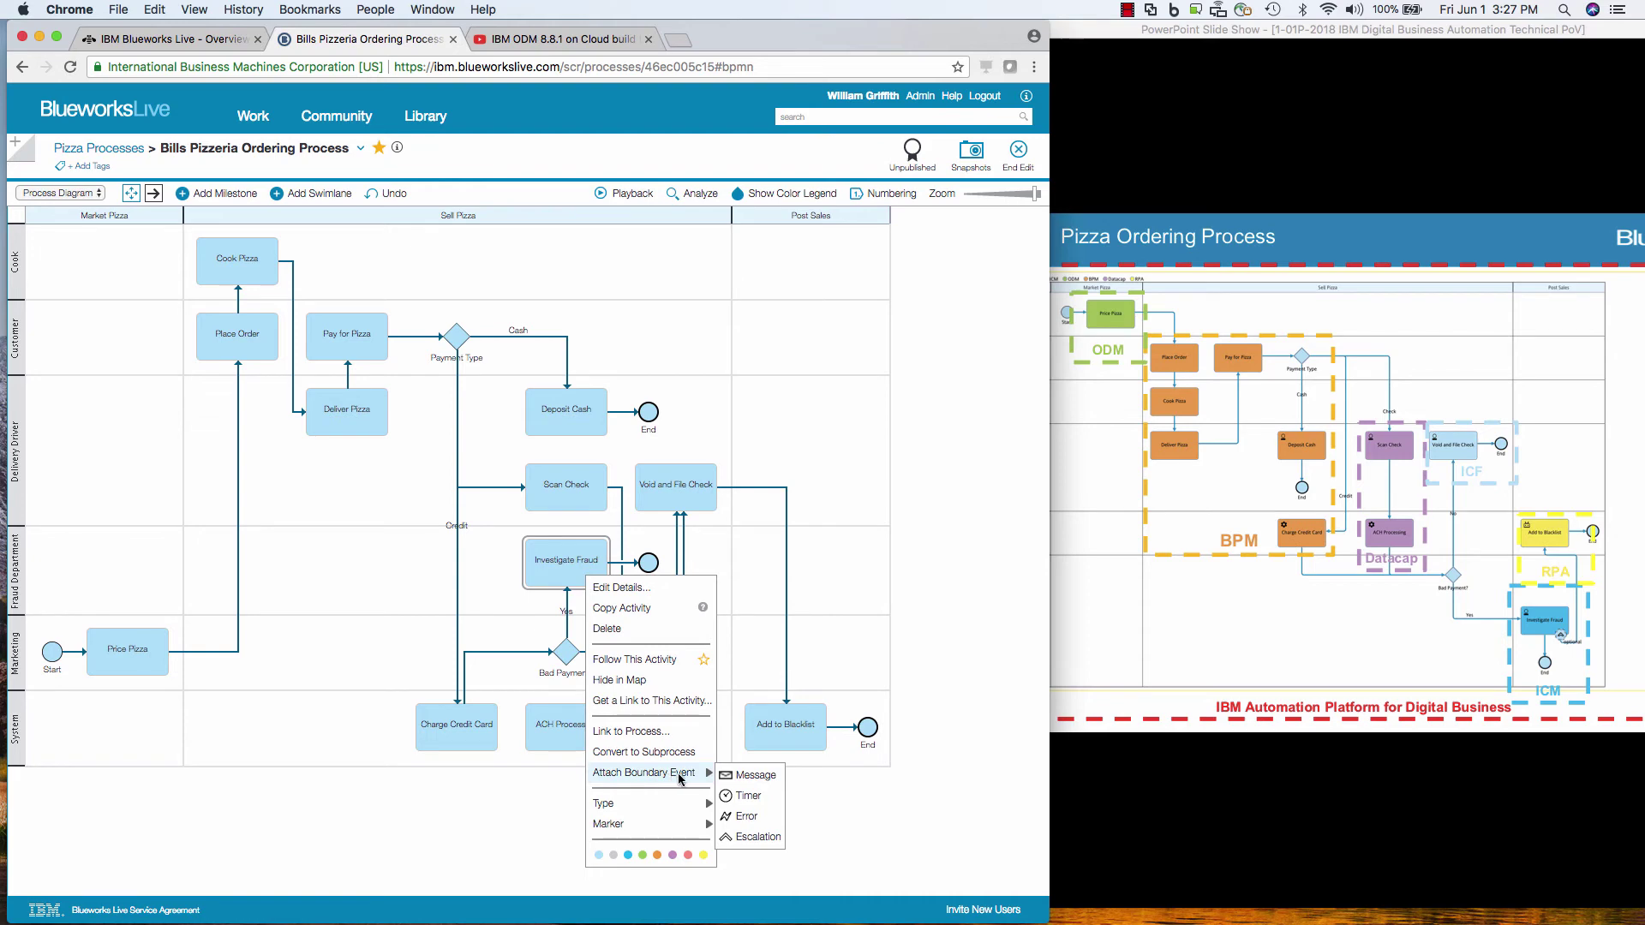
click(742, 838)
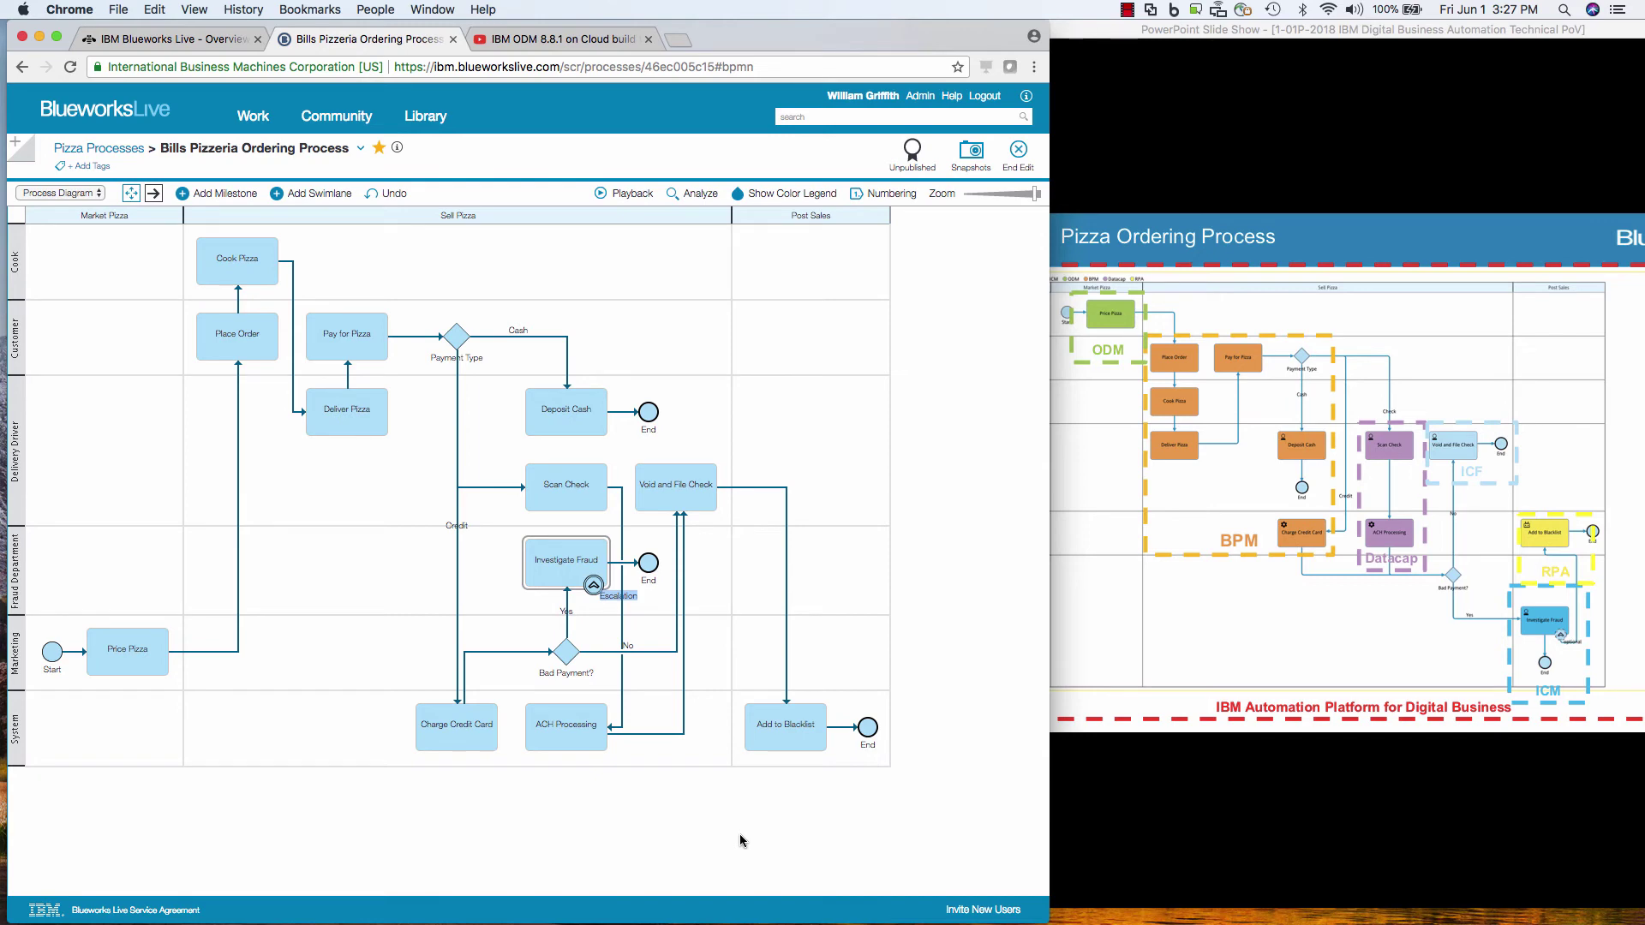
right_click(594, 589)
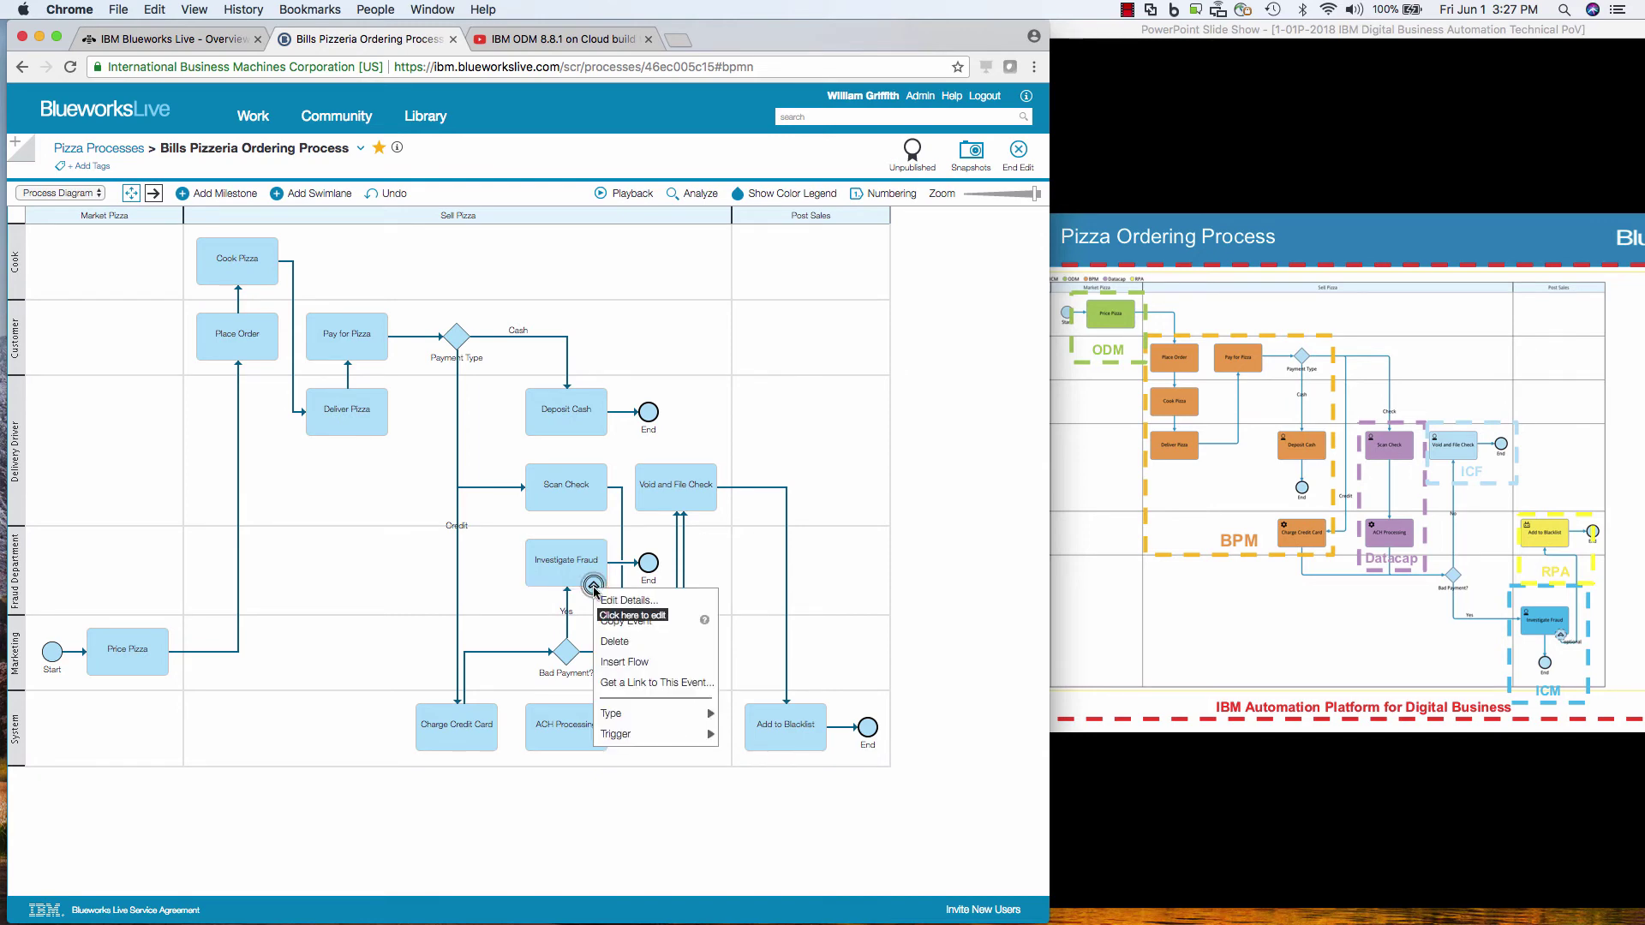
click(672, 668)
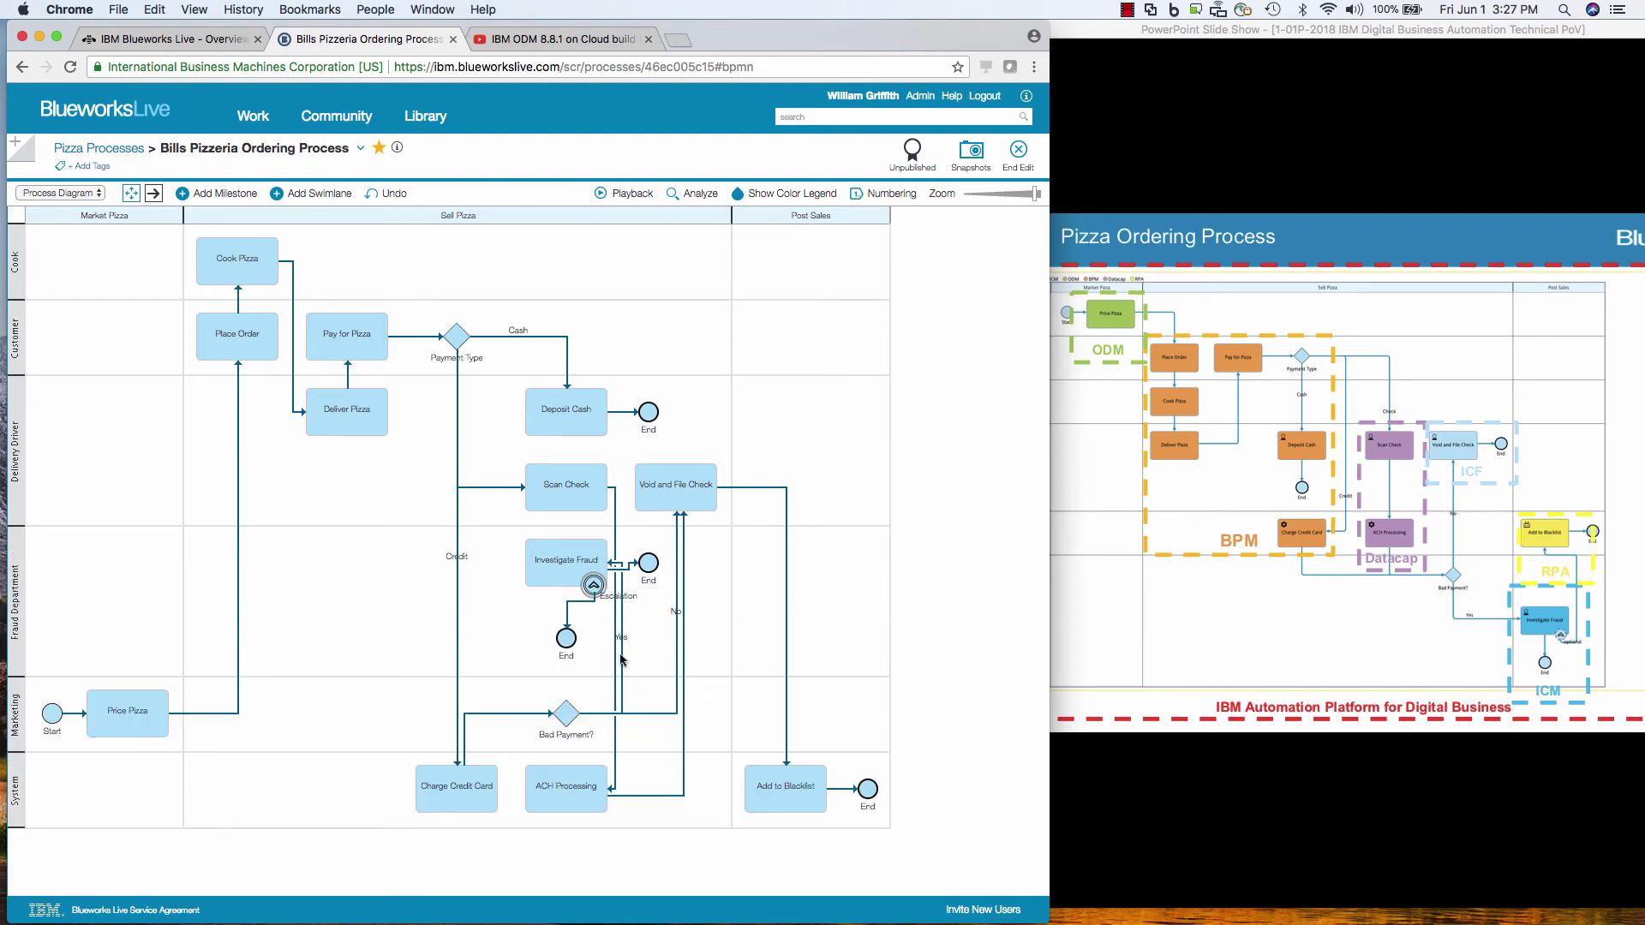
drag(566, 639, 783, 787)
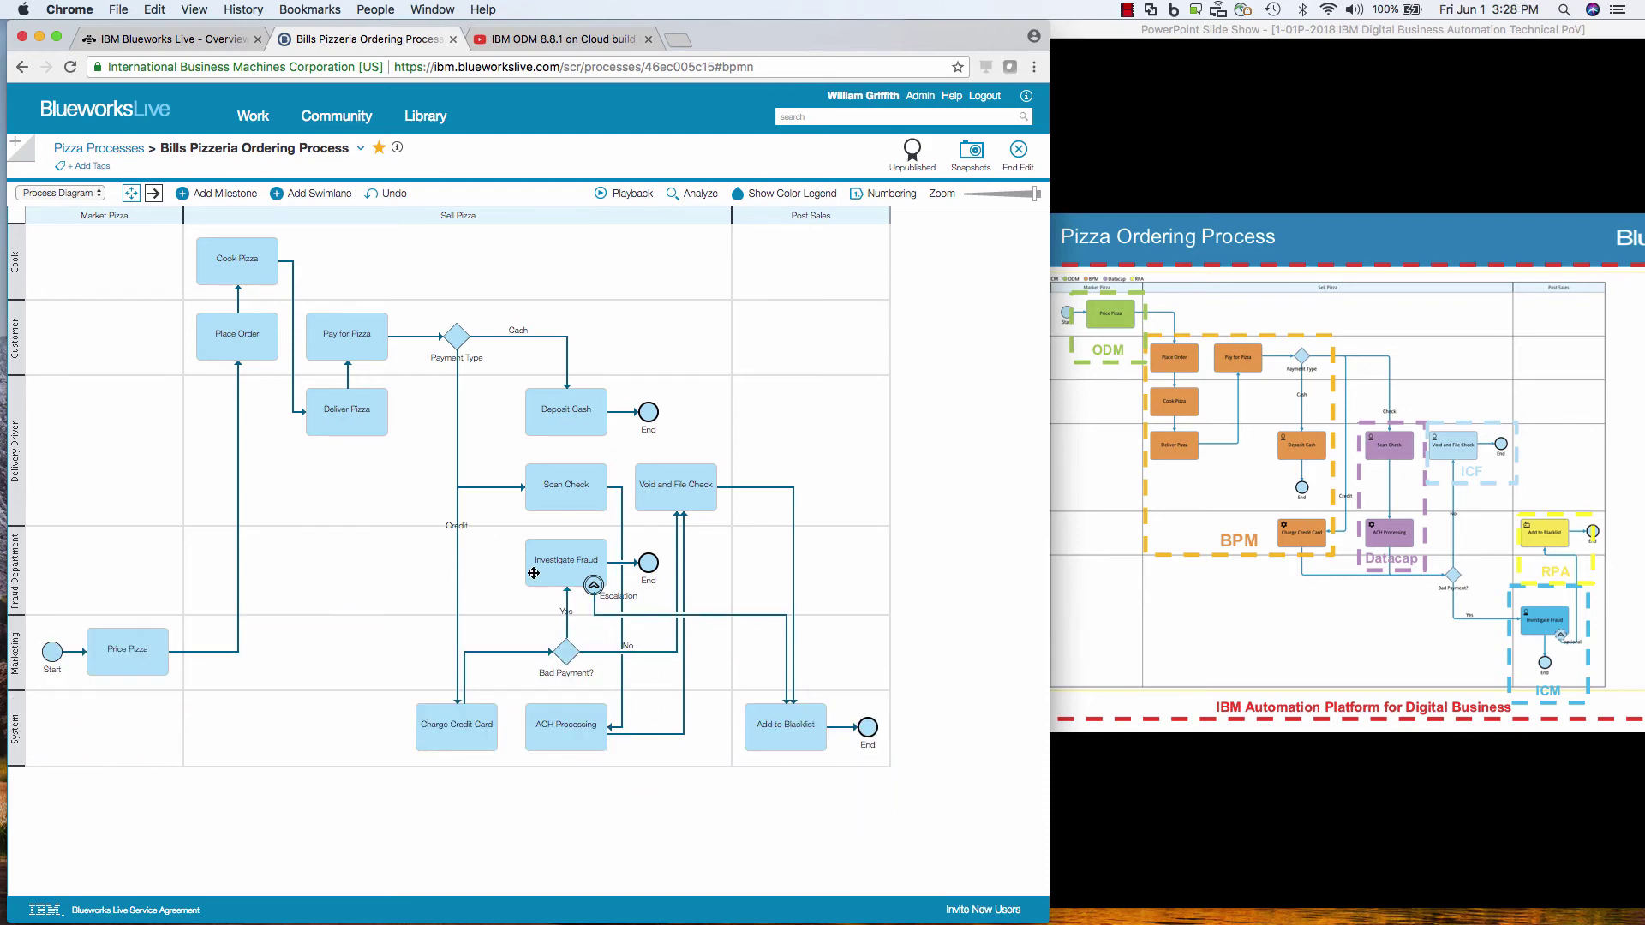
Step: Move Investigate Fraud into the Post Sales column with its End event after it
drag(533, 574, 809, 573)
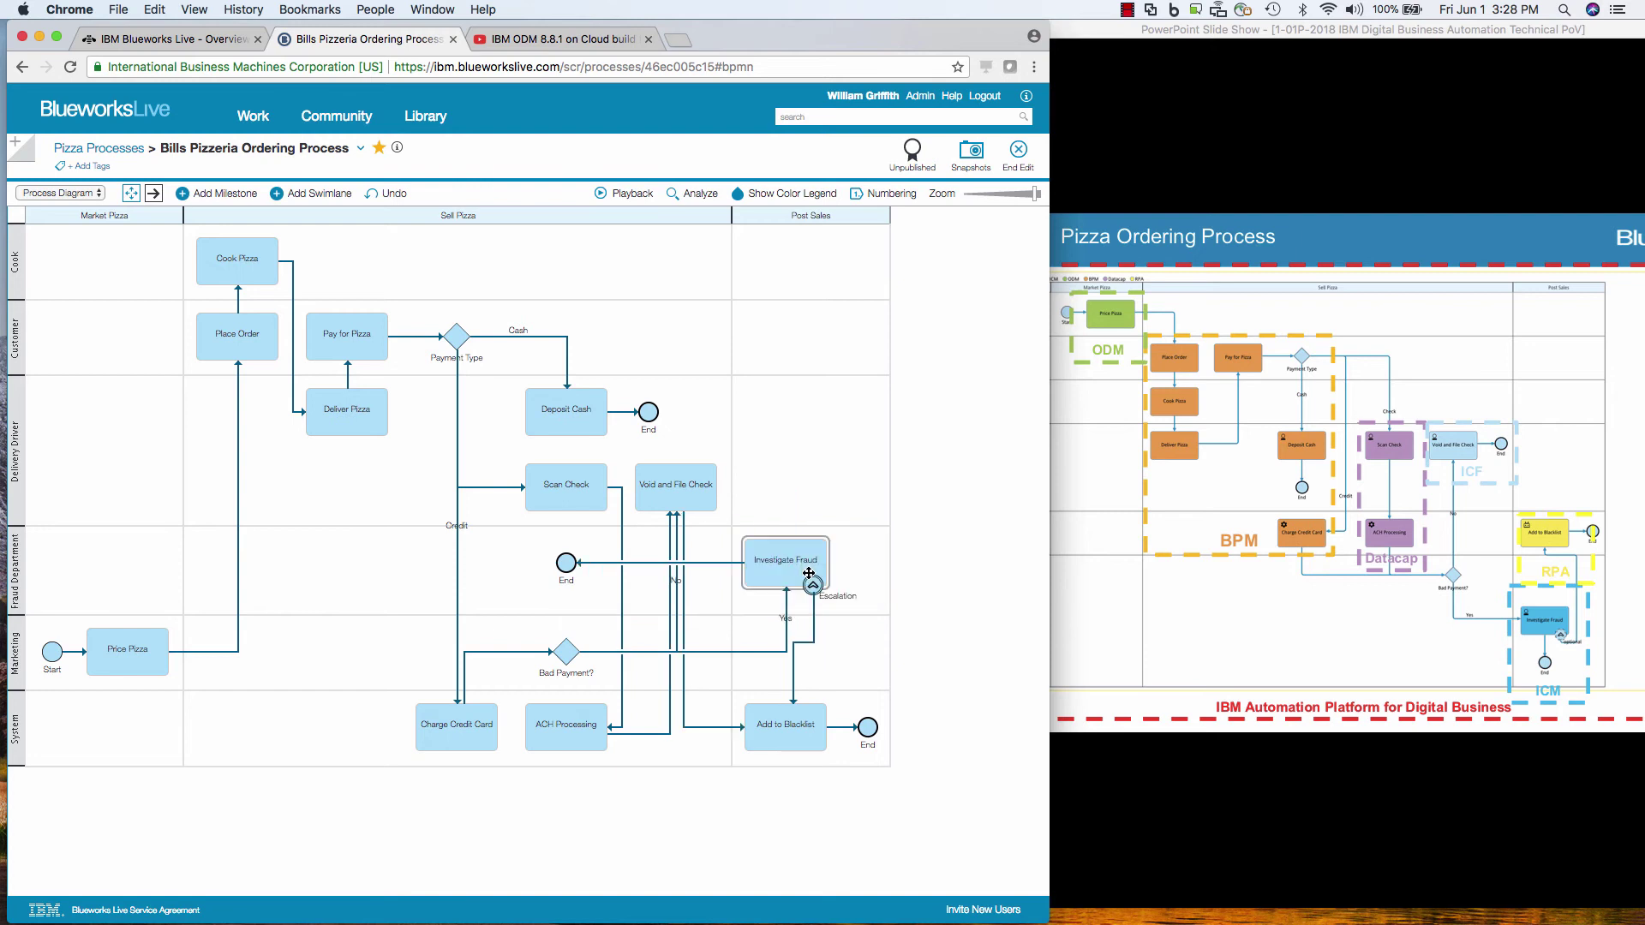
drag(566, 563, 839, 566)
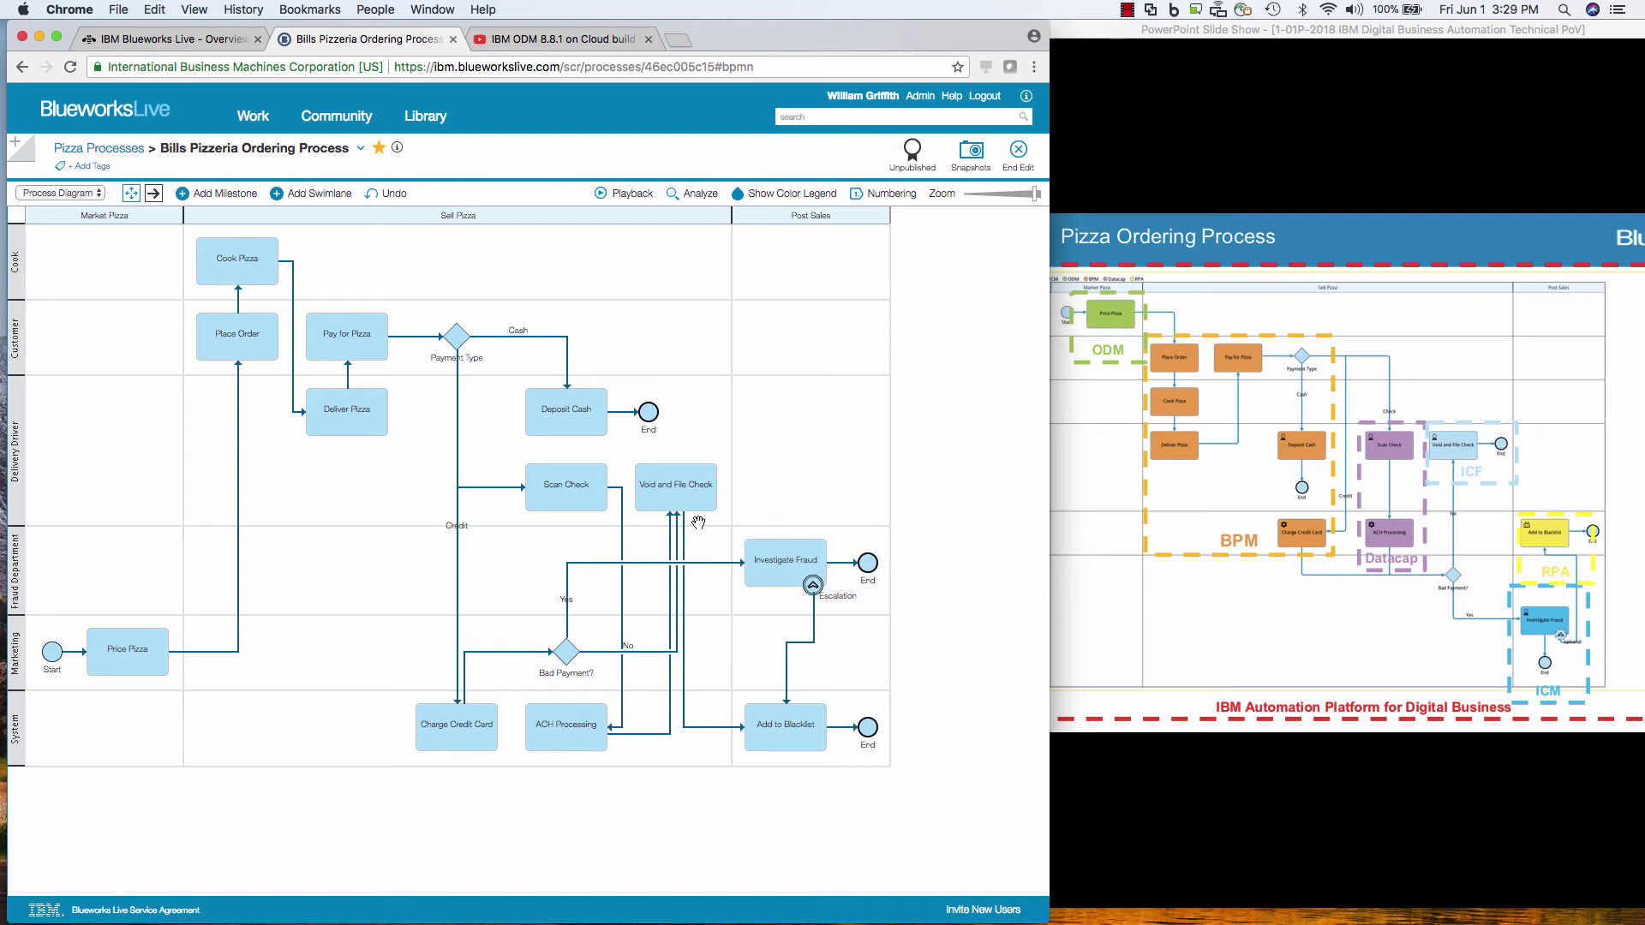
right_click(683, 726)
key(Escape)
right_click(684, 724)
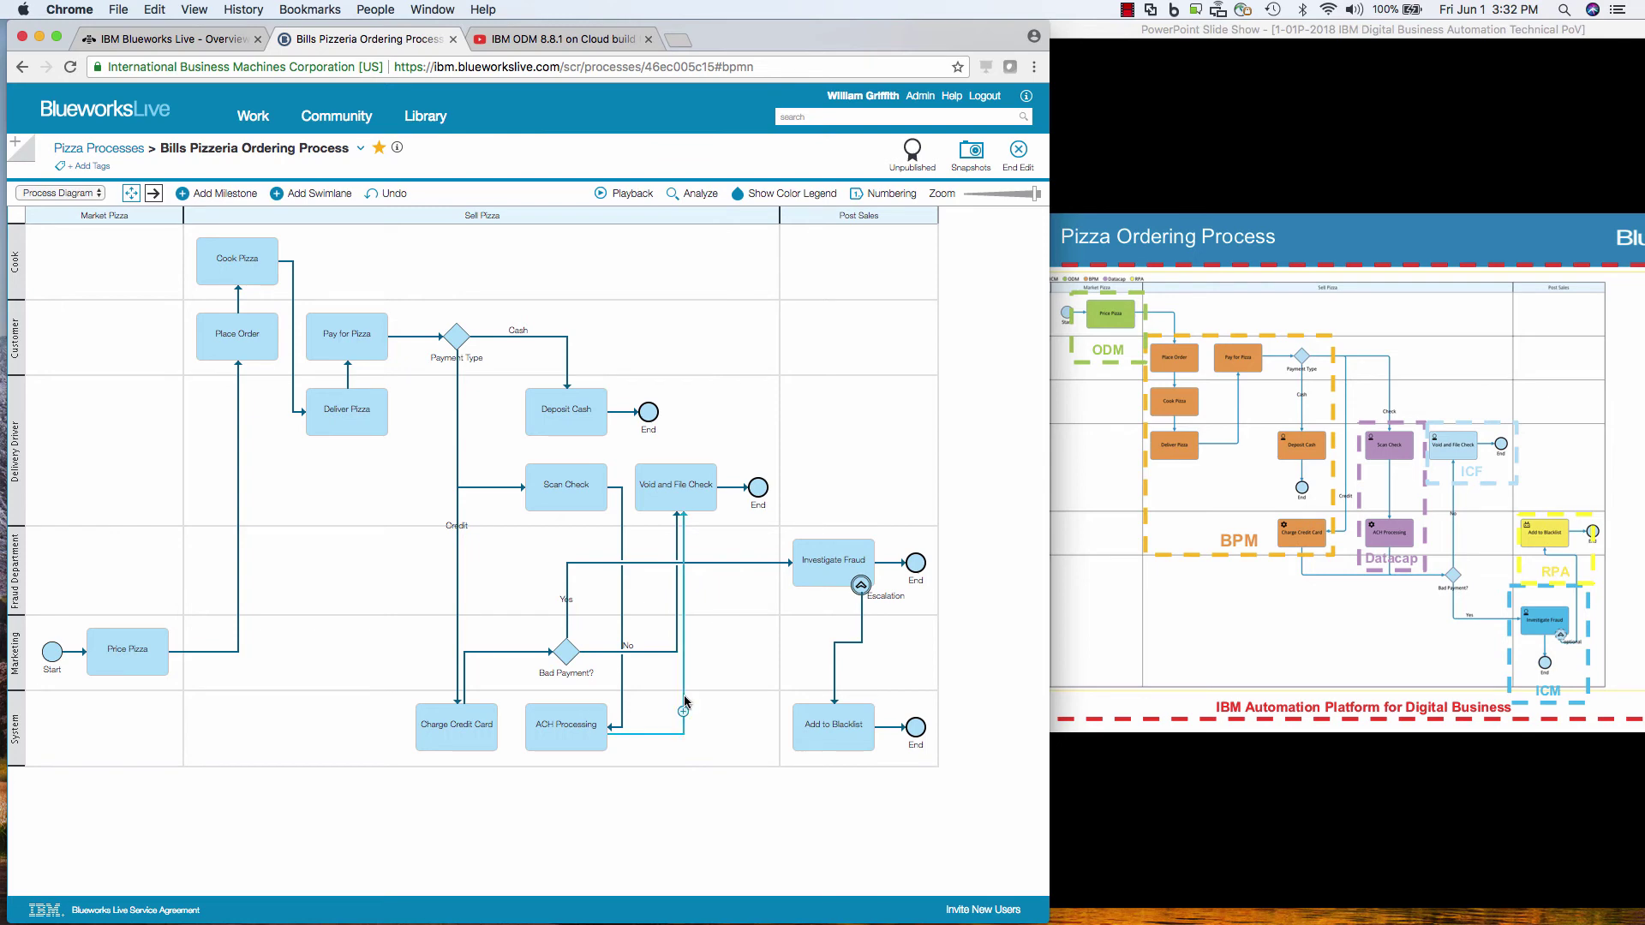
Step: Delete the redundant connection, route ACH Processing into Bad Payment?, and tidy Void and File Check and the End event
right_click(685, 701)
click(697, 730)
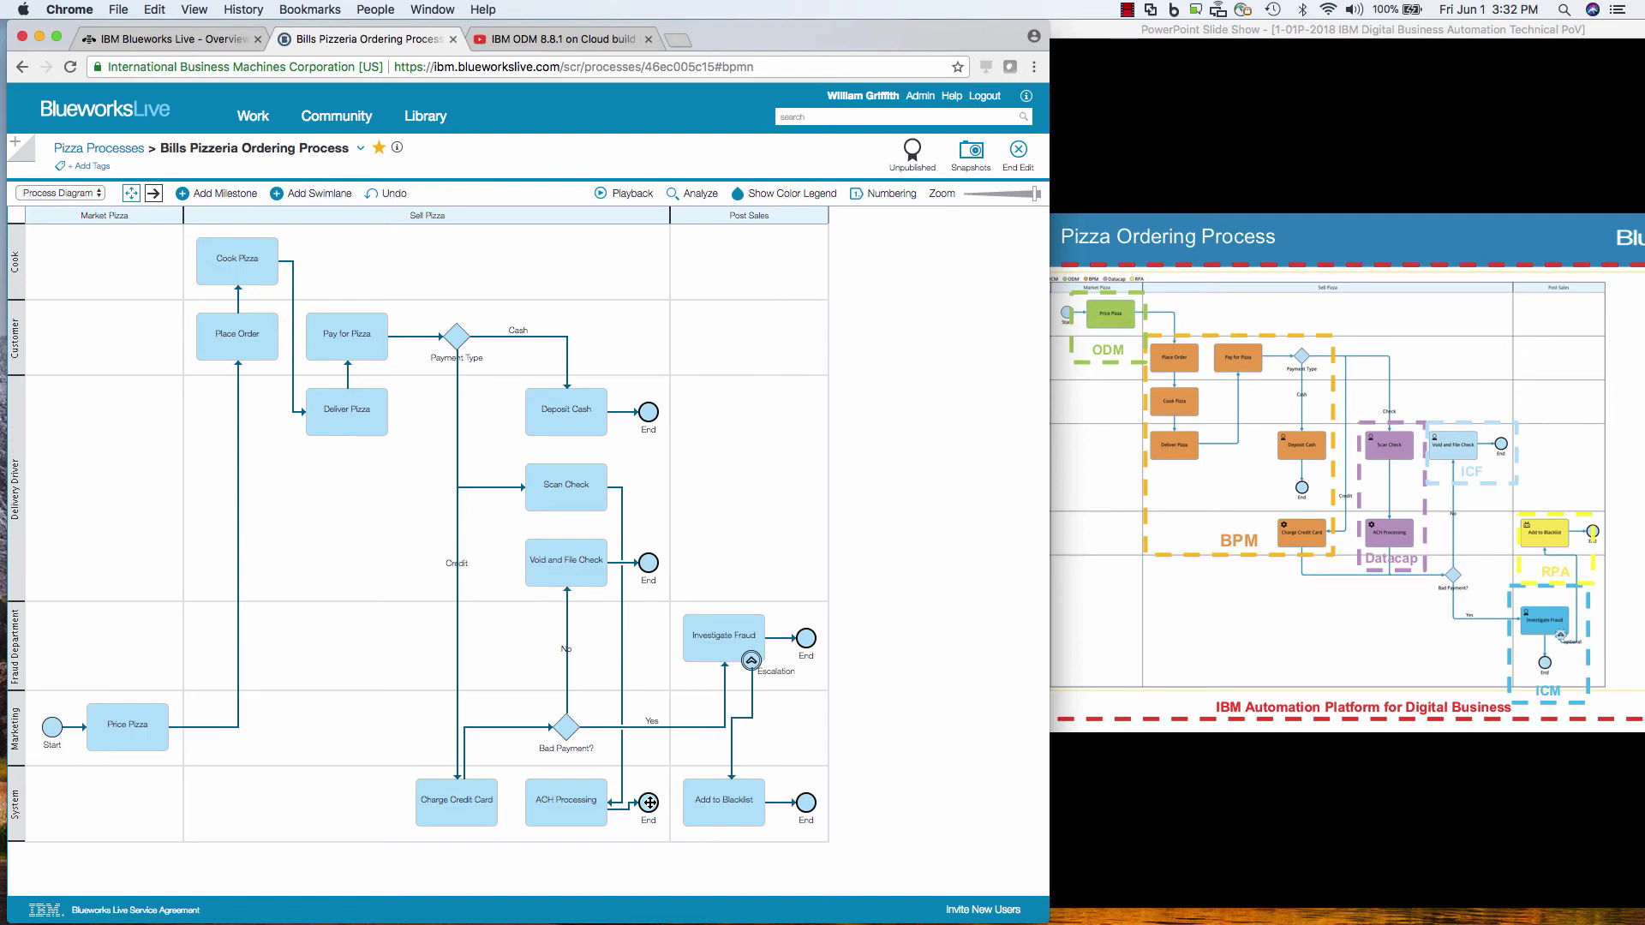
drag(649, 802, 567, 730)
drag(566, 551, 404, 429)
drag(539, 486, 458, 522)
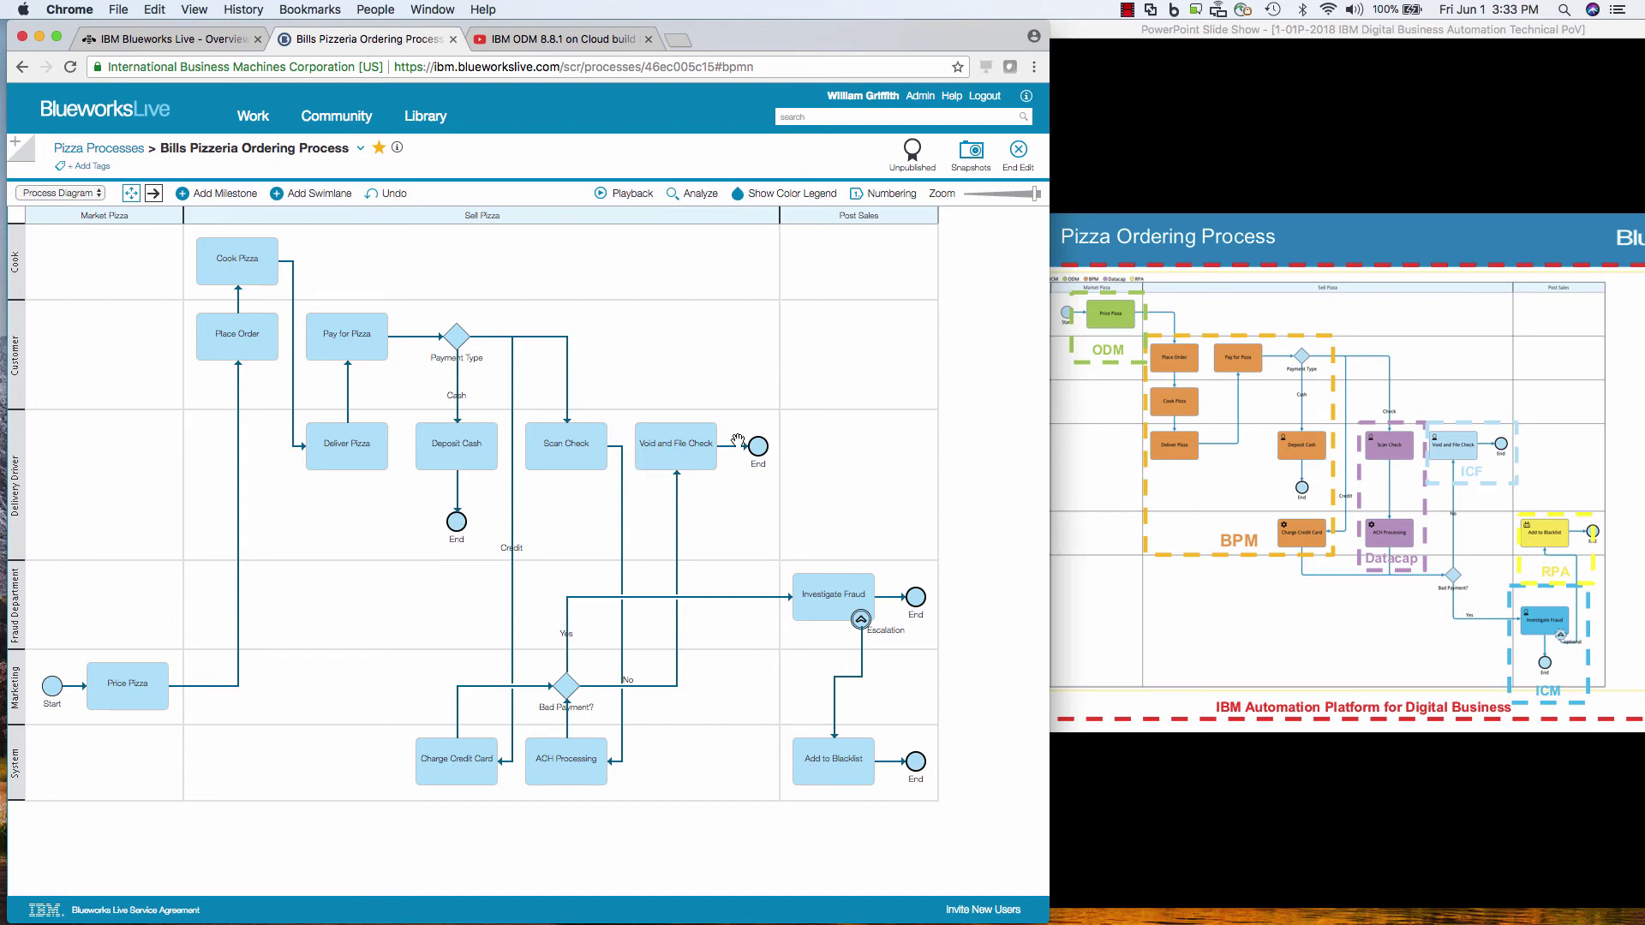
Step: Label the Payment Type to Scan Check branch 'Check' and move Bad Payment? into the System lane
right_click(568, 392)
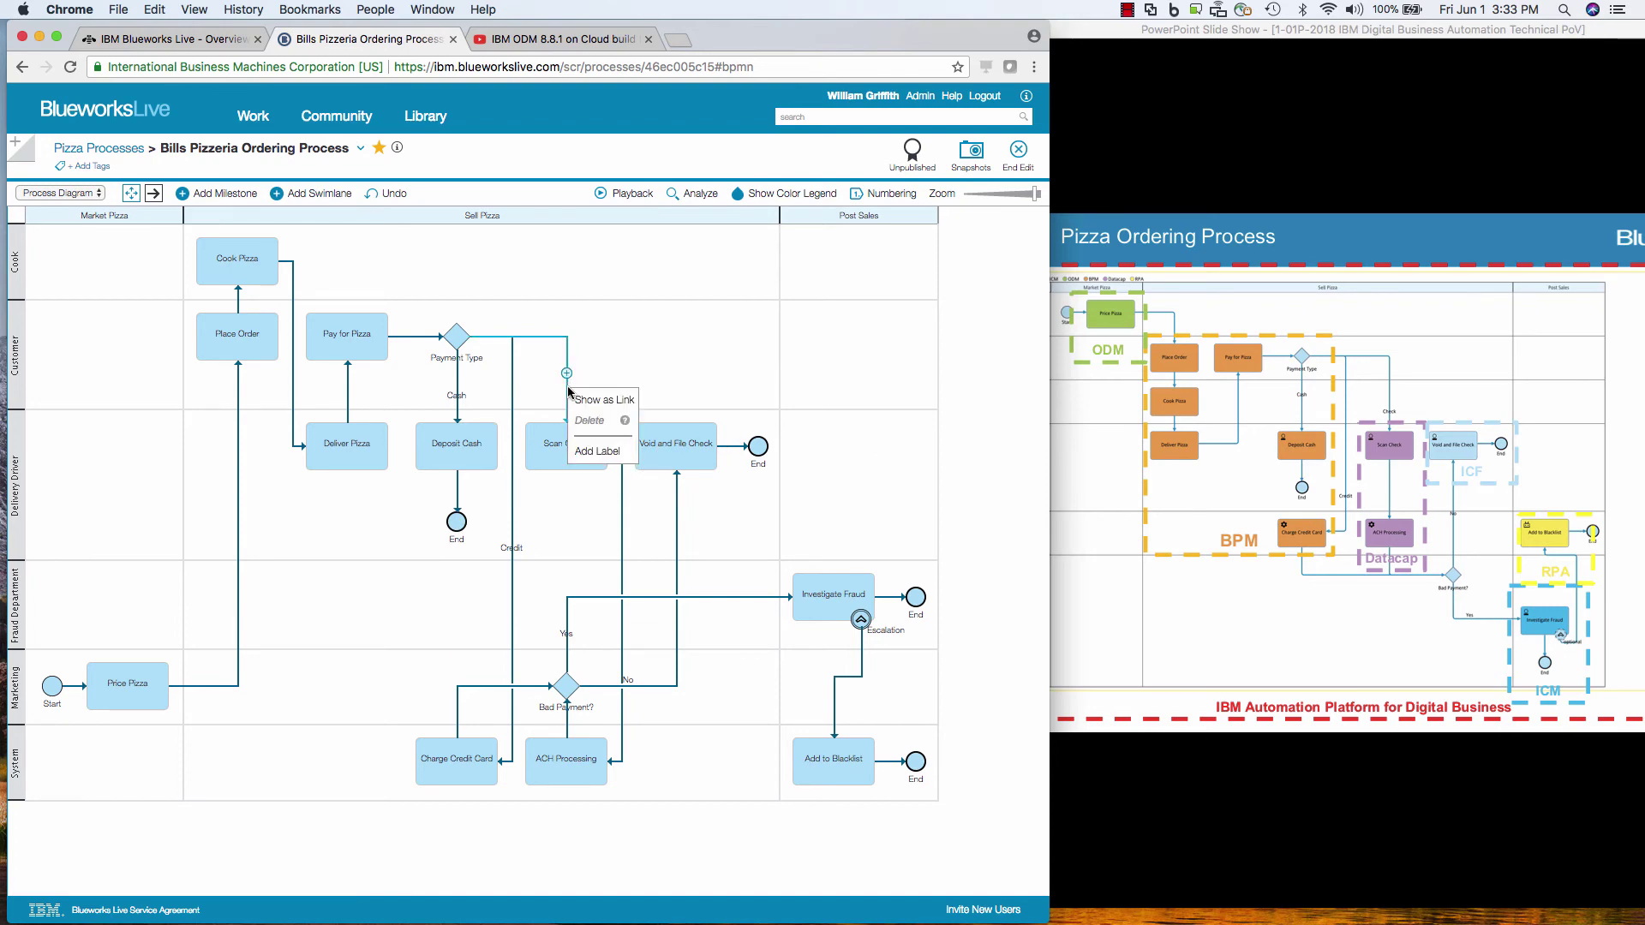
click(598, 451)
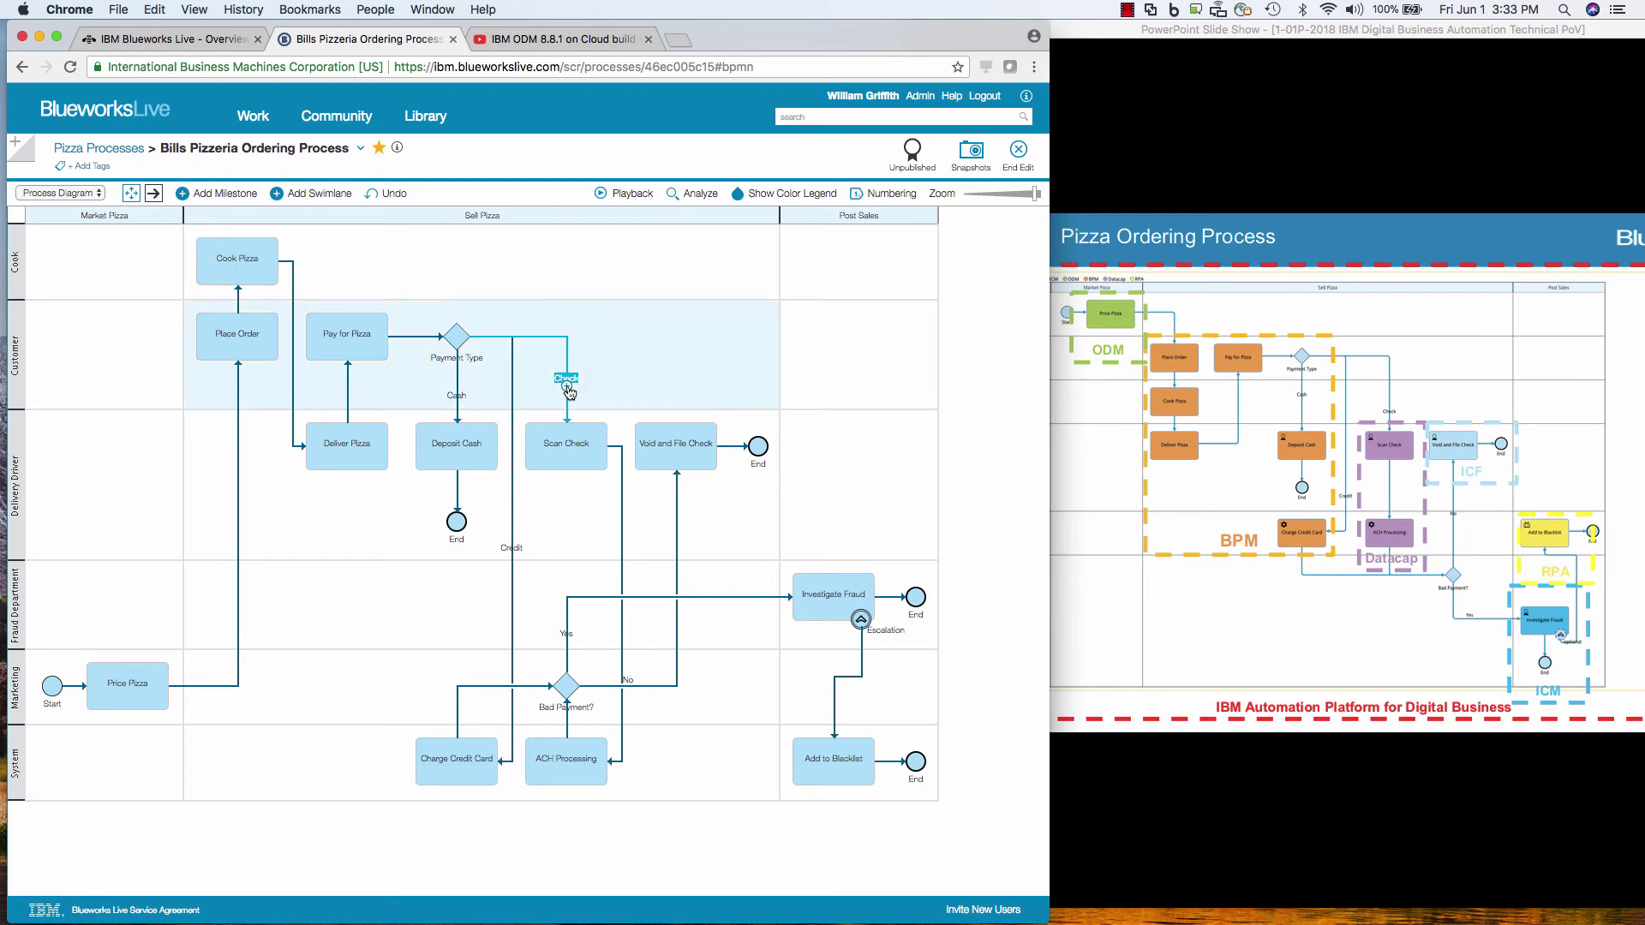
drag(568, 687, 642, 764)
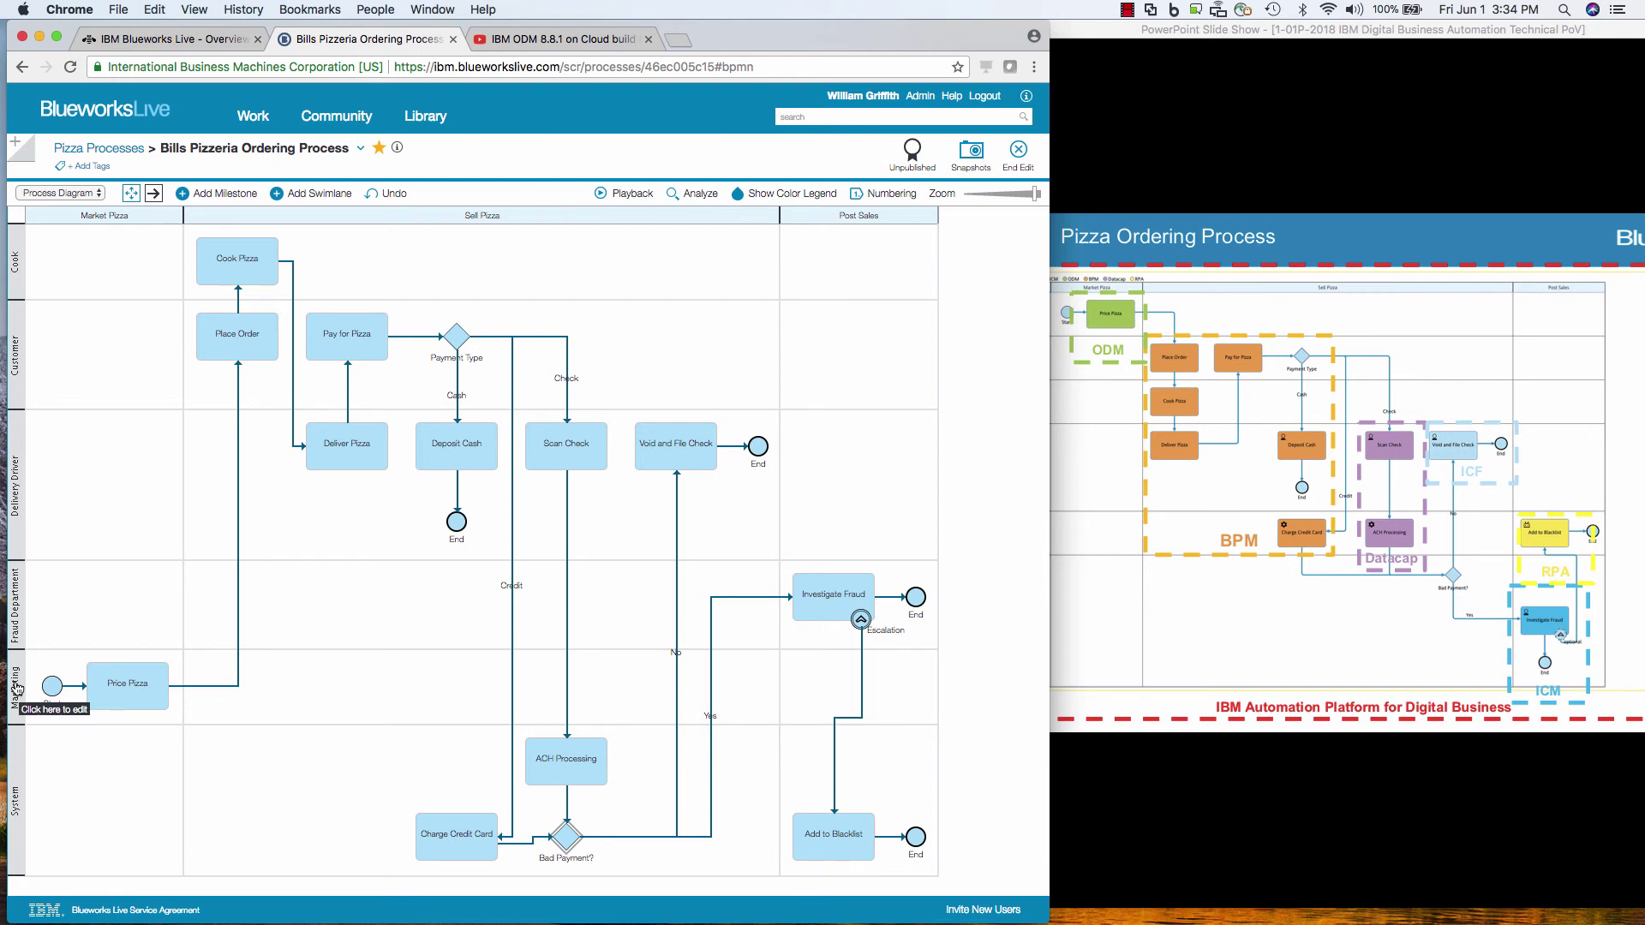
Step: Move Marketing to the top, Customer above Cook, System above Fraud Department, then reposition End and Deposit Cash
drag(16, 685, 24, 239)
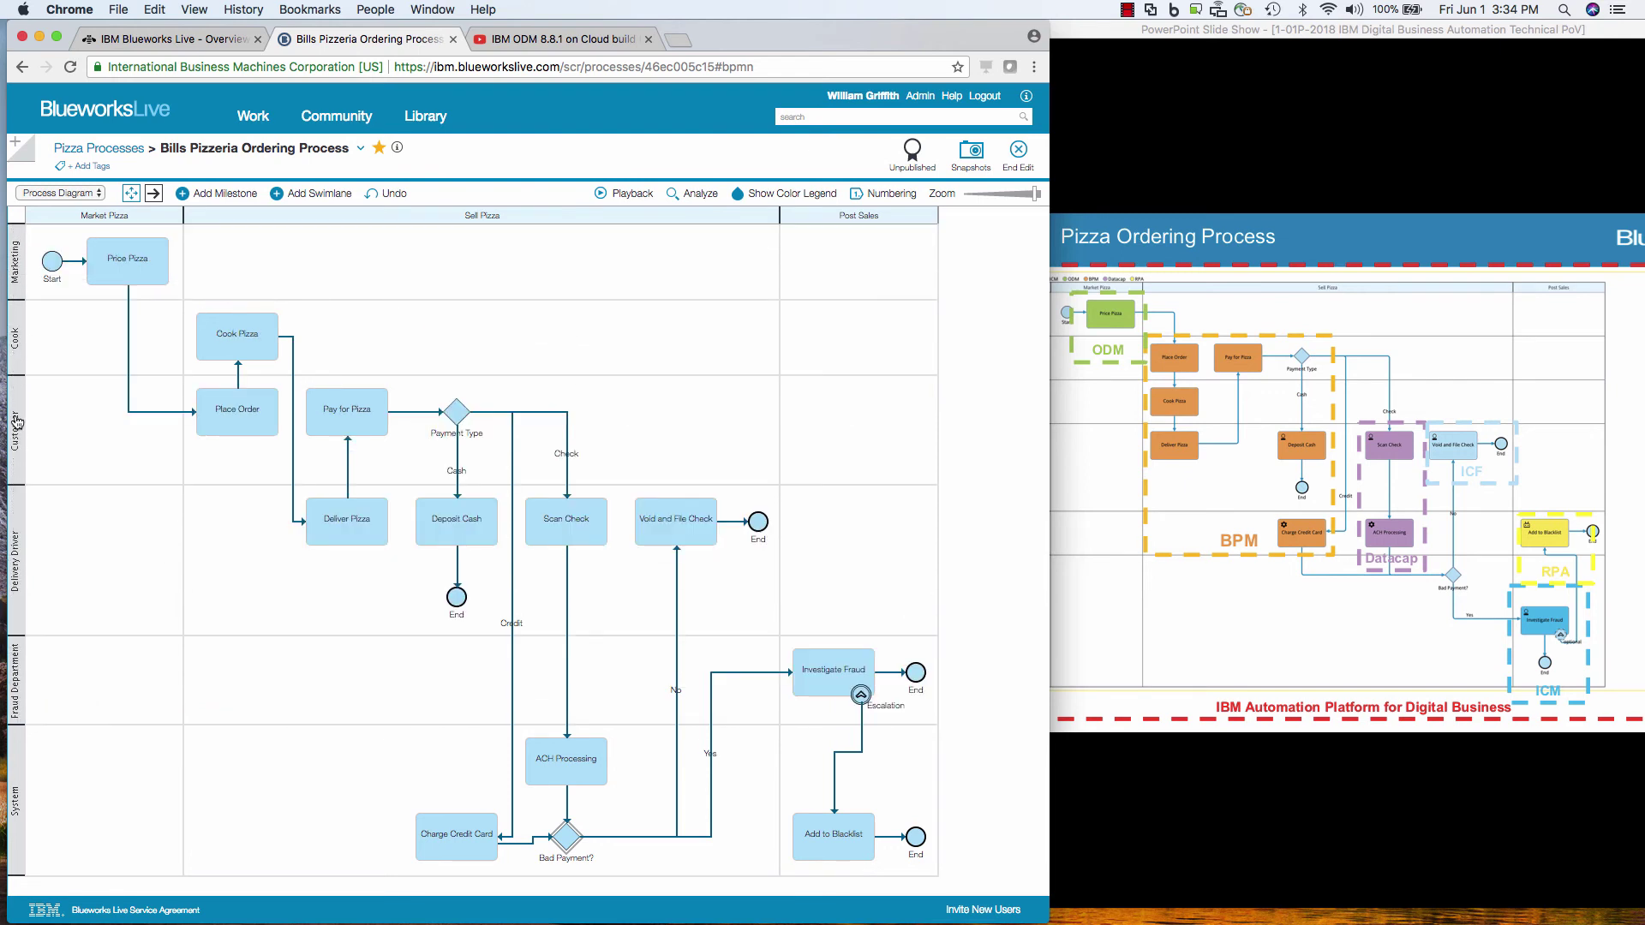
drag(17, 421, 19, 308)
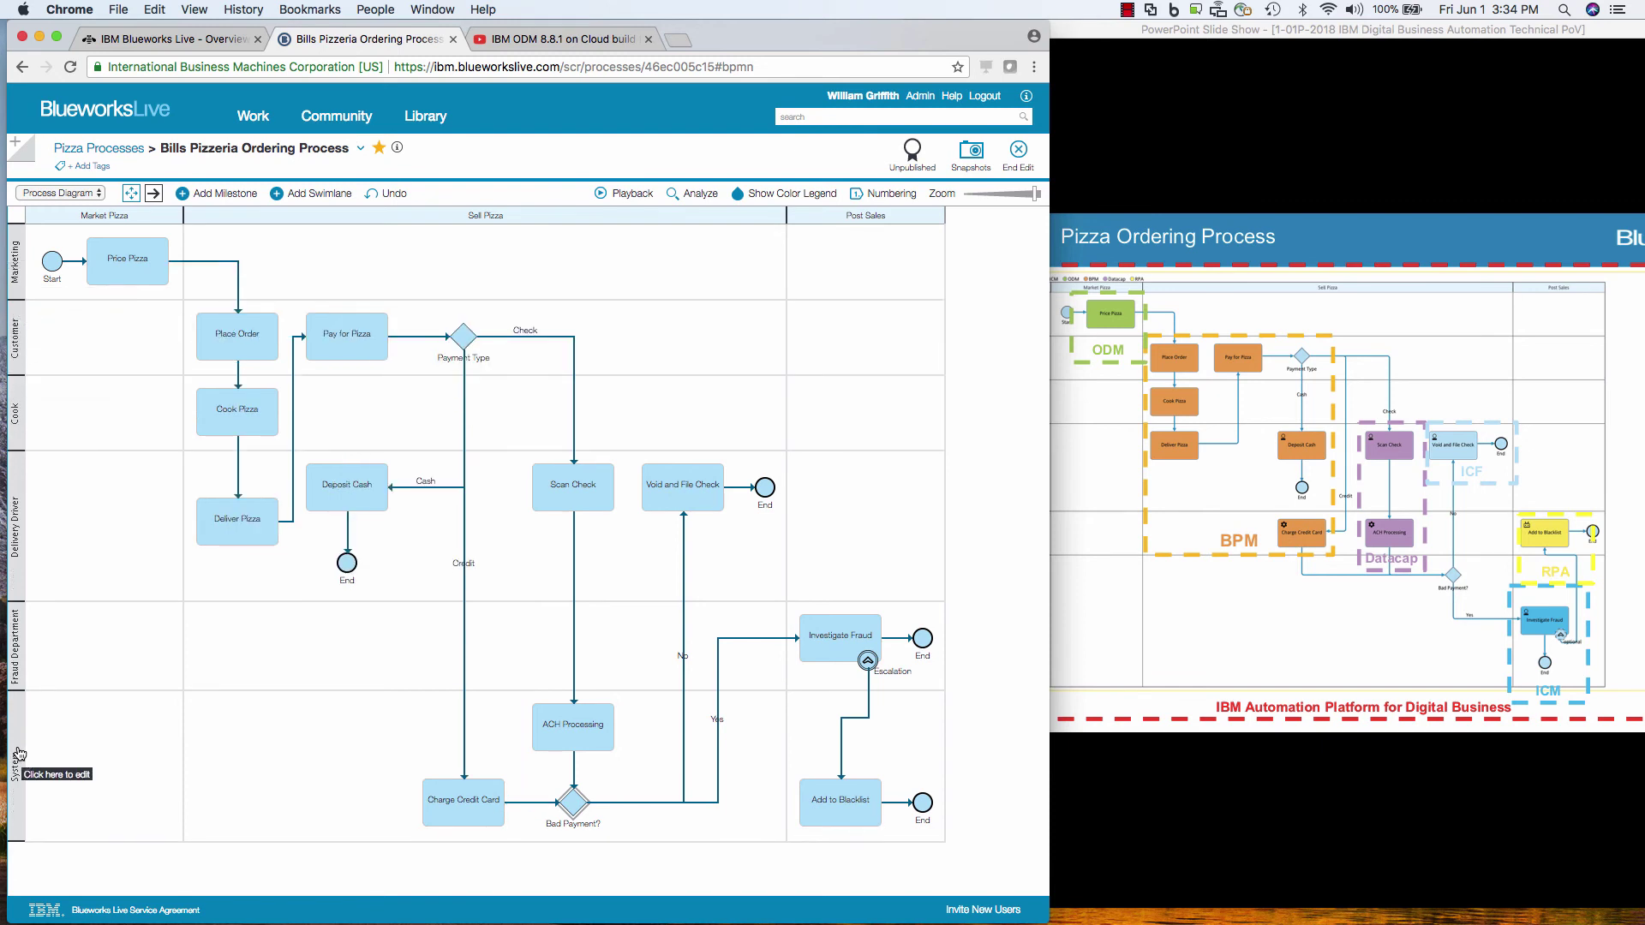
drag(19, 752, 22, 615)
drag(922, 796, 841, 864)
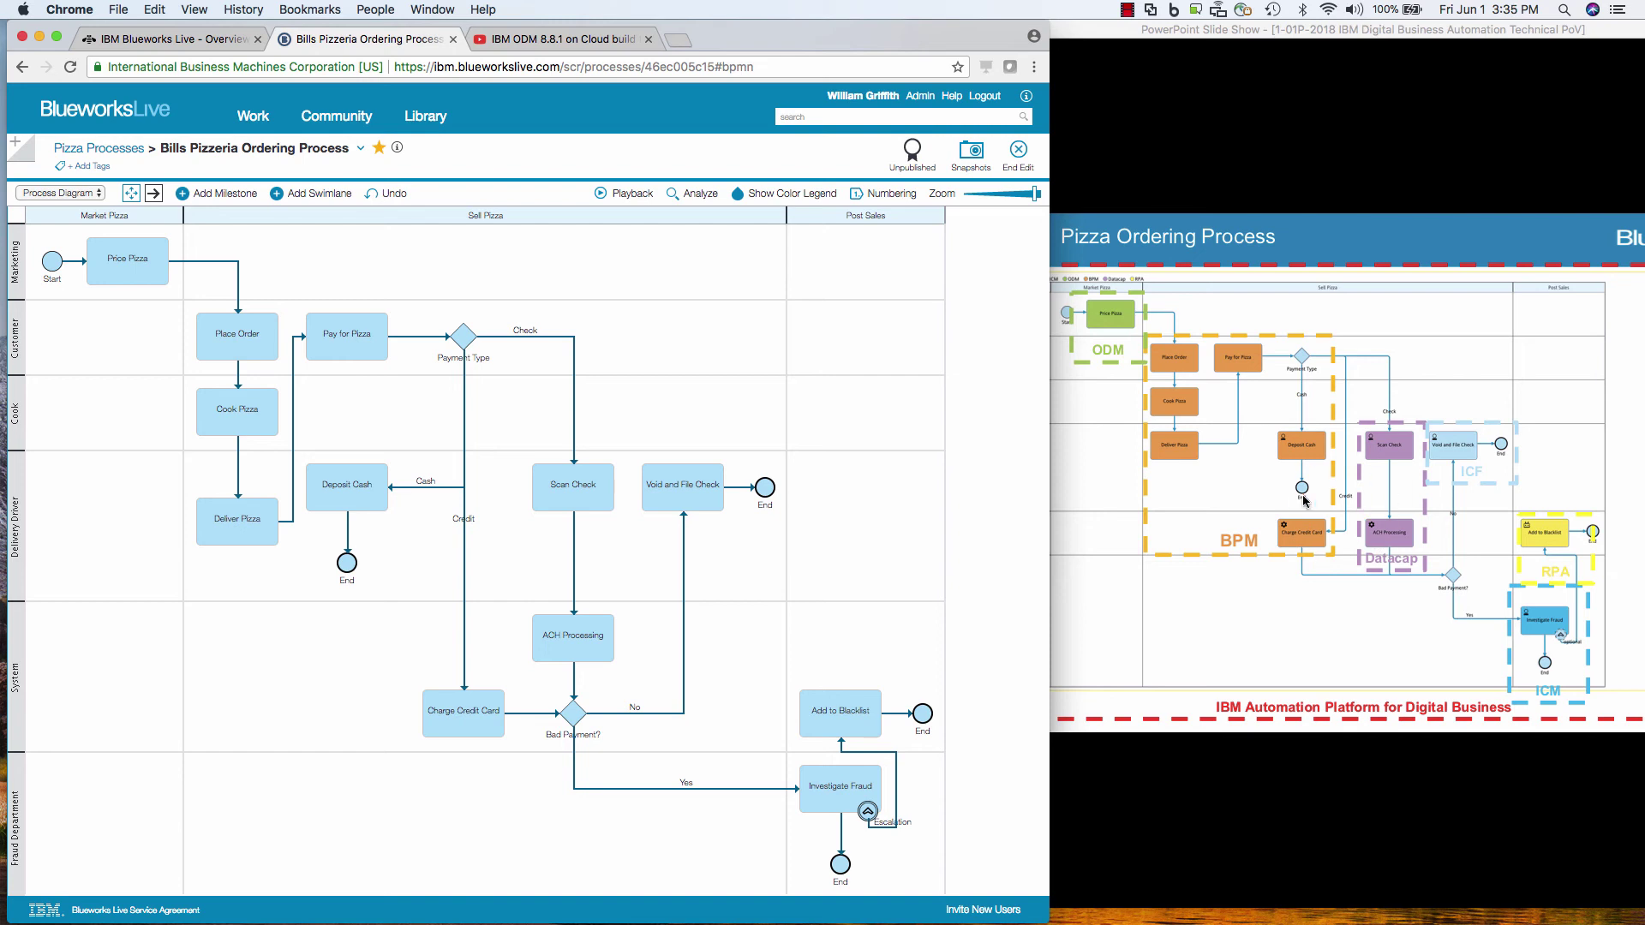
drag(371, 505, 516, 500)
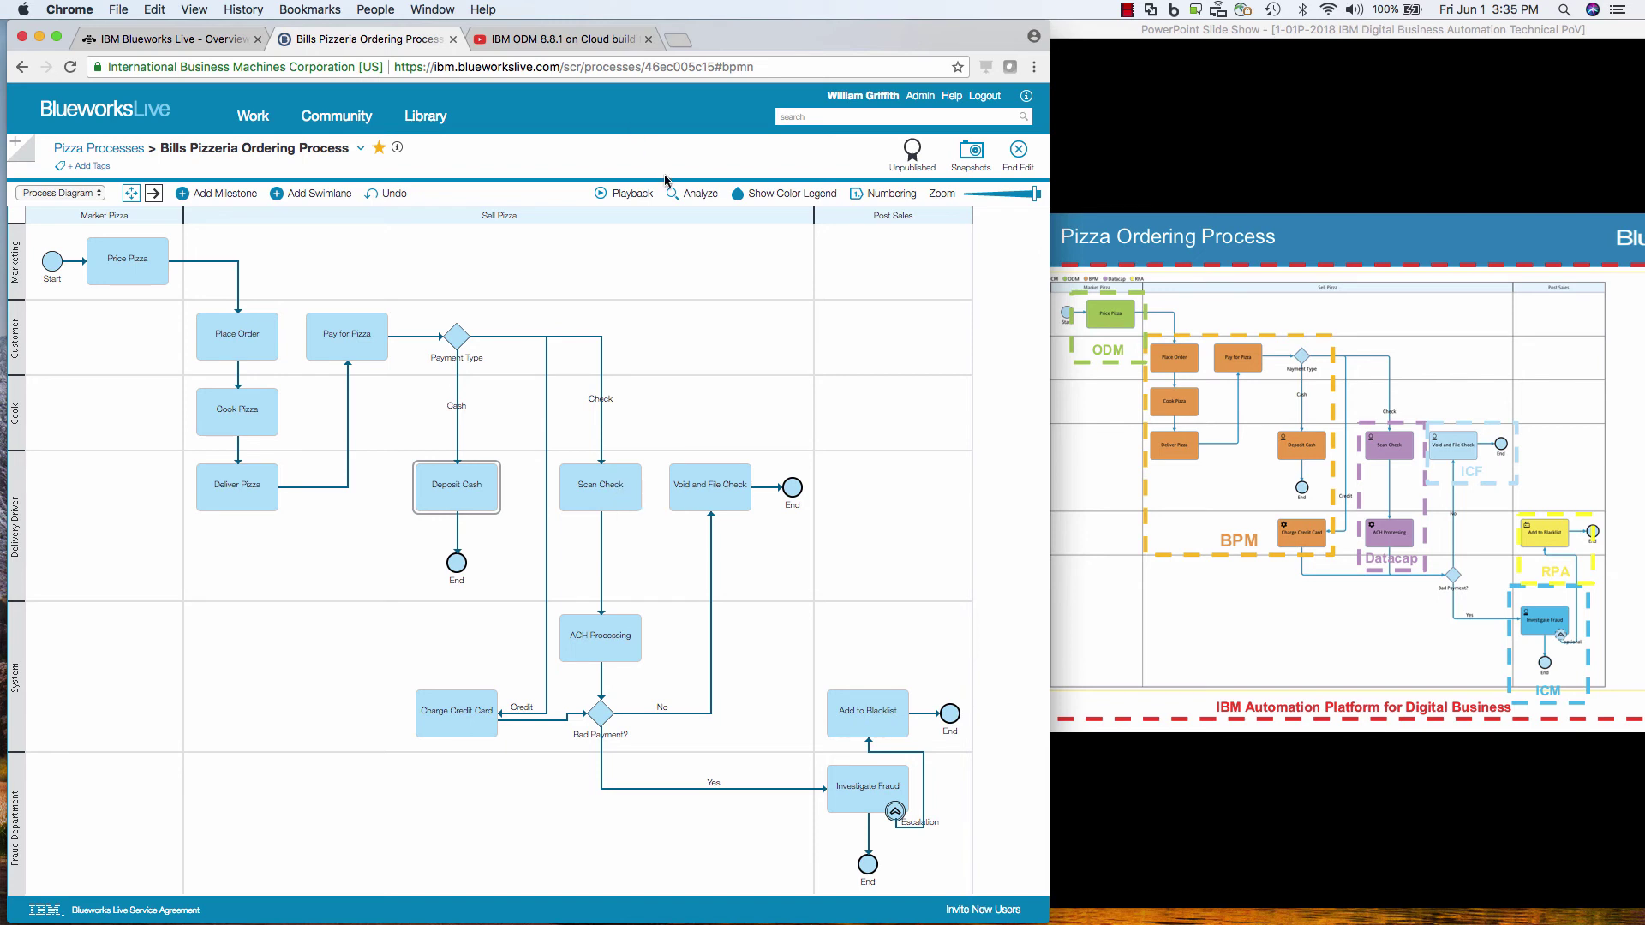
Step: Show the colour legend, label green 'ODM', and colour Price Pizza green
click(758, 194)
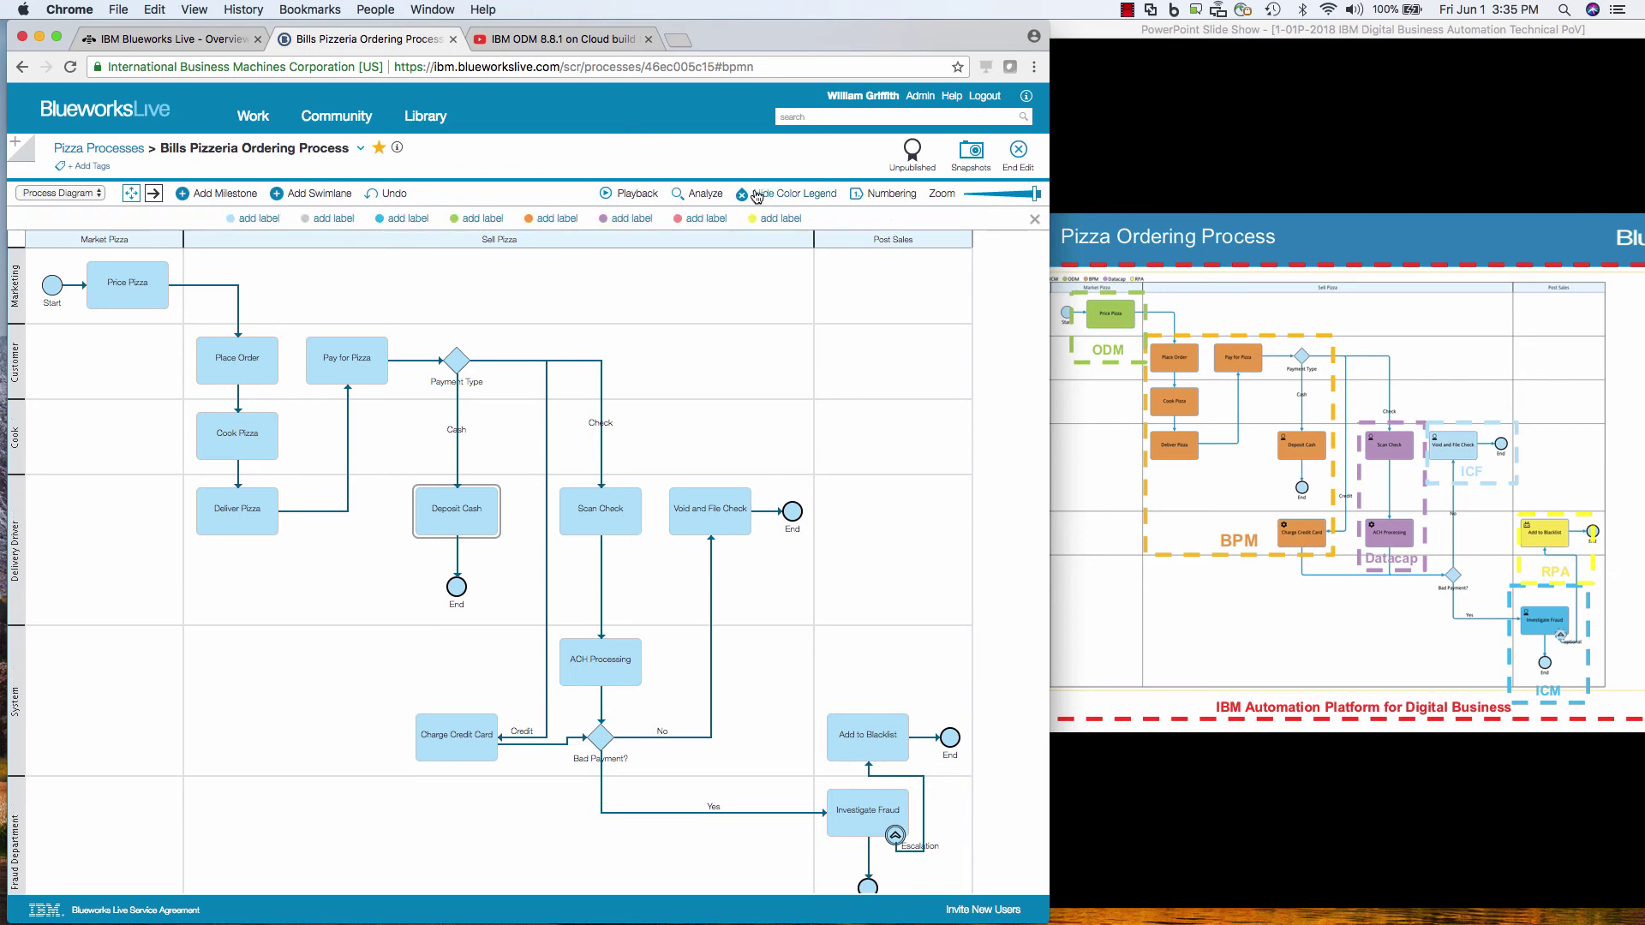
click(156, 301)
click(477, 218)
key(Return)
right_click(158, 301)
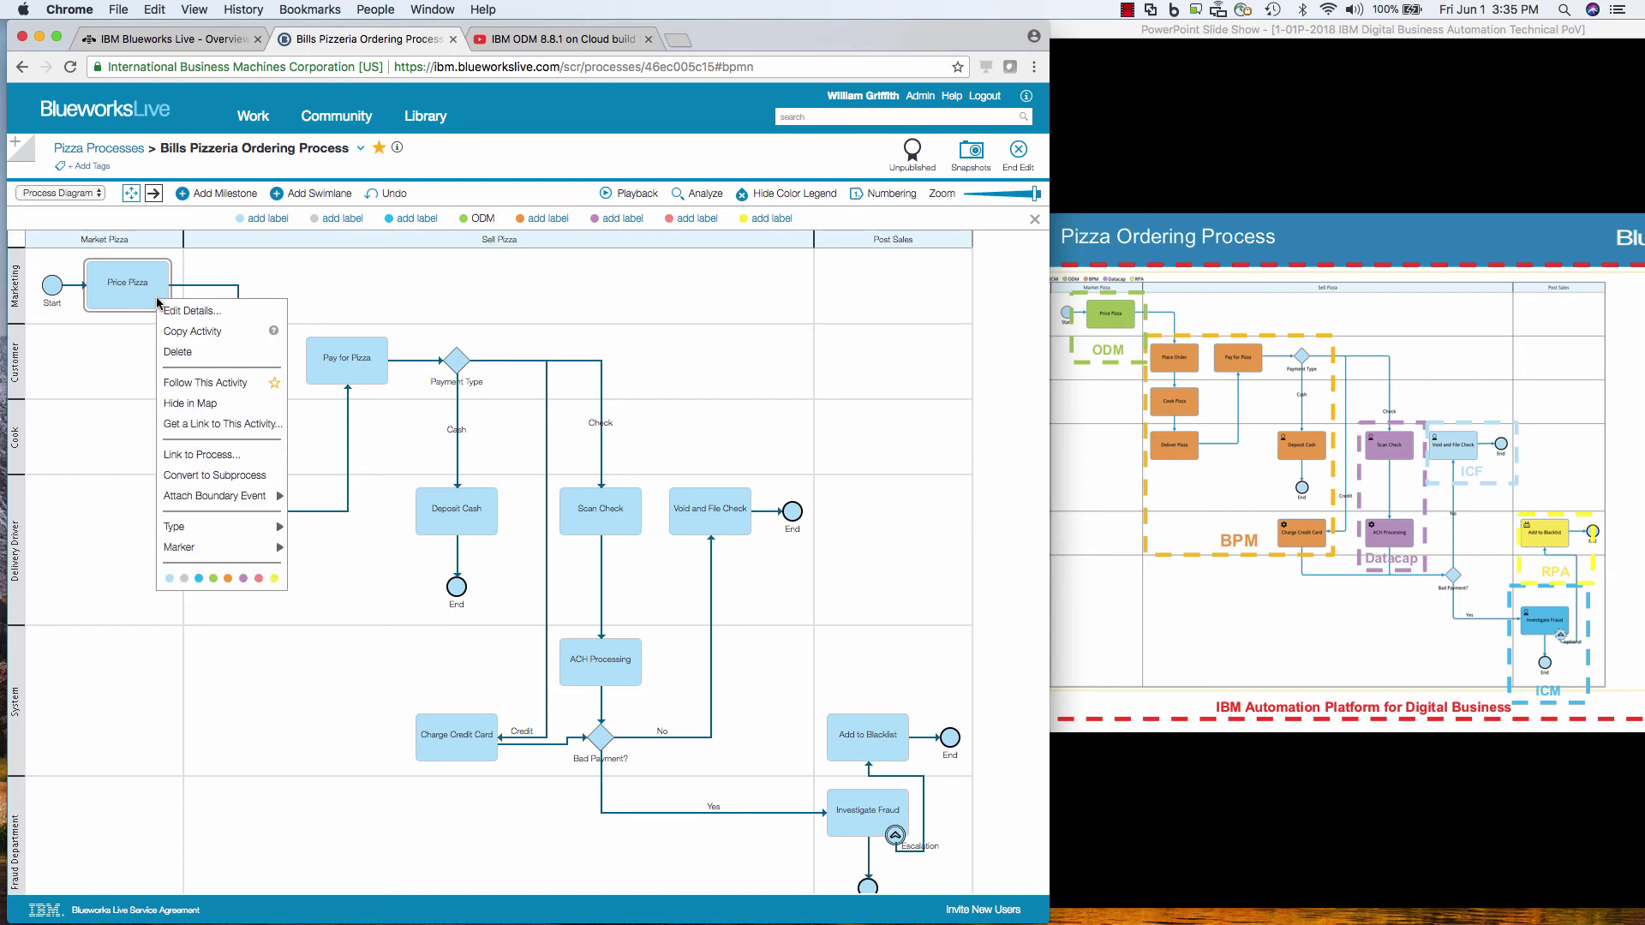
click(213, 579)
Step: Colour Place Order, Cook, Deliver, Pay, Payment Type, Deposit Cash and Charge Credit Card orange, labelled 'BPM'
click(260, 381)
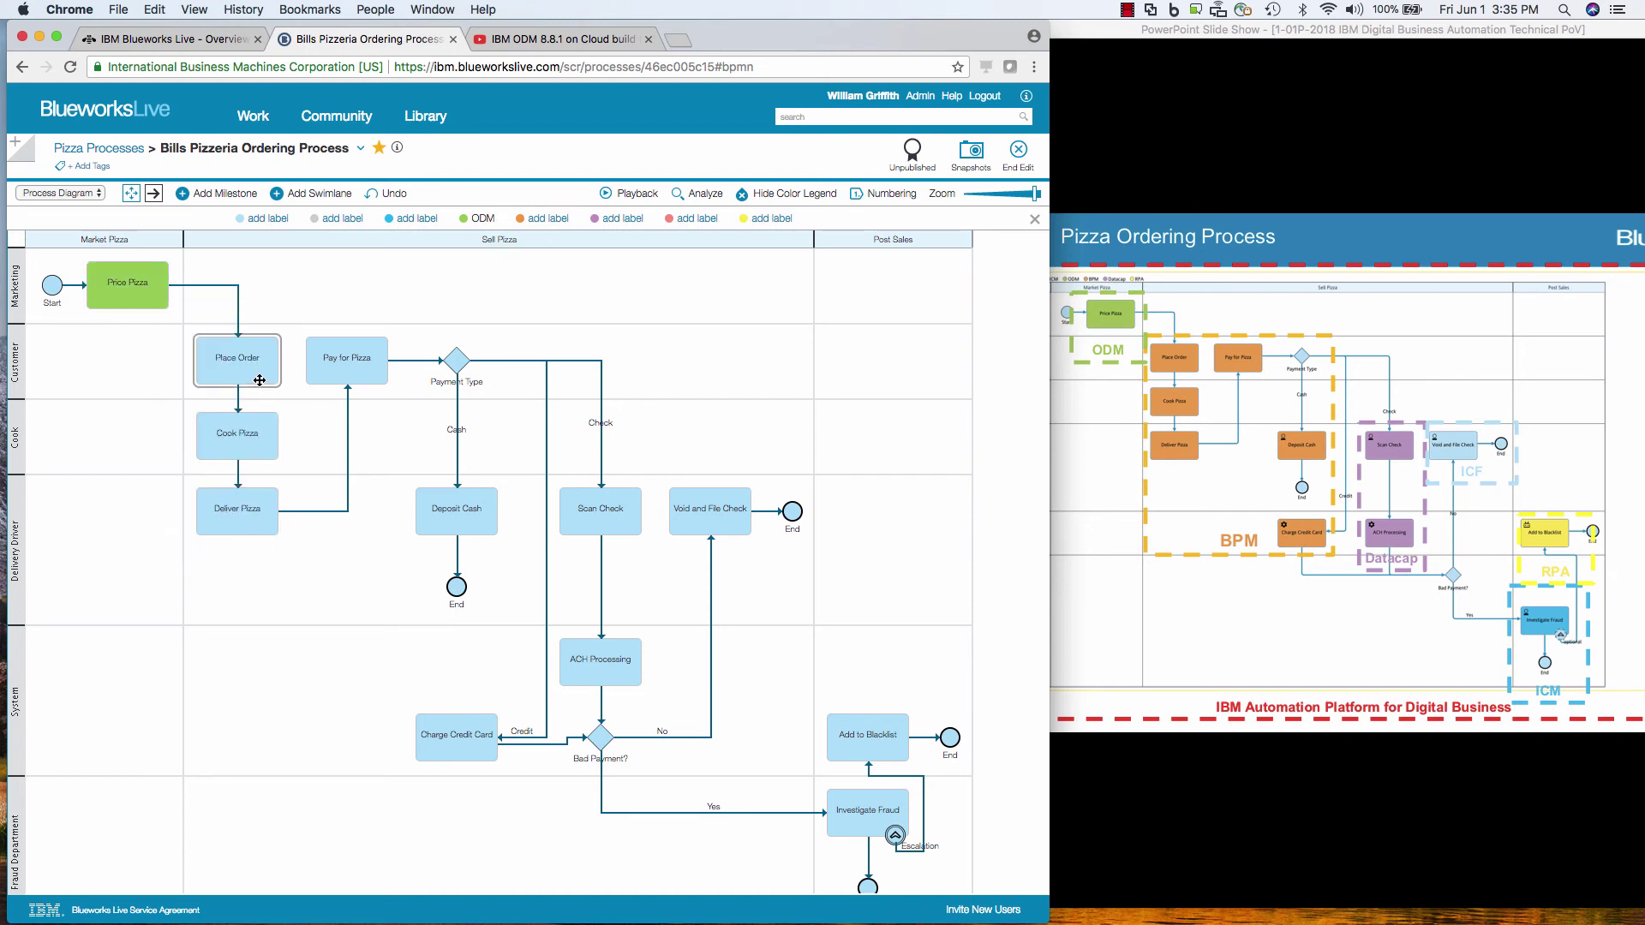
shift+click(263, 430)
shift+click(259, 497)
shift+click(341, 373)
shift+click(456, 361)
shift+click(433, 498)
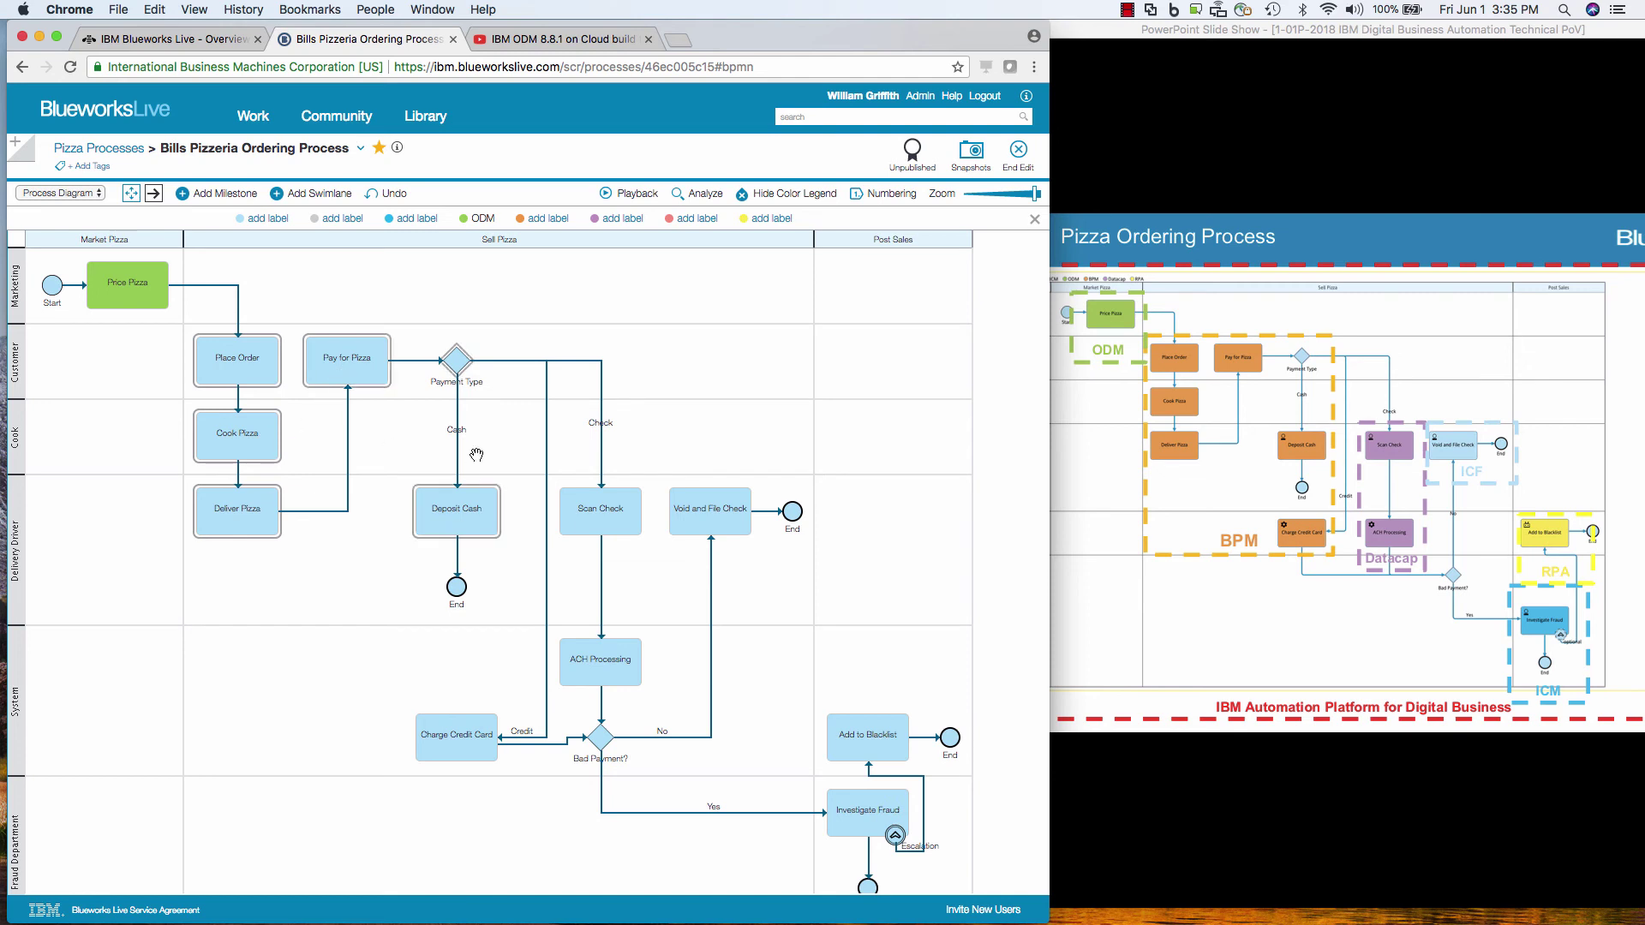
right_click(478, 526)
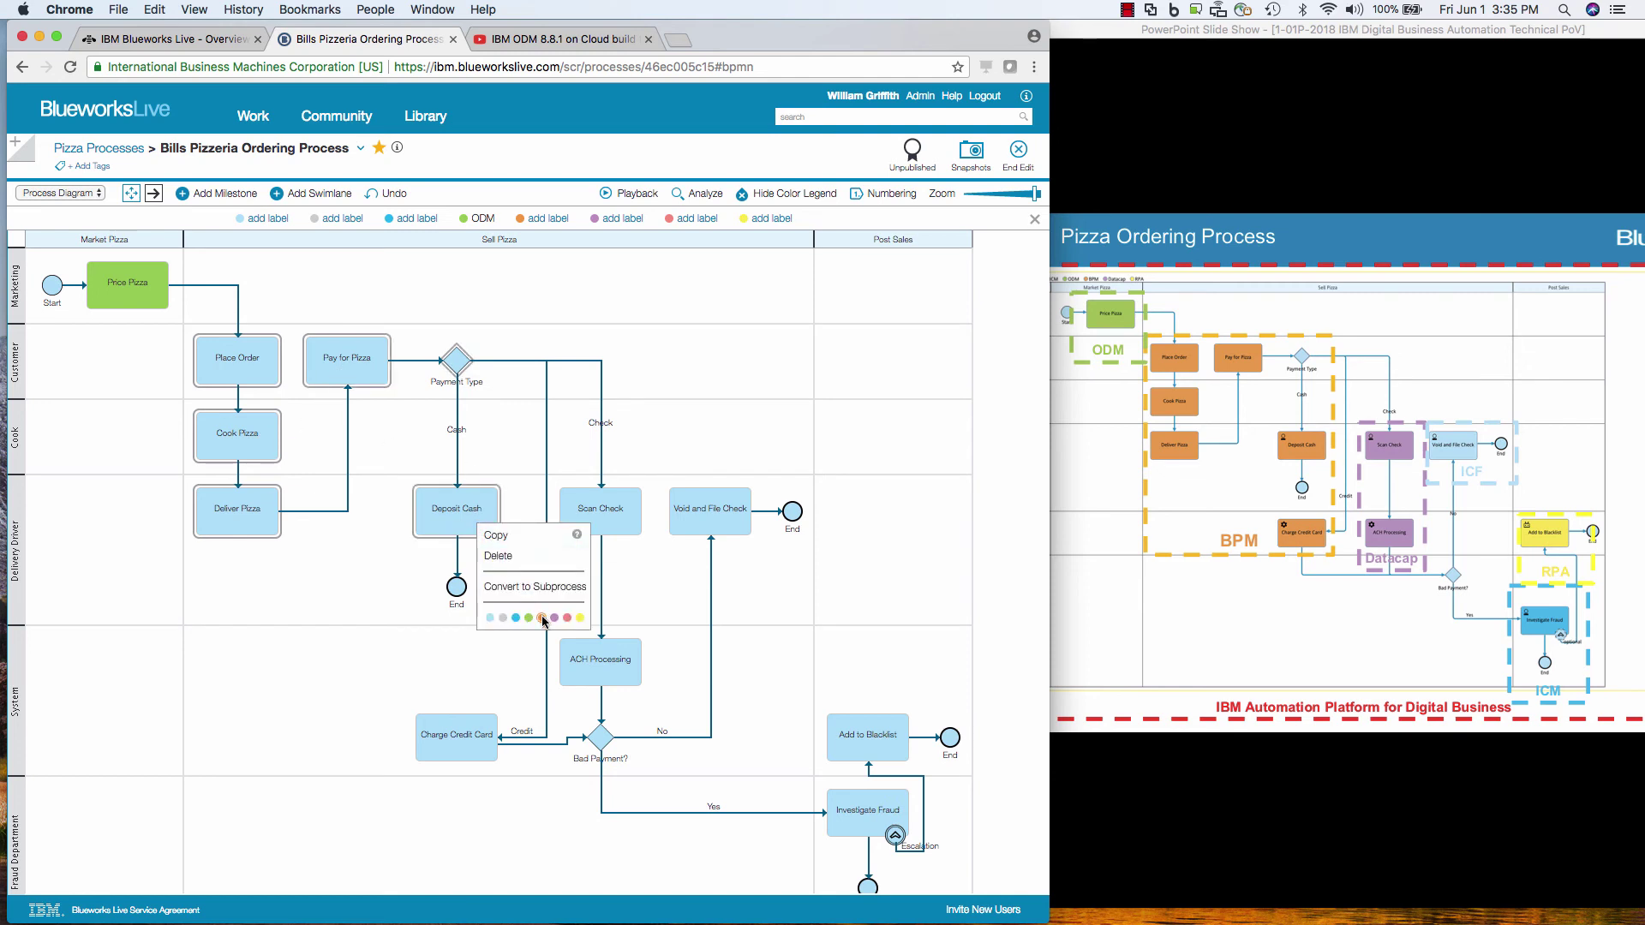
click(543, 618)
click(545, 219)
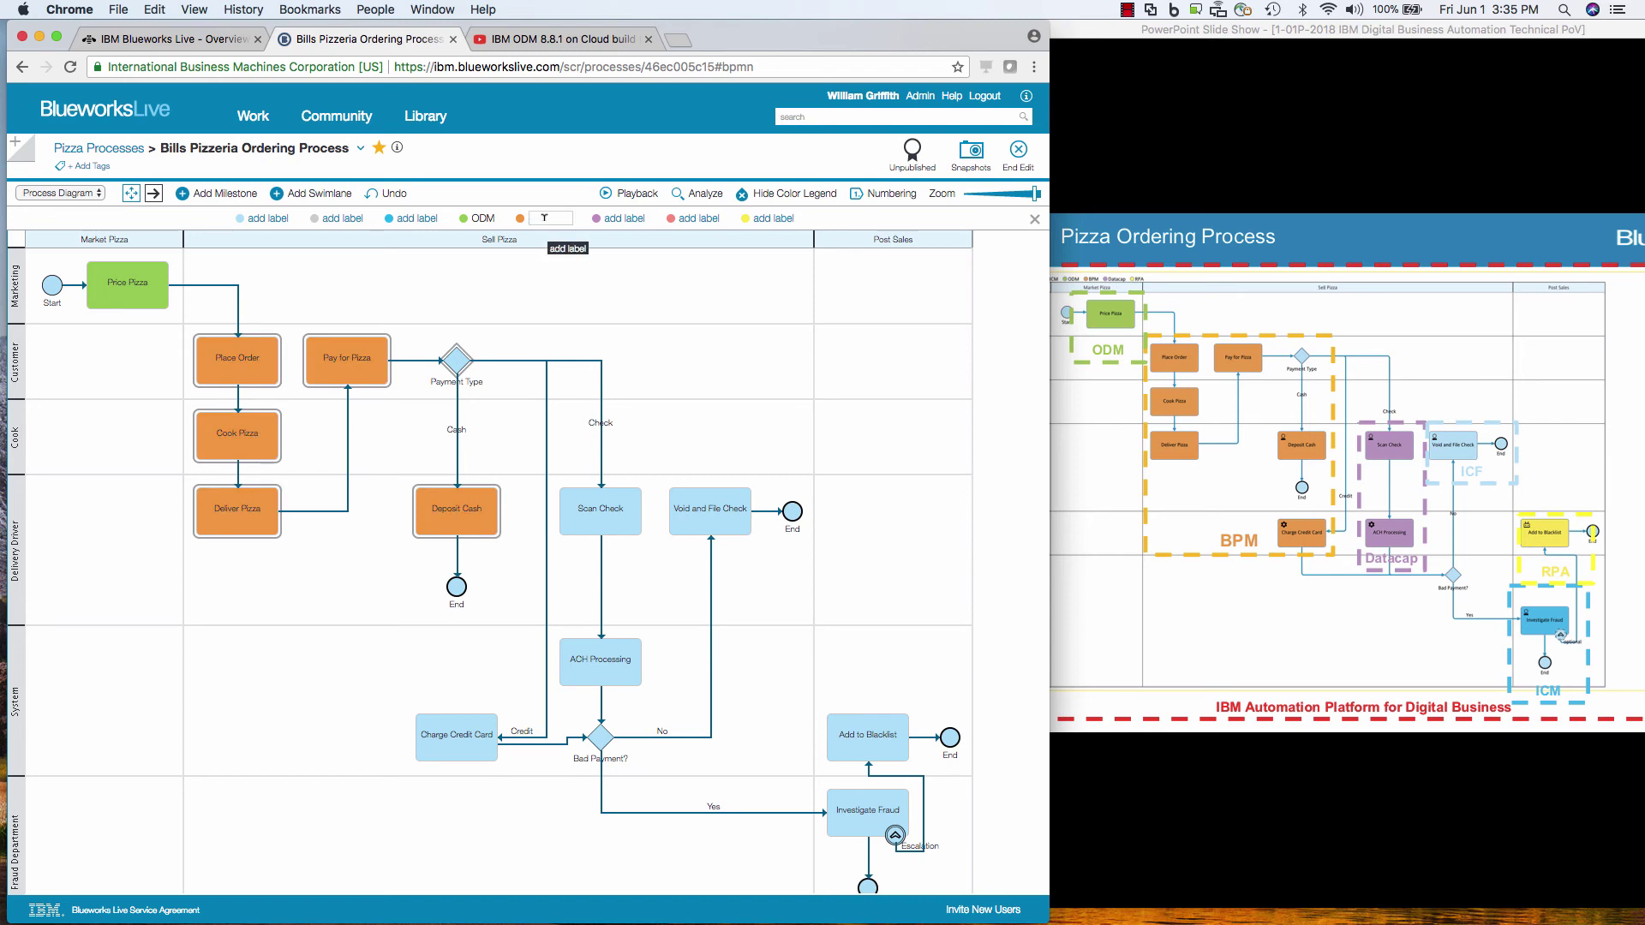
text(BPM)
key(Return)
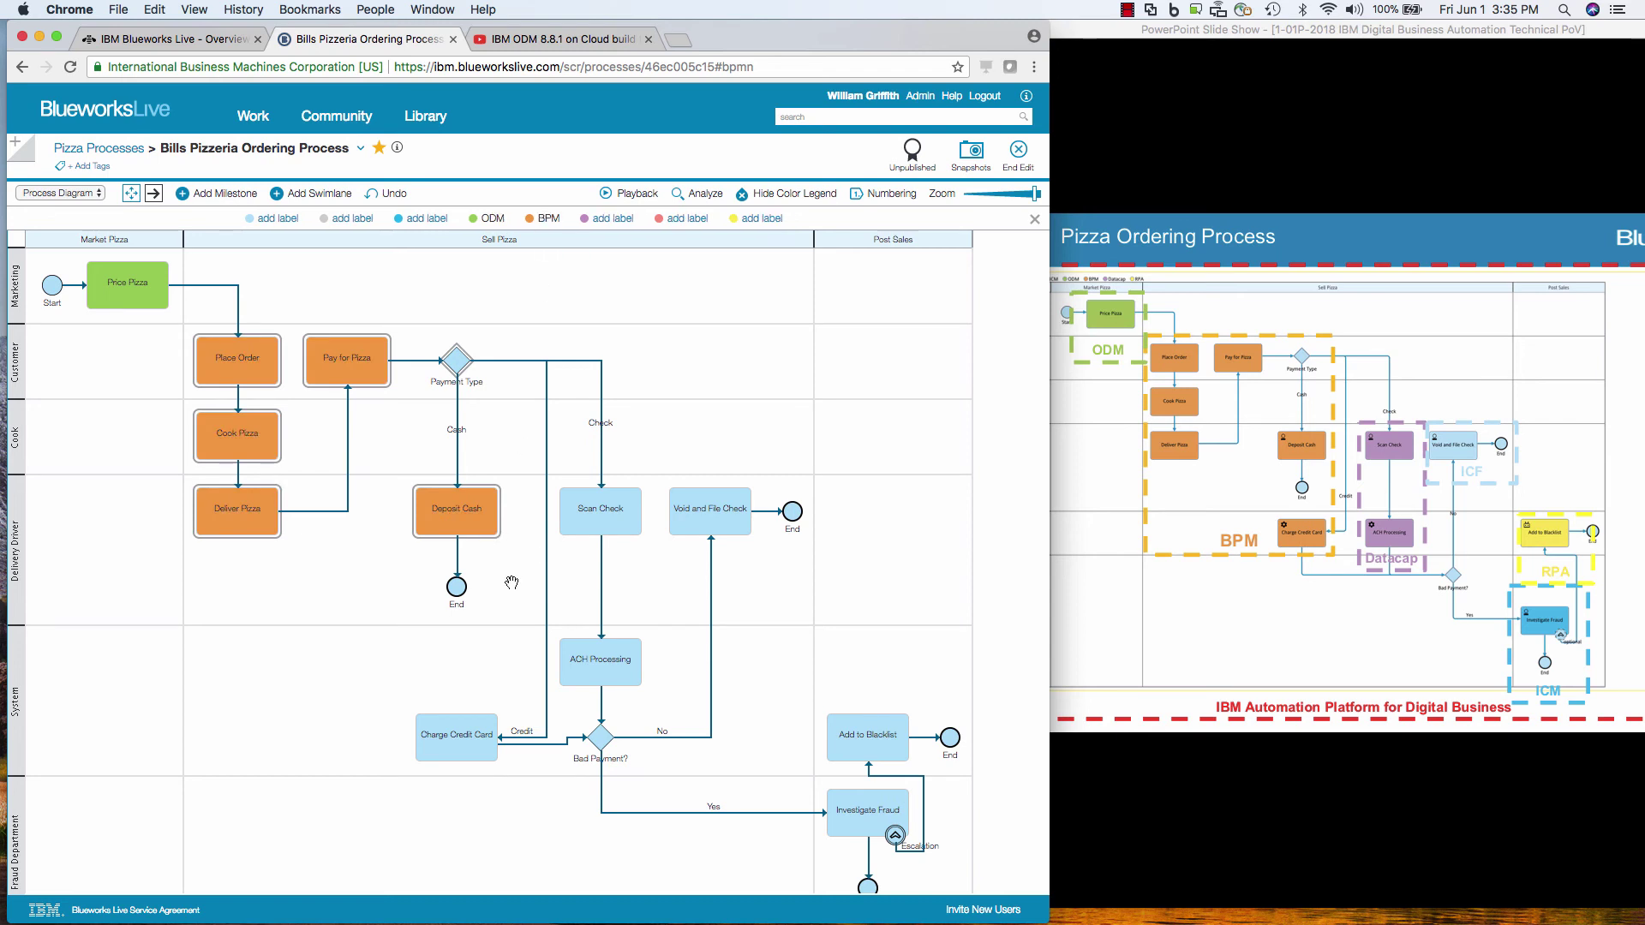
right_click(474, 761)
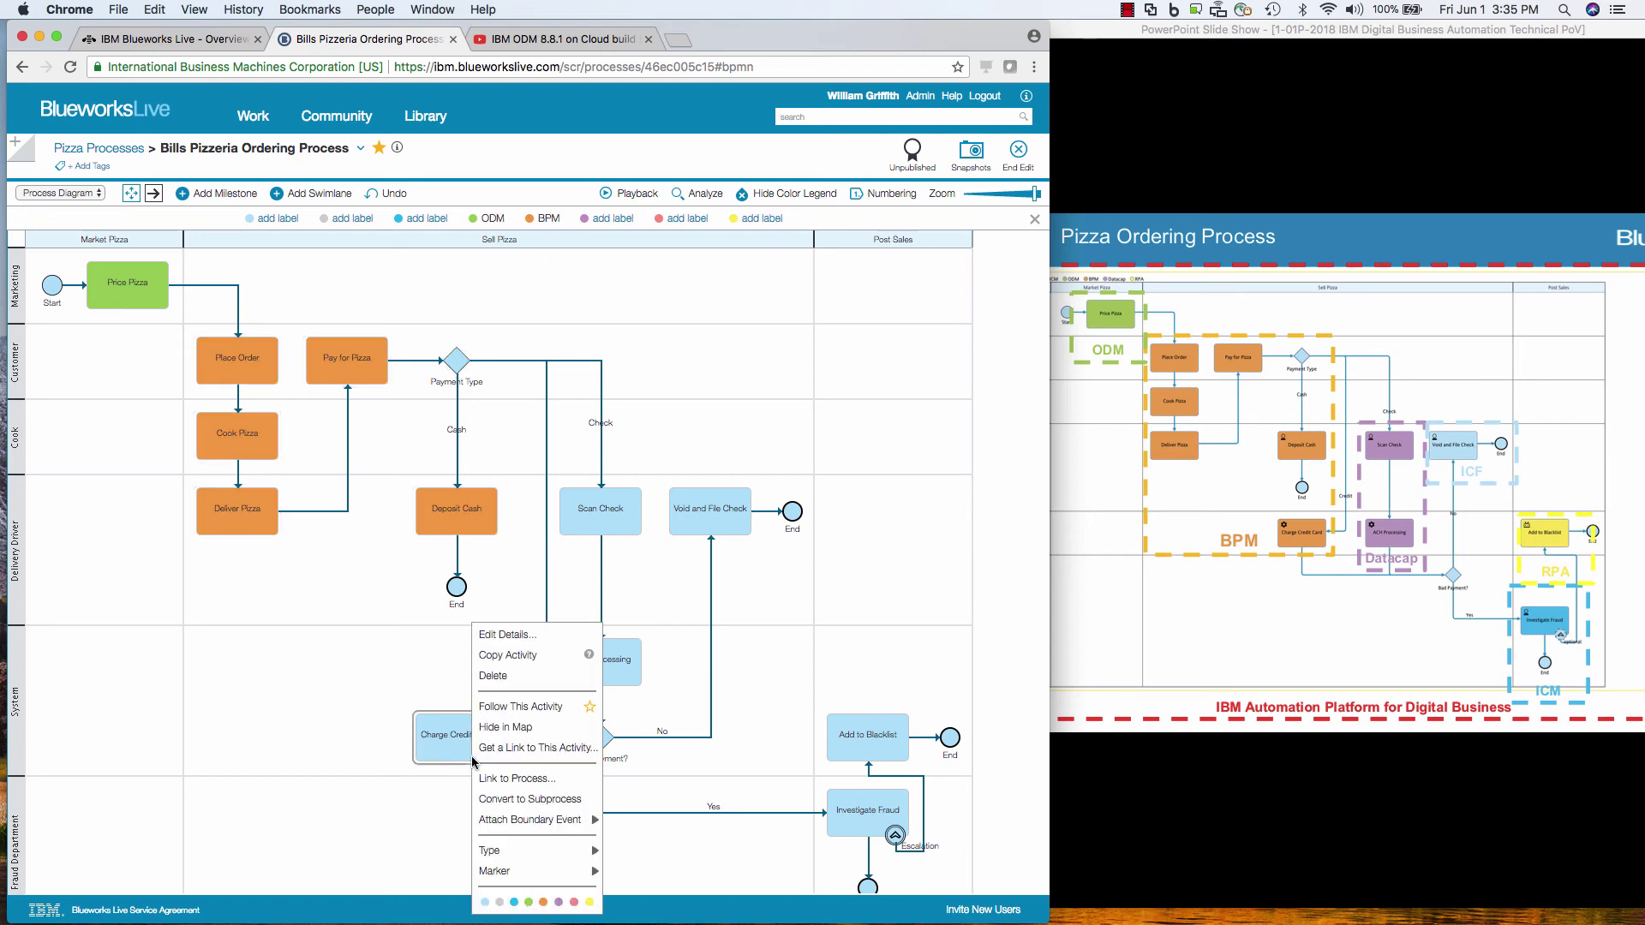
click(545, 903)
Step: Colour Scan Check and ACH Processing purple and label purple 'Datacap' in the legend
click(624, 531)
shift+click(619, 677)
right_click(619, 681)
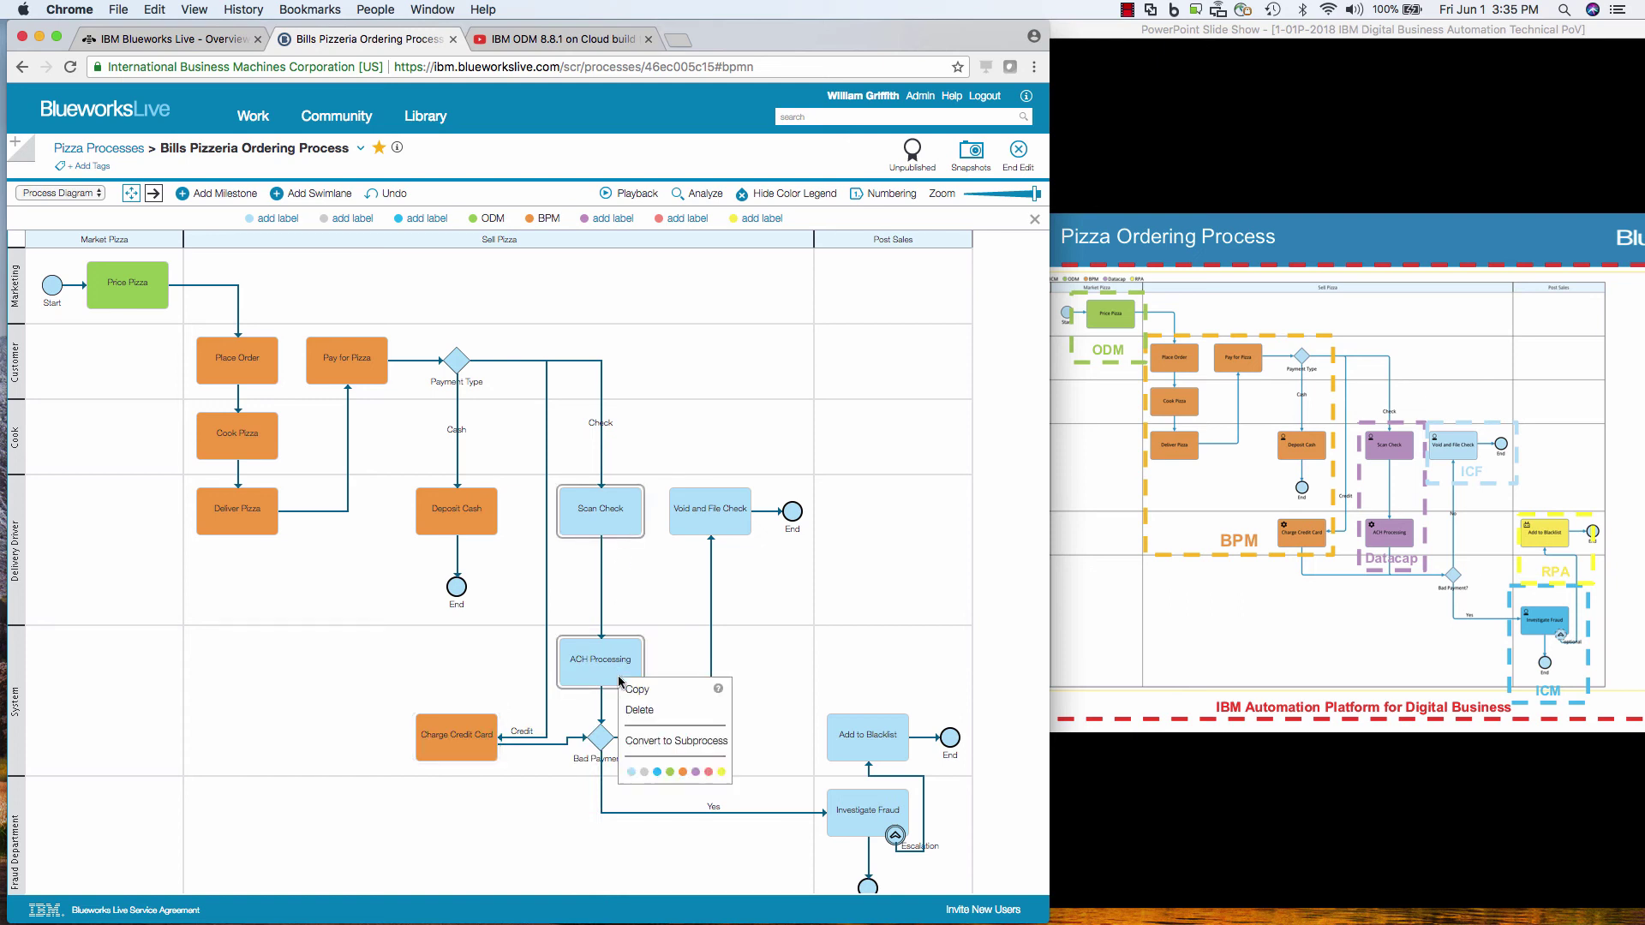
click(697, 772)
click(603, 219)
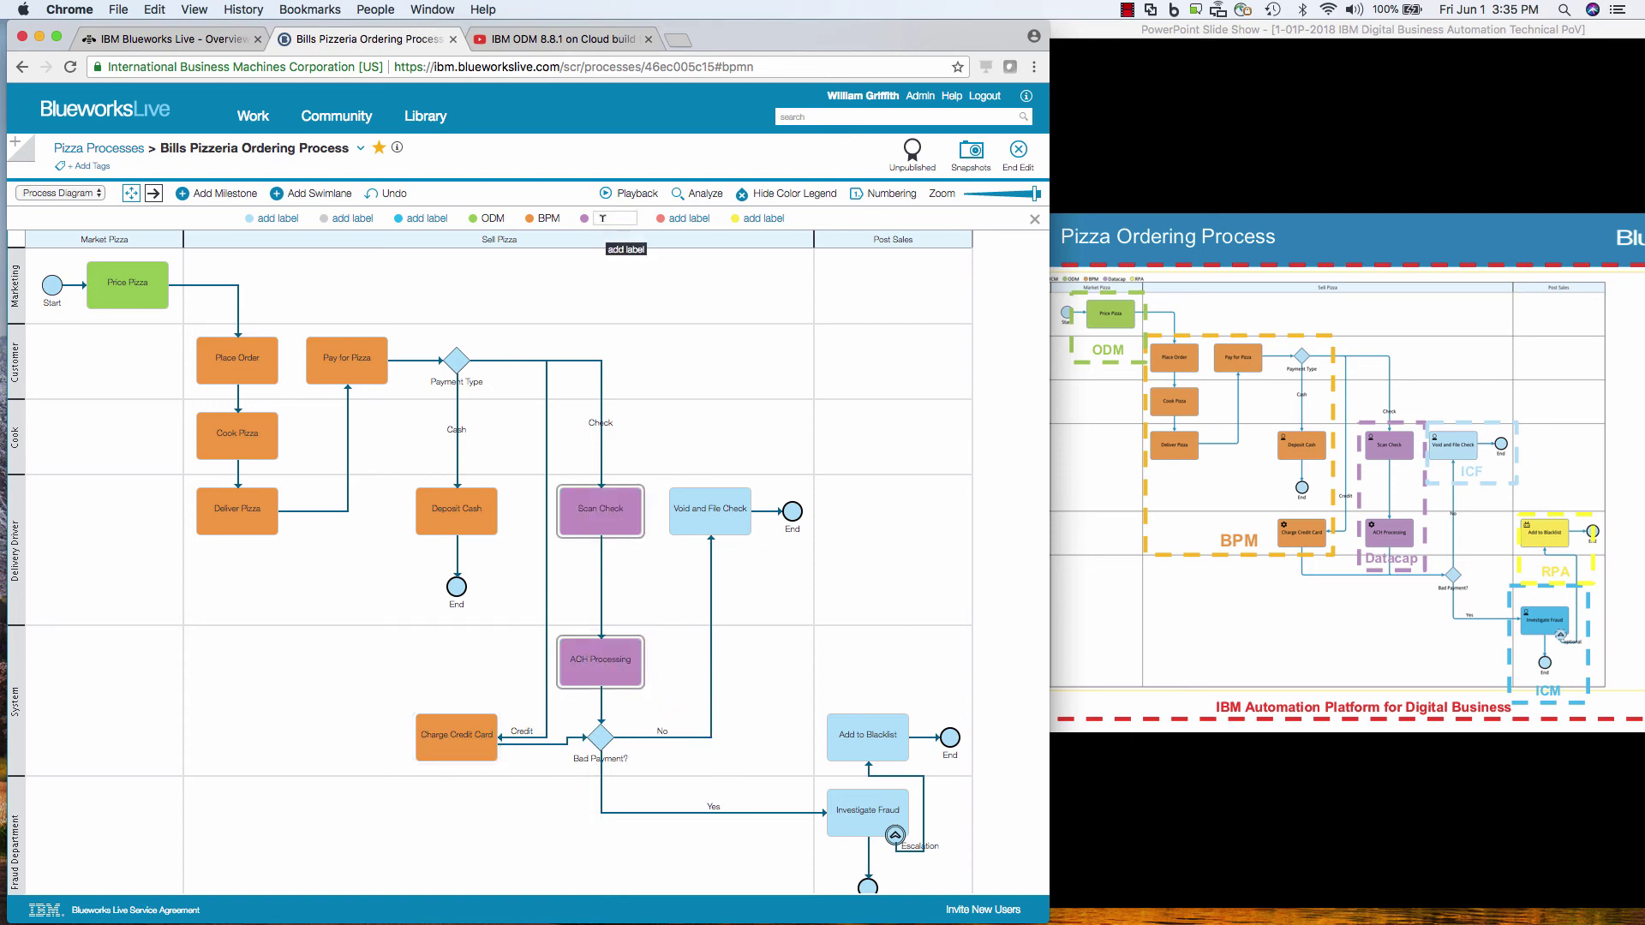
text(Datacap)
key(Return)
Step: Colour Add to Blacklist yellow and label yellow 'RPA' in the legend
click(902, 739)
right_click(902, 740)
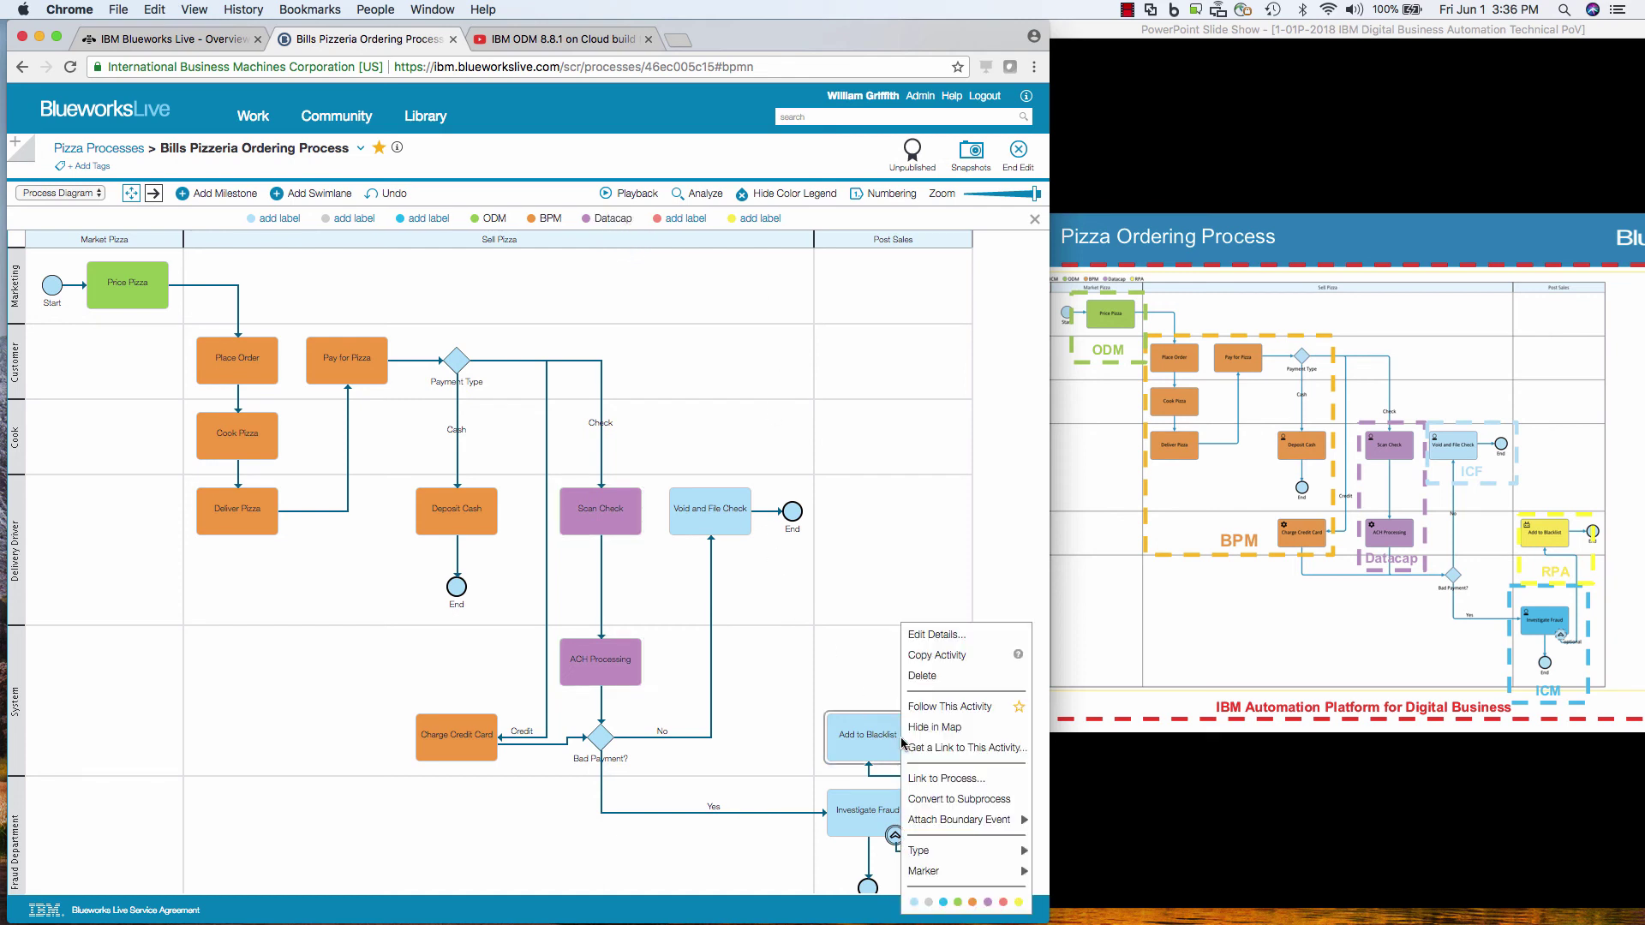
click(1018, 901)
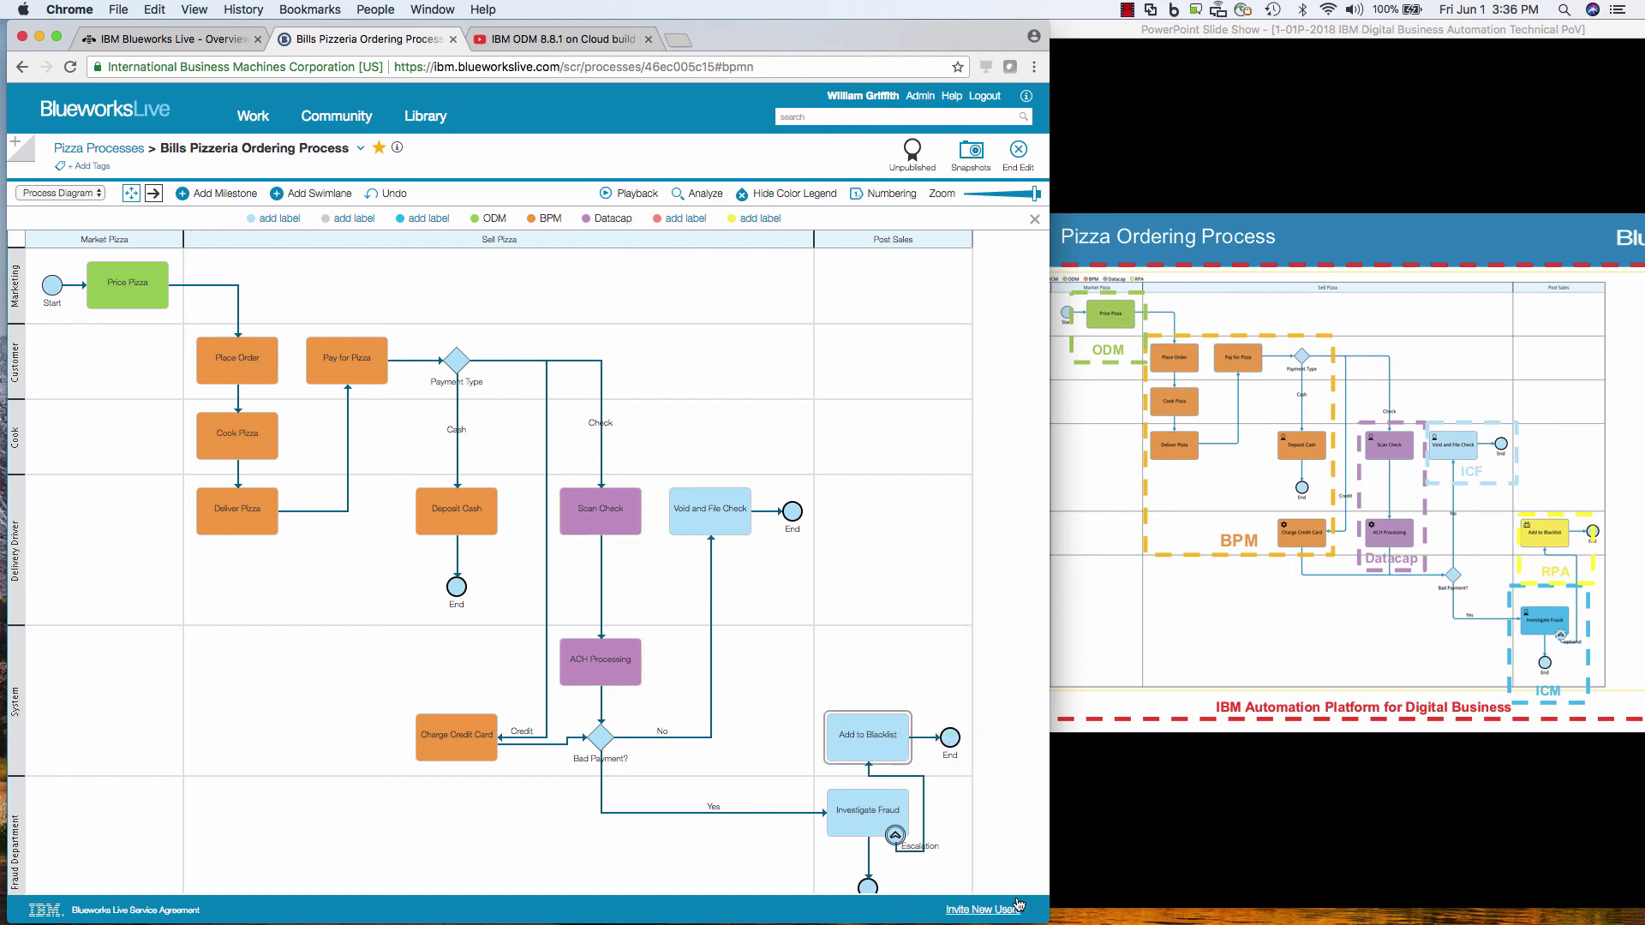
click(758, 218)
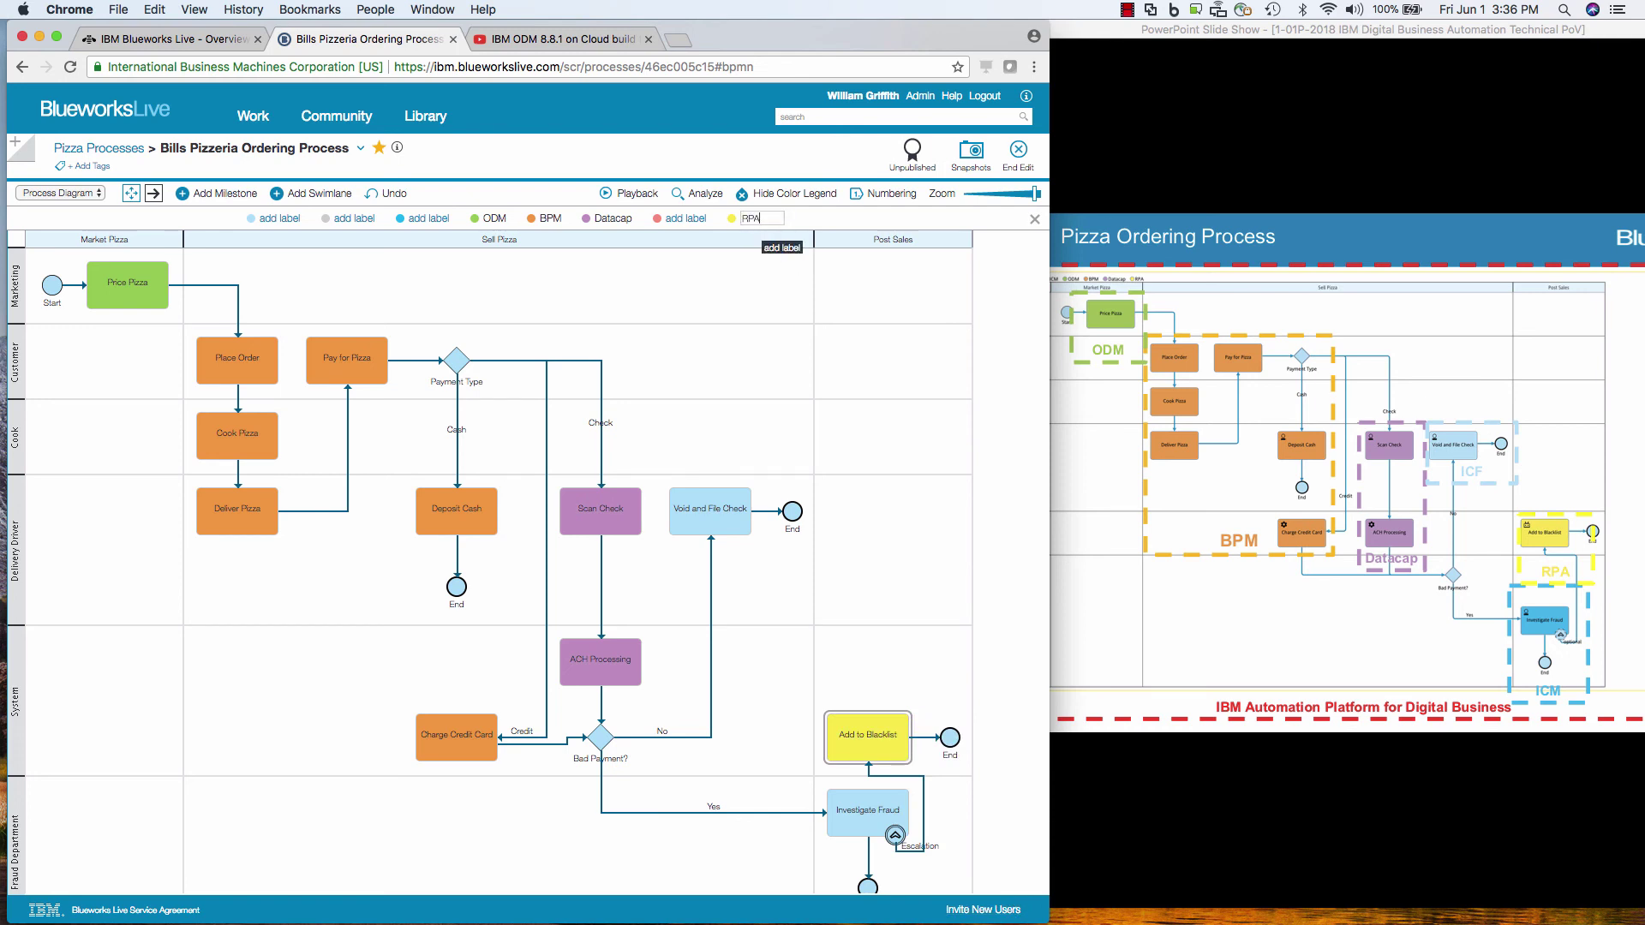
text(RPA)
key(Return)
Step: Colour Investigate Fraud light blue and label light blue 'ICM' in the legend
right_click(899, 802)
mouse_move(935, 875)
click(853, 883)
click(449, 218)
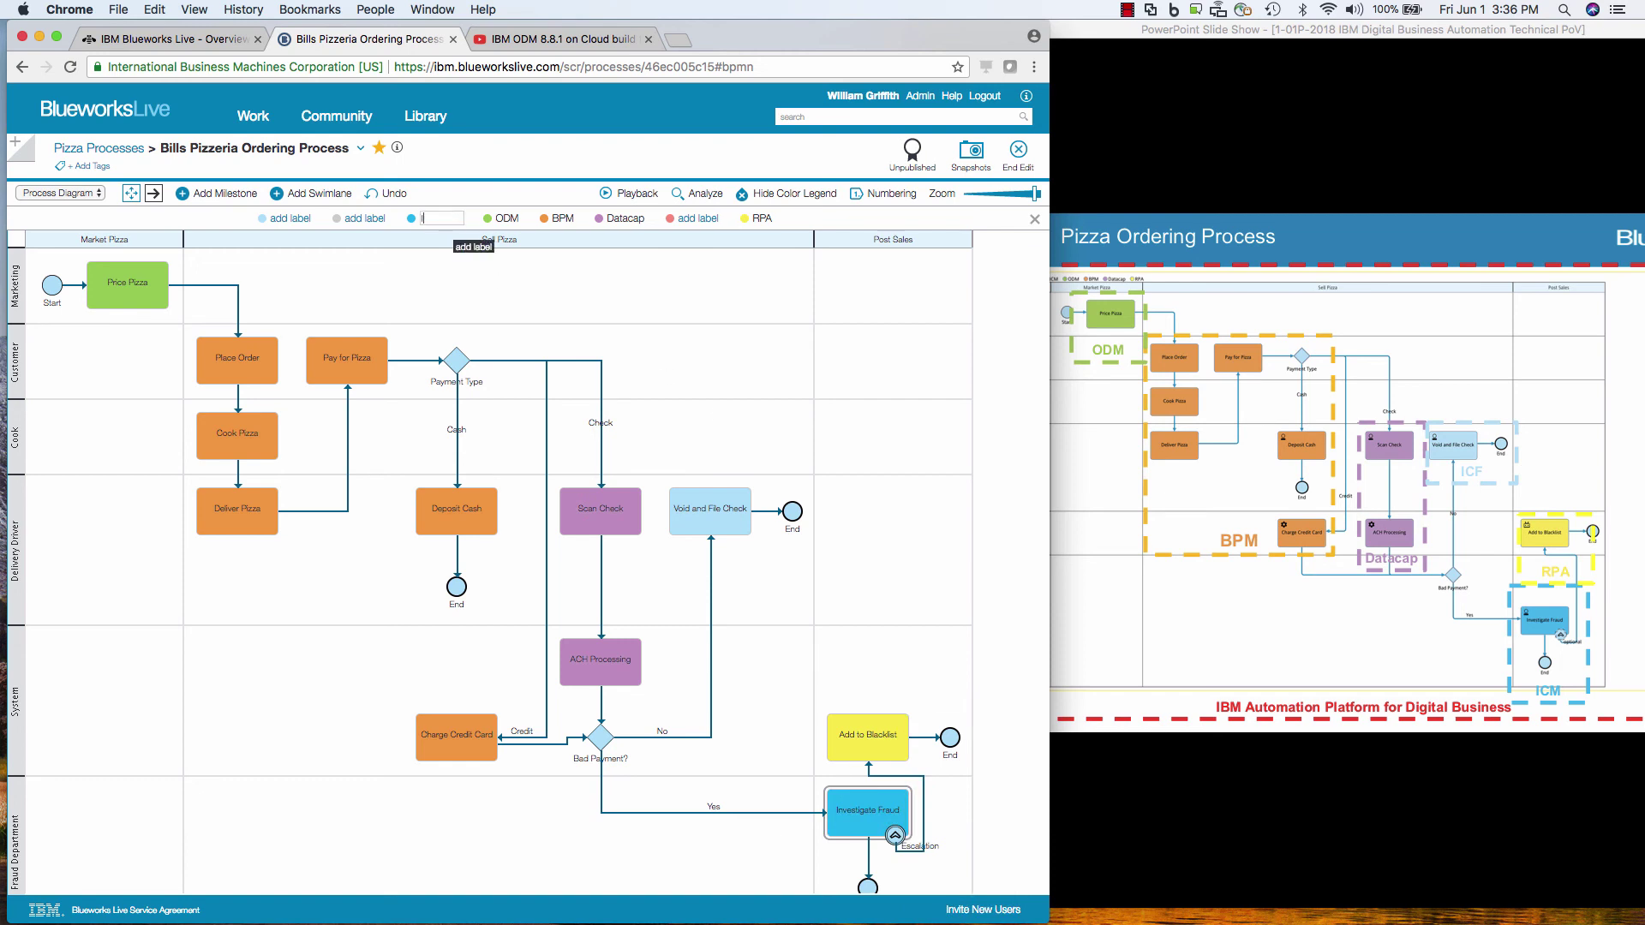
text(ICM)
key(Return)
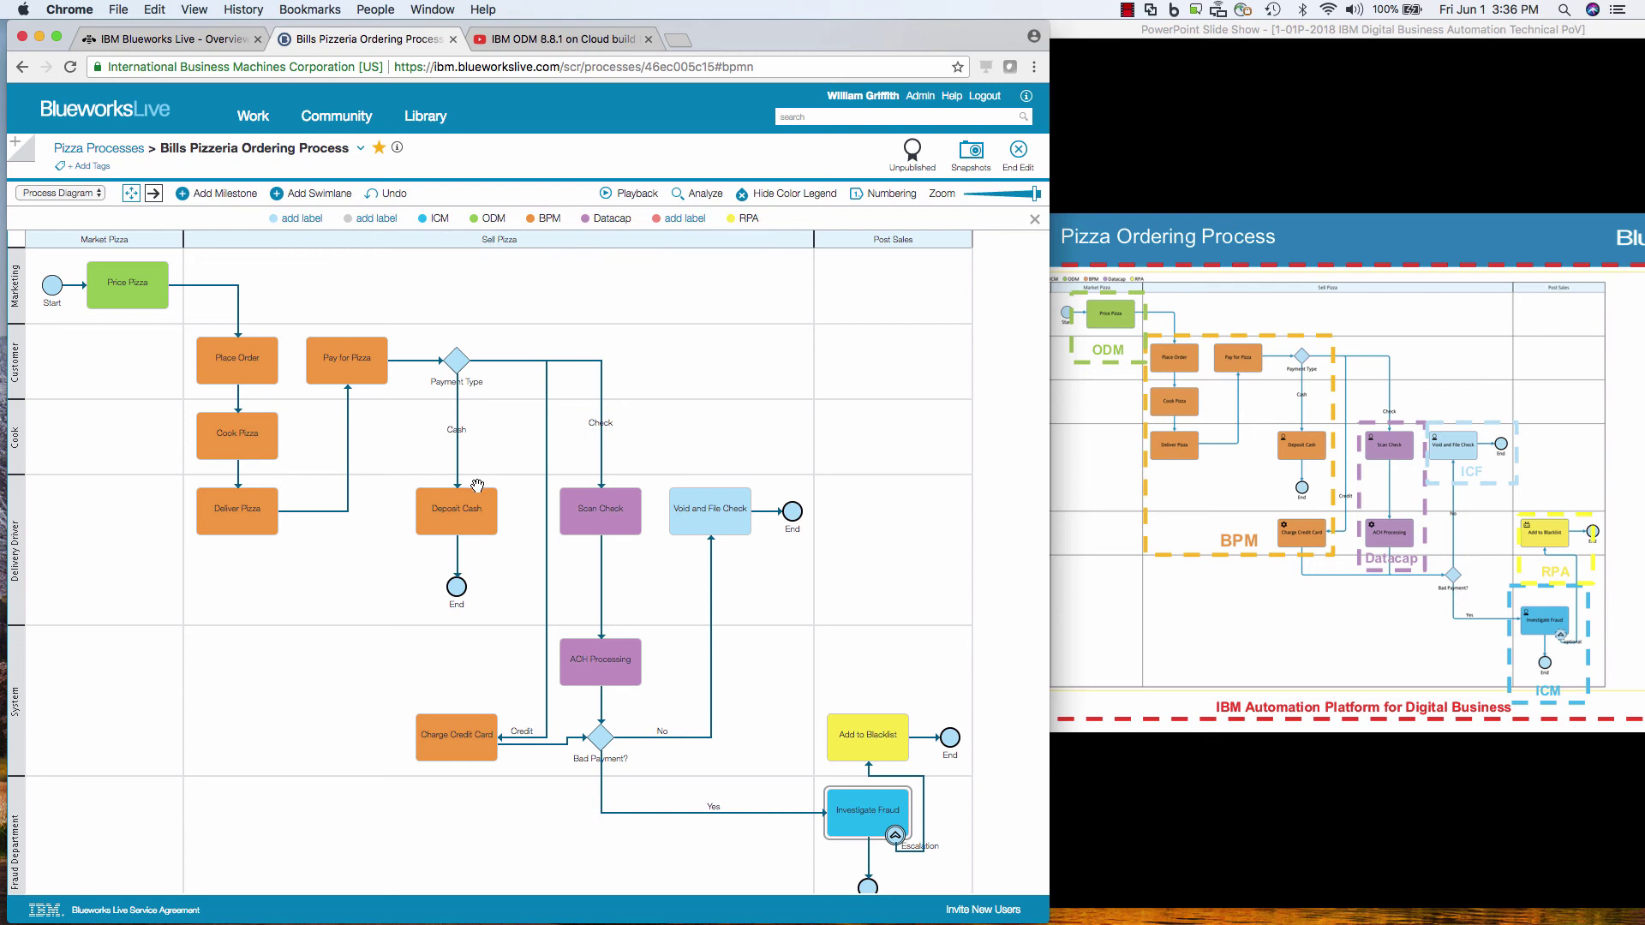
Step: Make Deposit Cash and Investigate Fraud user tasks and Add to Blacklist a robotic task
right_click(486, 533)
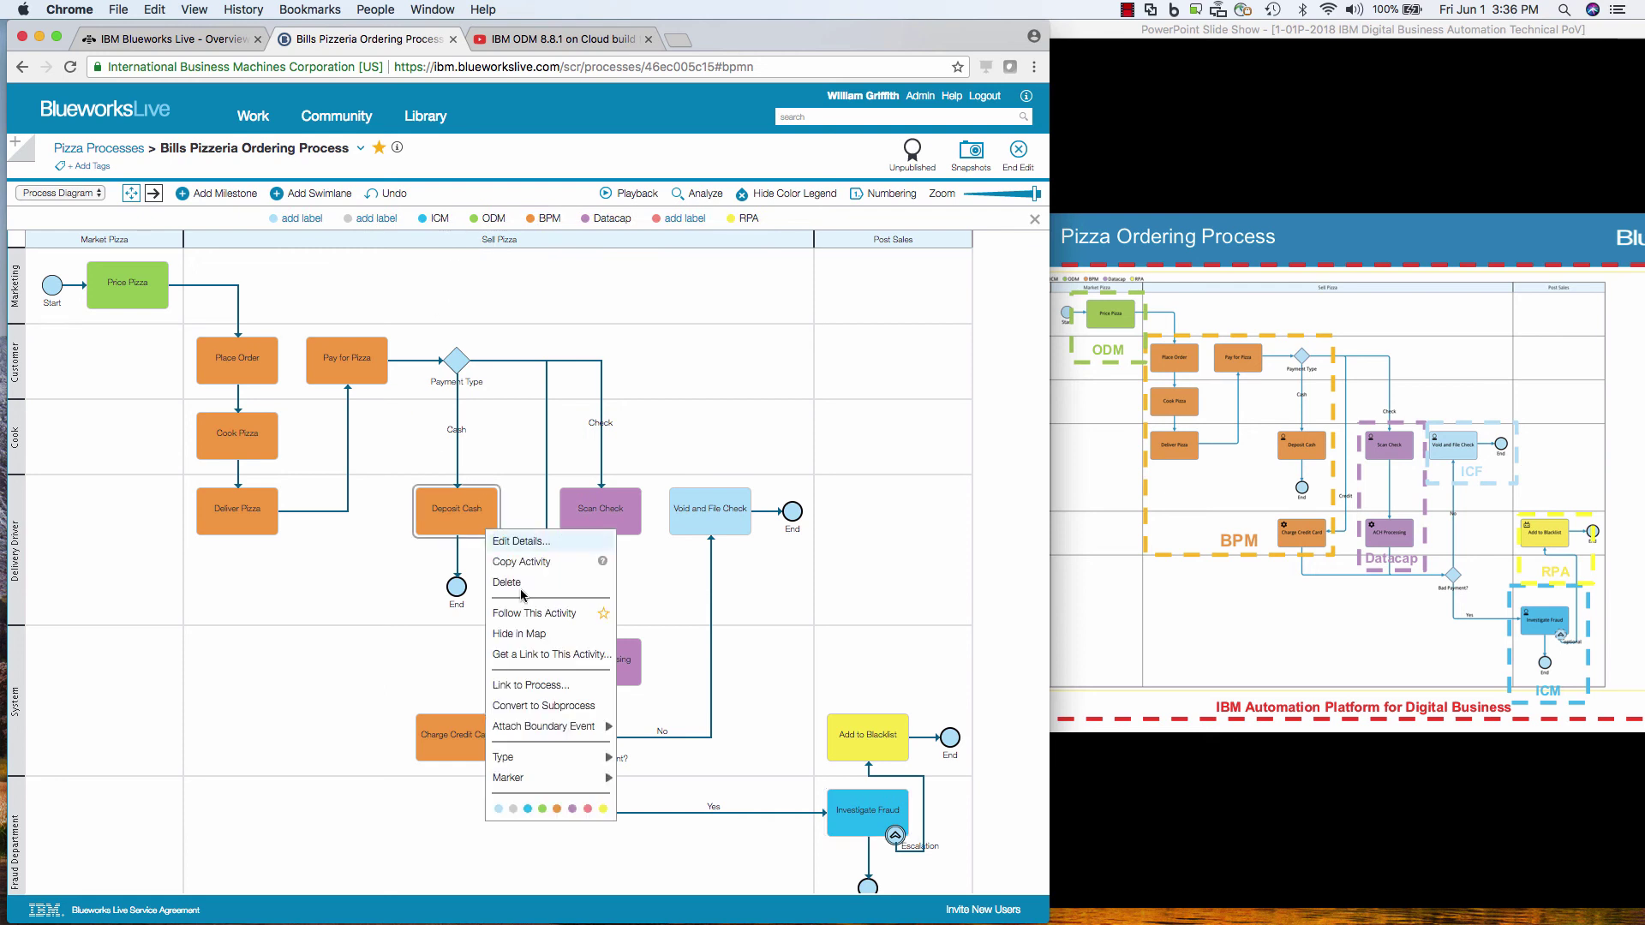
mouse_move(555, 759)
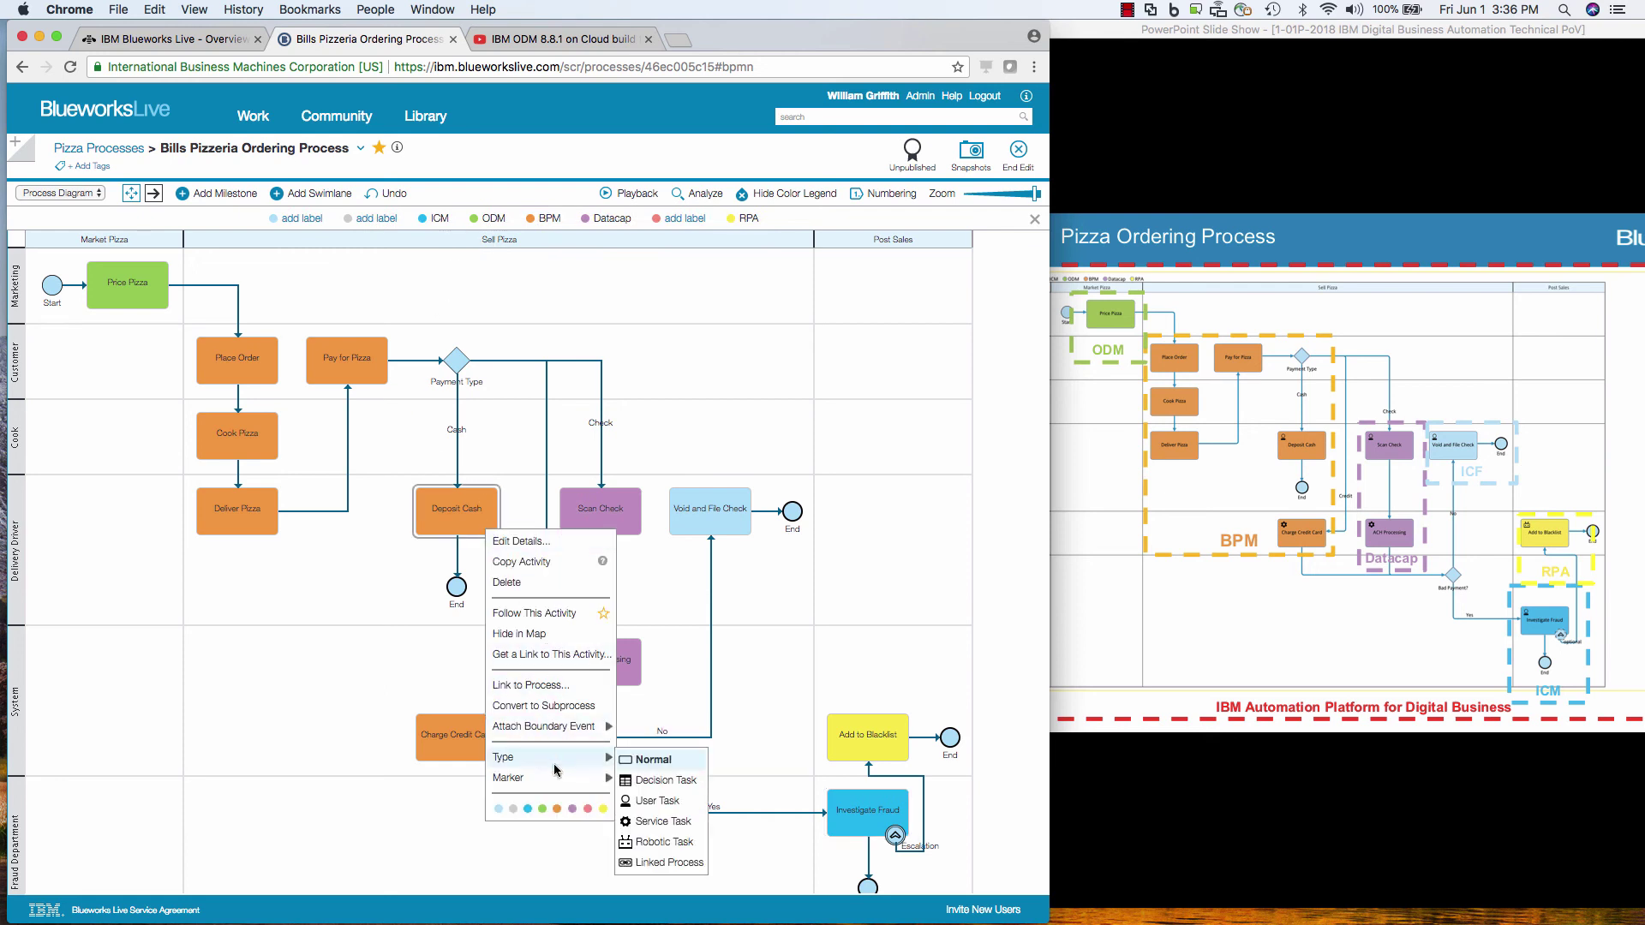
click(645, 801)
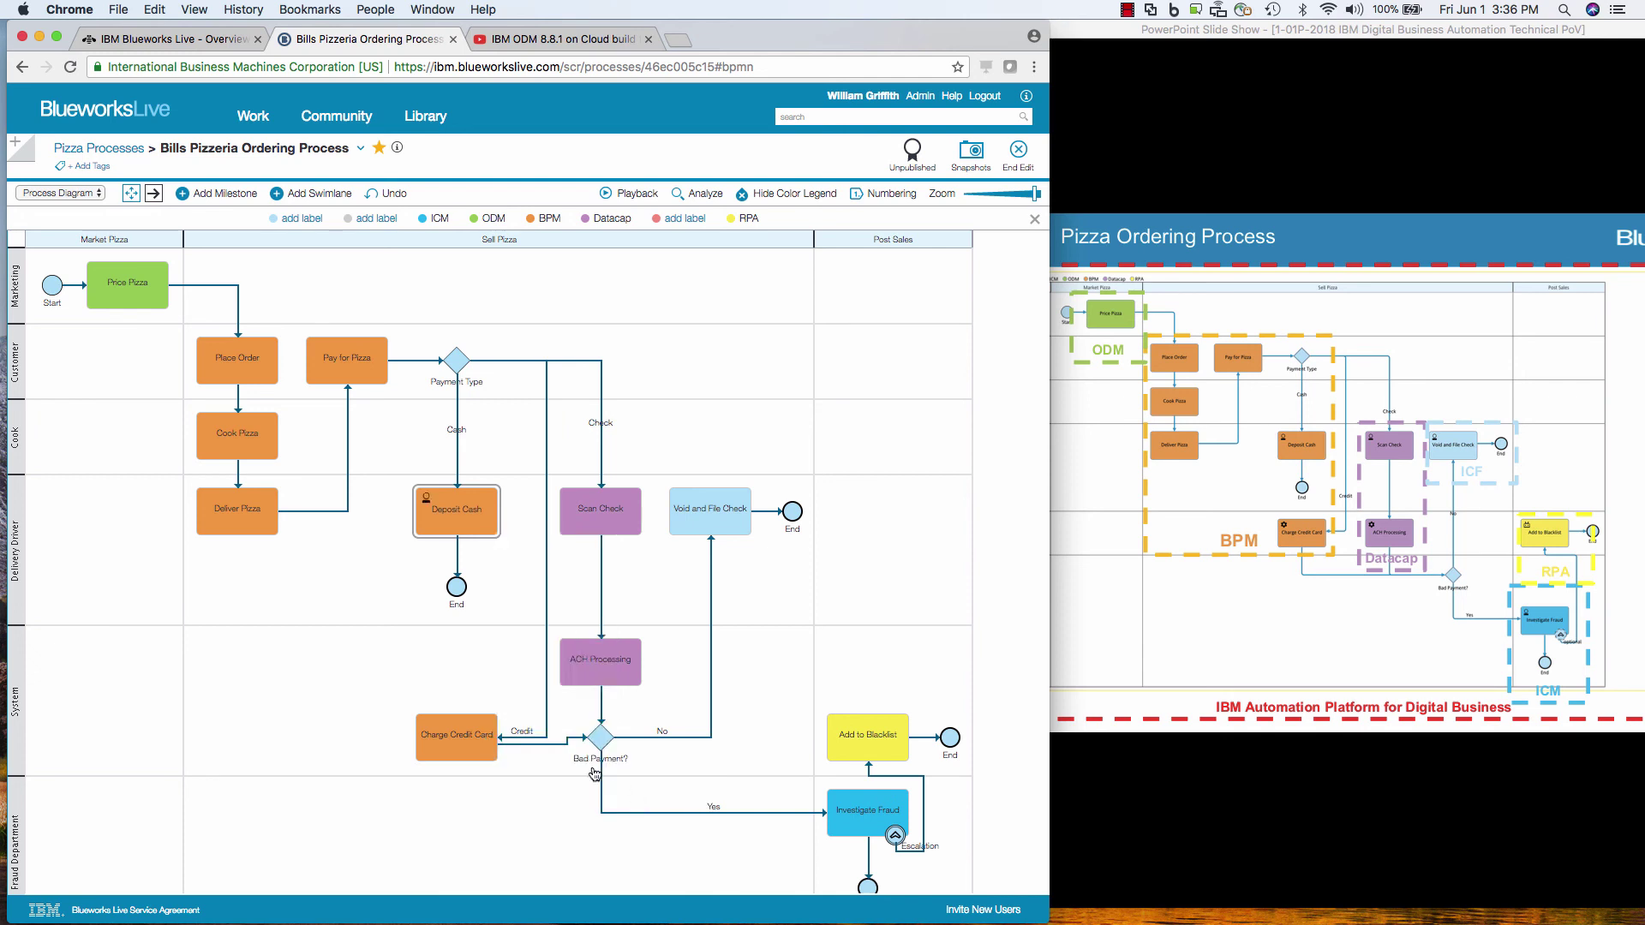
right_click(891, 742)
mouse_move(951, 857)
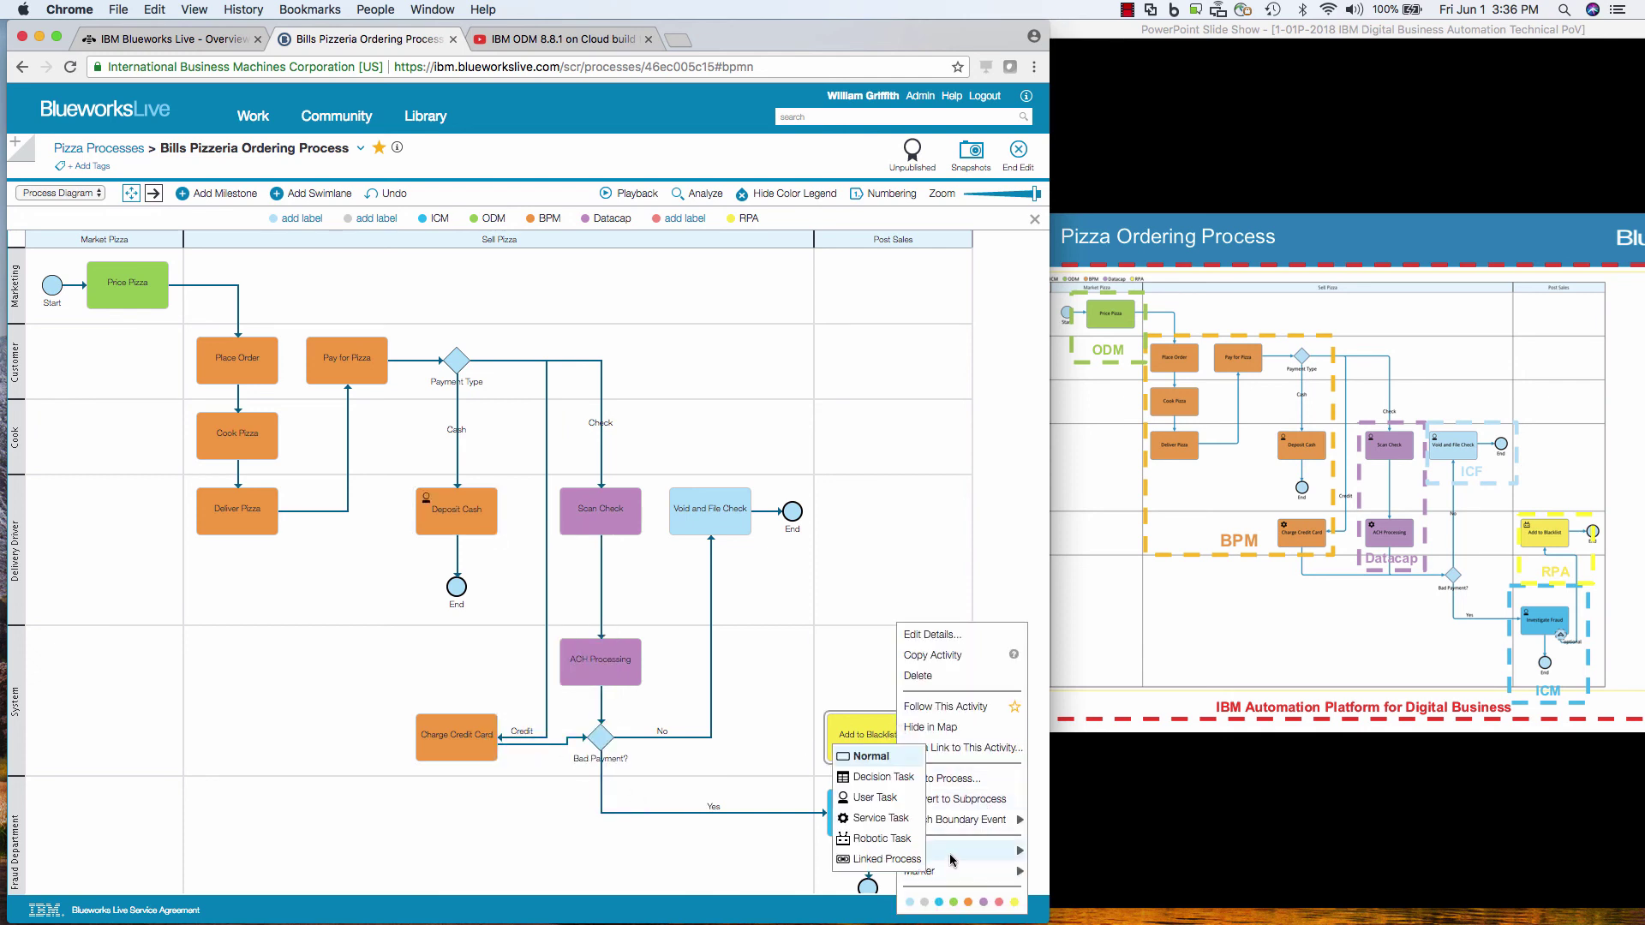
click(886, 840)
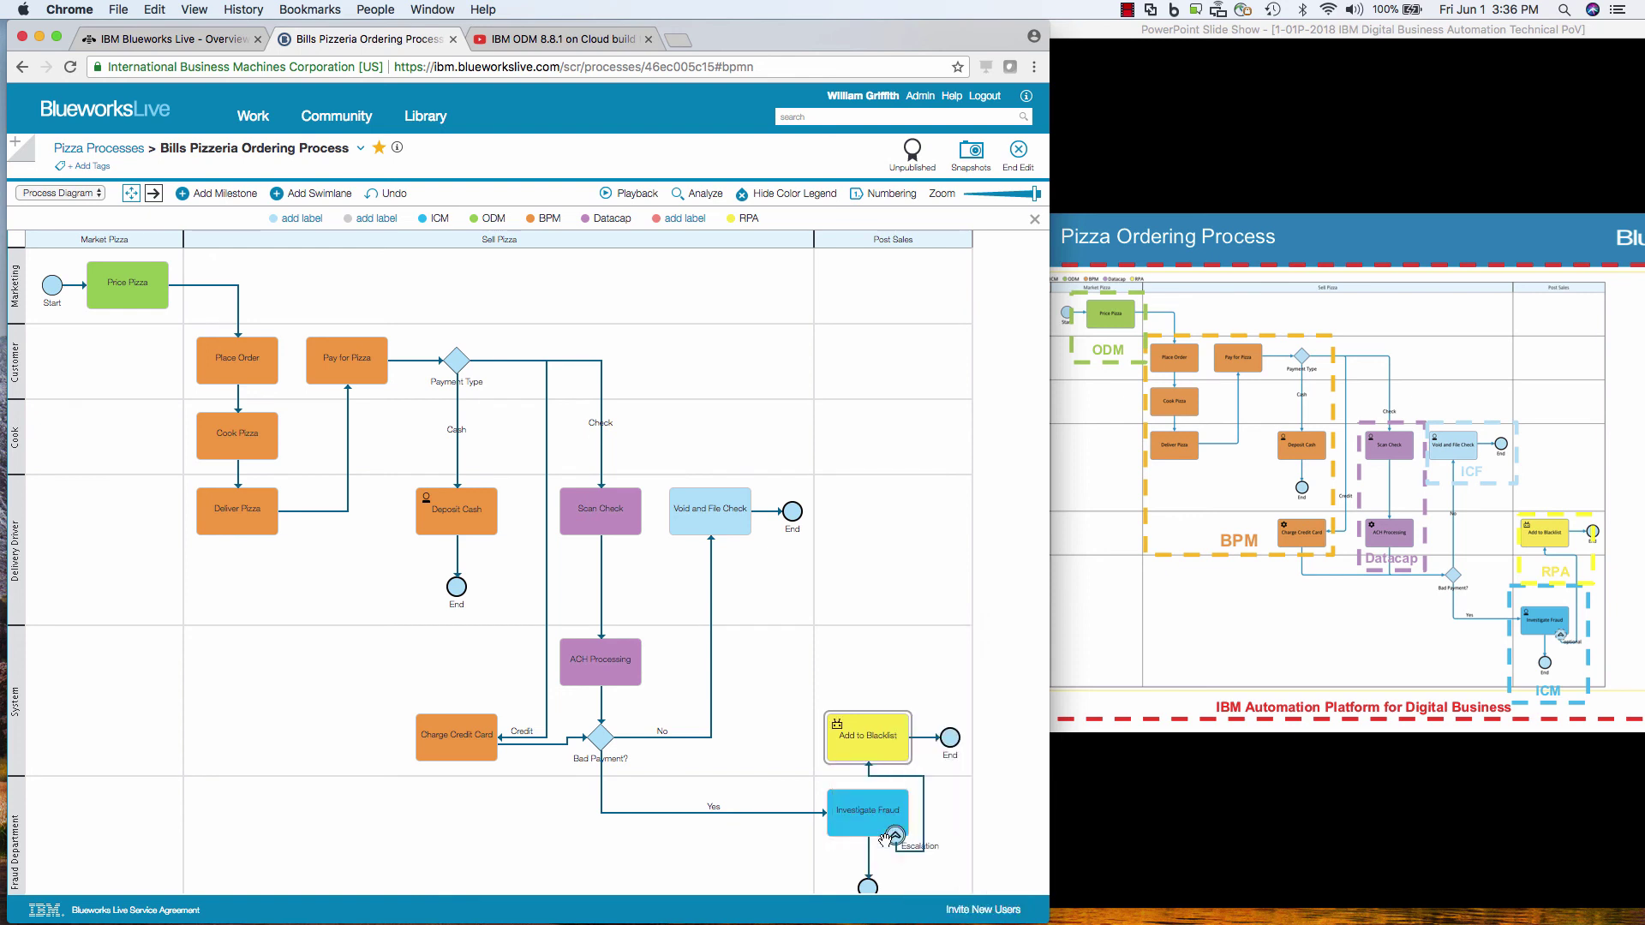
right_click(845, 819)
mouse_move(880, 851)
click(1016, 690)
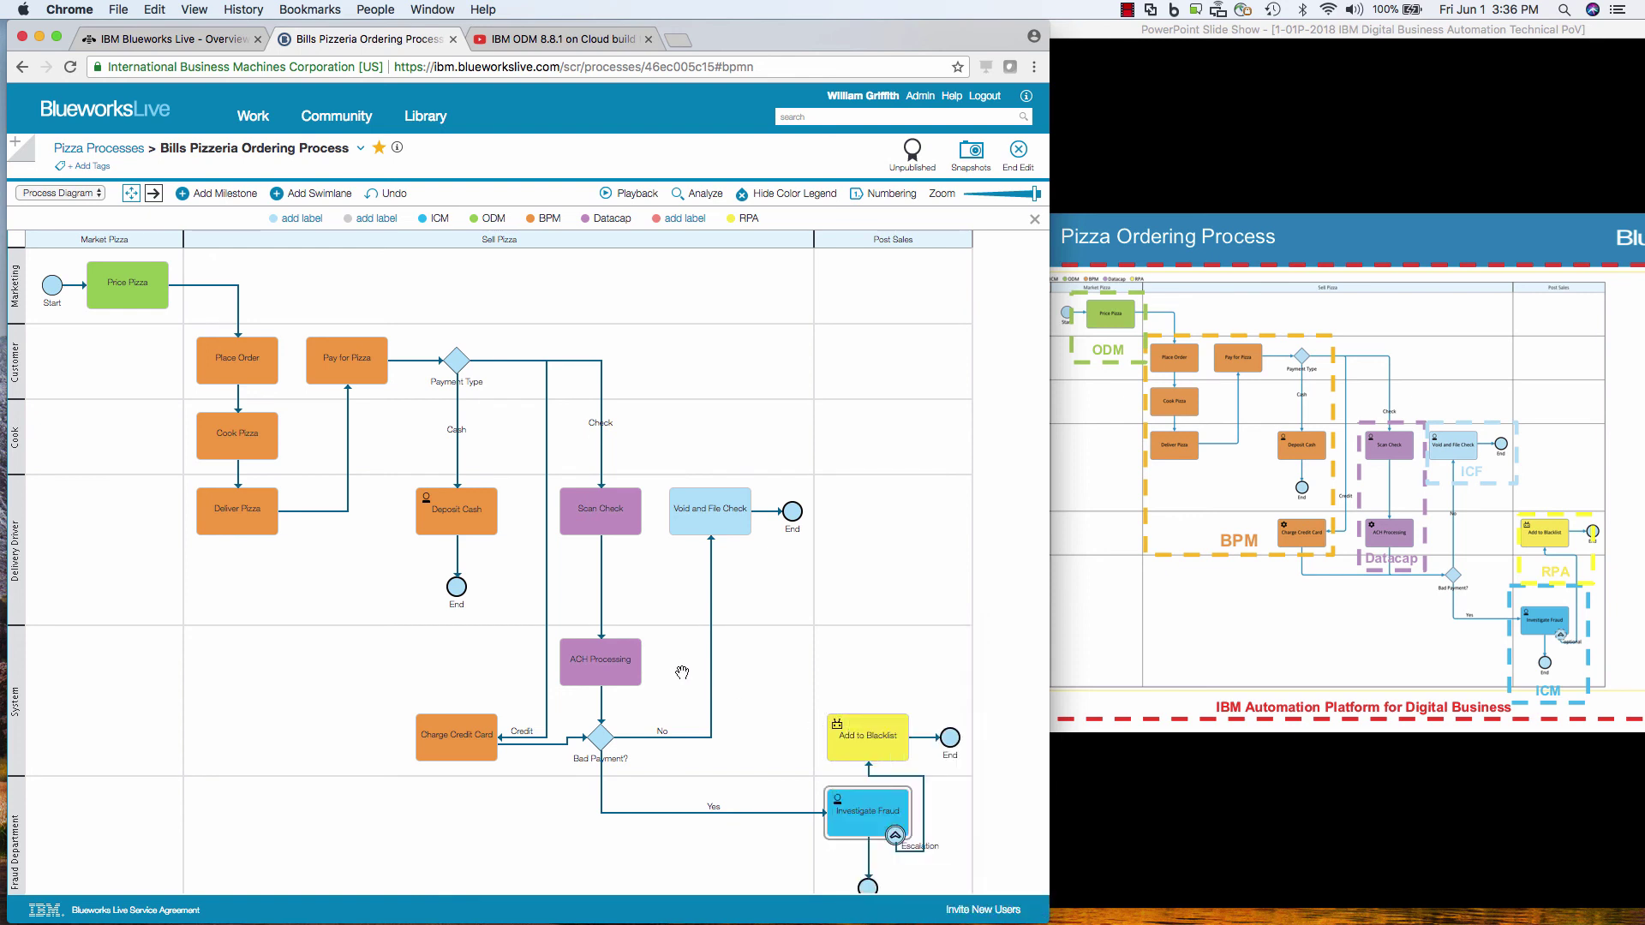
Step: Make ACH Processing and Charge Credit Card service tasks
right_click(626, 676)
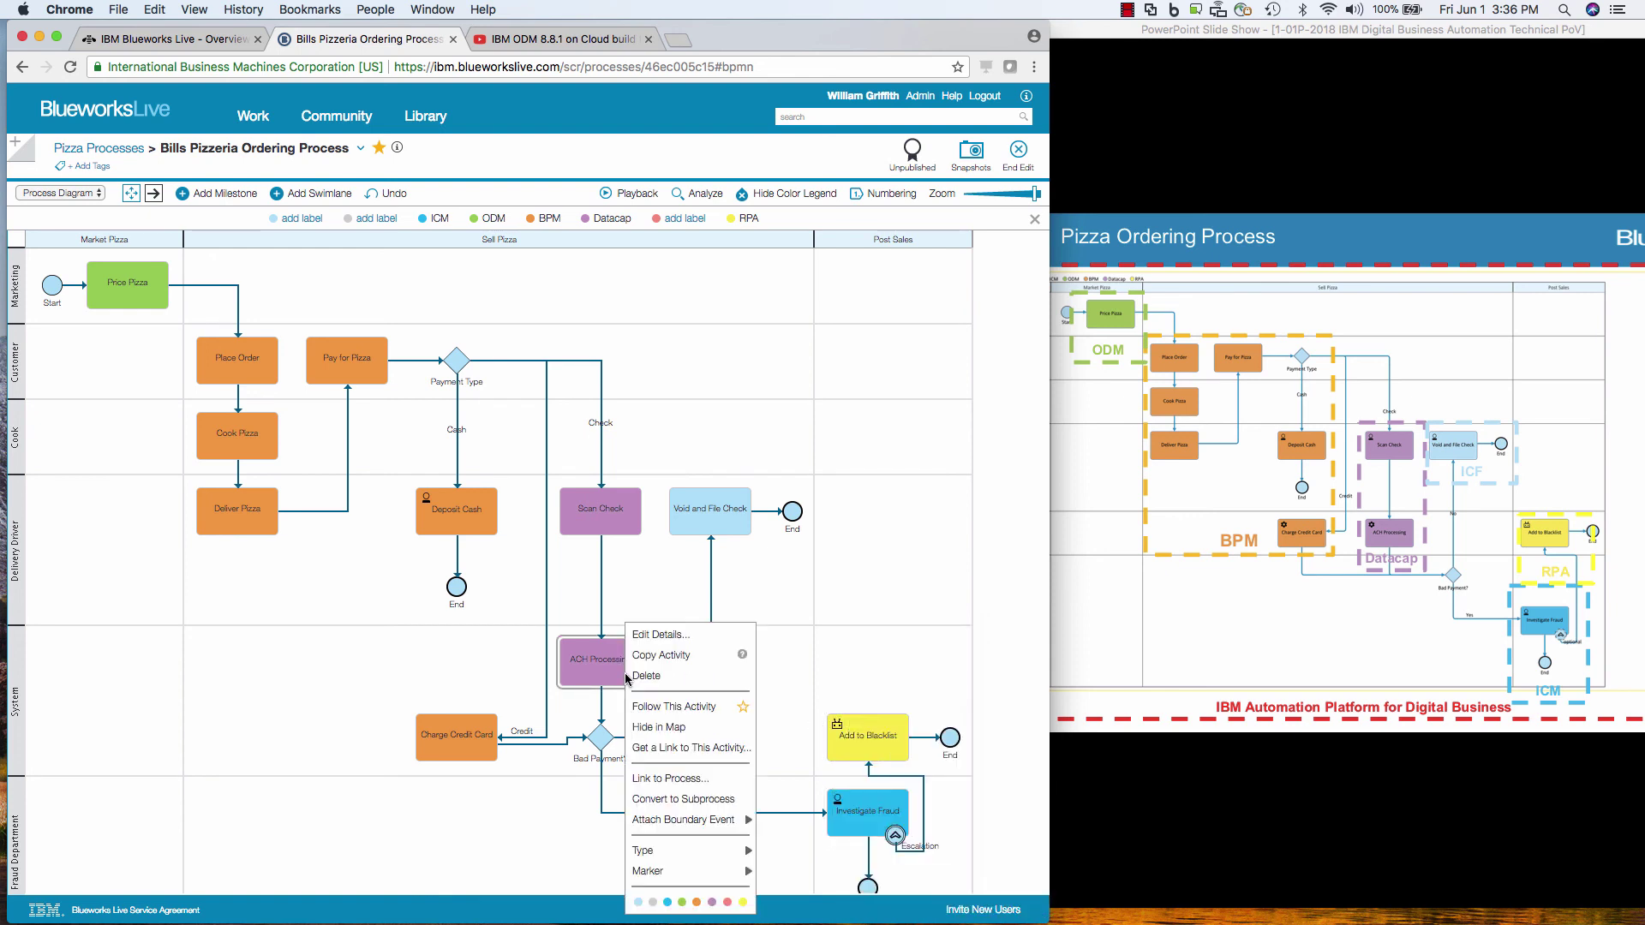
mouse_move(677, 850)
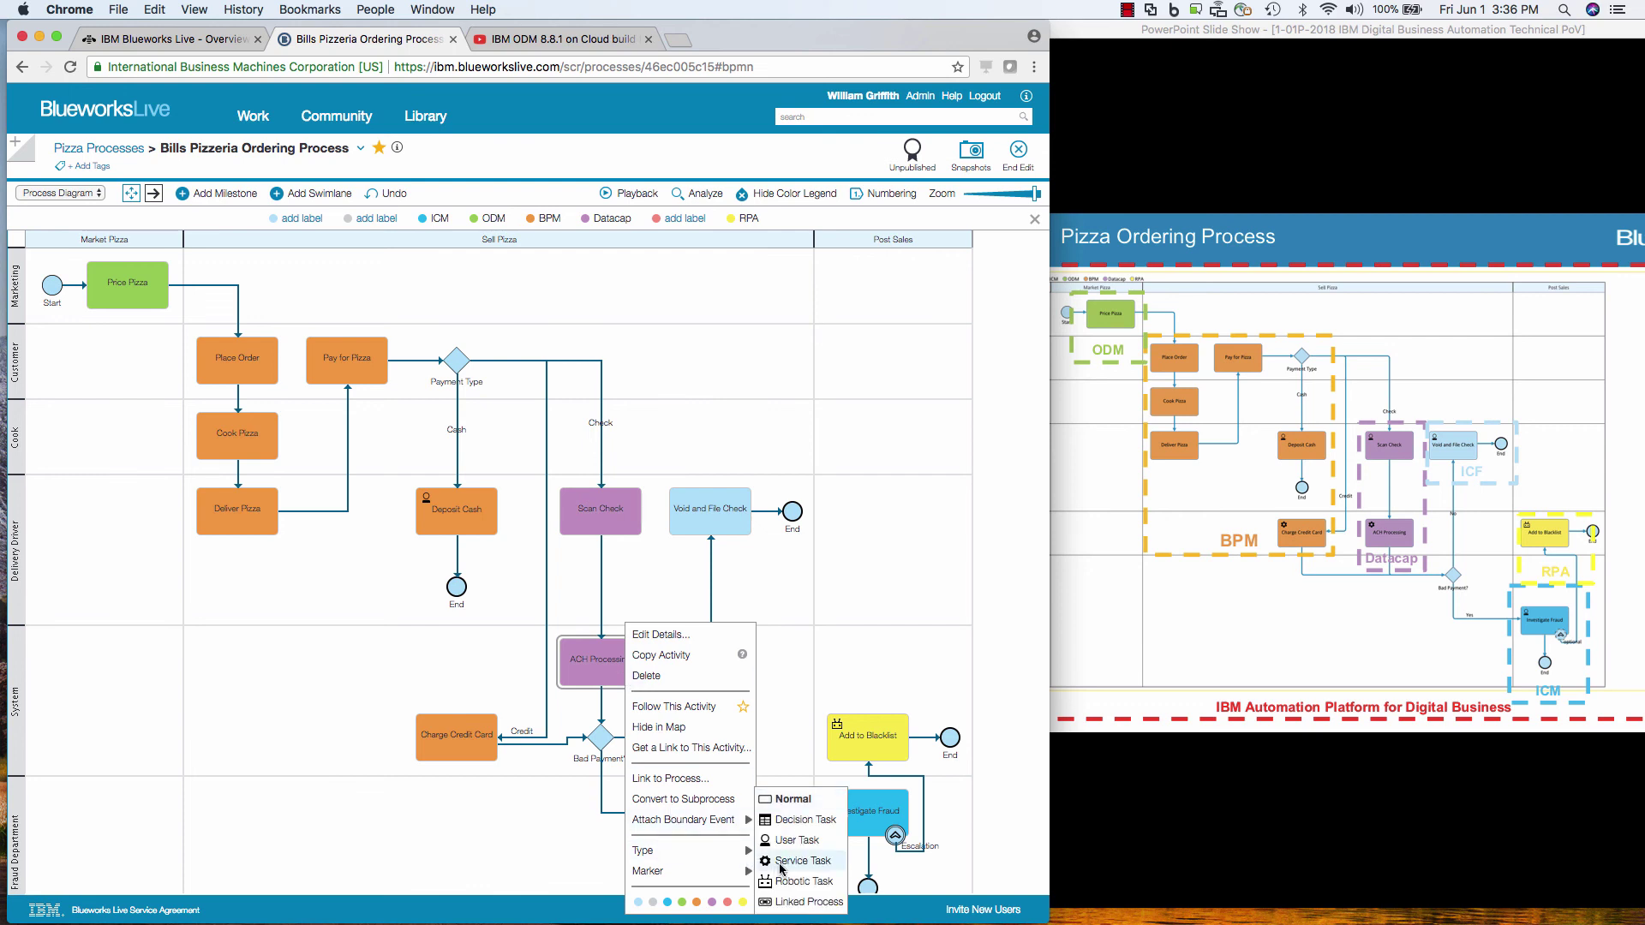
click(782, 867)
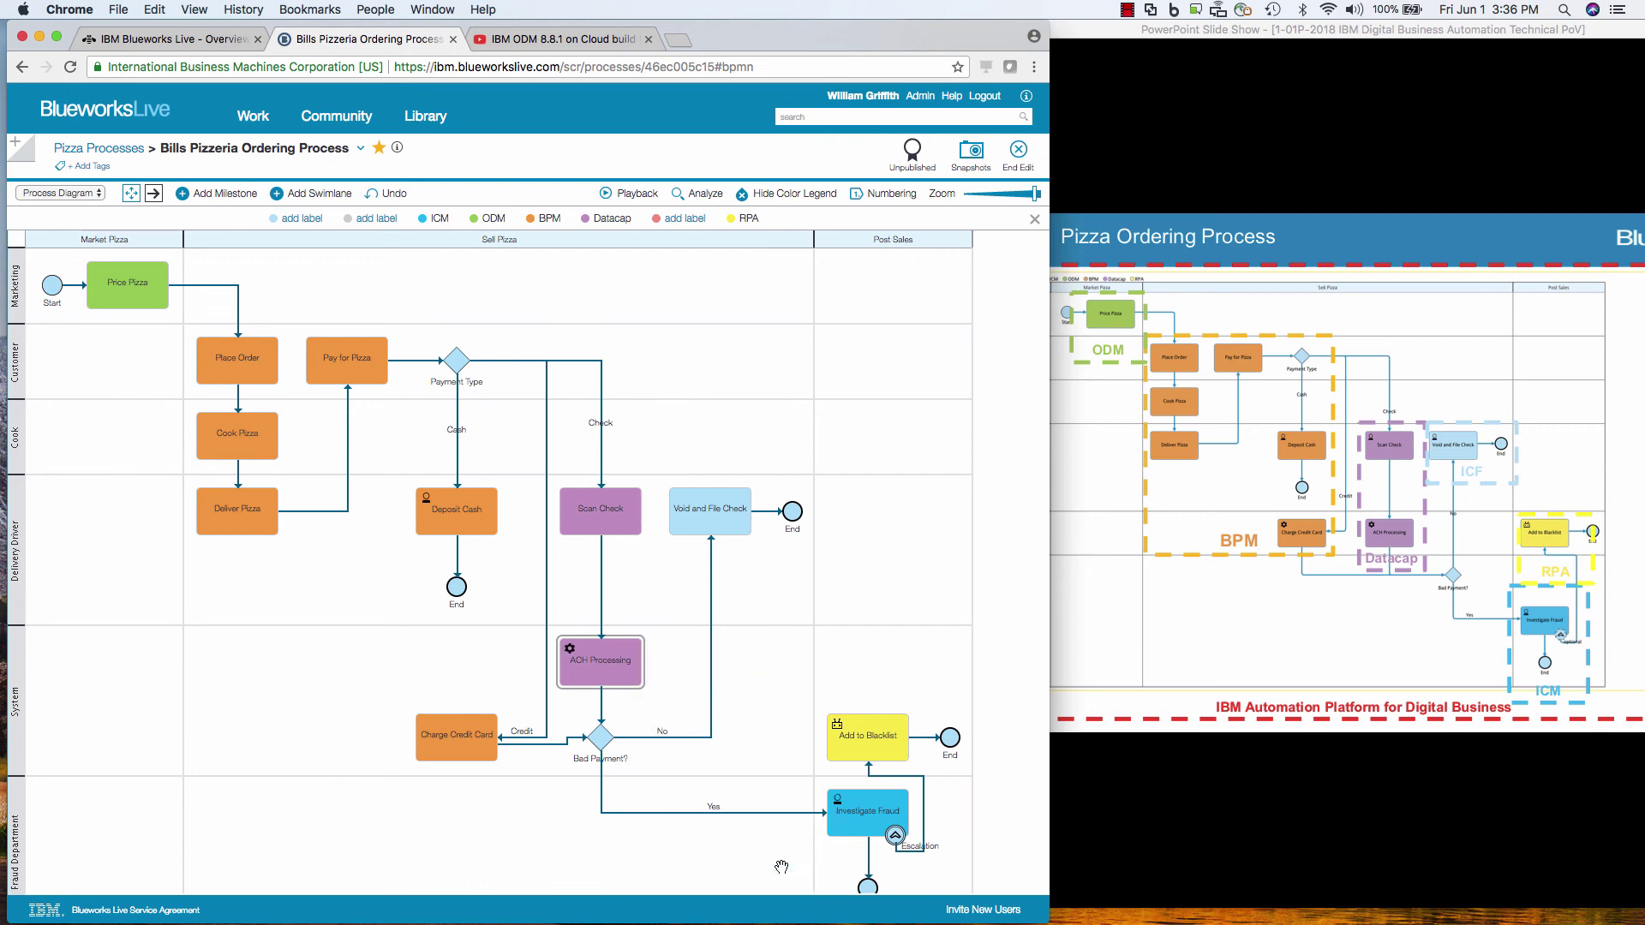
right_click(485, 752)
mouse_move(557, 850)
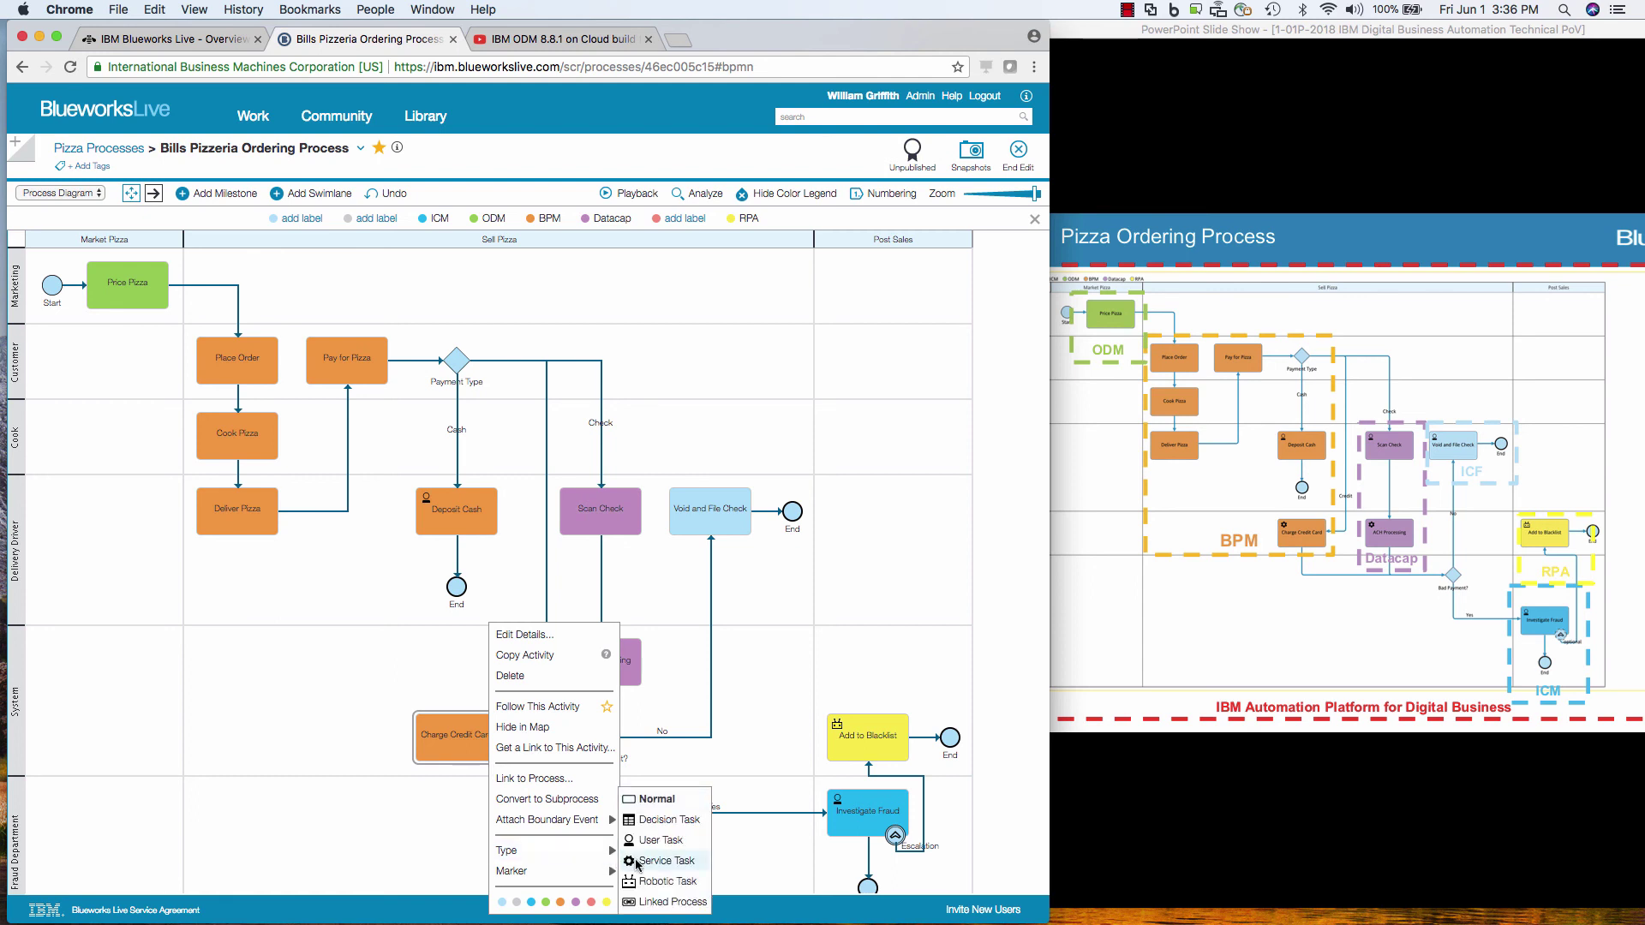
click(639, 861)
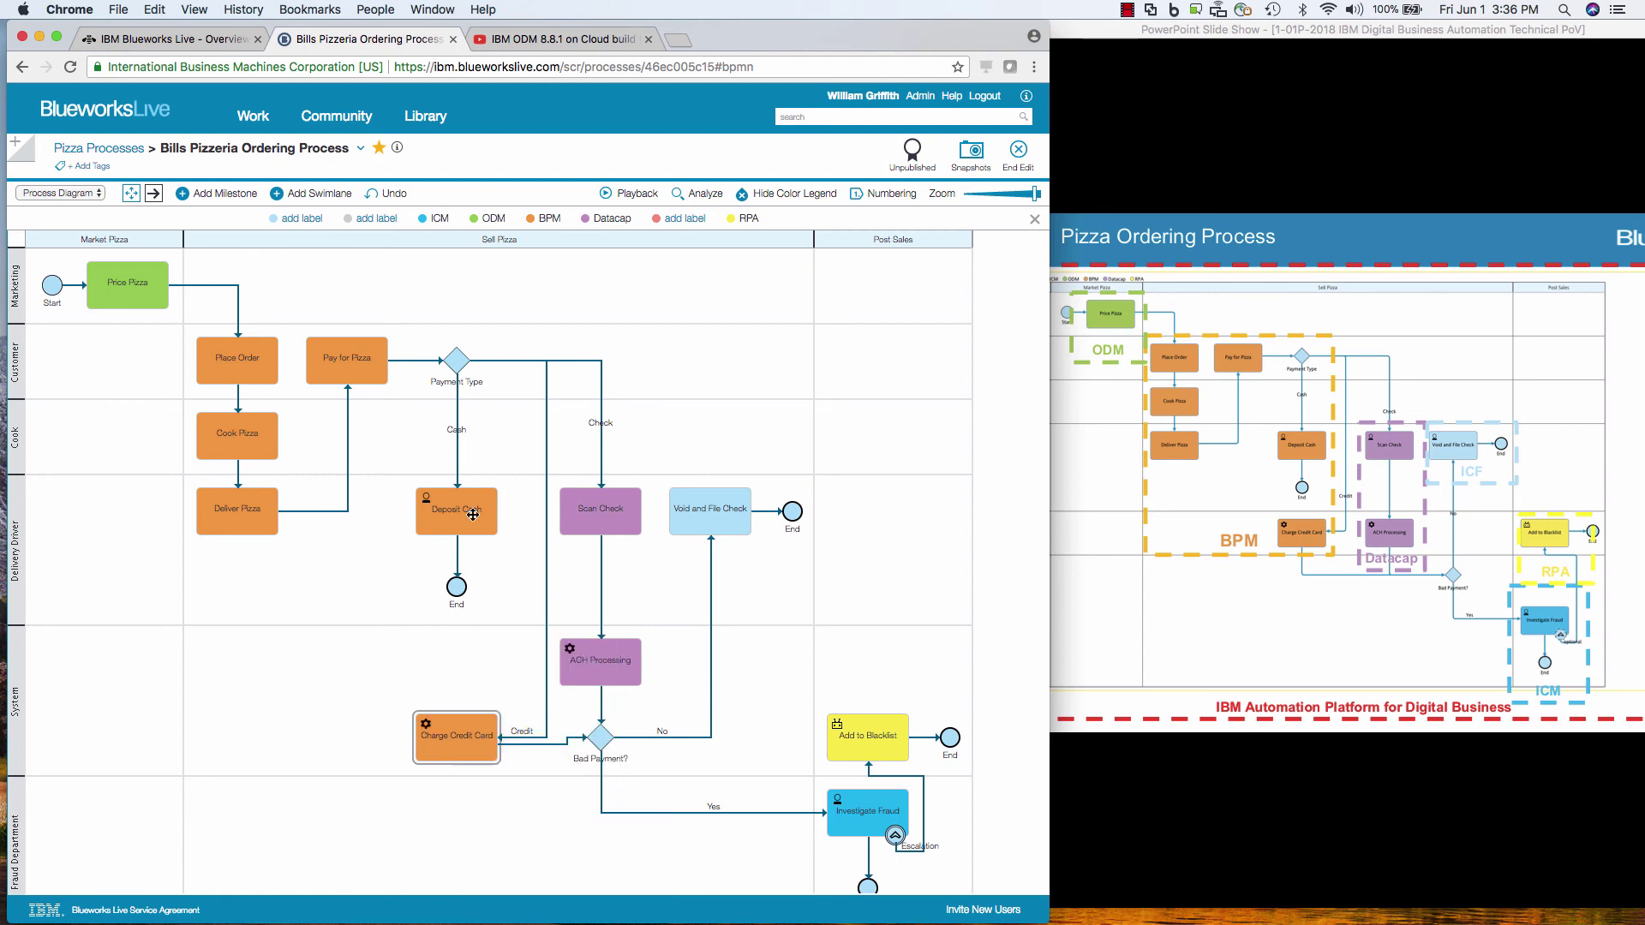
Step: Zoom the diagram out, dismiss the user-invitation form, and switch the process to View Mode
click(1007, 196)
mouse_move(1008, 199)
mouse_down()
mouse_move(982, 199)
mouse_move(1024, 202)
mouse_up()
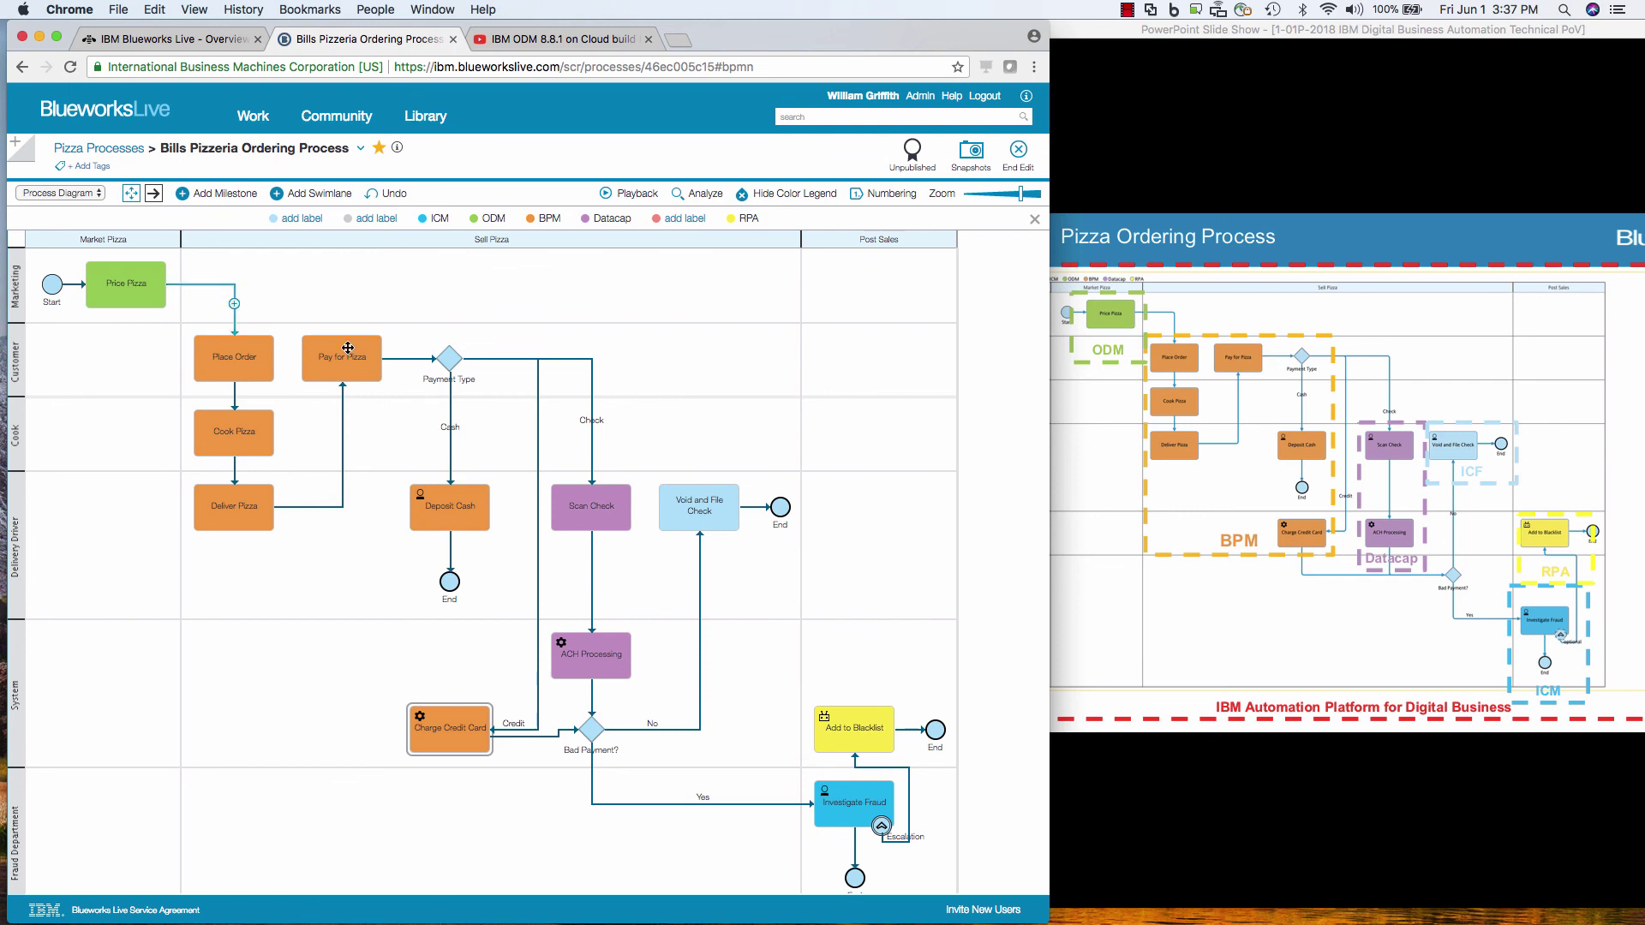
click(977, 910)
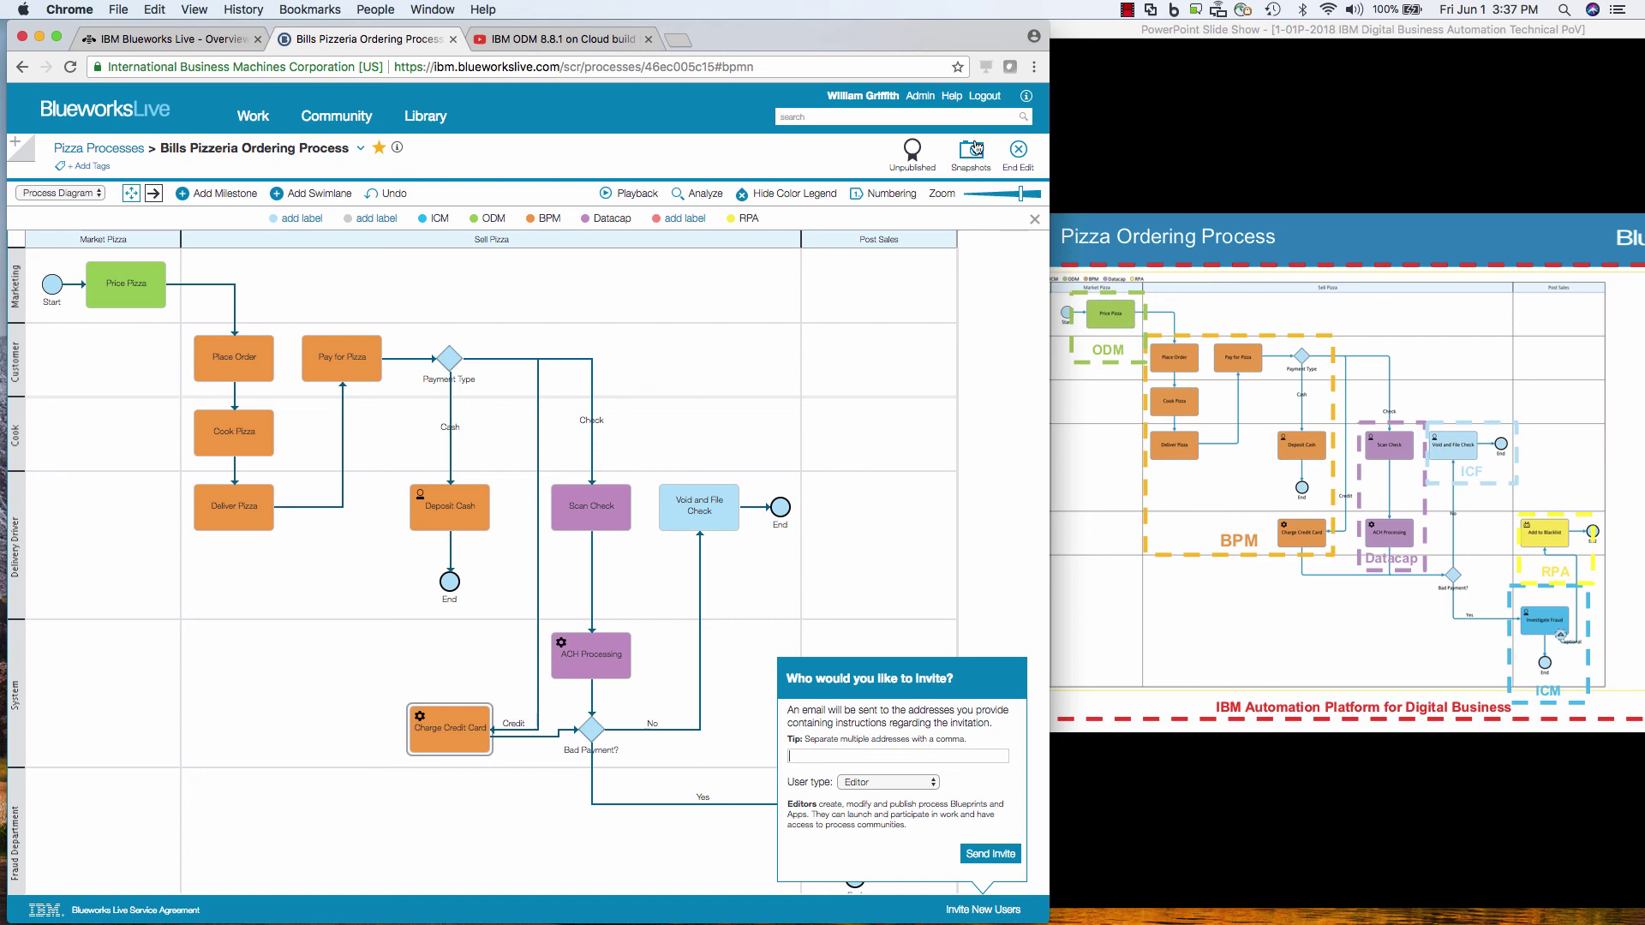
click(937, 600)
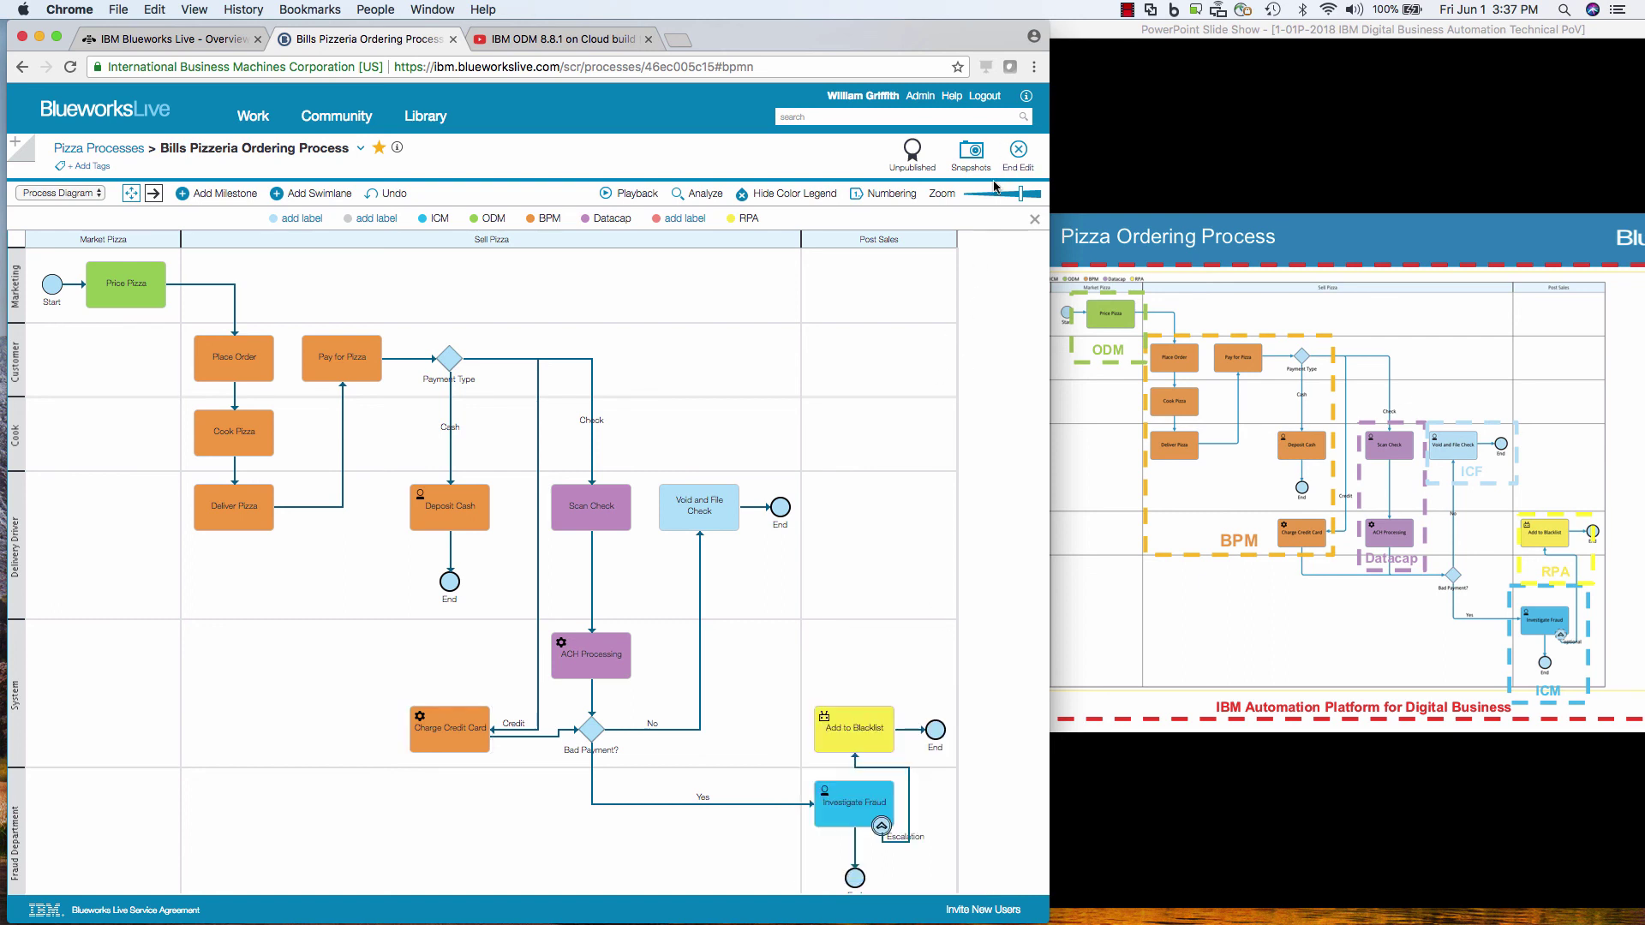
click(1017, 155)
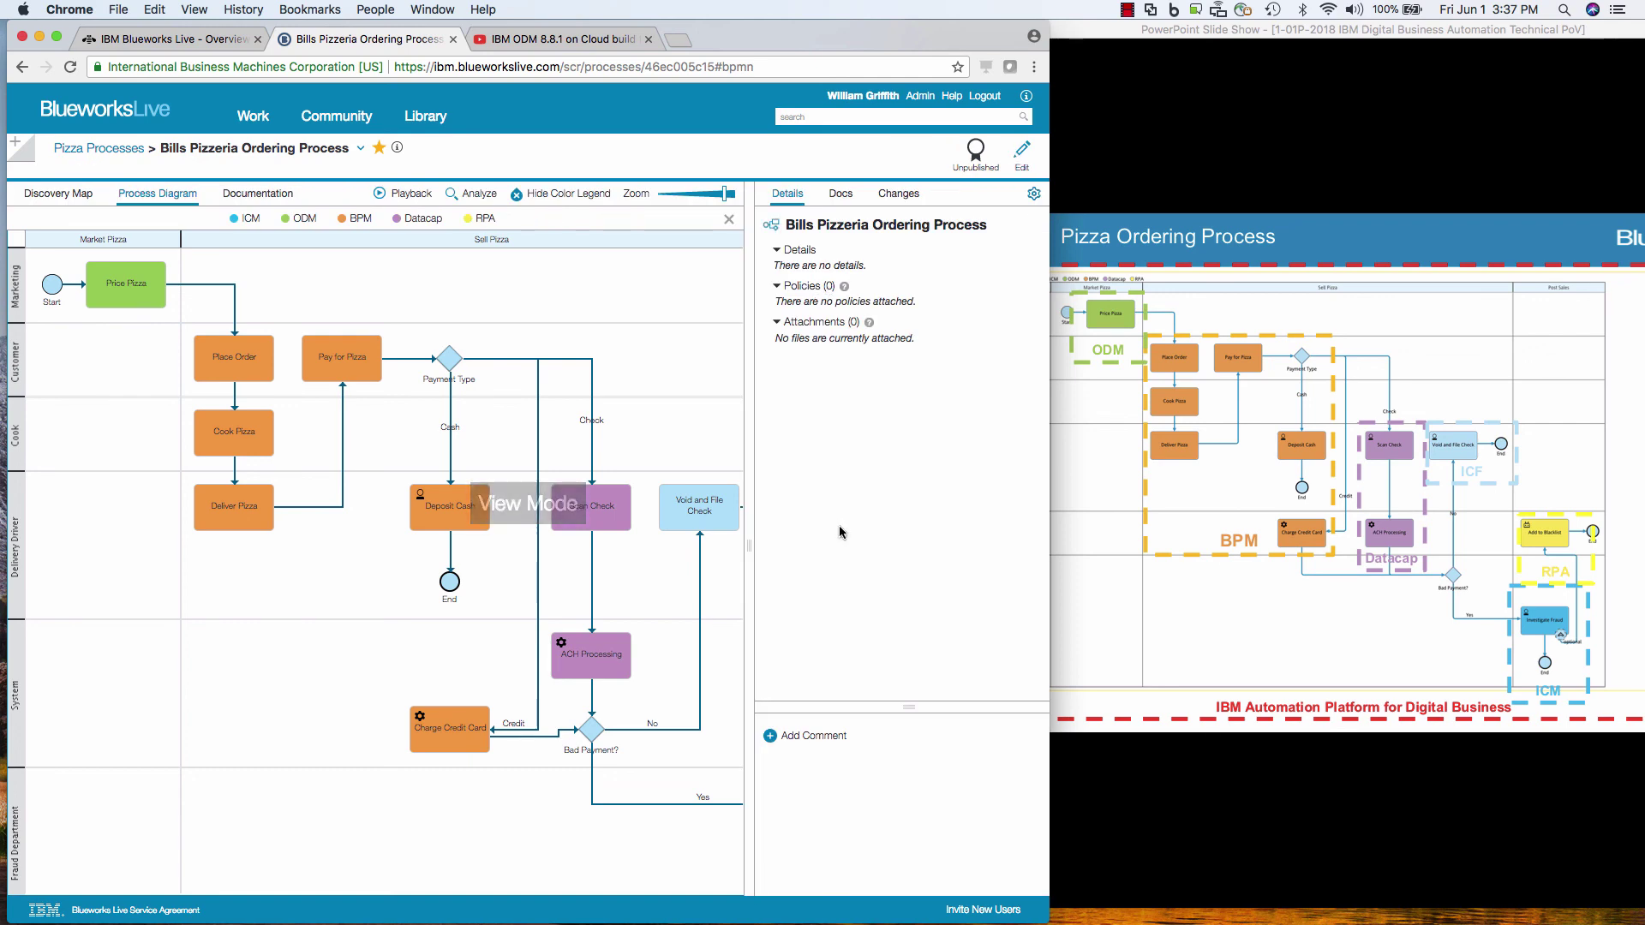
Step: Review the Changes history, then export Bills Pizzeria Ordering Process to PowerPoint and open the pptx
click(897, 194)
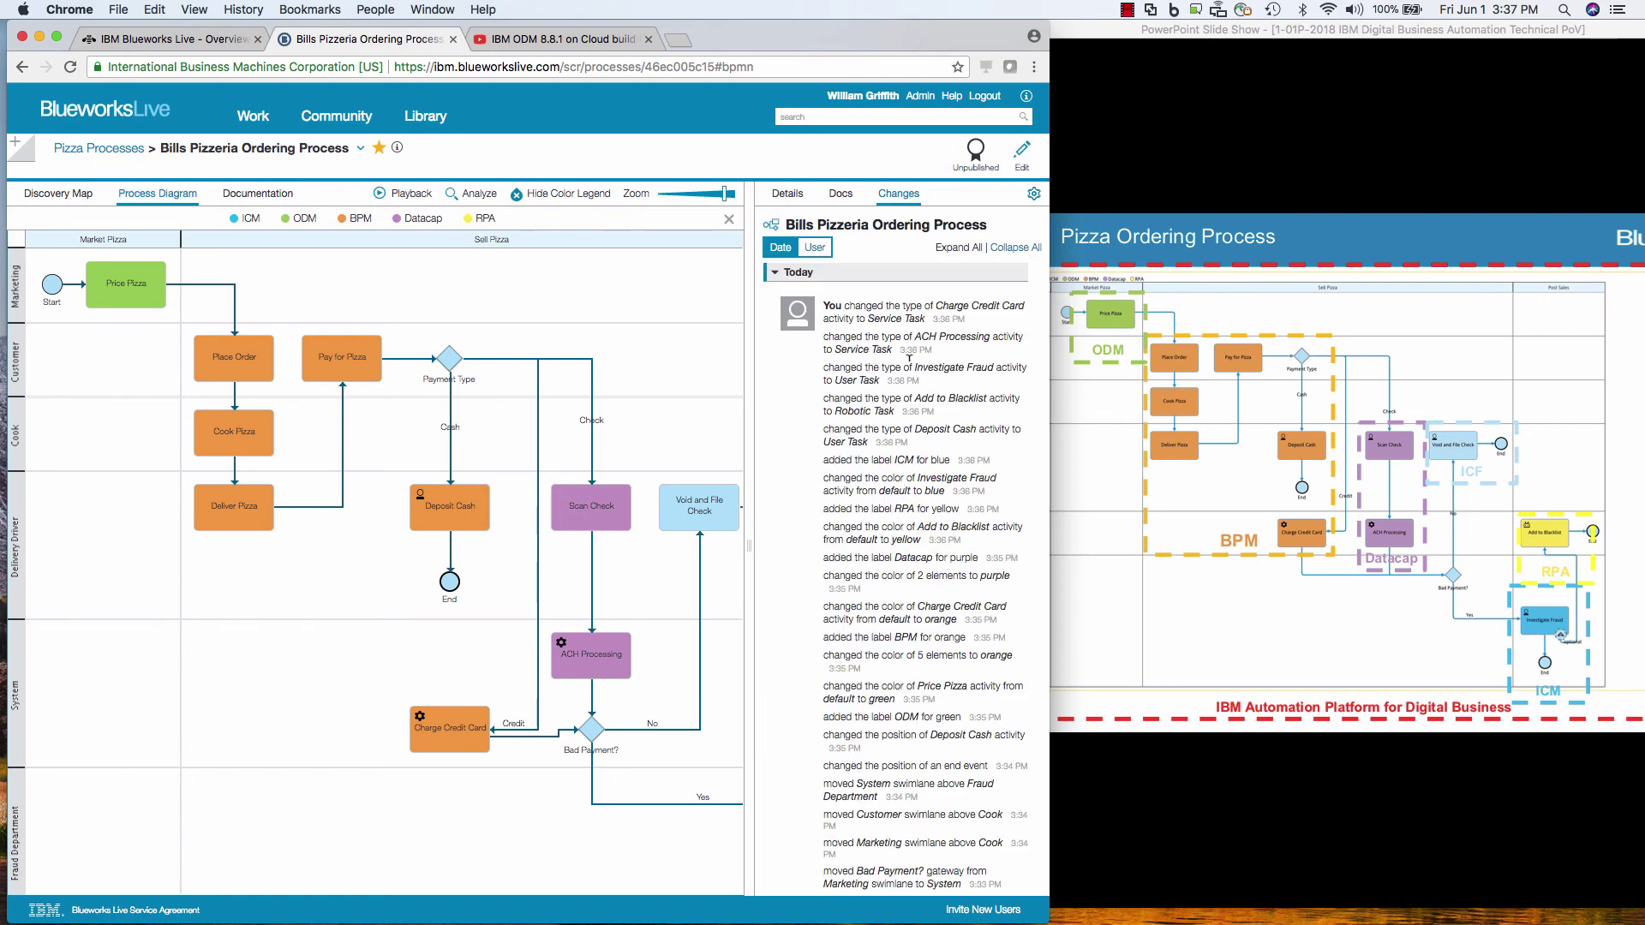
click(785, 193)
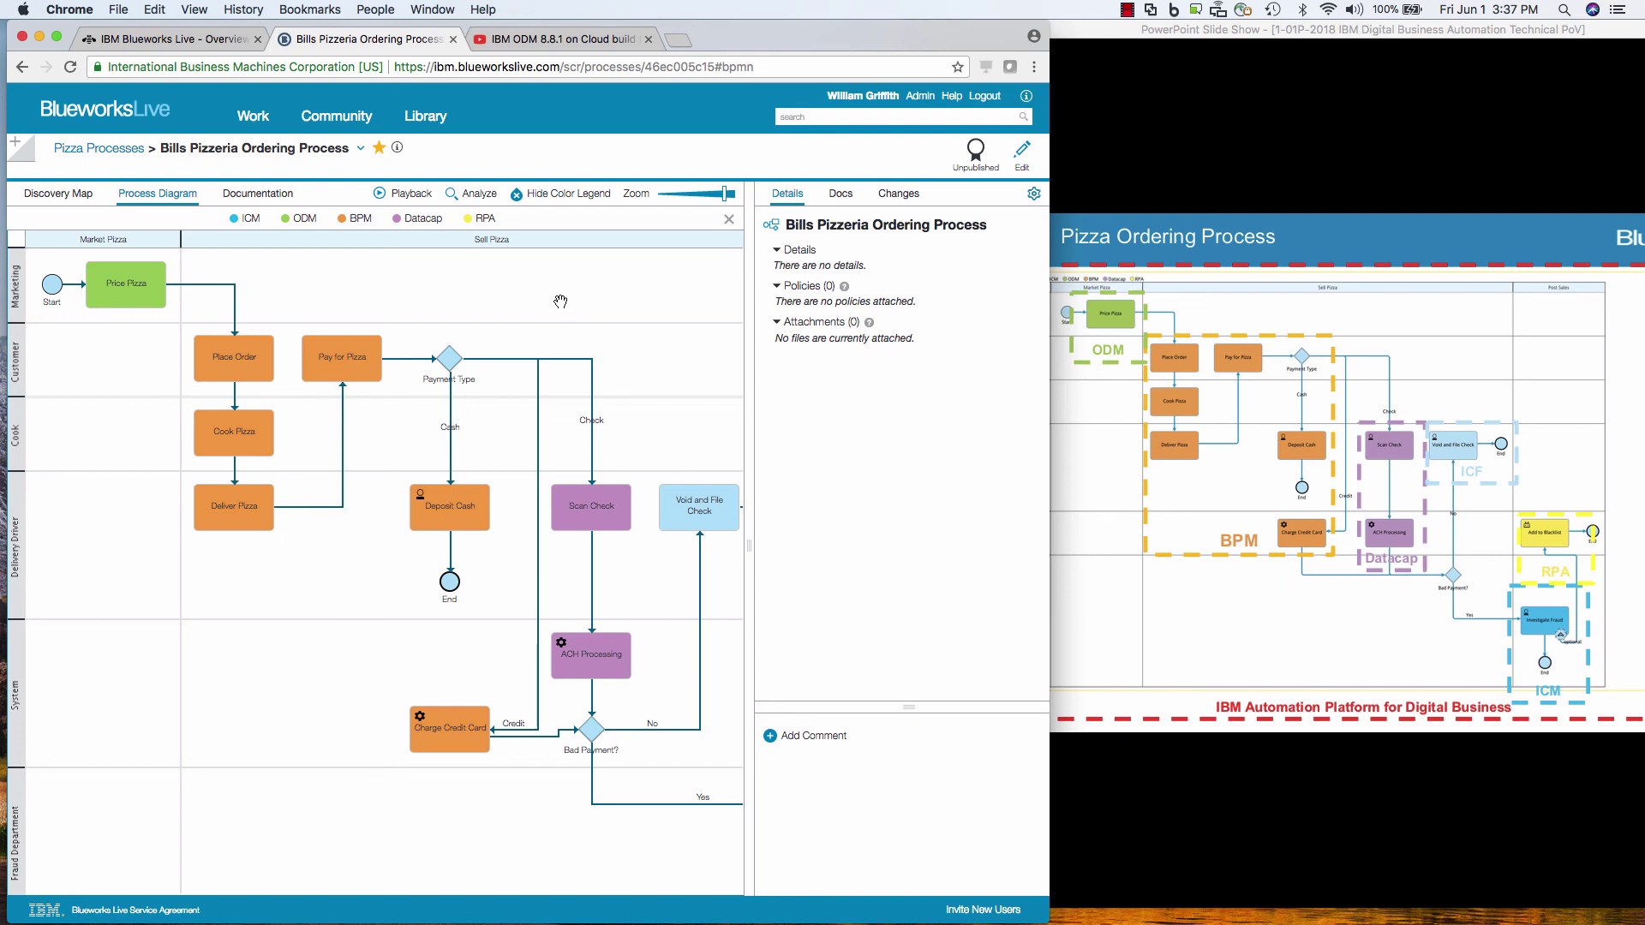
click(360, 149)
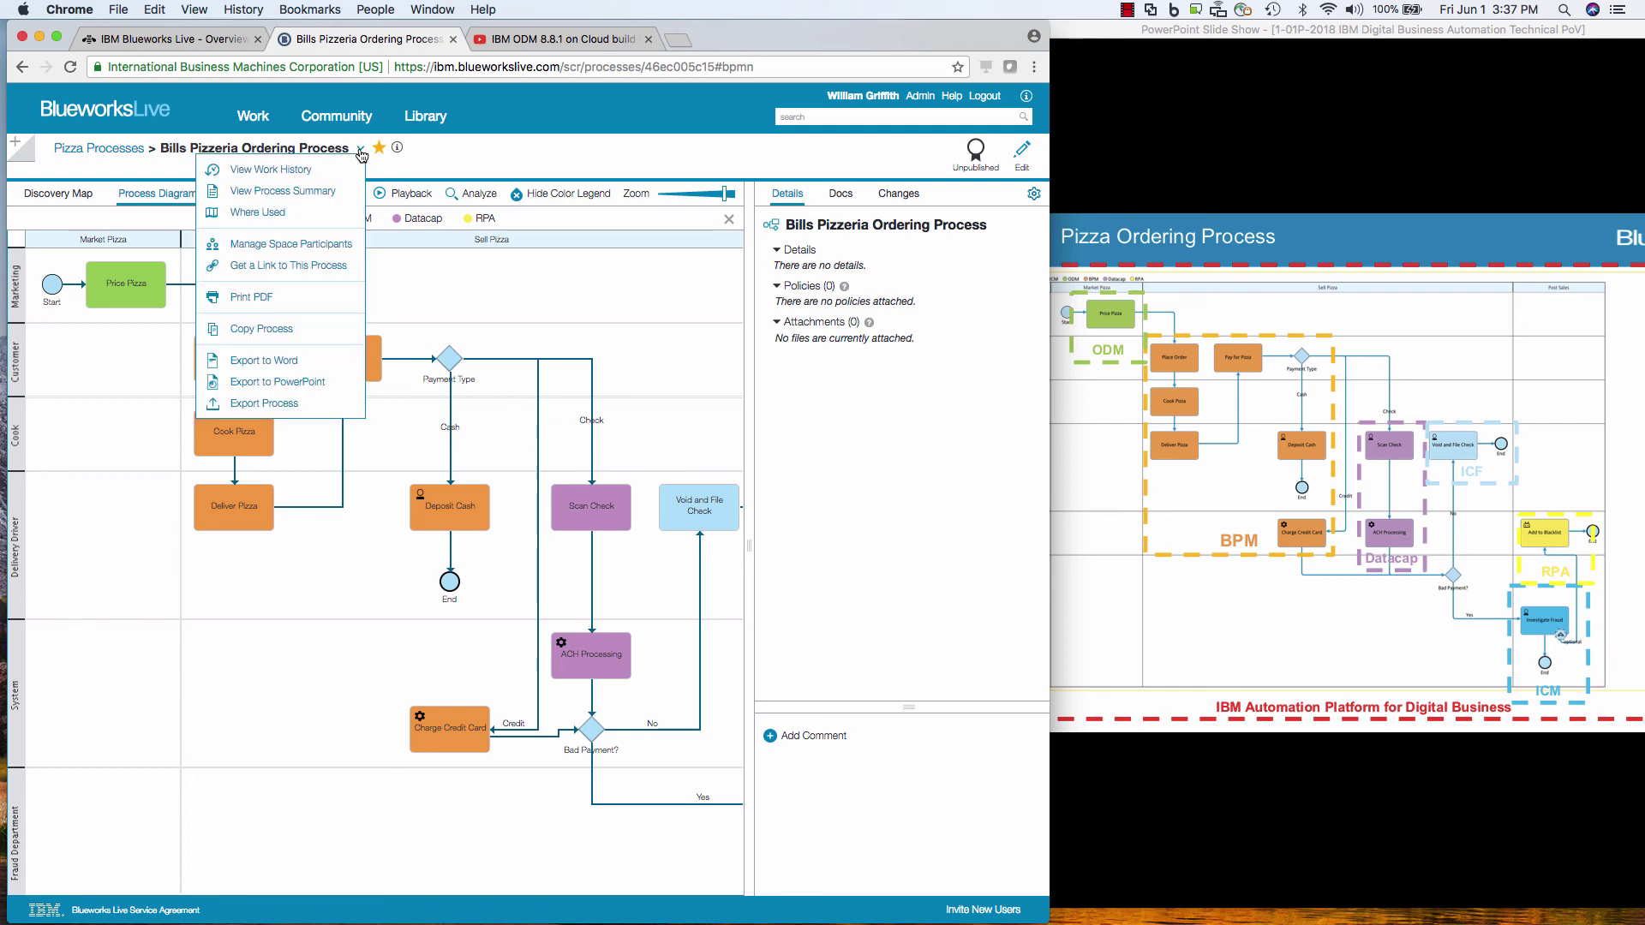
click(254, 382)
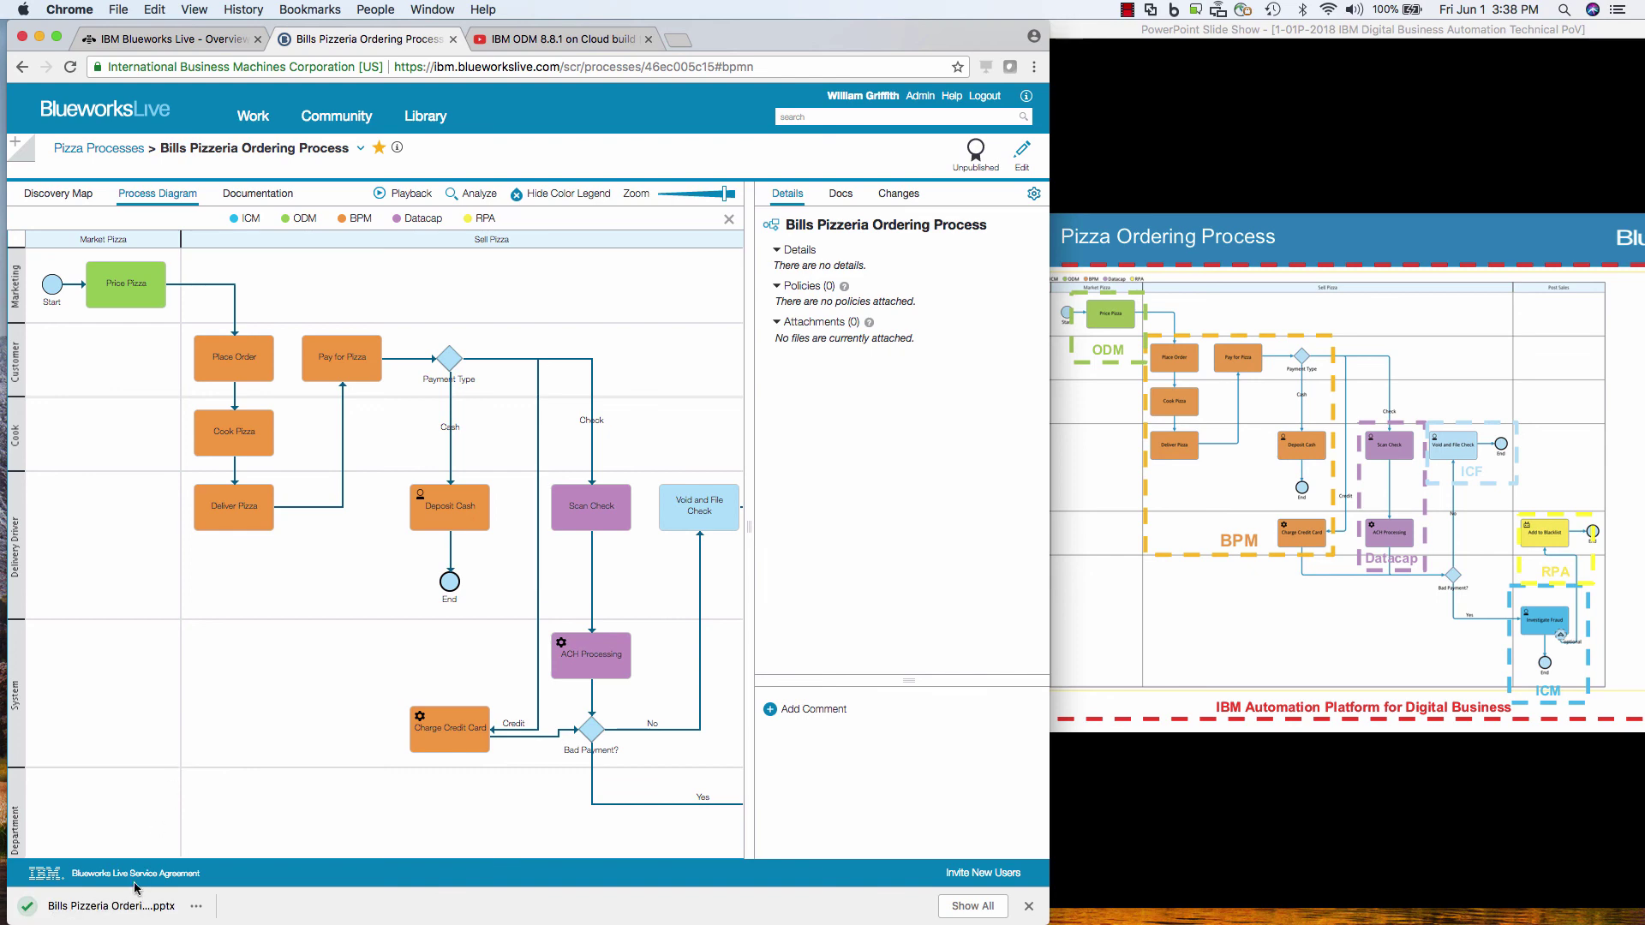
click(121, 914)
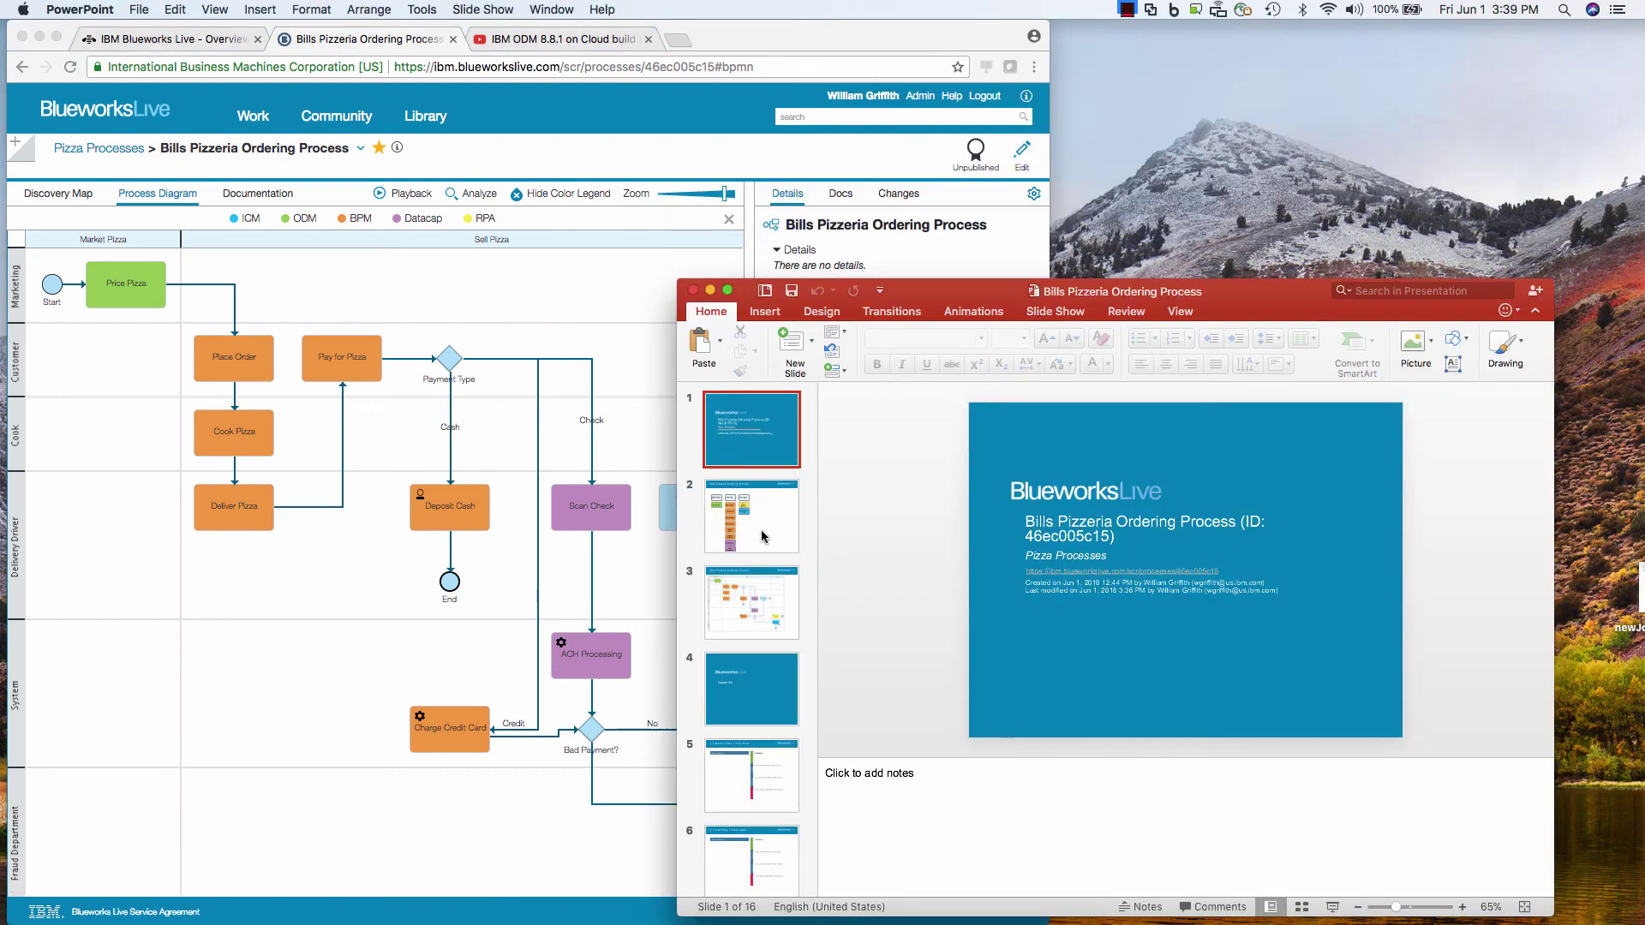
Step: Show slide 3 enlarged, with the notes area collapsed, and select the dashed orange BPM box
click(756, 607)
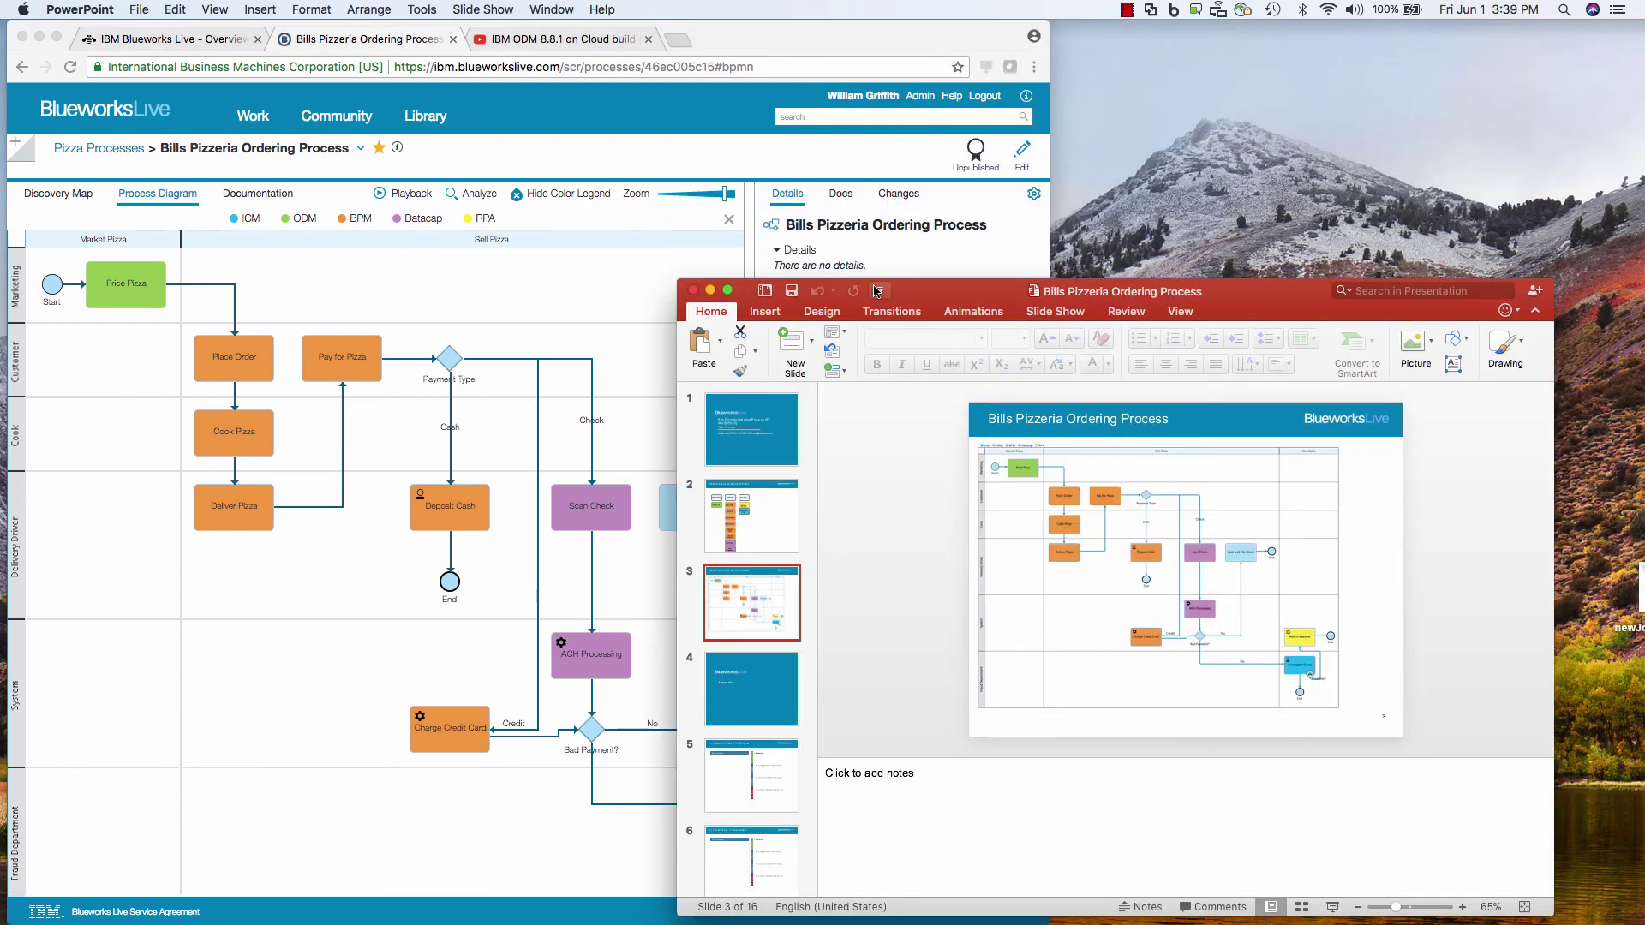
drag(683, 283, 328, 55)
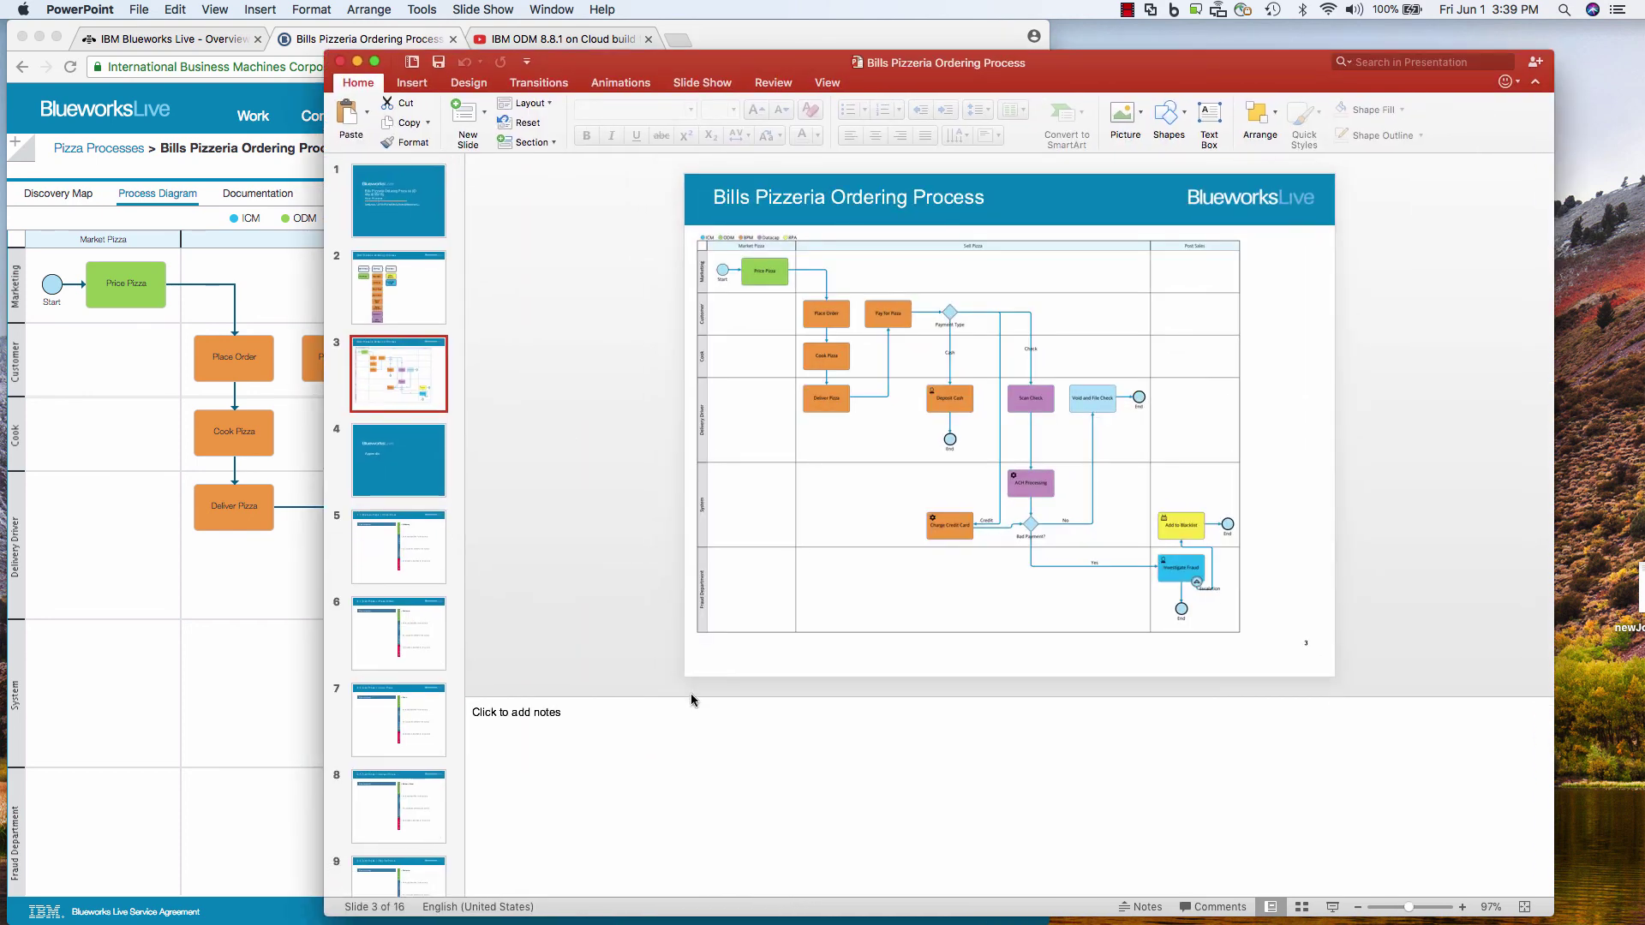
drag(692, 697, 683, 874)
click(870, 528)
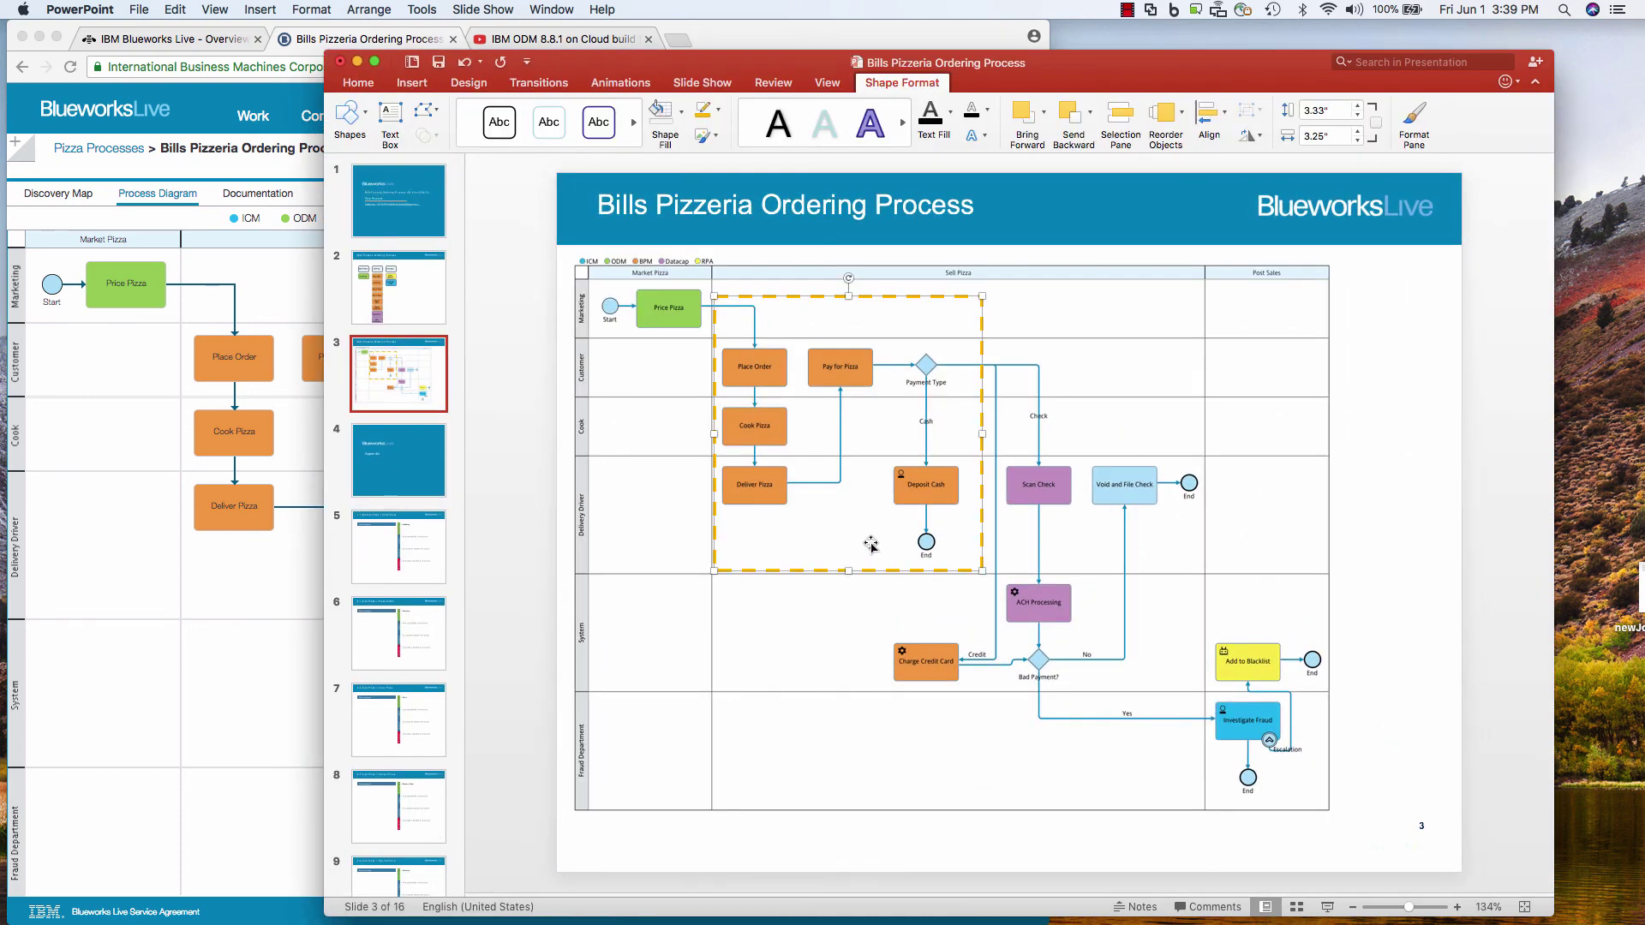